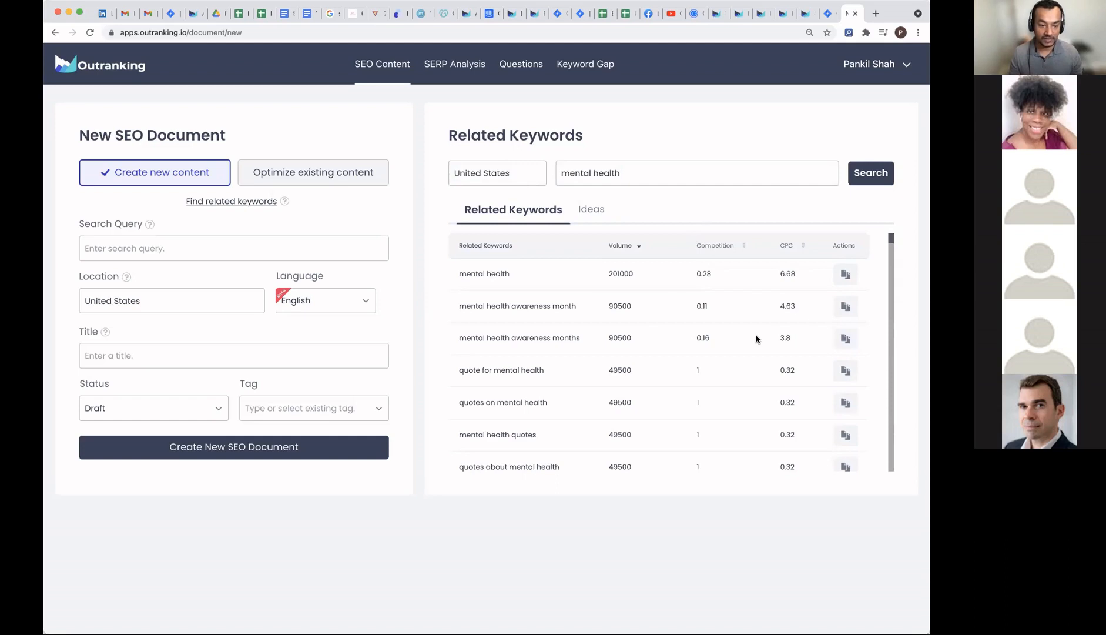
Step: Use the related keyword "mental health counseling" as search query and title, and create the new SEO document
scroll(768, 350, "down", 1)
scroll(767, 349, "down", 6)
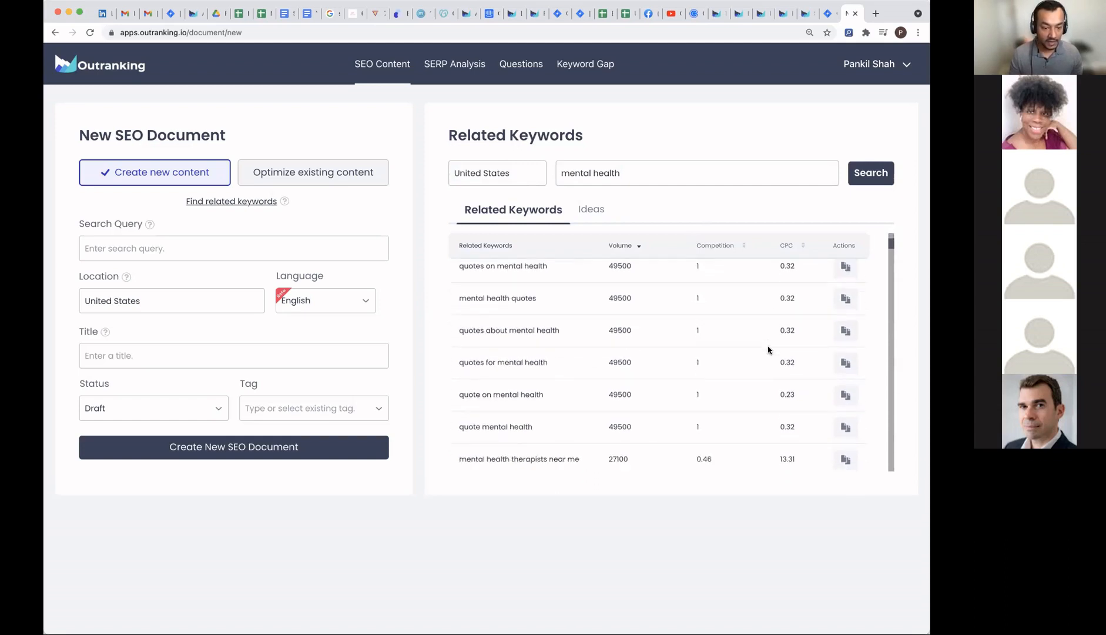
scroll(574, 413, "down", 3)
scroll(573, 412, "down", 5)
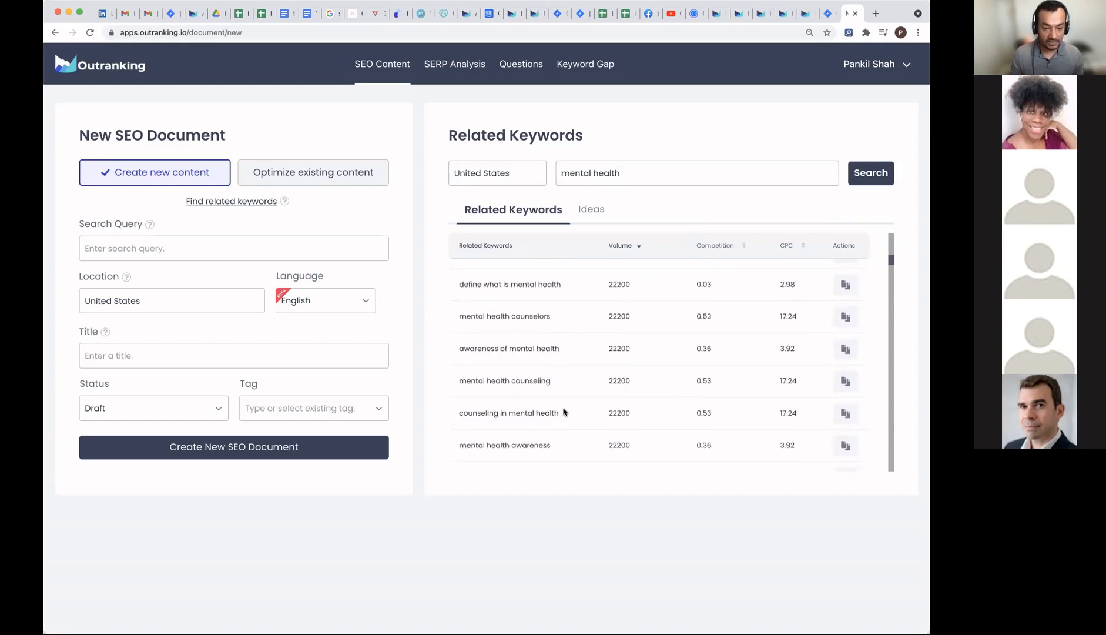
left_click_drag(459, 382, 544, 387)
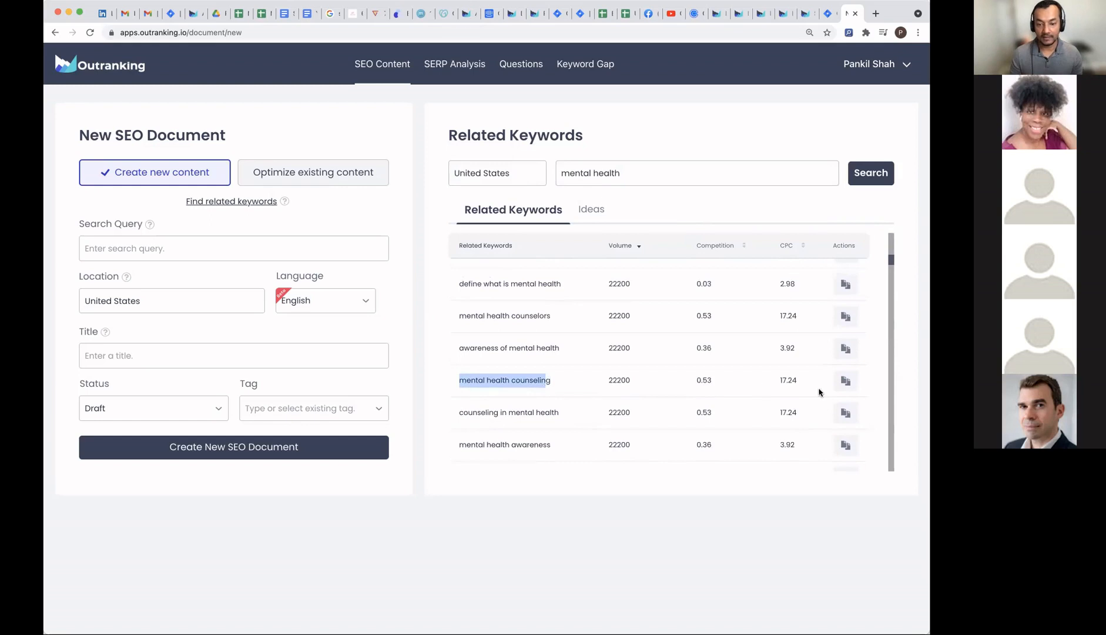
left_click(845, 376)
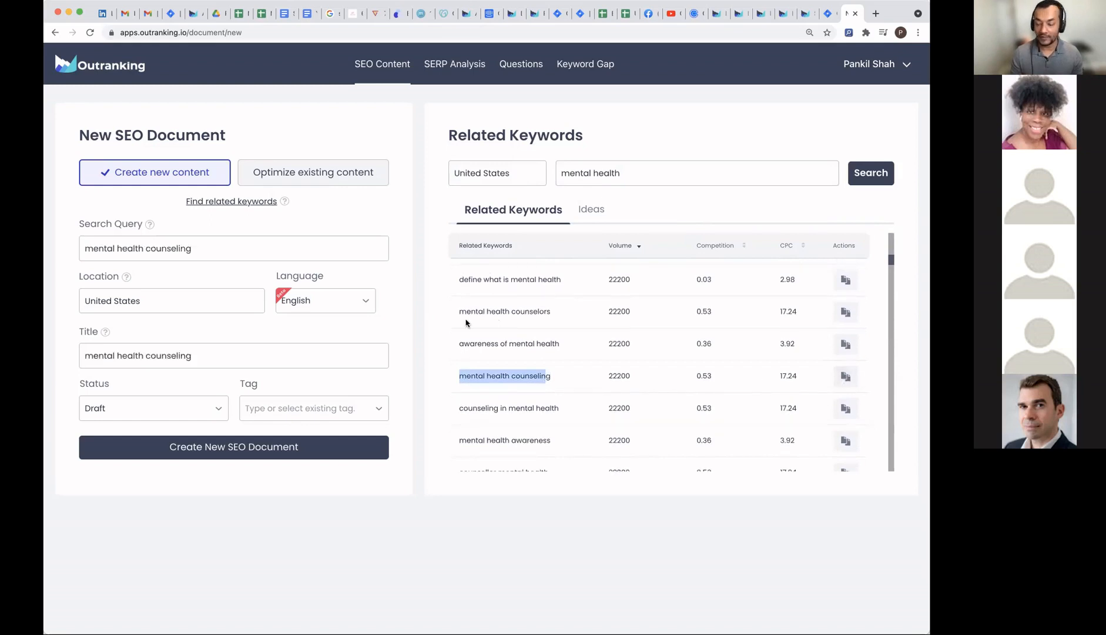
left_click(412, 305)
left_click(202, 452)
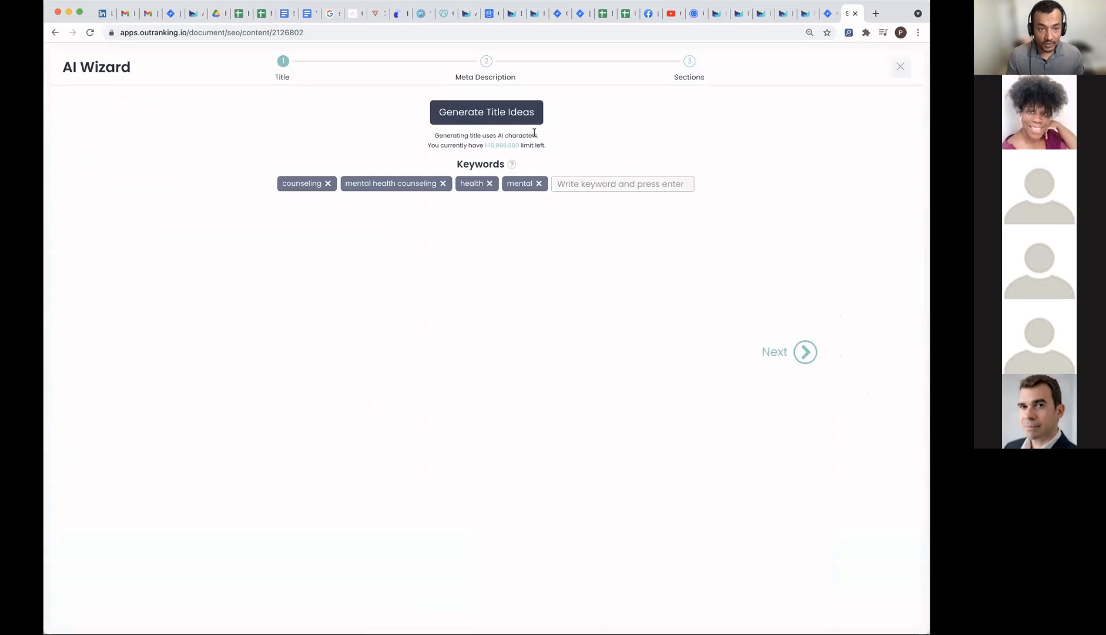
Step: Generate title ideas and continue to the meta description with "Mental Health Counseling: Exploring The Benefits, Types And More" selected
left_click(486, 112)
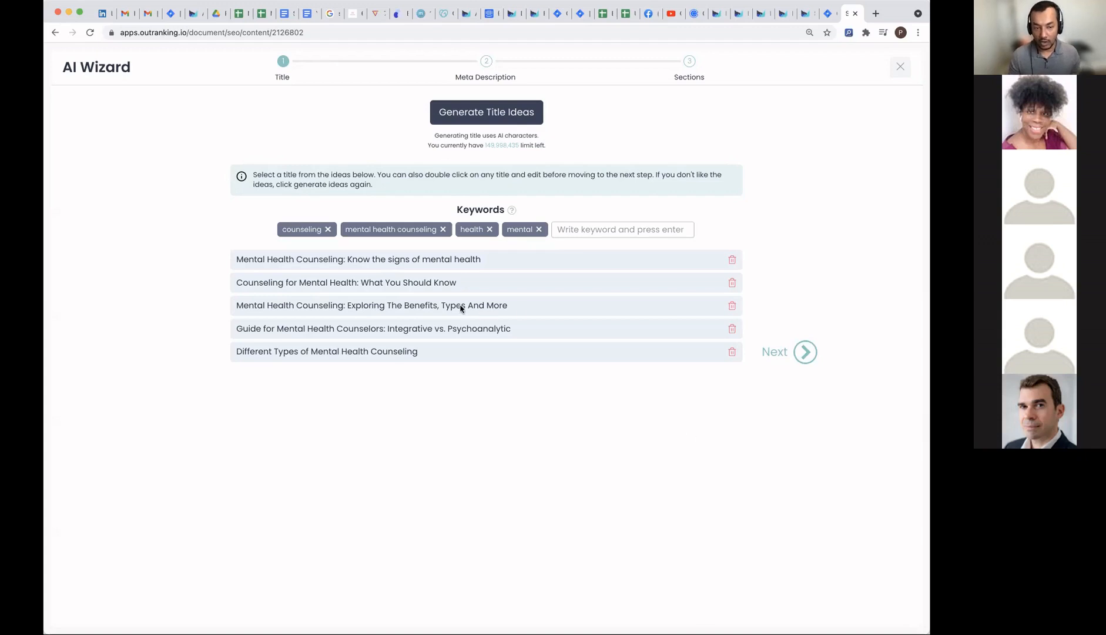
left_click(406, 309)
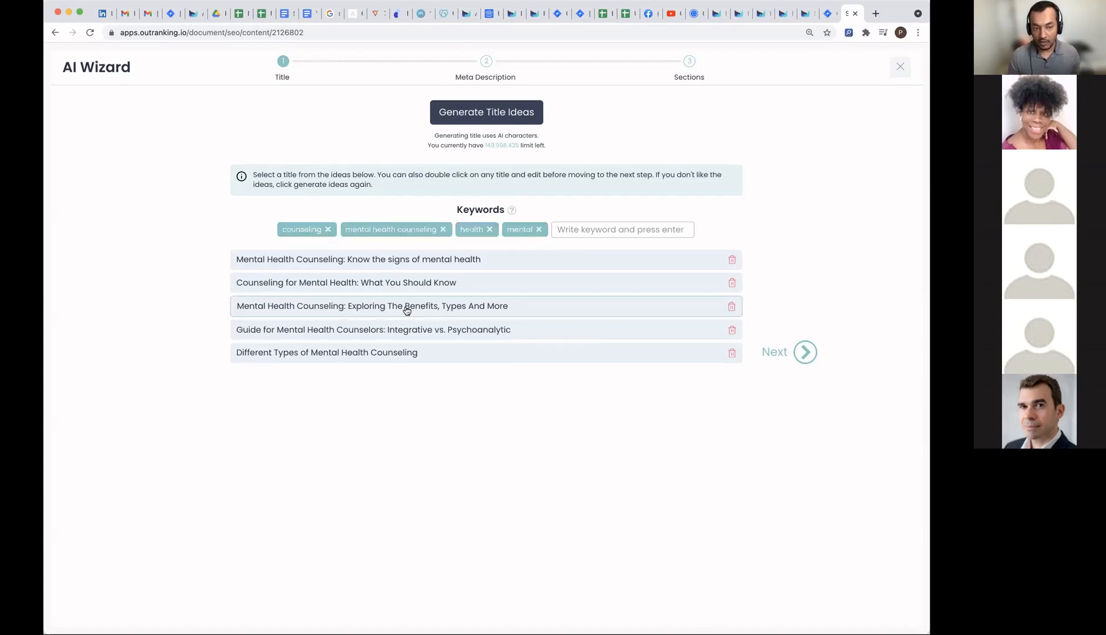
left_click(390, 284)
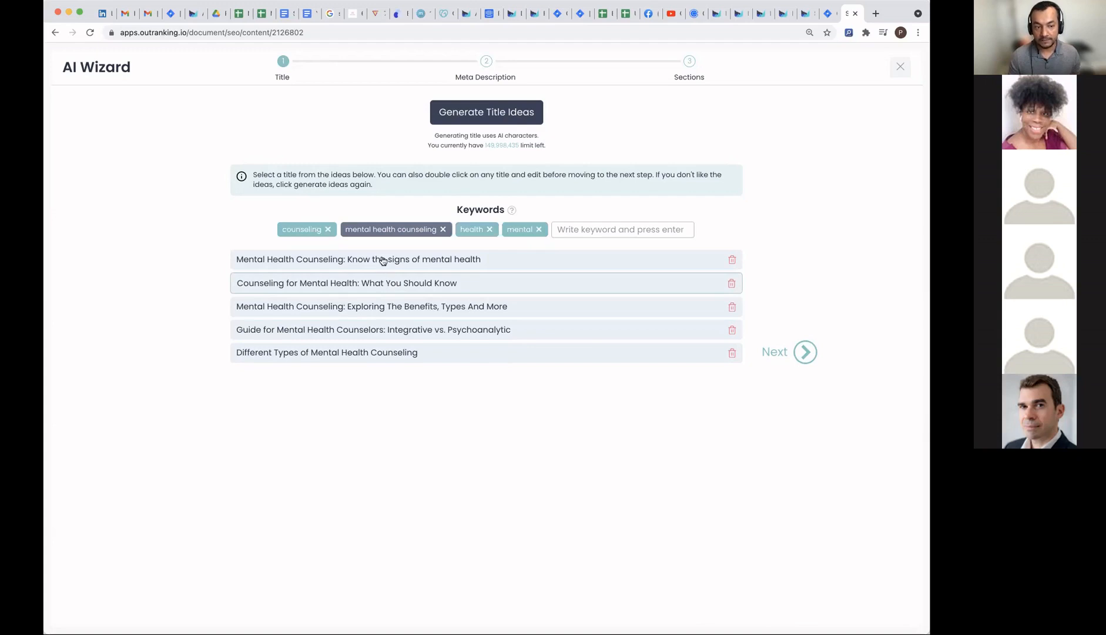
left_click(418, 333)
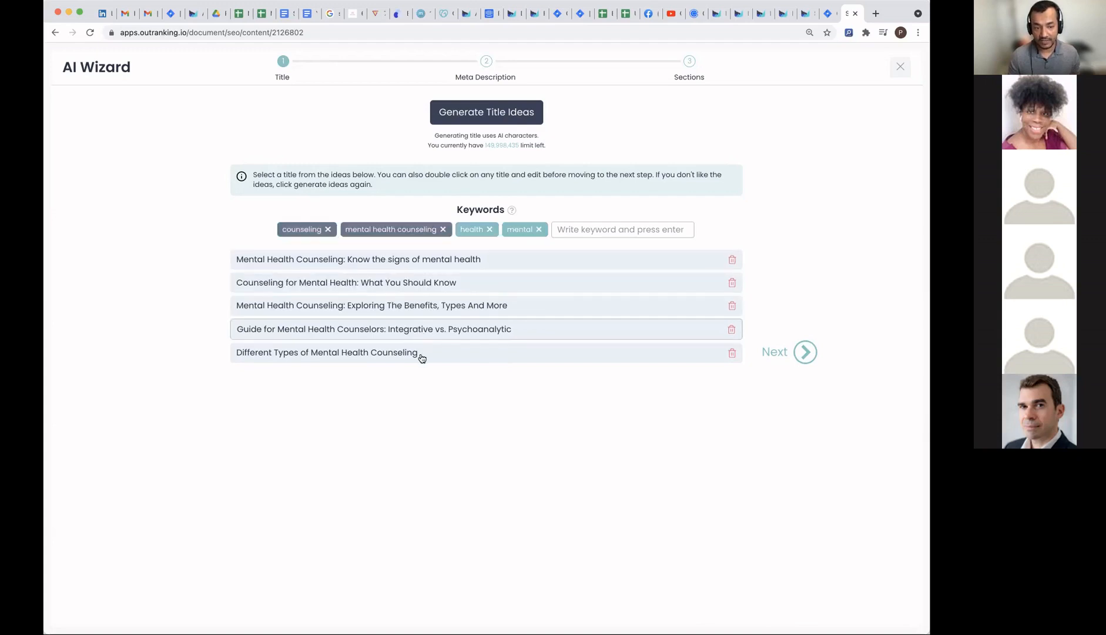
left_click(422, 358)
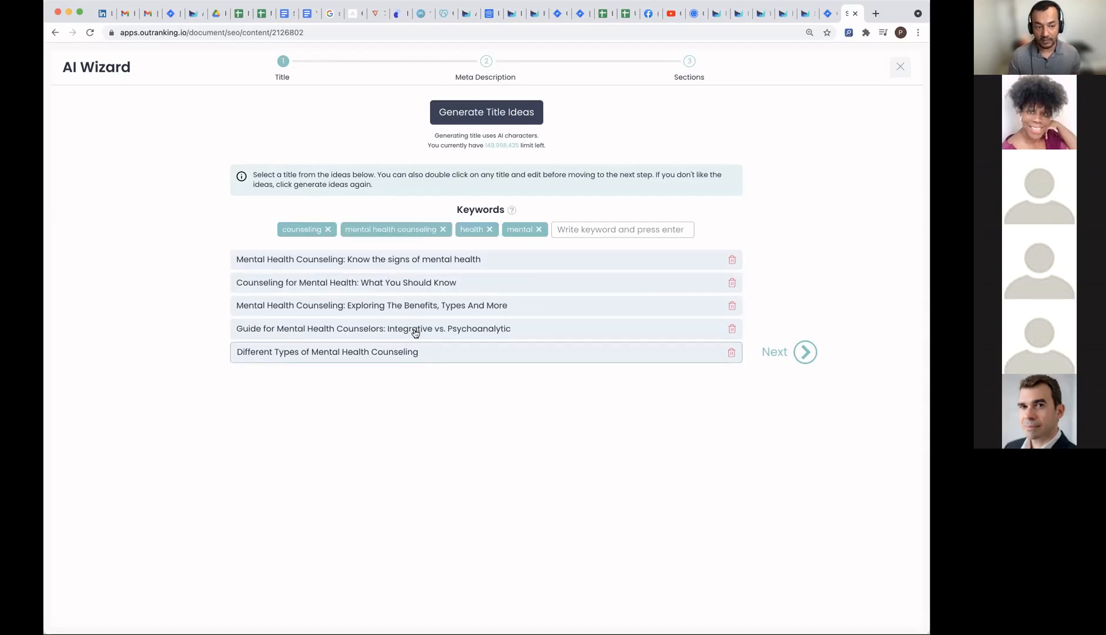
left_click(385, 308)
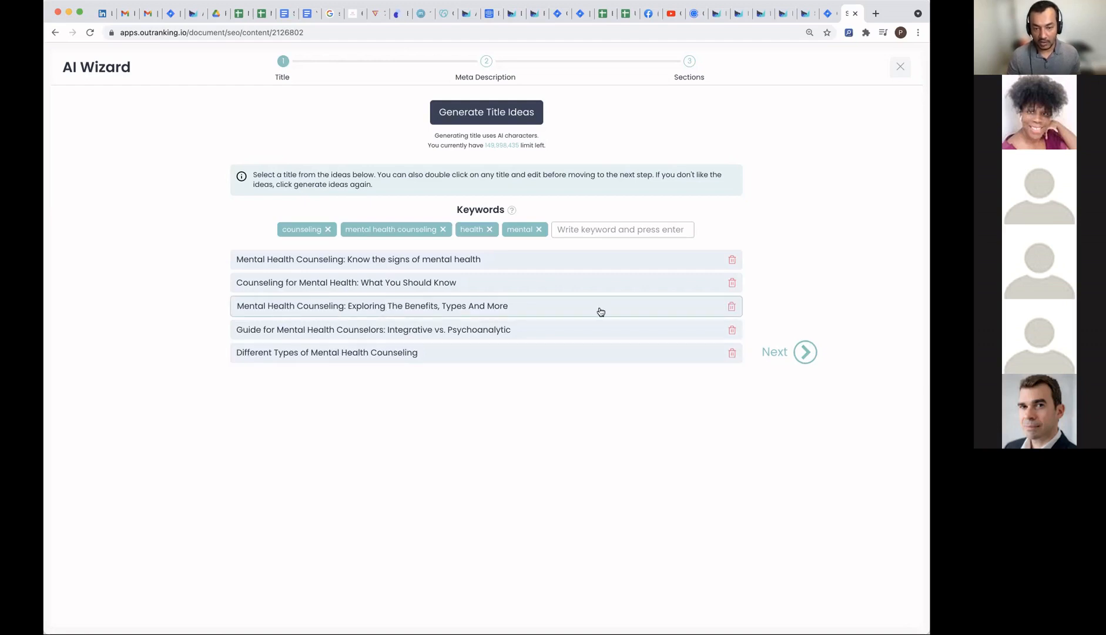
double_click(495, 308)
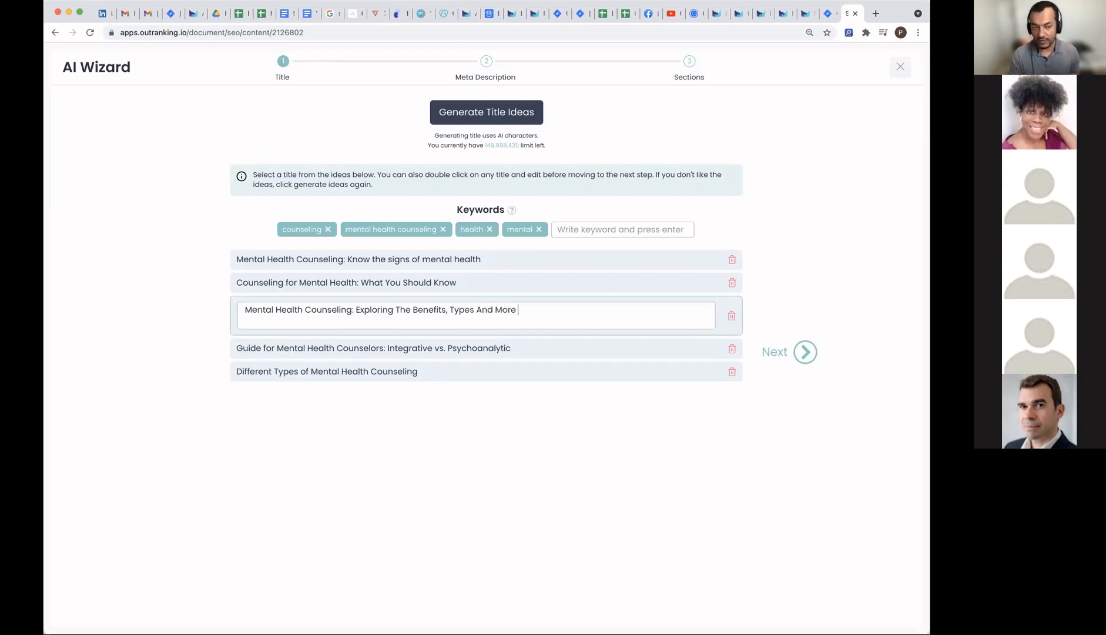
key("Return")
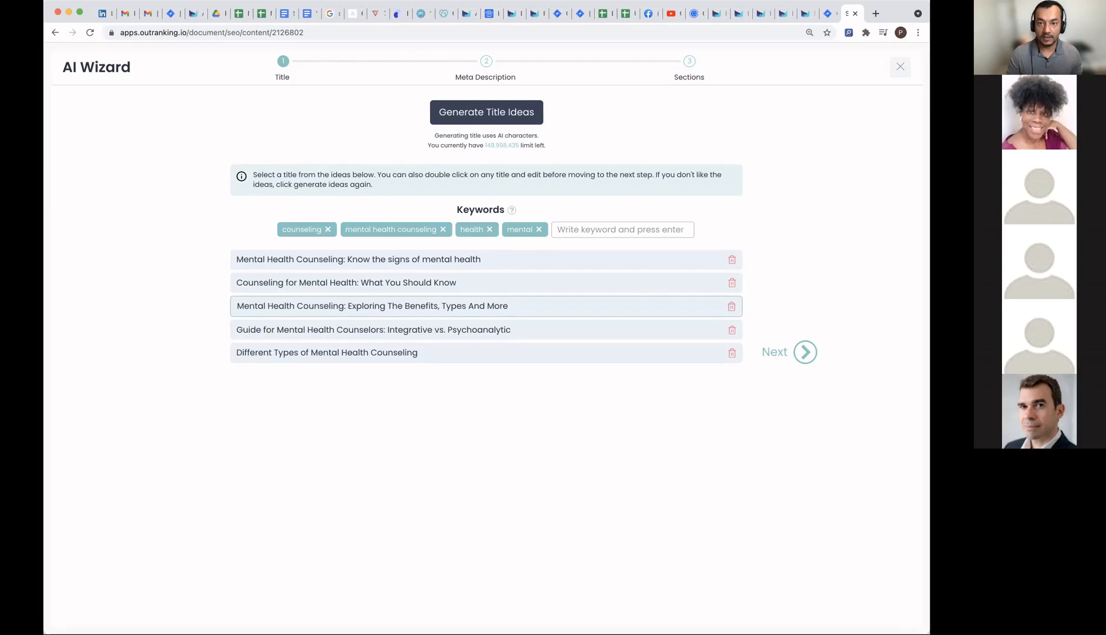
left_click(803, 357)
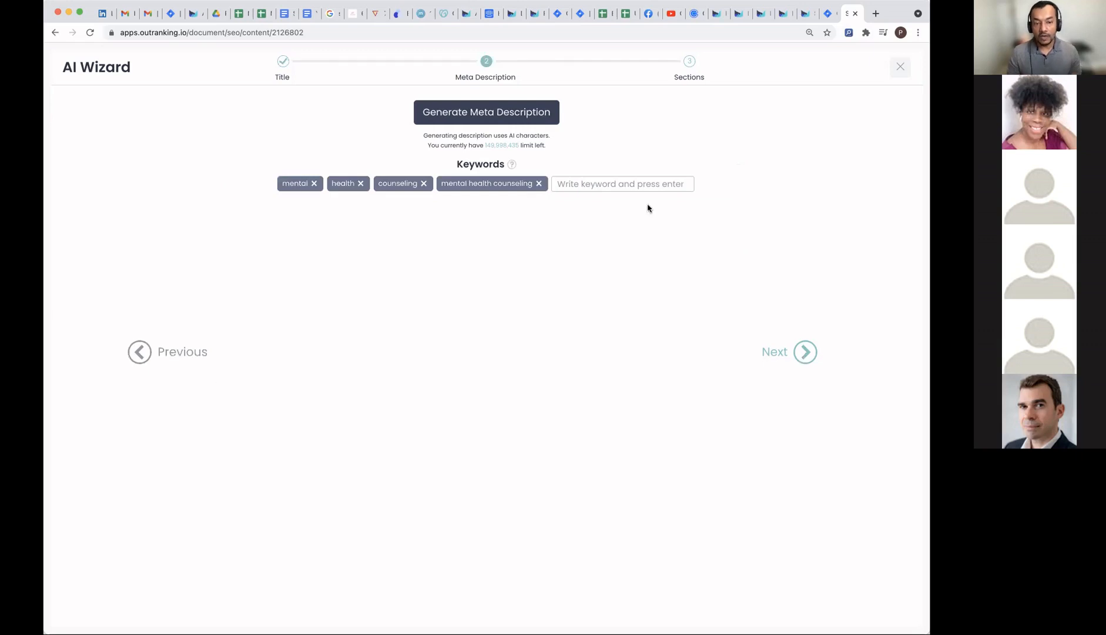
Step: Return to the title stage, add the keyword "benefits", and generate additional title ideas
left_click(174, 356)
left_click(592, 230)
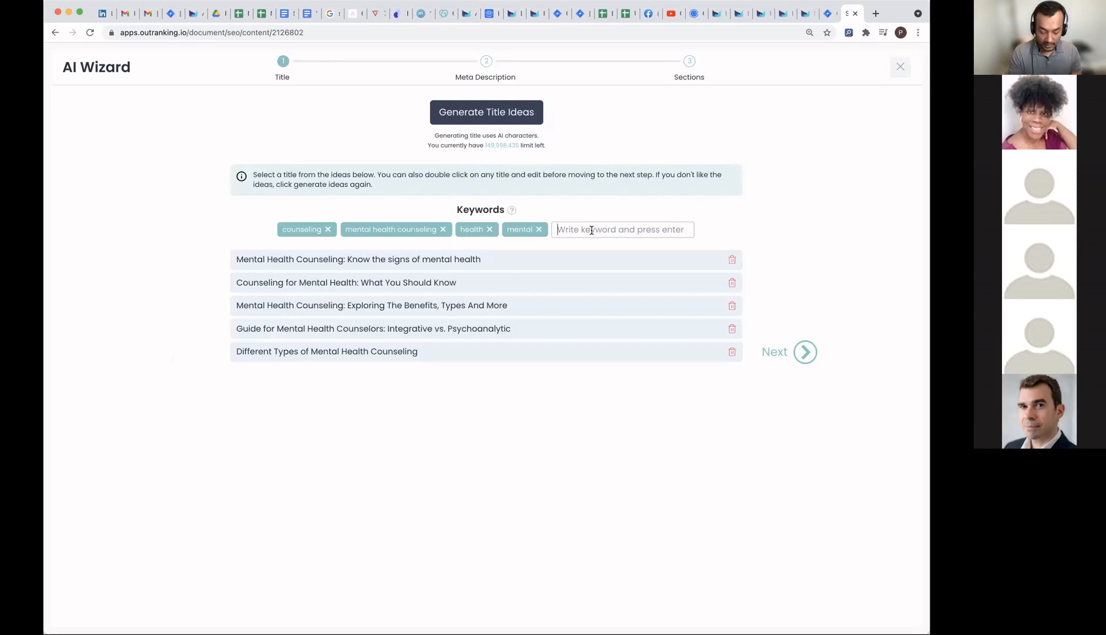
type("benefits")
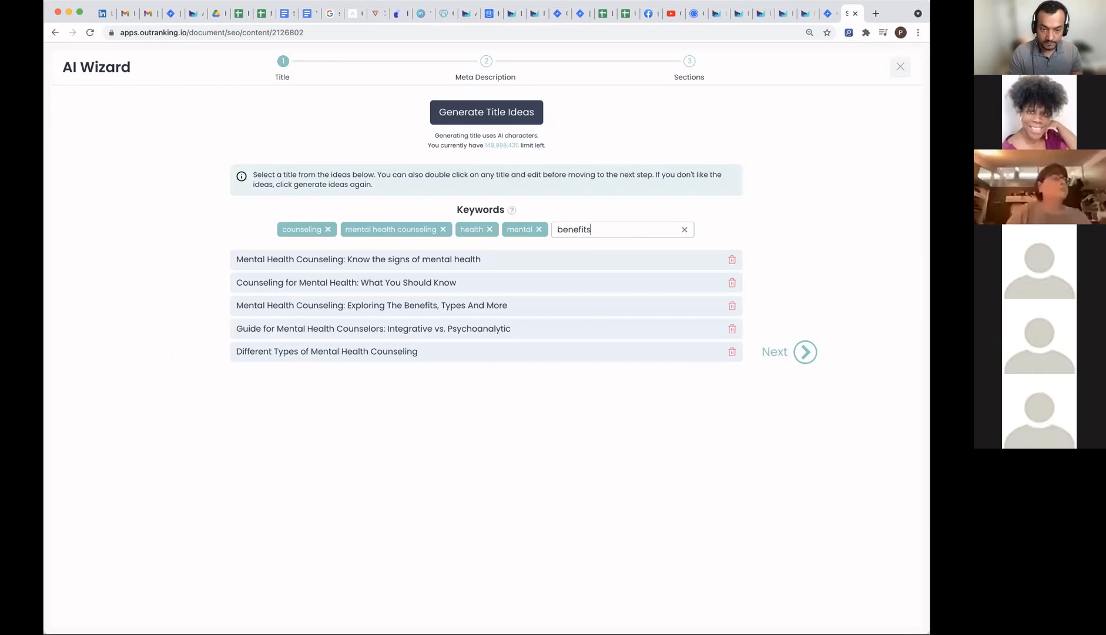
key("Return")
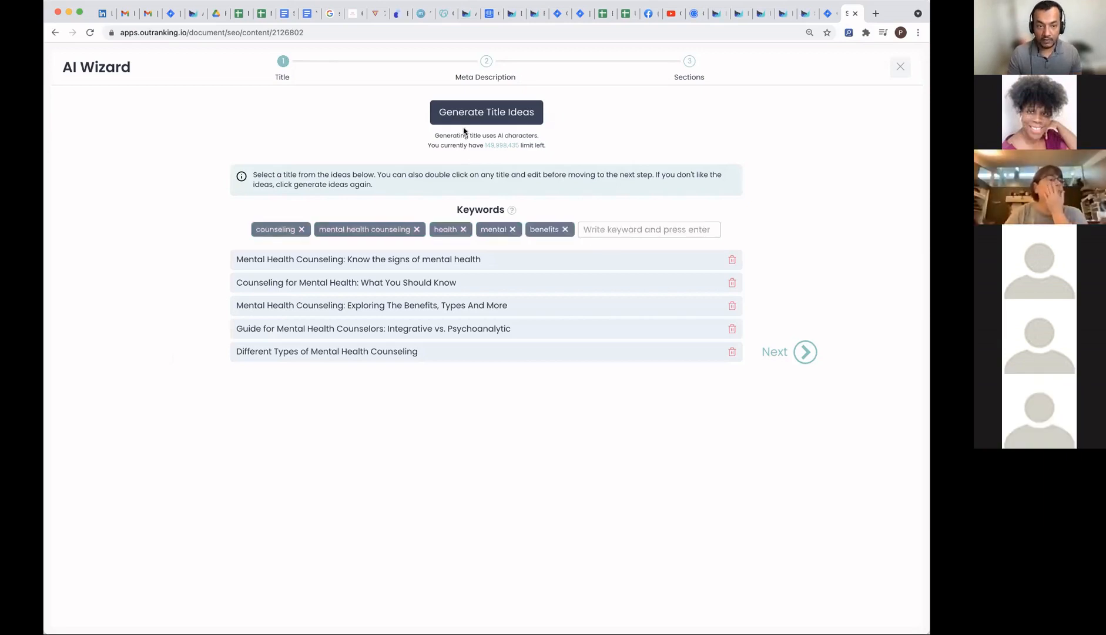
left_click(467, 116)
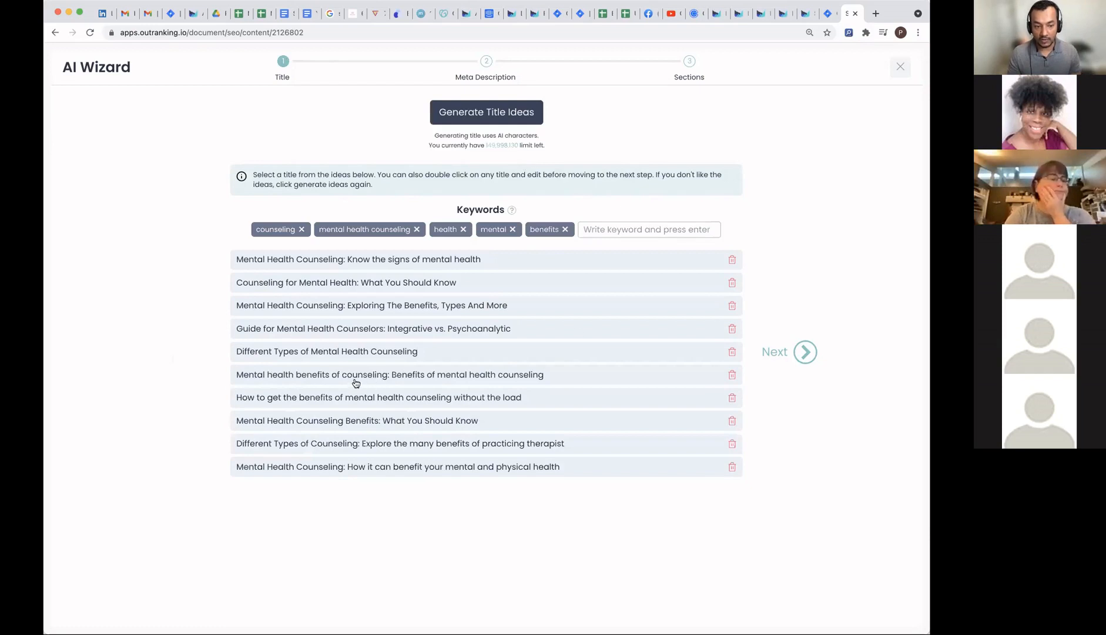
Step: Compare the new title ideas, select "Mental Health Counseling: Exploring The Benefits, Types And More", and proceed to the meta description
left_click(323, 403)
left_click(359, 447)
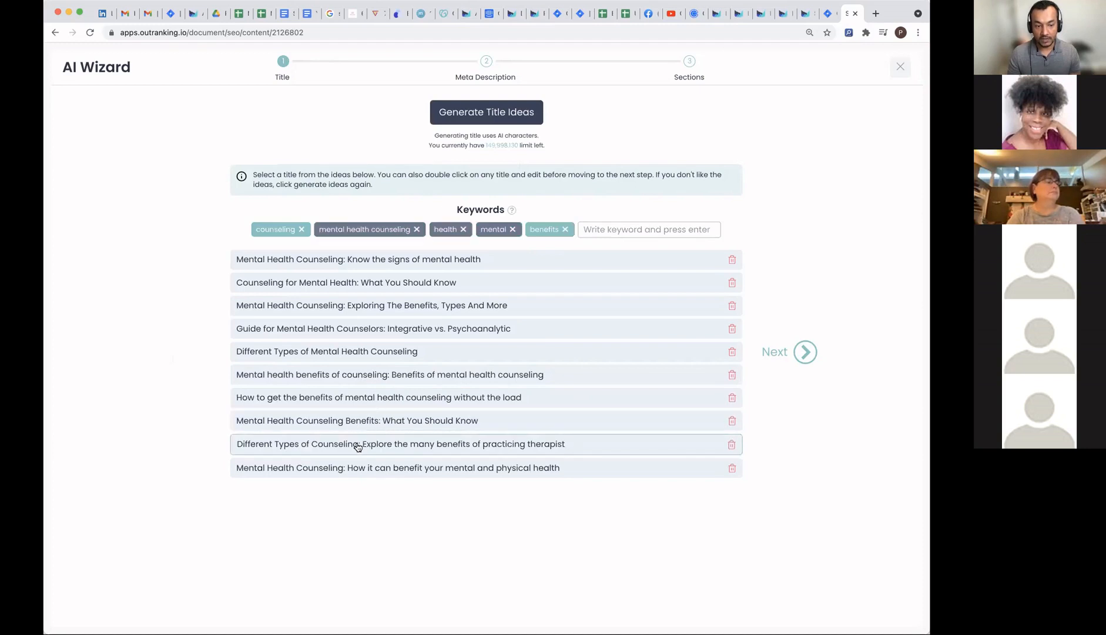
left_click(383, 397)
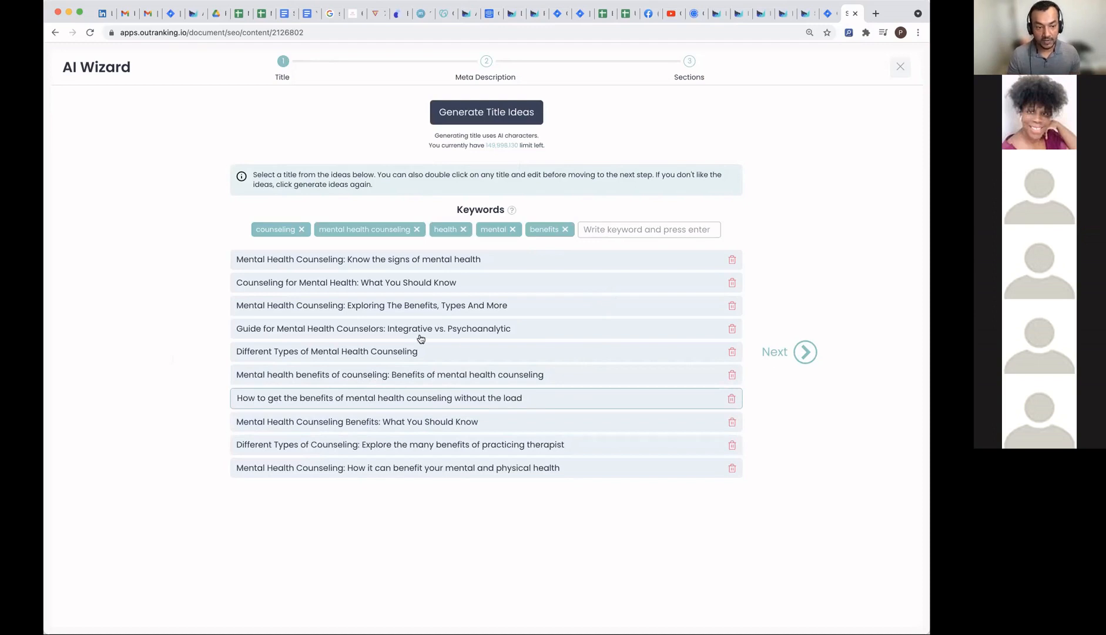
left_click(403, 308)
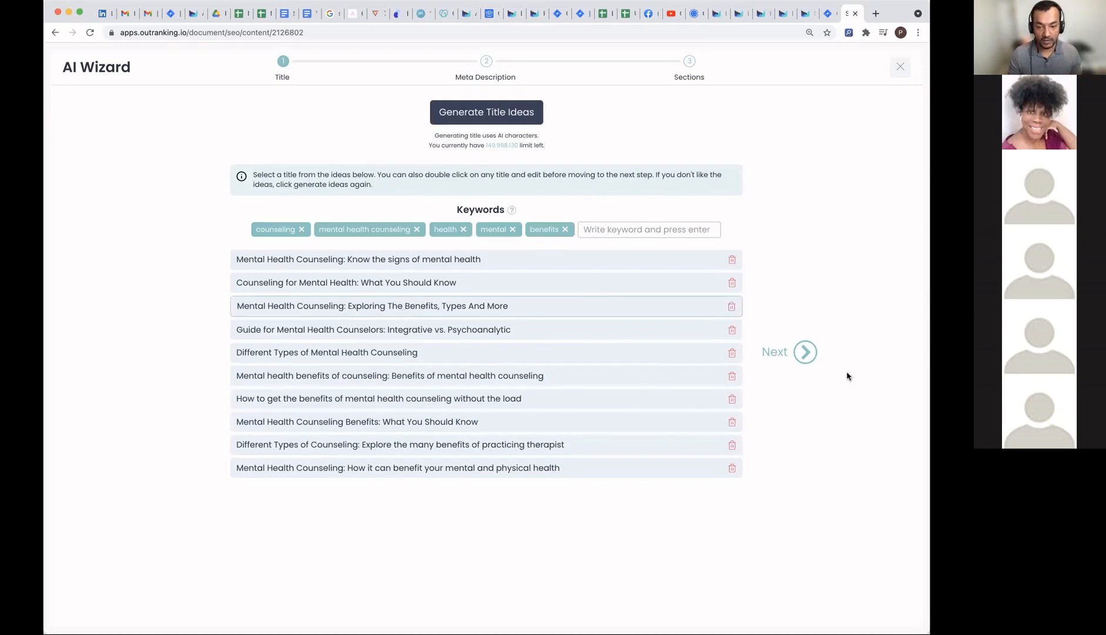
left_click(807, 356)
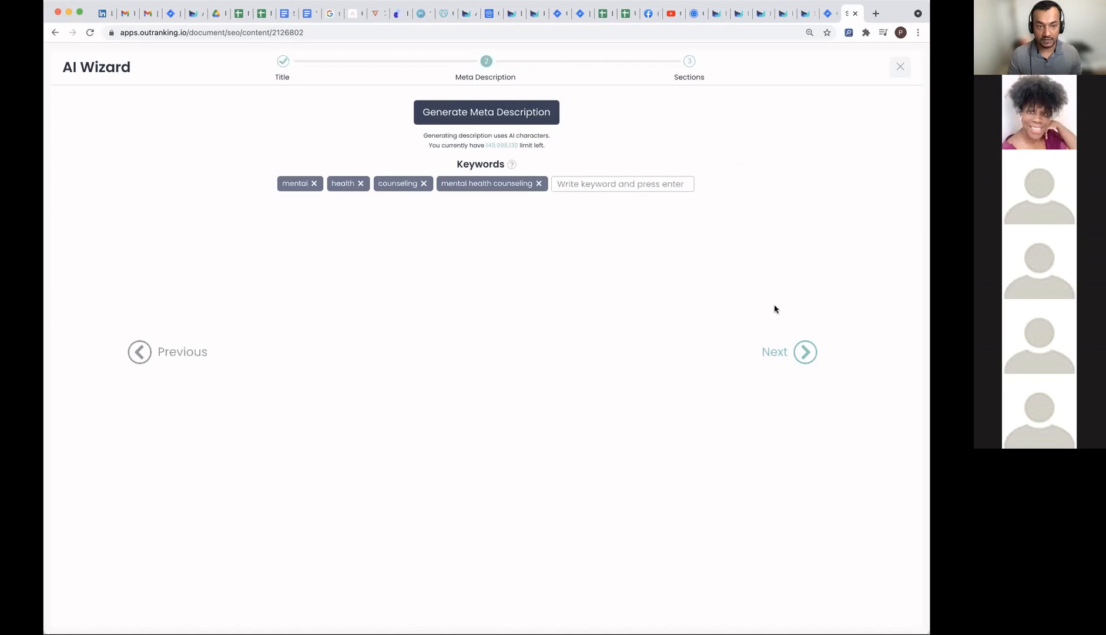
Step: Generate meta descriptions and proceed to the sections with the one describing counseling as "a type of therapy", leaving its wording as is
left_click(470, 118)
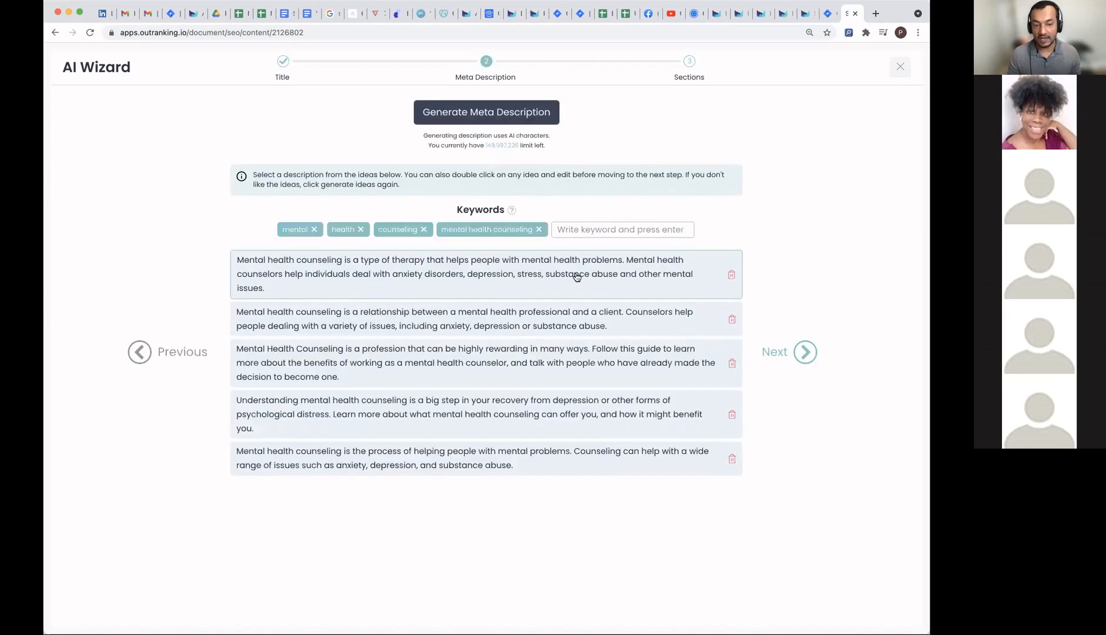
double_click(577, 276)
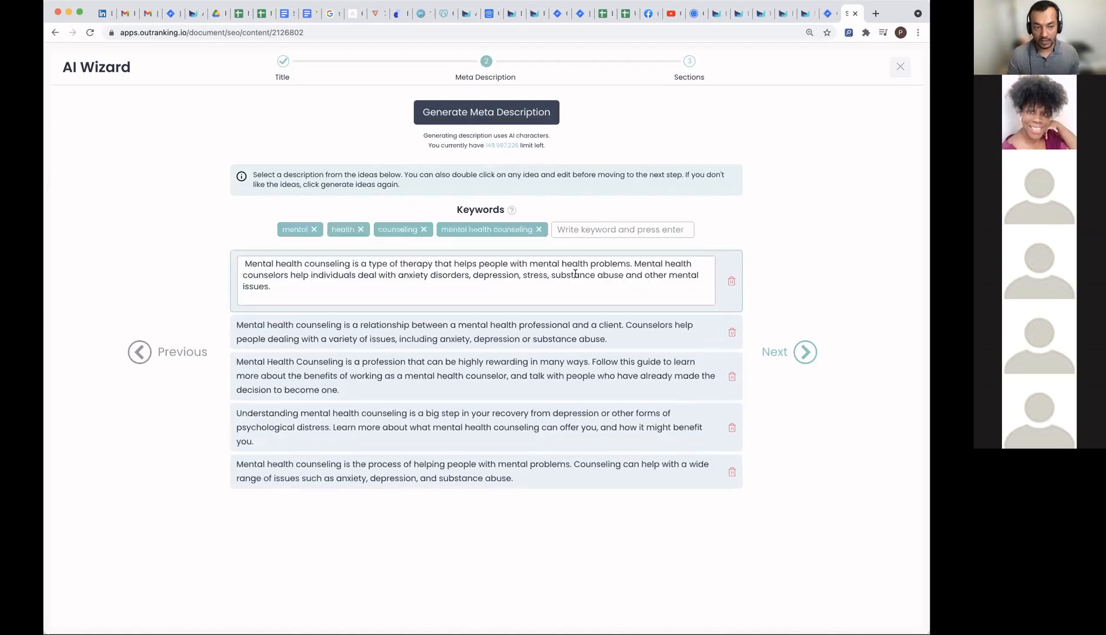
key("Down")
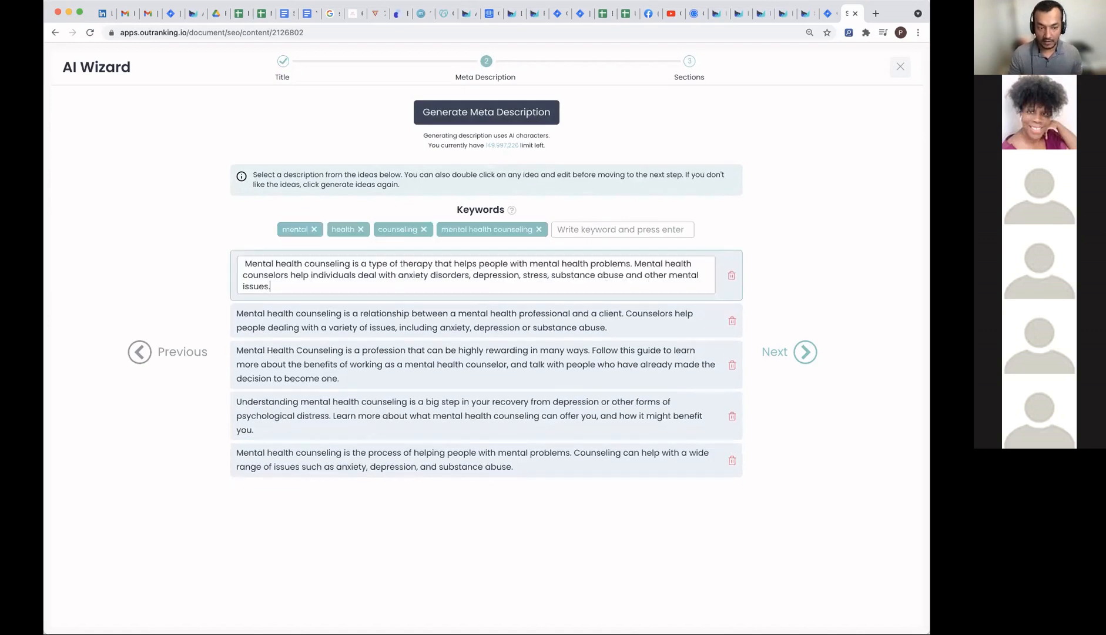
left_click(885, 281)
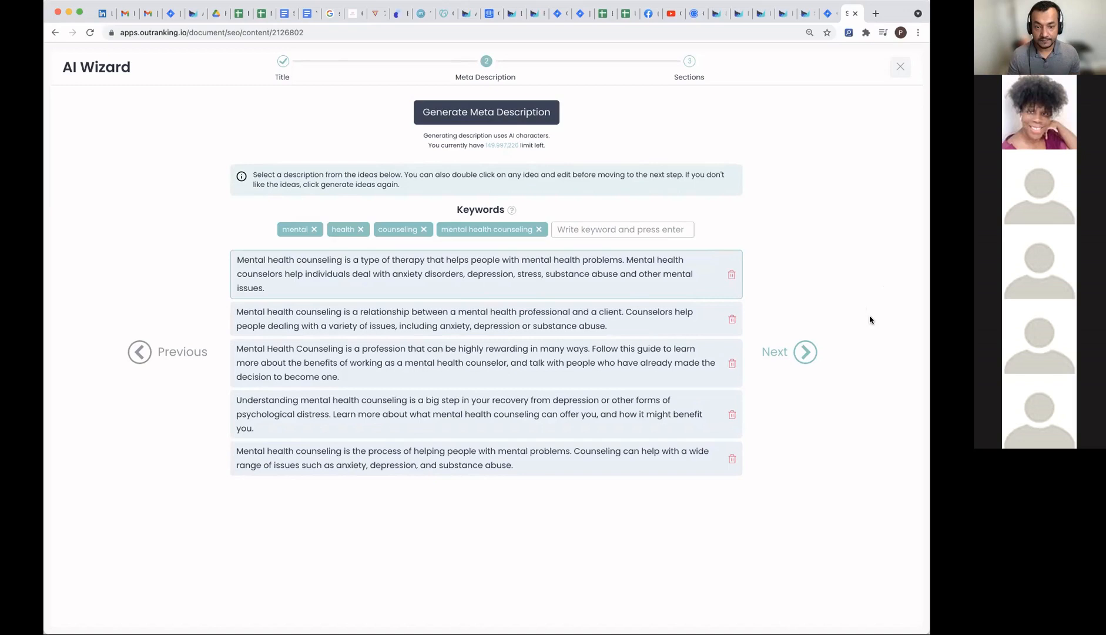
left_click(794, 354)
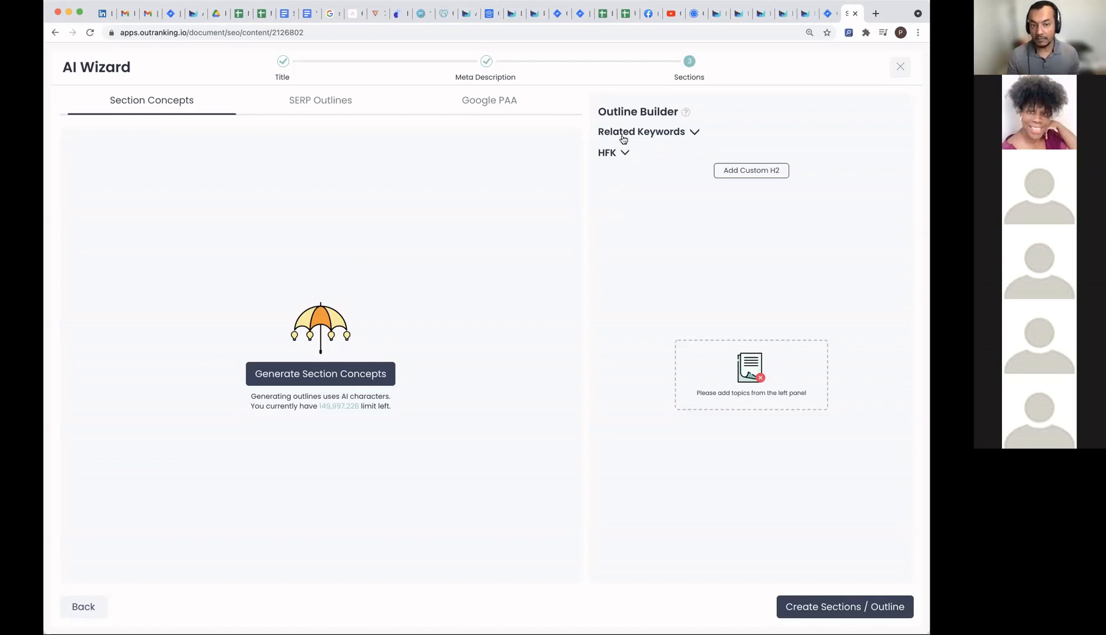
Step: Expand the Related Keywords and HFK lists in the Outline Builder to examine the available keywords
left_click(699, 136)
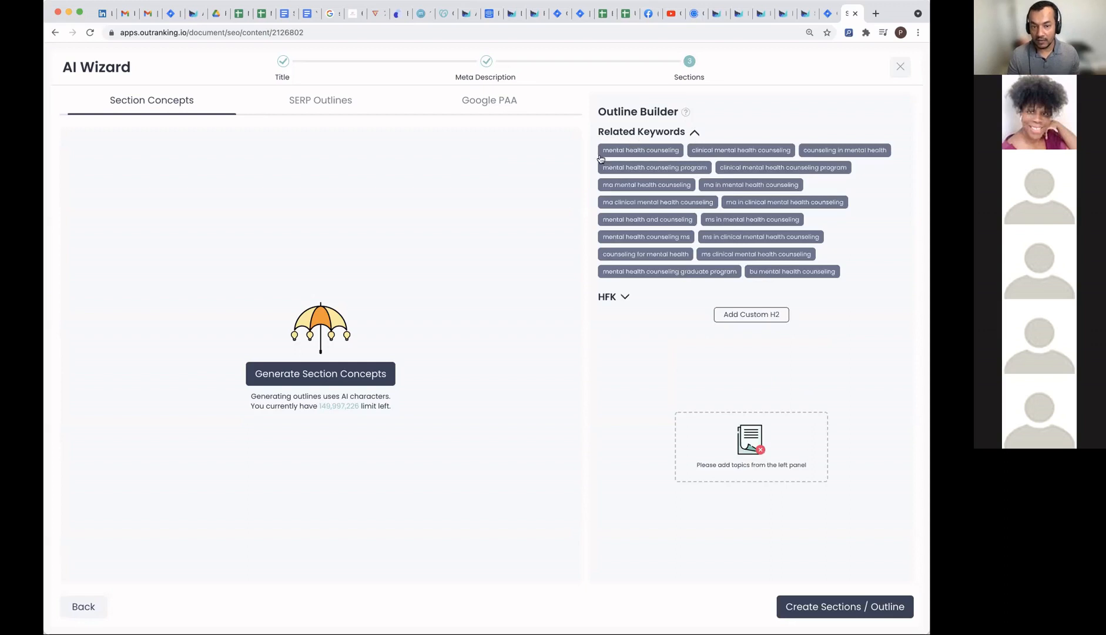
left_click_drag(600, 156, 683, 155)
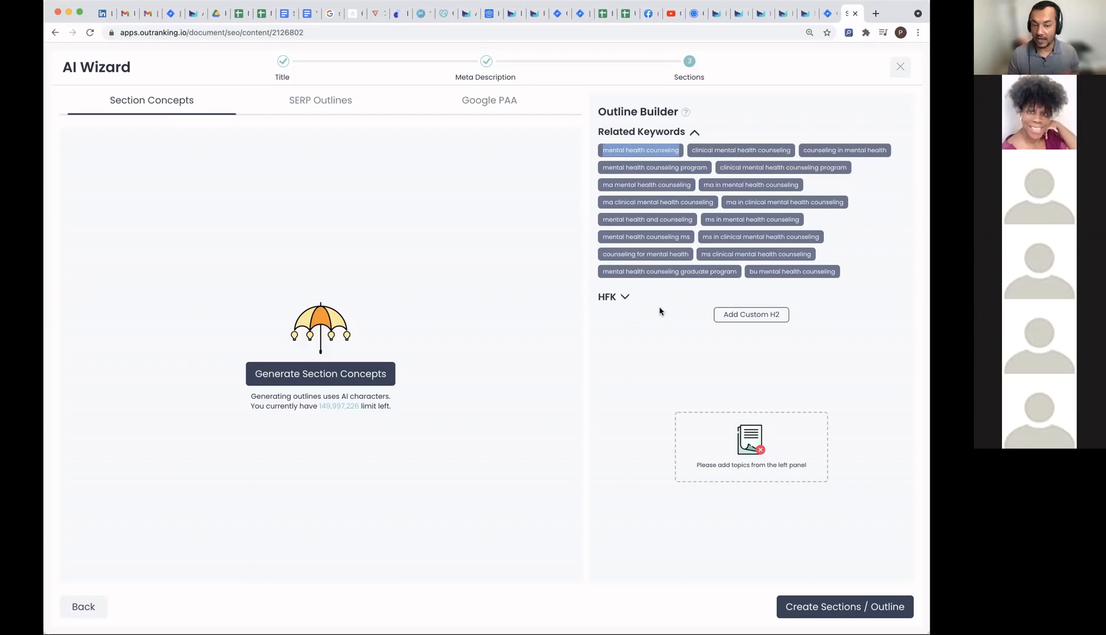
left_click(624, 298)
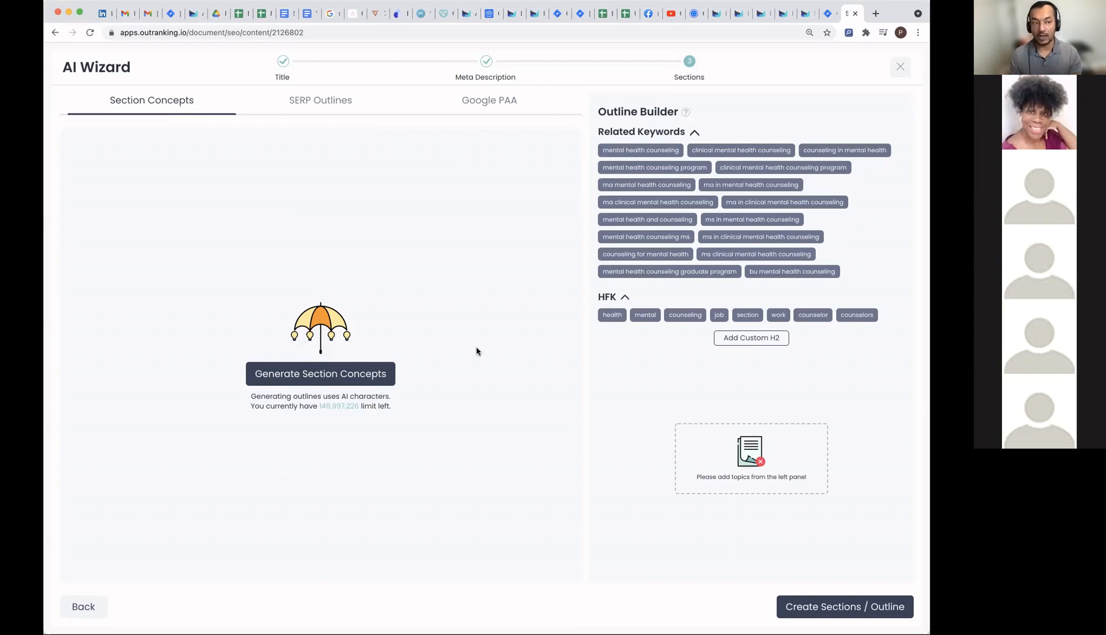
Step: Generate section concepts and review the suggested headings, including those grouped under "Outline intent questions"
left_click(292, 376)
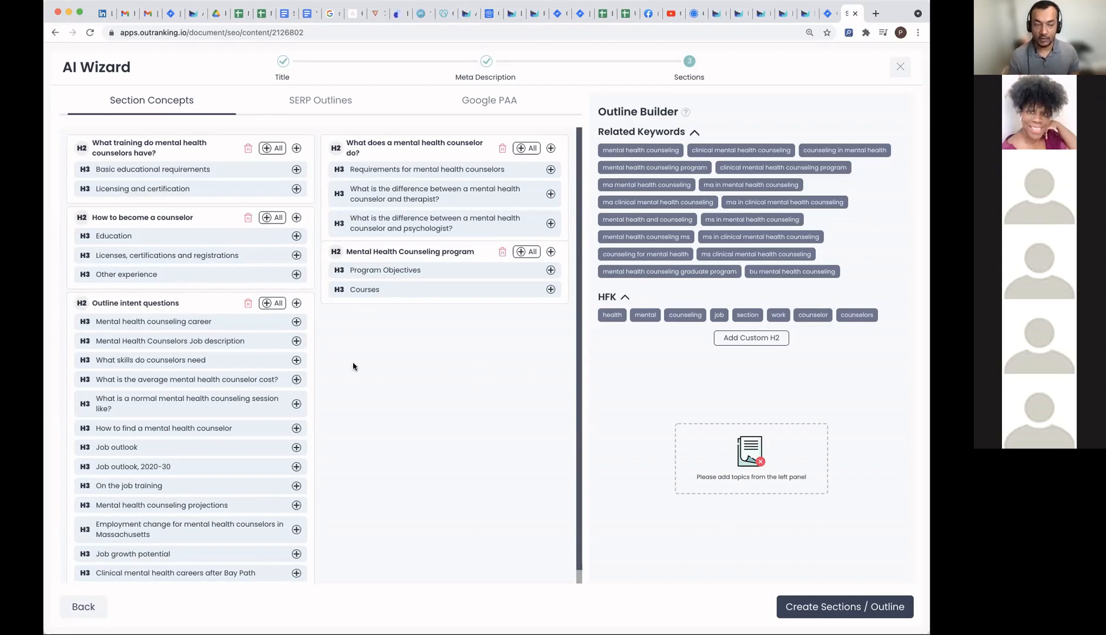
scroll(354, 364, "down", 1)
scroll(370, 305, "up", 1)
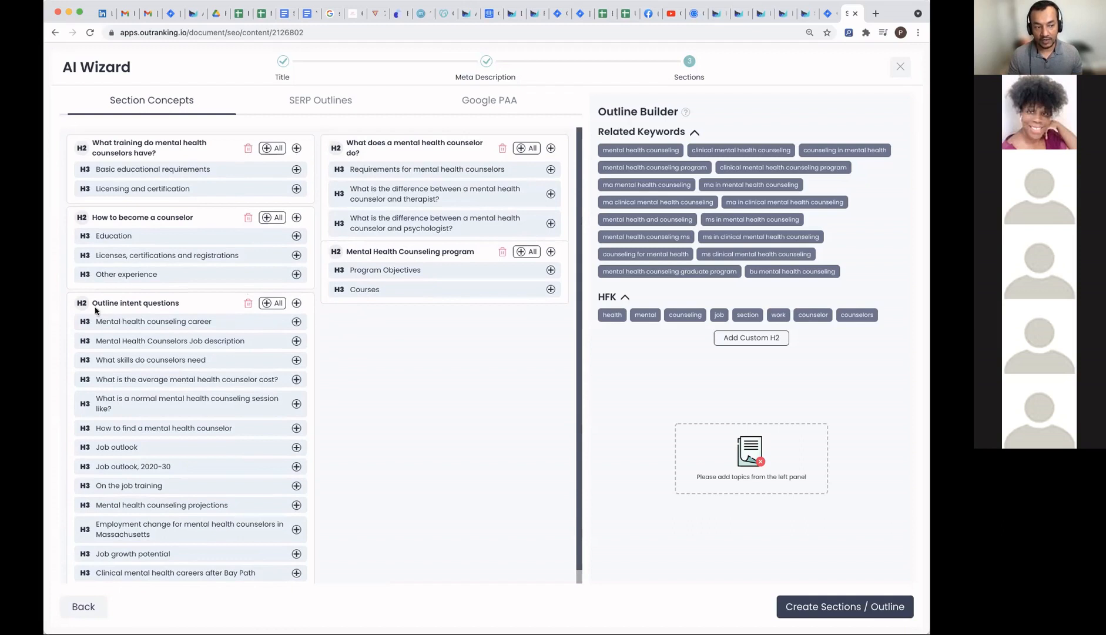
left_click_drag(95, 302, 183, 307)
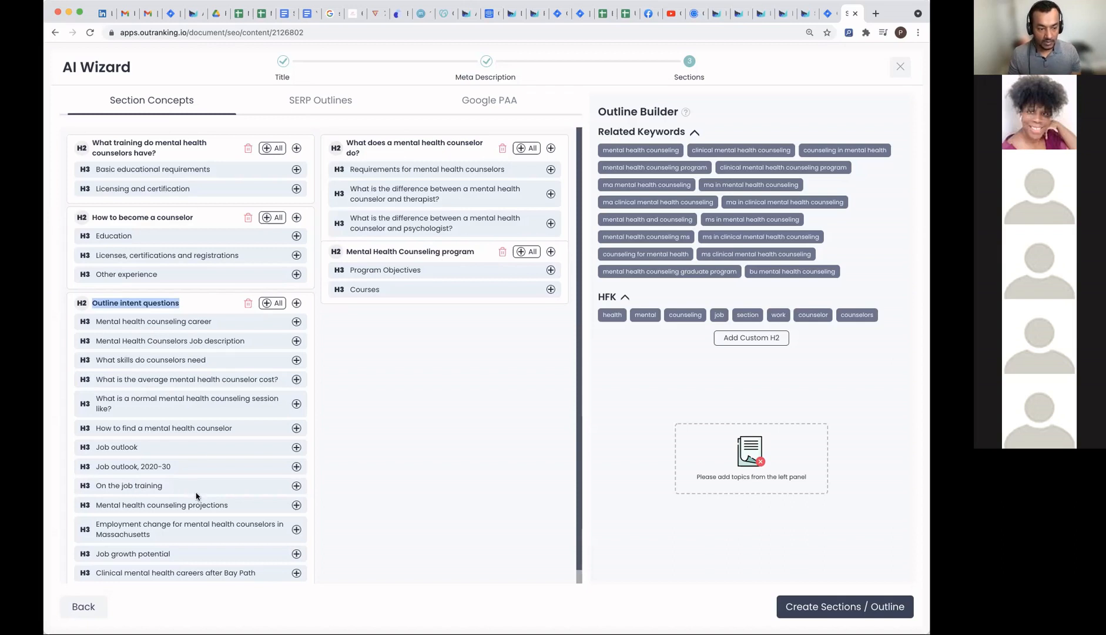
scroll(187, 487, "down", 1)
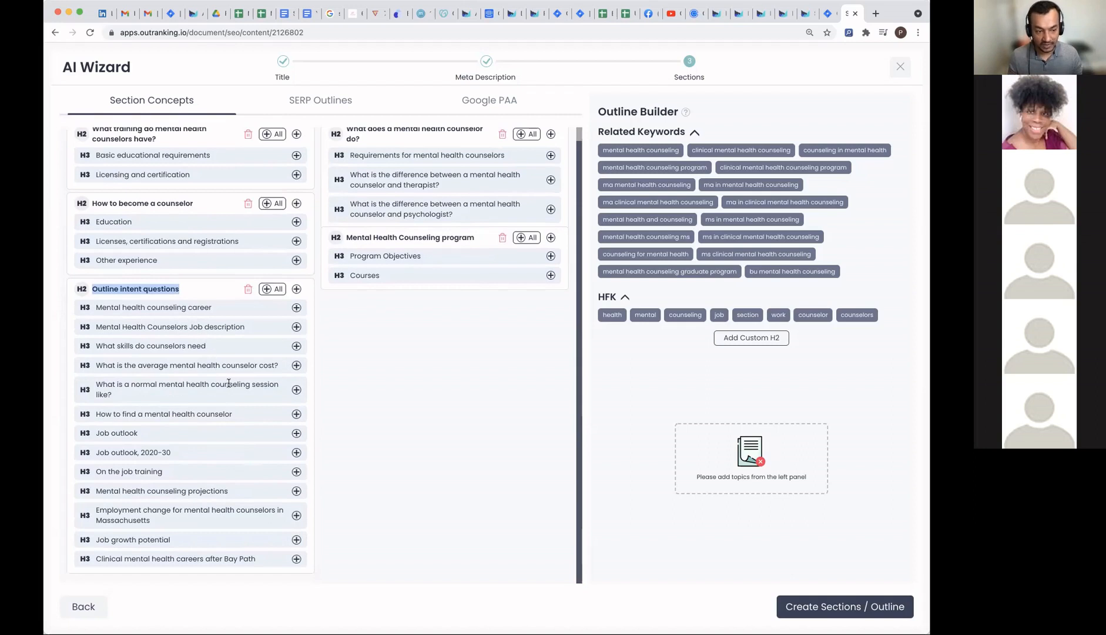
scroll(223, 471, "up", 1)
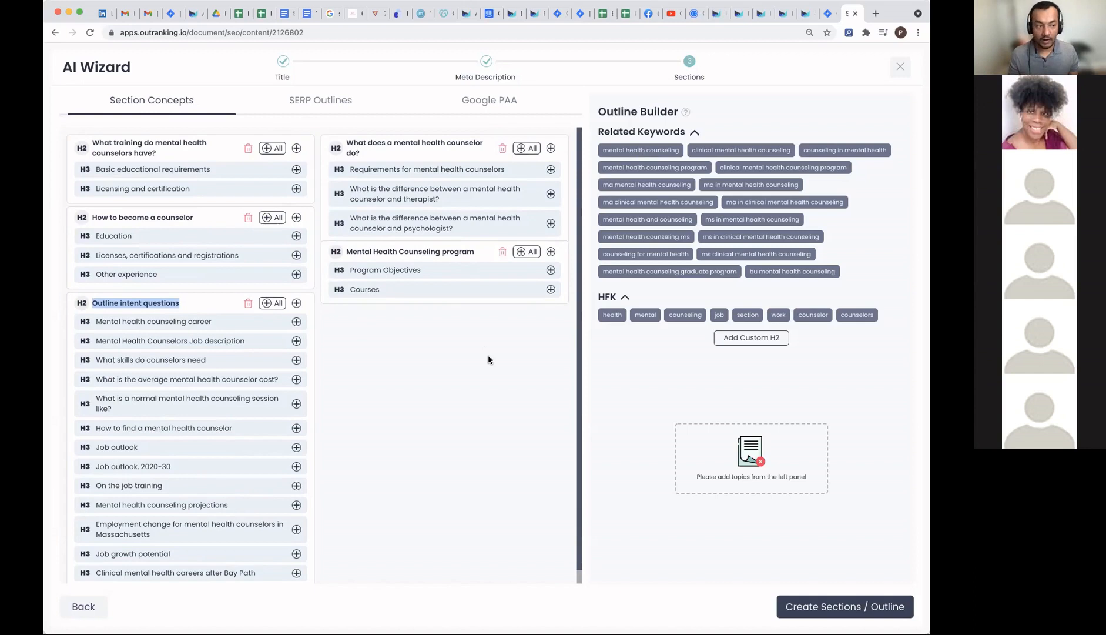
Step: Add Google PAA questions on counseling psychologists' role, clinical versus counselling psychologists, and mental health counselor types as H2s, placing the counselor-types heading first
left_click(319, 100)
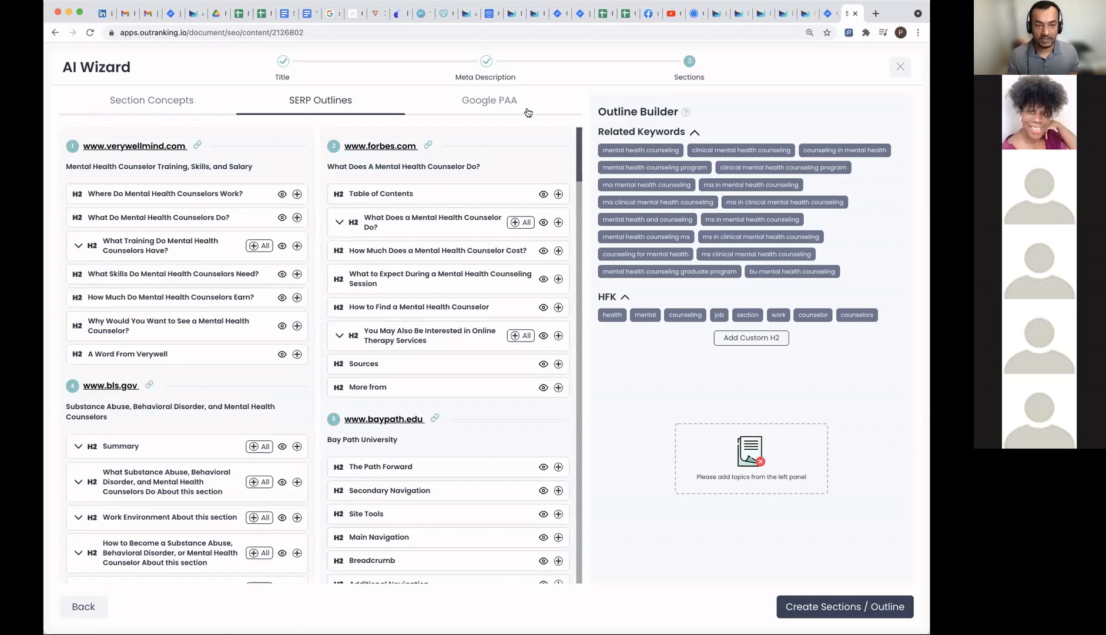
left_click(496, 105)
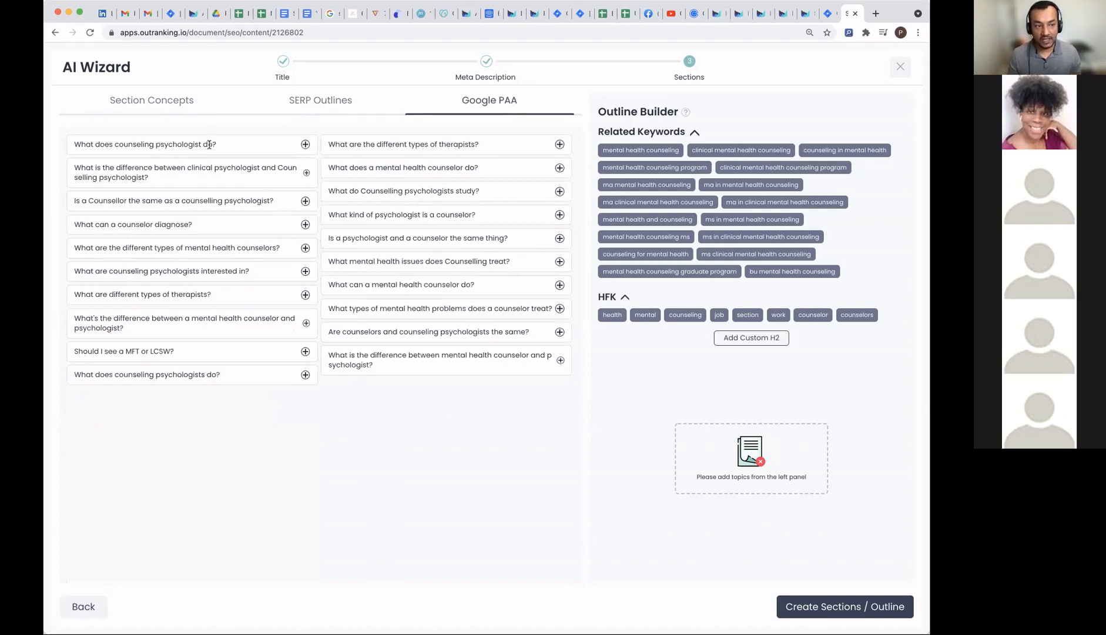
left_click(306, 145)
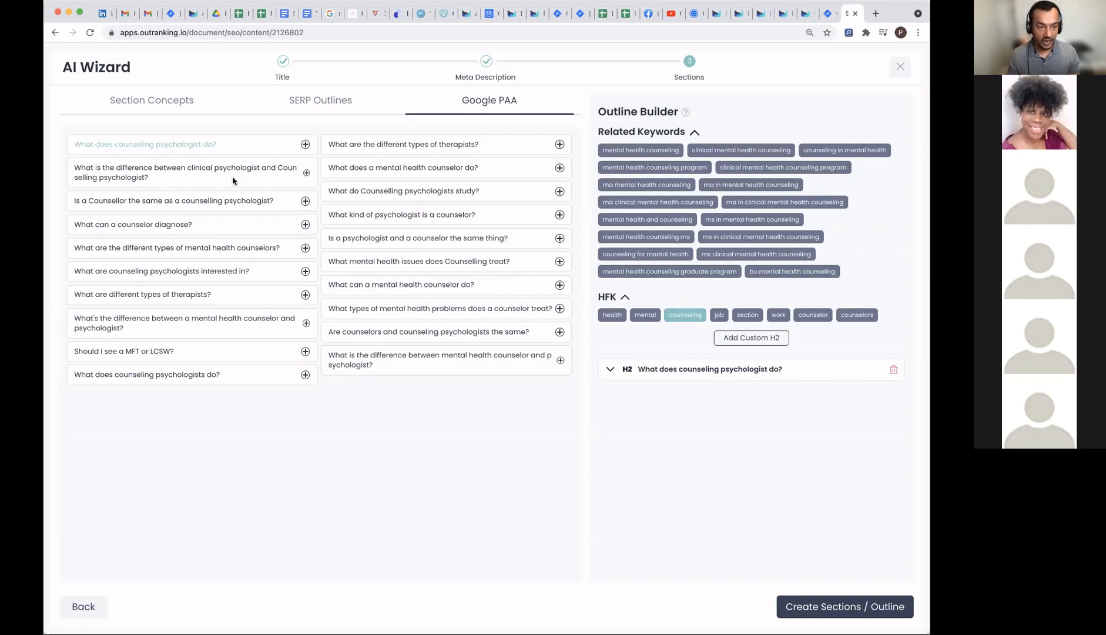
left_click(306, 174)
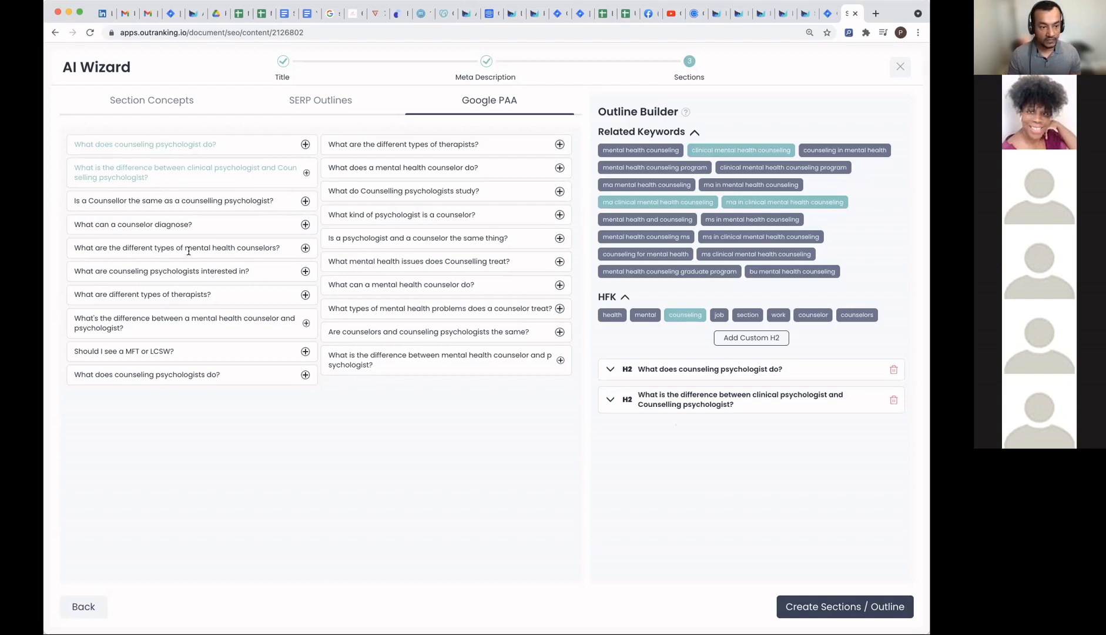
left_click(304, 247)
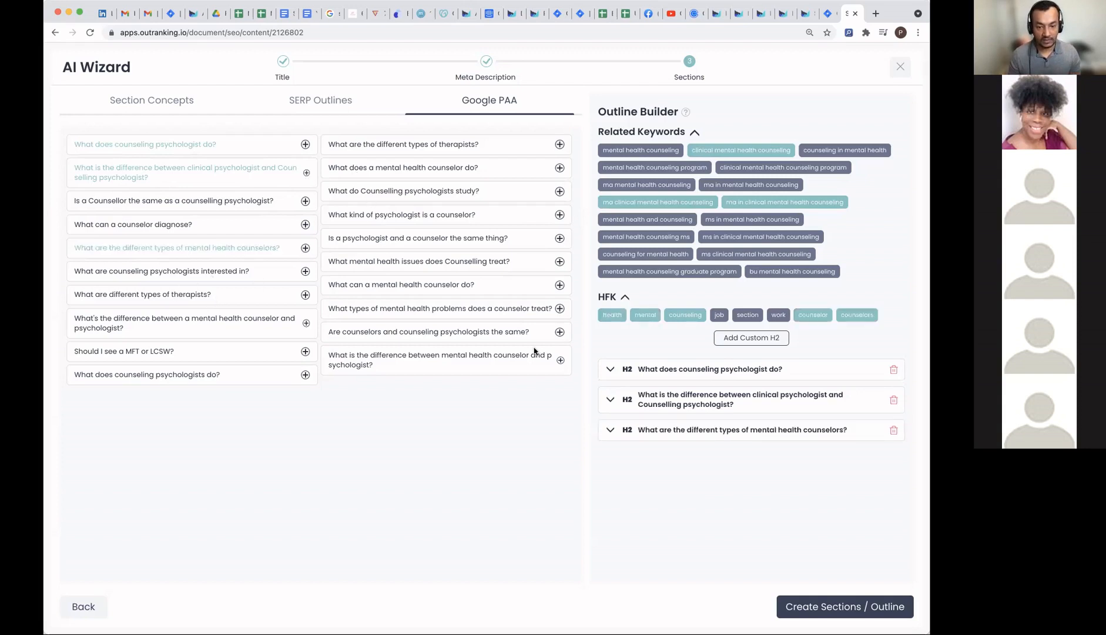
left_click_drag(786, 441, 781, 376)
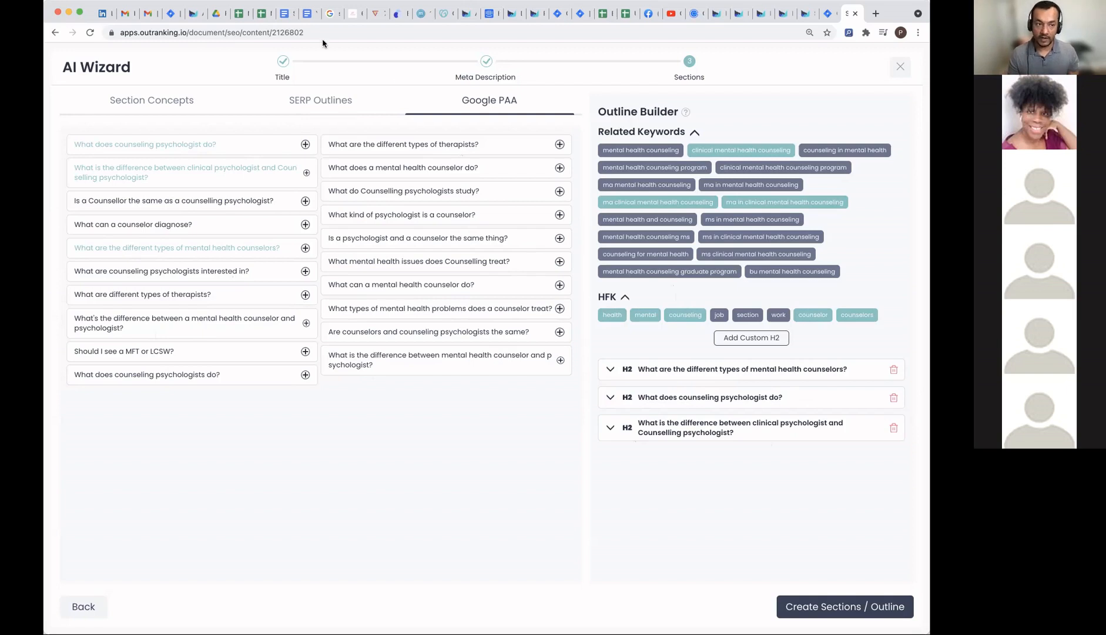
Step: Add the forbes.com SERP heading "What Does a Mental Health Counselor Do?" with all its H3 subheadings to the outline
left_click(312, 109)
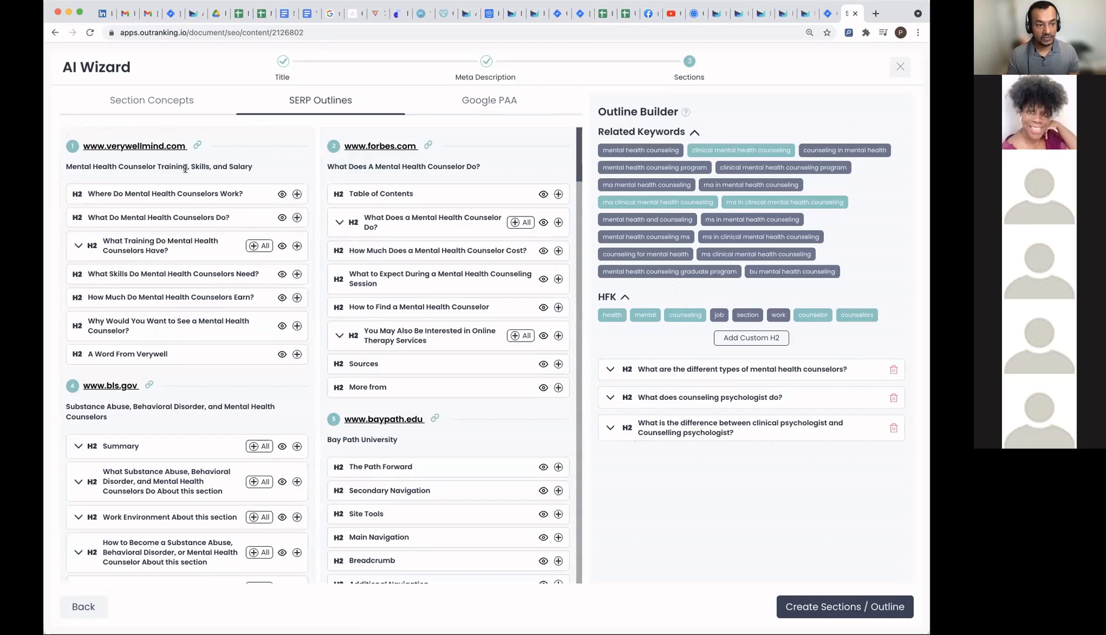
scroll(272, 169, "down", 2)
scroll(329, 182, "up", 2)
scroll(396, 199, "down", 1)
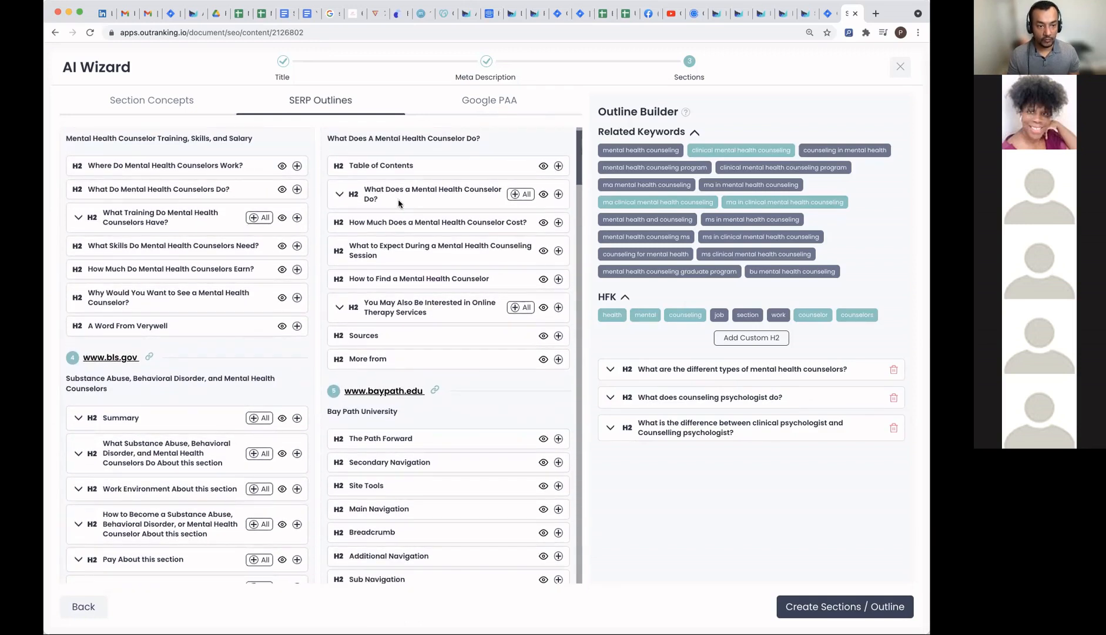
left_click(340, 196)
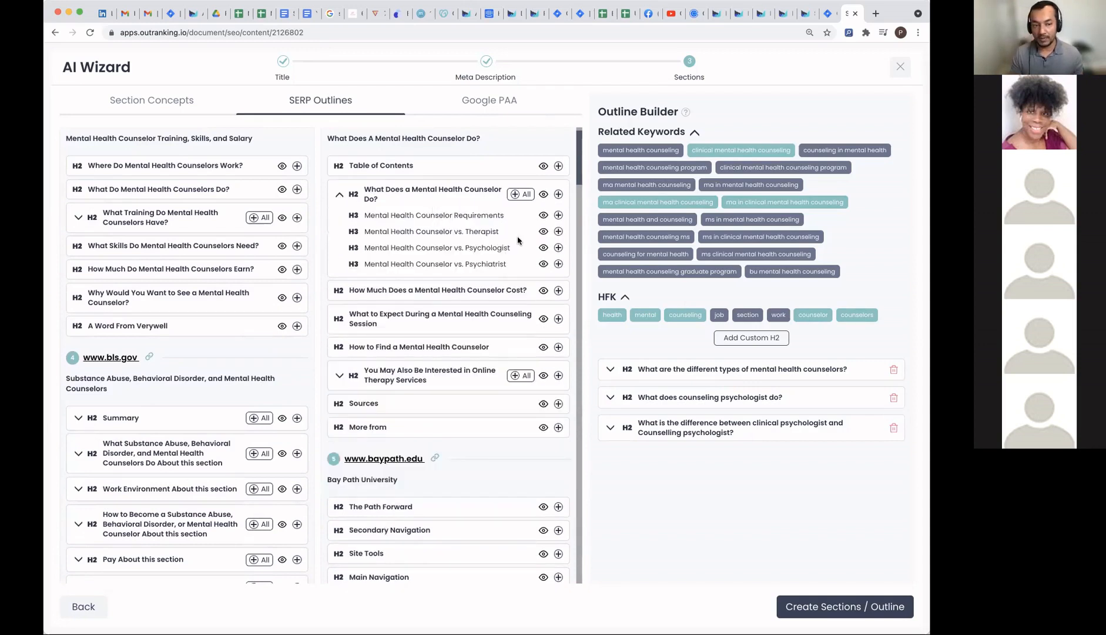
left_click(520, 194)
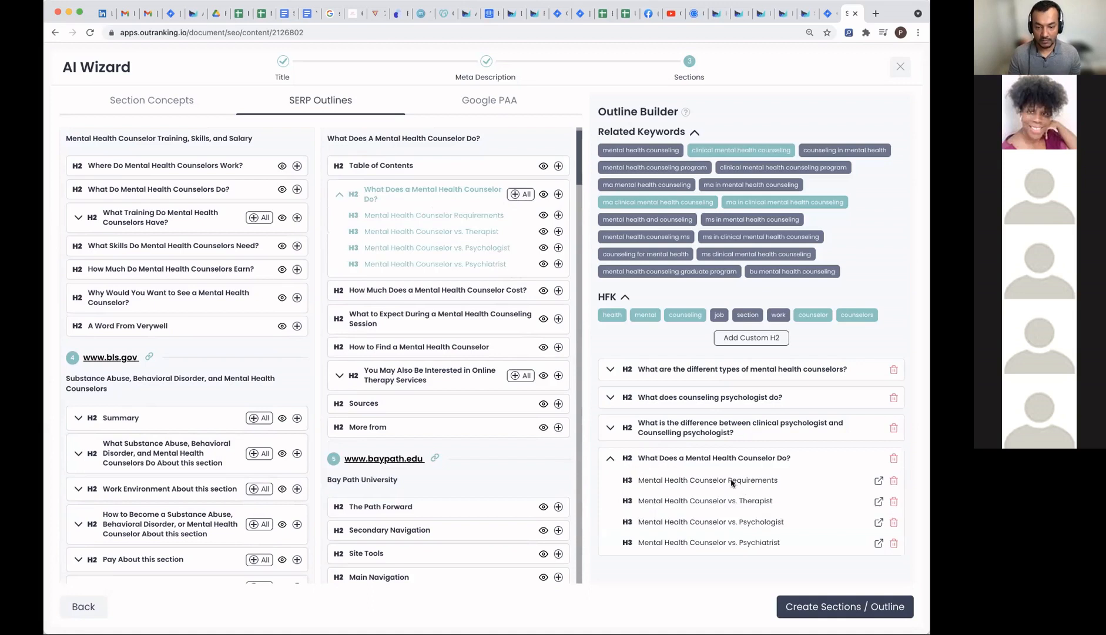
Step: Remove the "Mental Health Counselor Requirements" subheading and move "What Does a Mental Health Counselor Do?" to the start of the outline
left_click(893, 483)
left_click(610, 457)
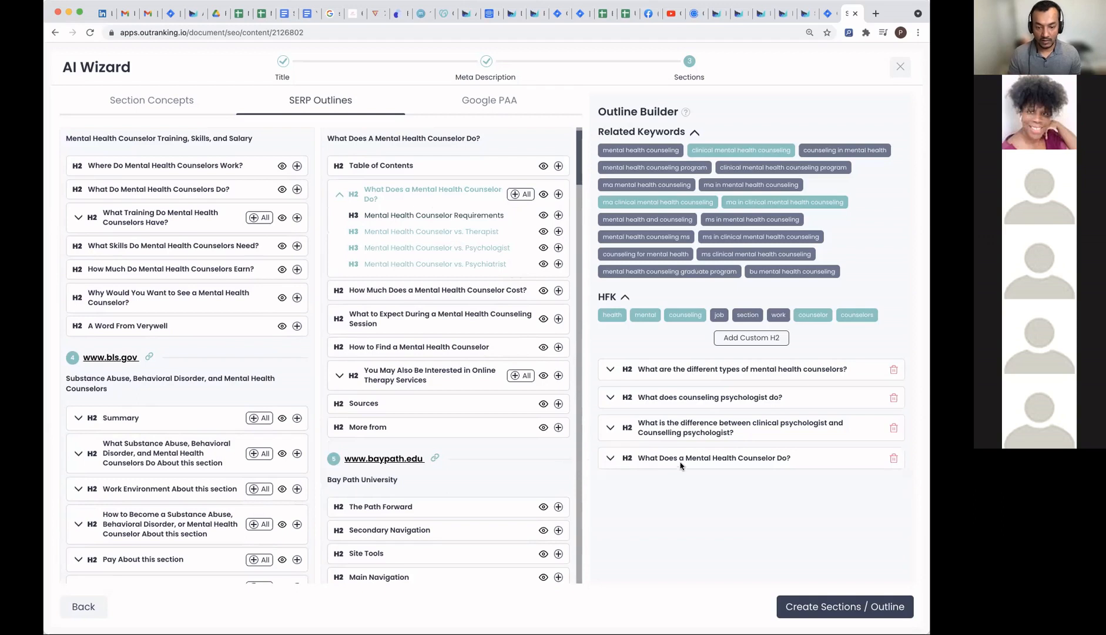
left_click_drag(684, 460, 670, 367)
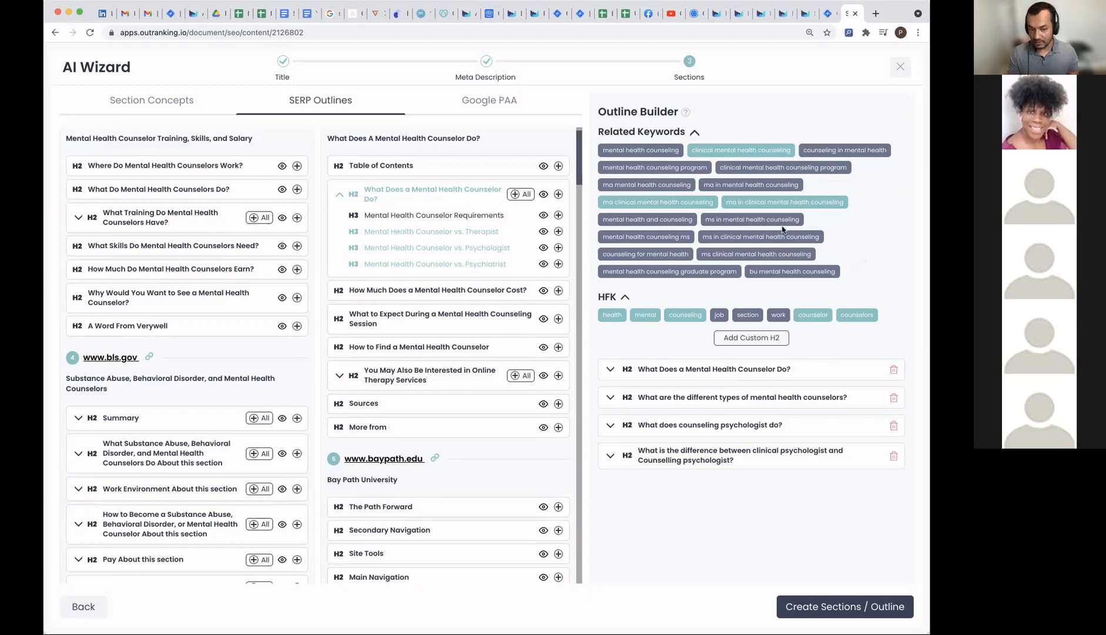
Step: Collapse and reopen the Related Keywords and HFK lists to check which terms the outline covers
left_click_drag(602, 305, 625, 304)
left_click(625, 304)
left_click_drag(597, 133, 696, 133)
left_click(695, 133)
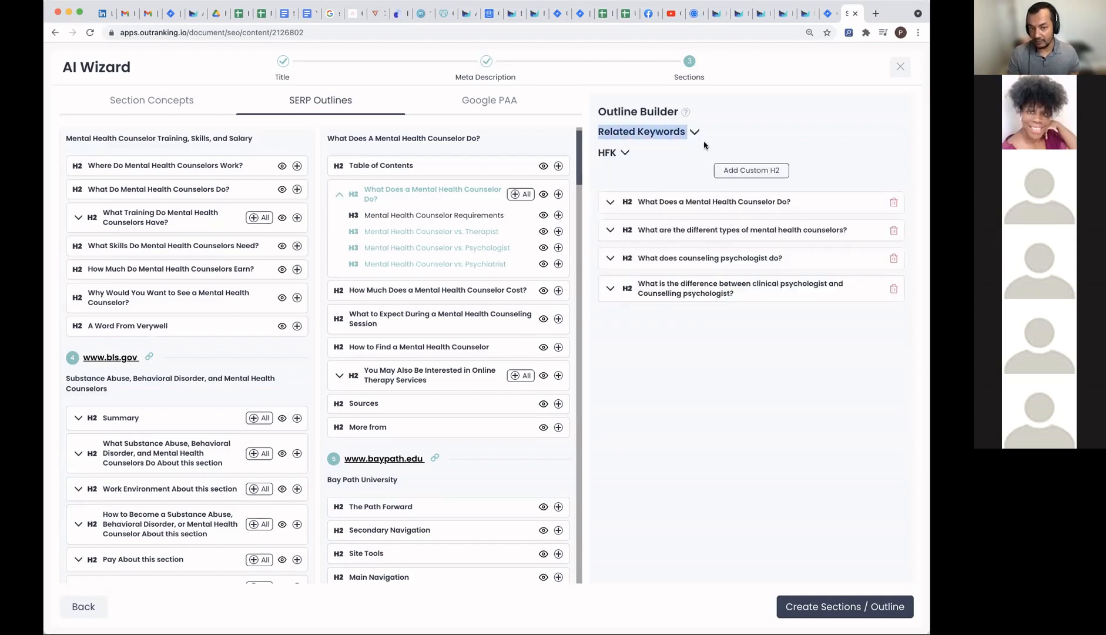
left_click(625, 154)
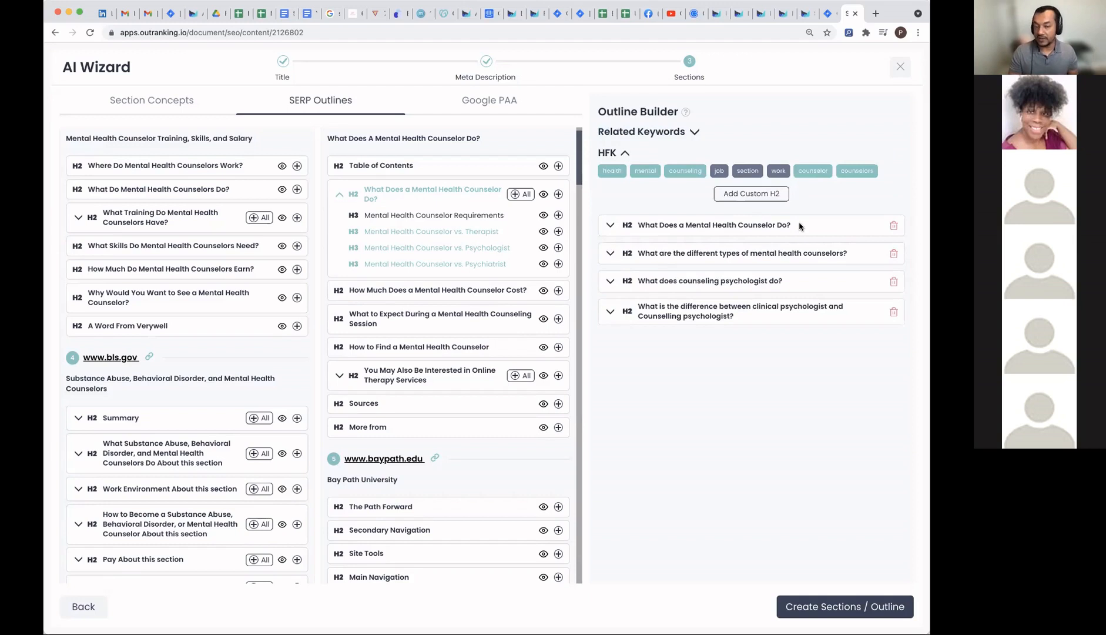
left_click(694, 132)
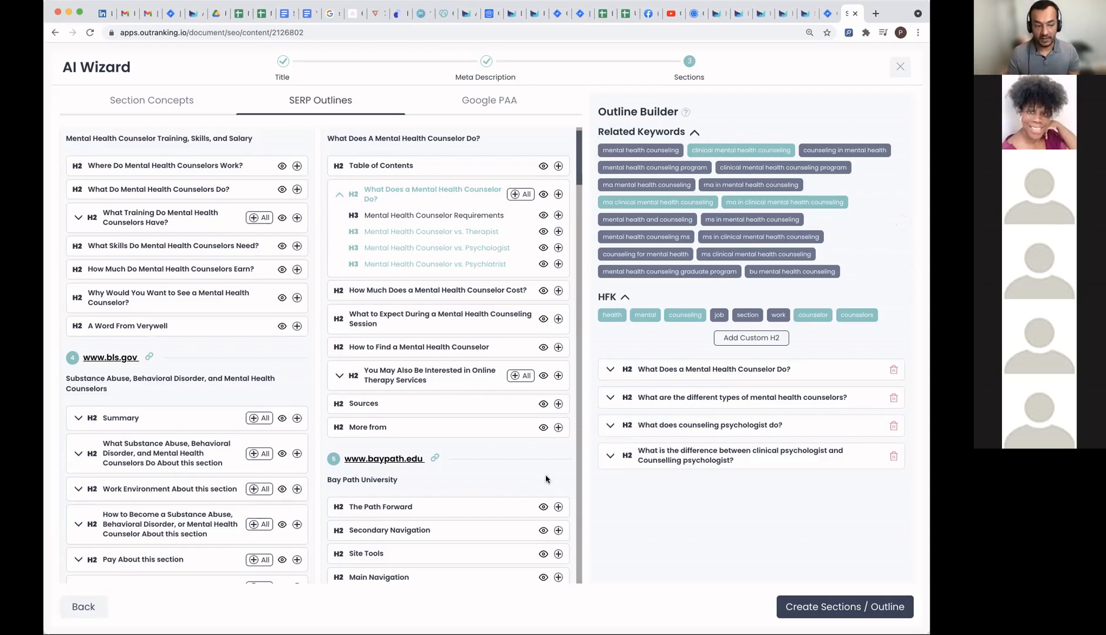
Step: Browse the competitor headings in the SERP outlines, including bls.gov, baypath.edu and westminstercollege.edu, for further section ideas
scroll(546, 478, "down", 3)
scroll(545, 478, "down", 1)
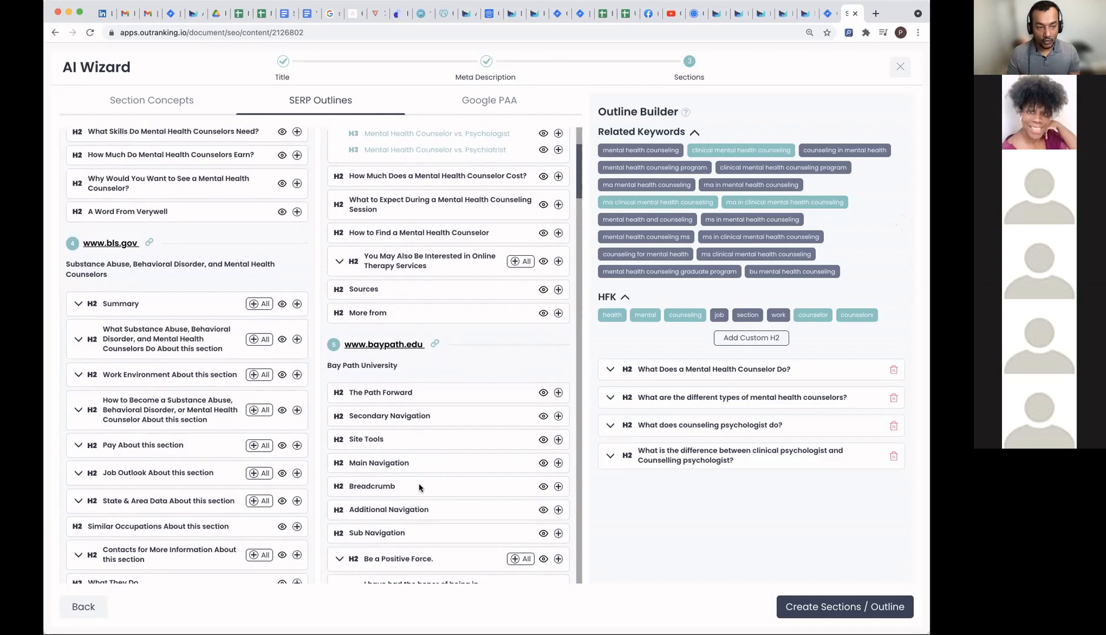
scroll(222, 460, "down", 7)
scroll(222, 460, "down", 10)
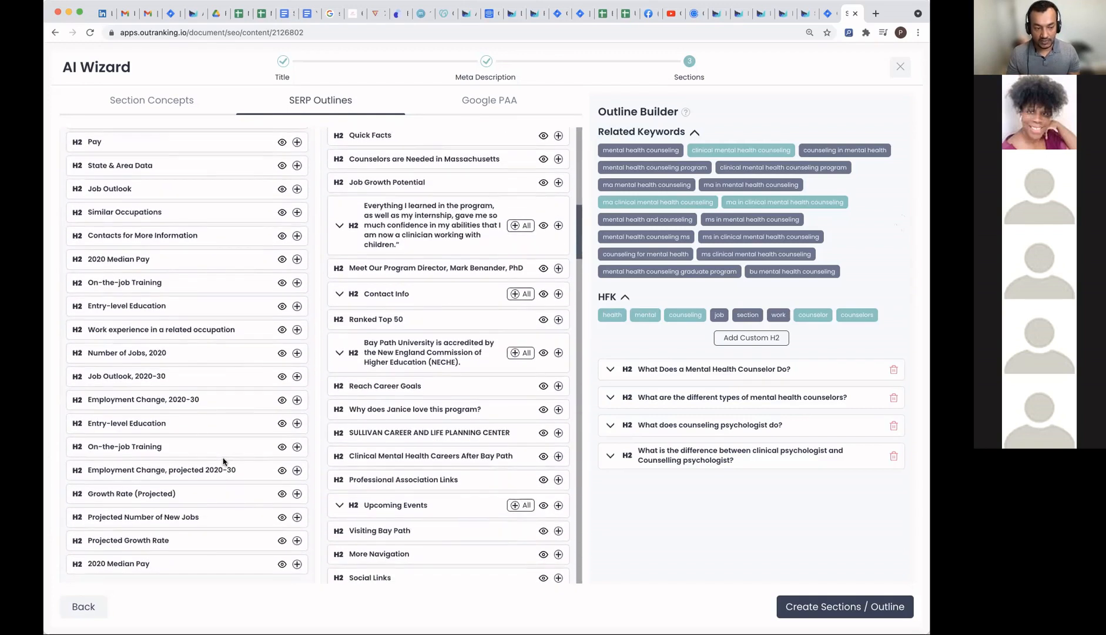
scroll(223, 461, "down", 8)
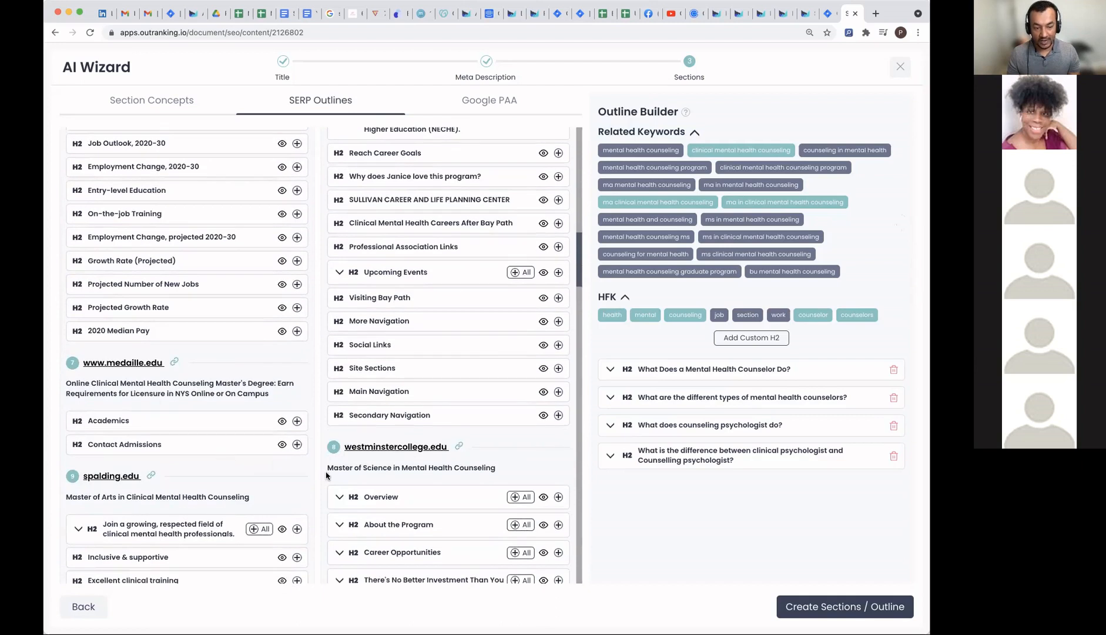
scroll(327, 475, "down", 5)
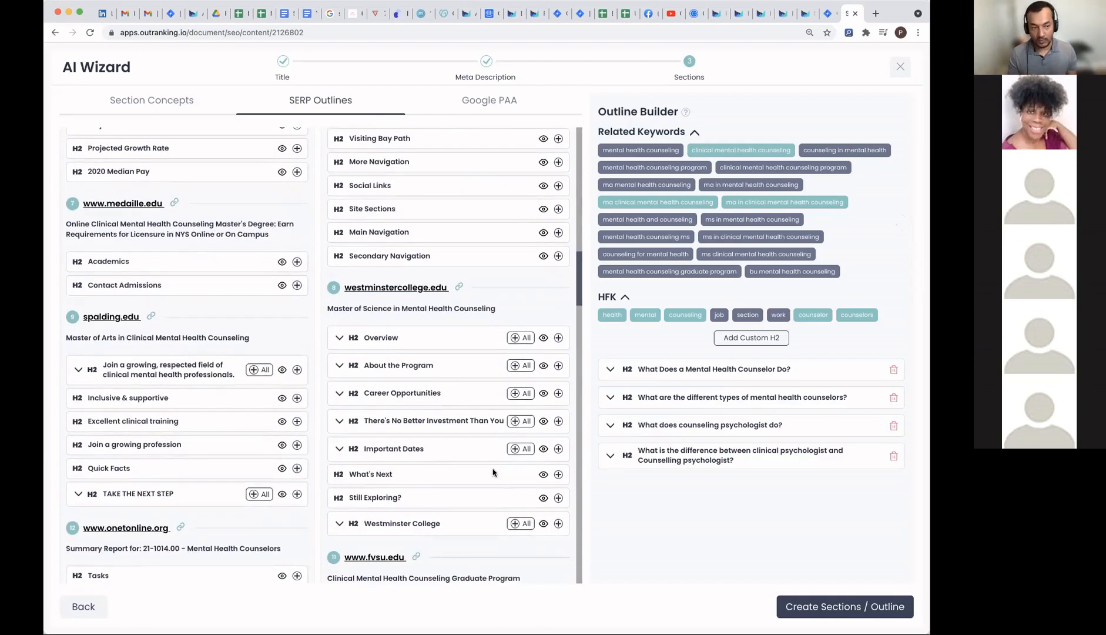
scroll(235, 215, "up", 5)
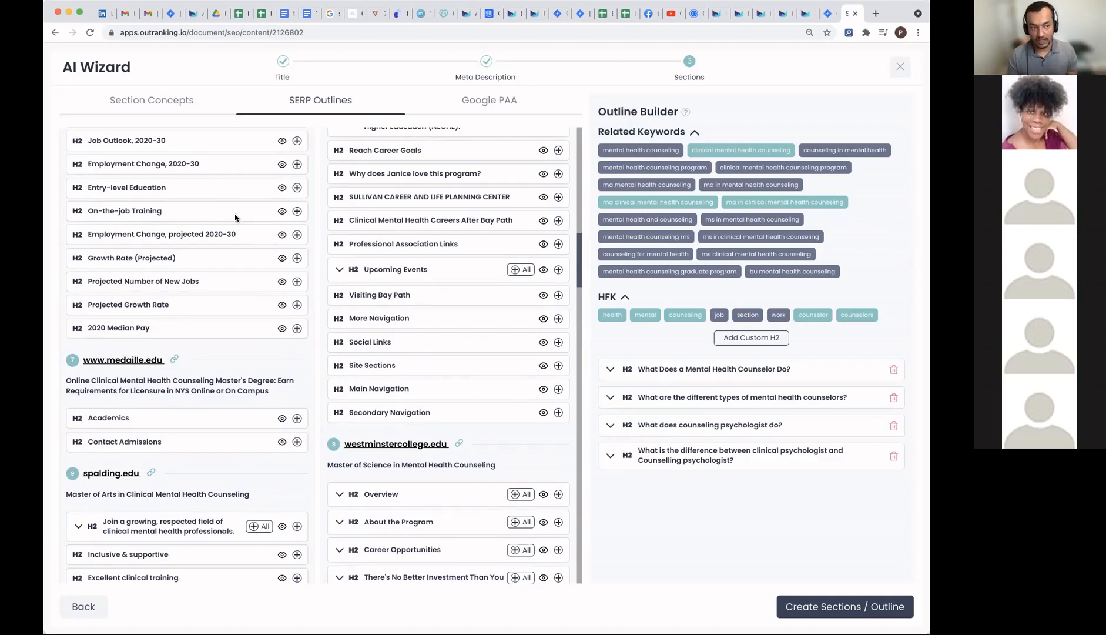
scroll(235, 267, "up", 4)
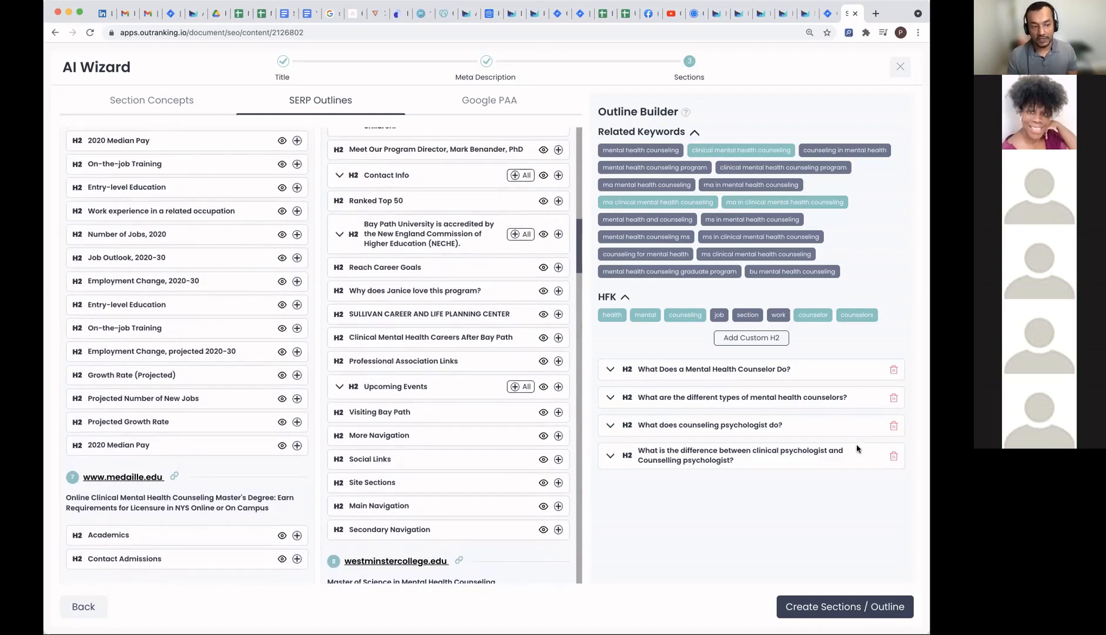
scroll(225, 325, "up", 5)
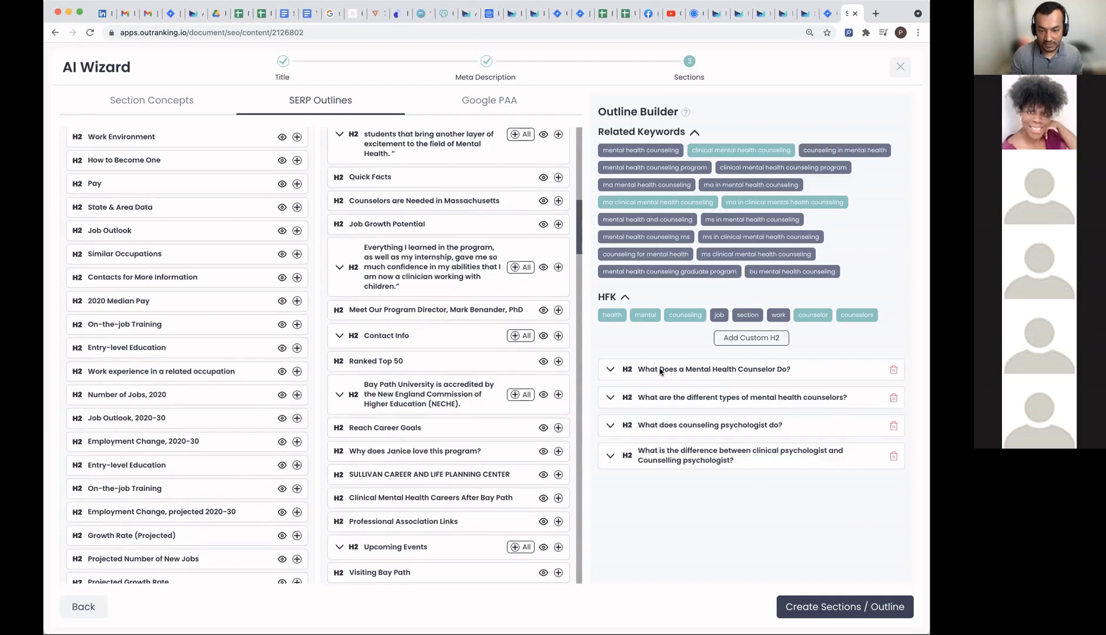
Step: Move the counselor-types heading to the end, and try nesting the psychologist comparison as an H3 before restoring it as the H2 above that heading
mouse_move(683, 399)
left_mouse_down()
mouse_move(685, 440)
mouse_move(691, 431)
left_mouse_up()
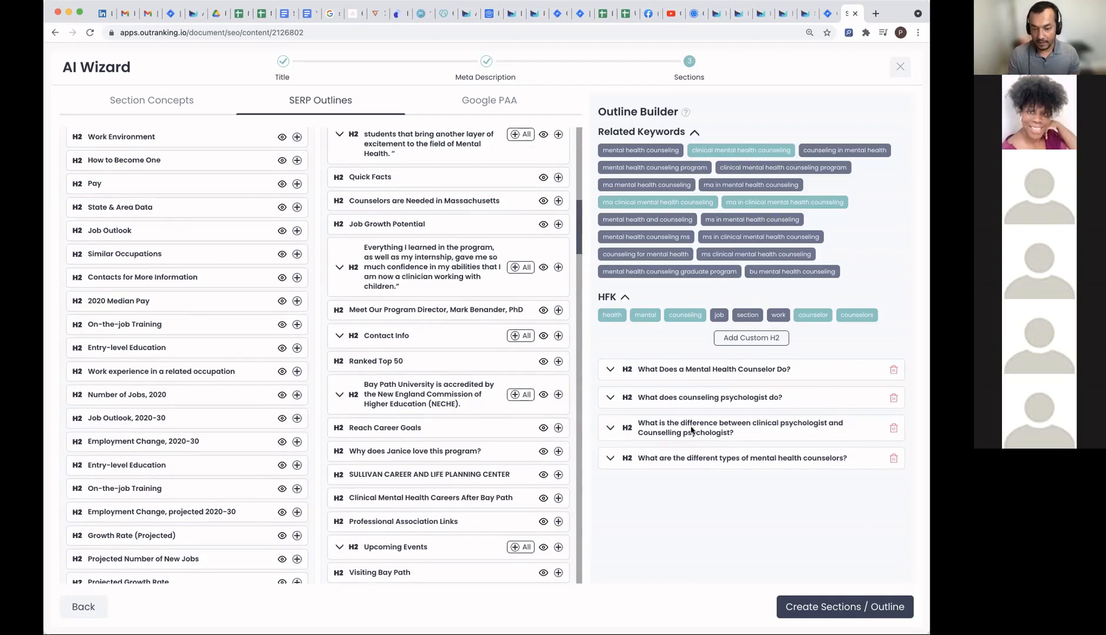
left_click(610, 398)
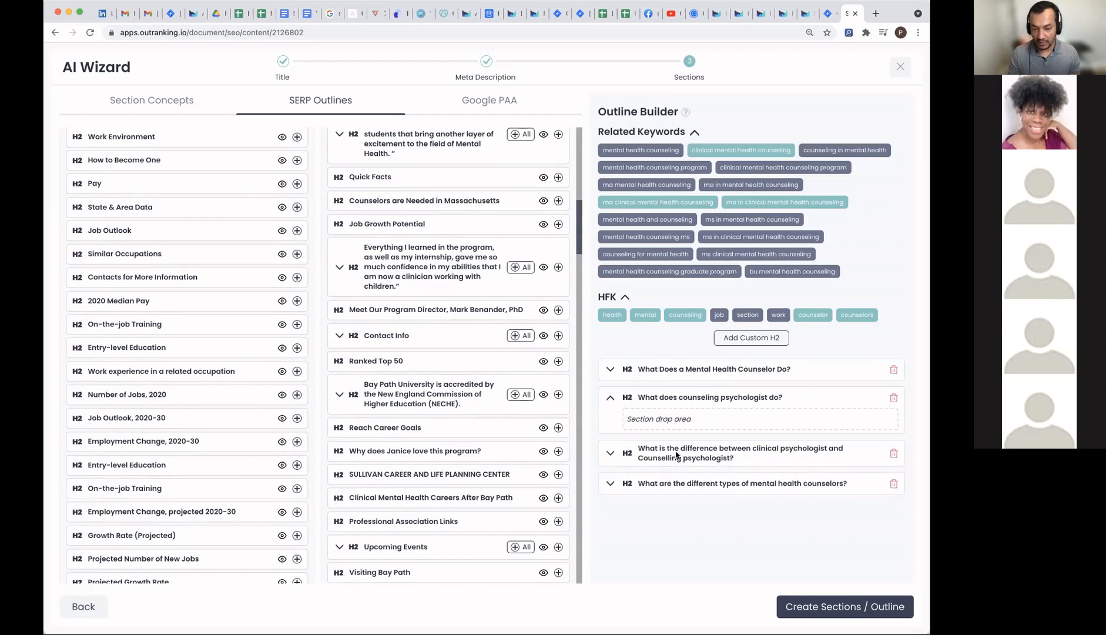
left_click_drag(676, 453, 695, 416)
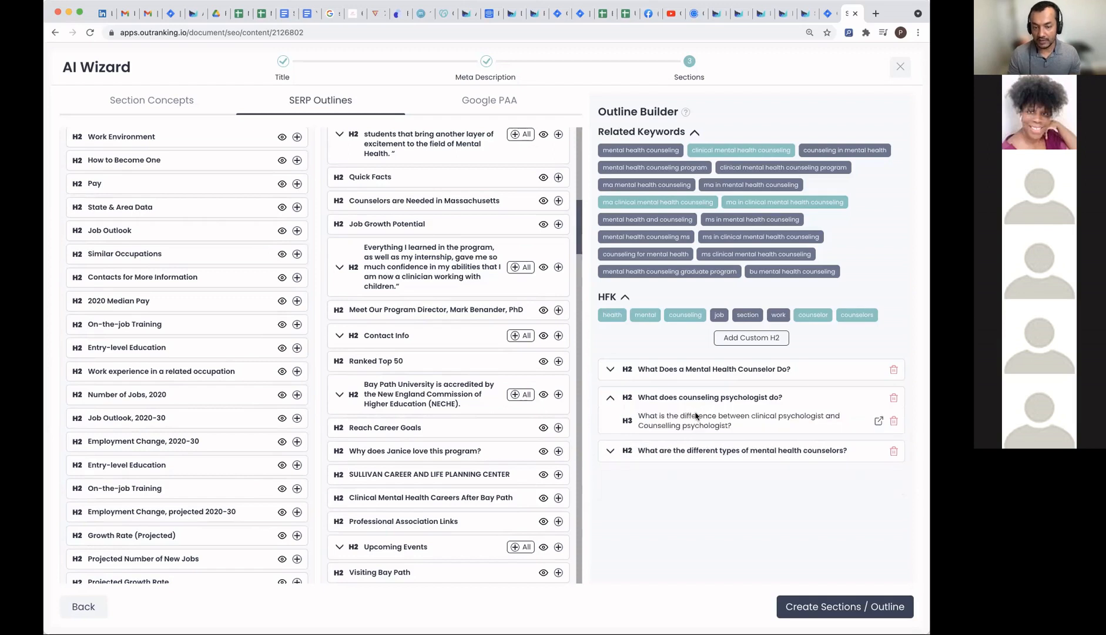
left_click(878, 421)
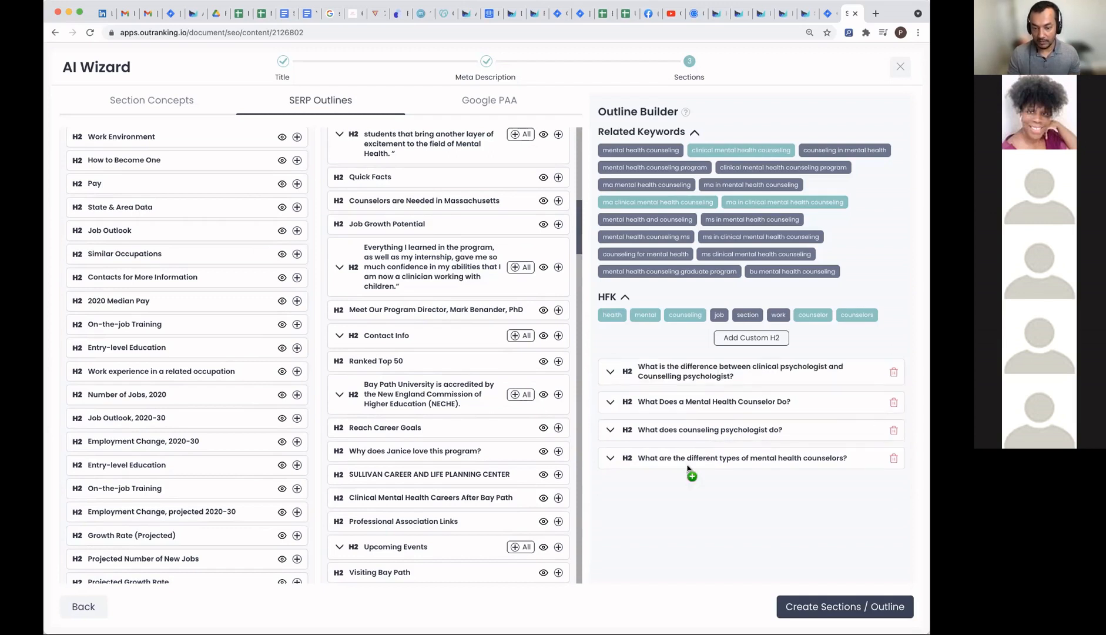
left_click_drag(689, 371, 688, 428)
Step: Expand "What Does a Mental Health Counselor Do?" to check its subheadings, and create the document's sections from the finished outline
left_click(639, 376)
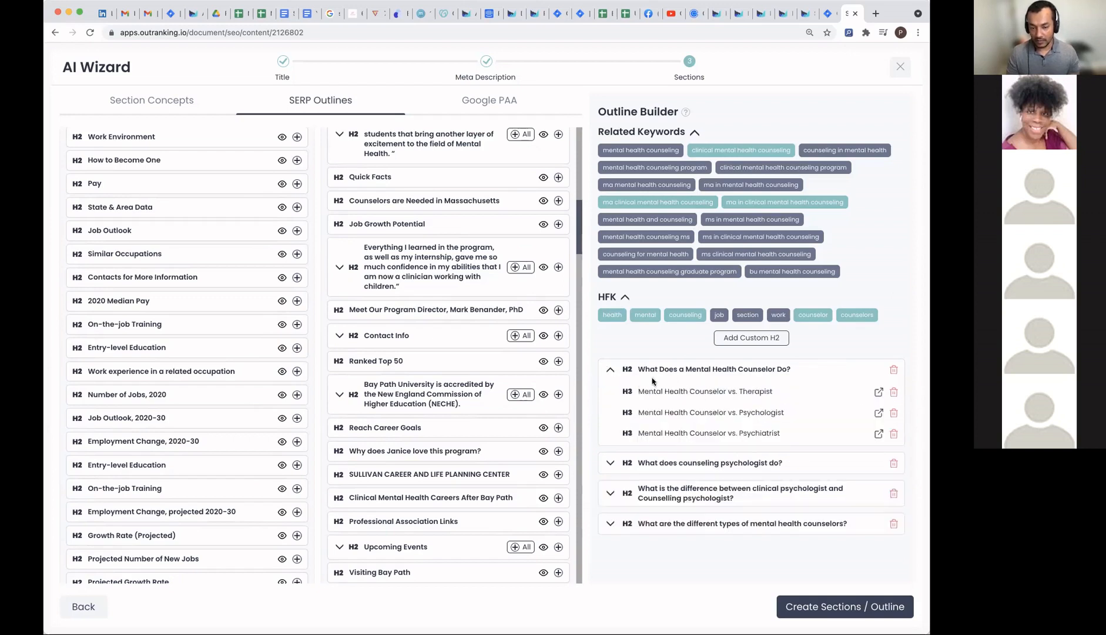
left_click_drag(683, 434, 694, 413)
left_click(610, 462)
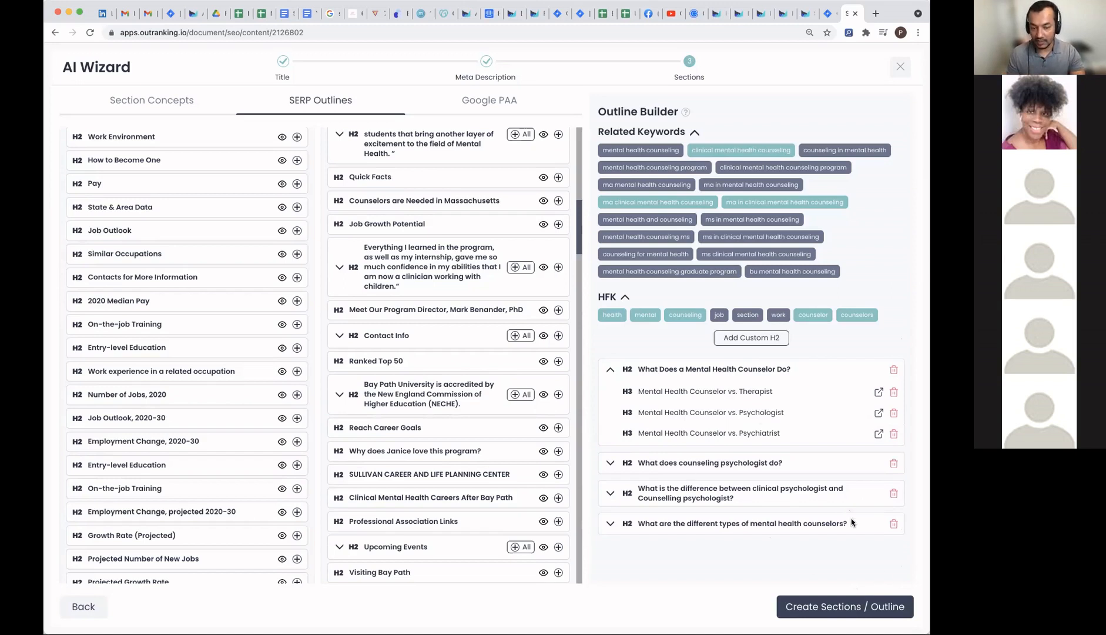
left_click(825, 614)
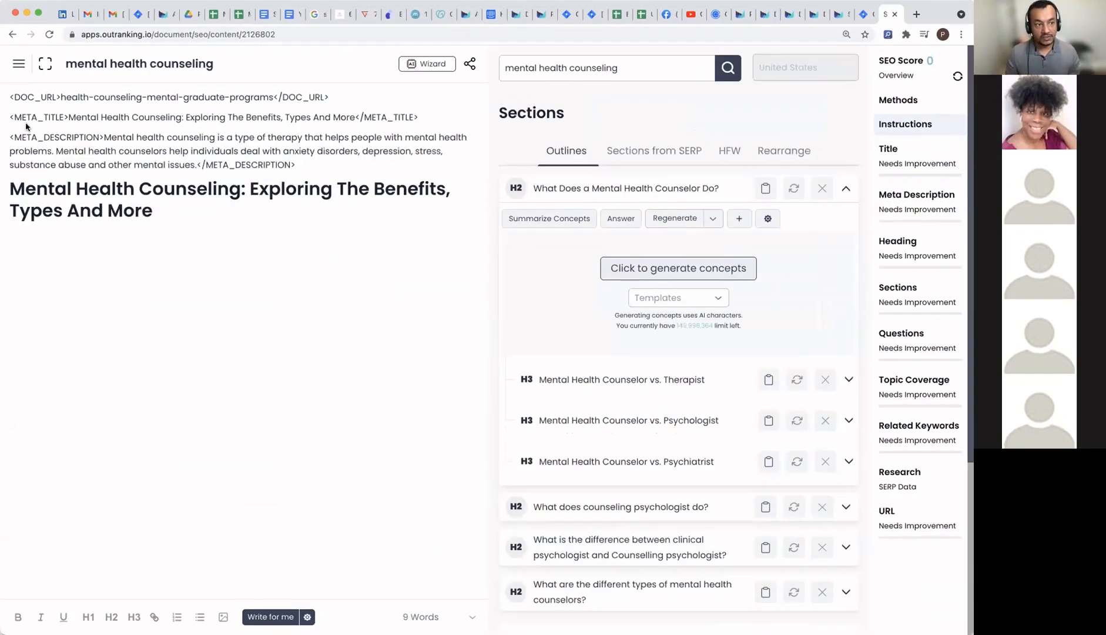
Step: Review the generated document URL, meta title, meta description and H1 heading in the editor
left_click_drag(60, 97, 274, 95)
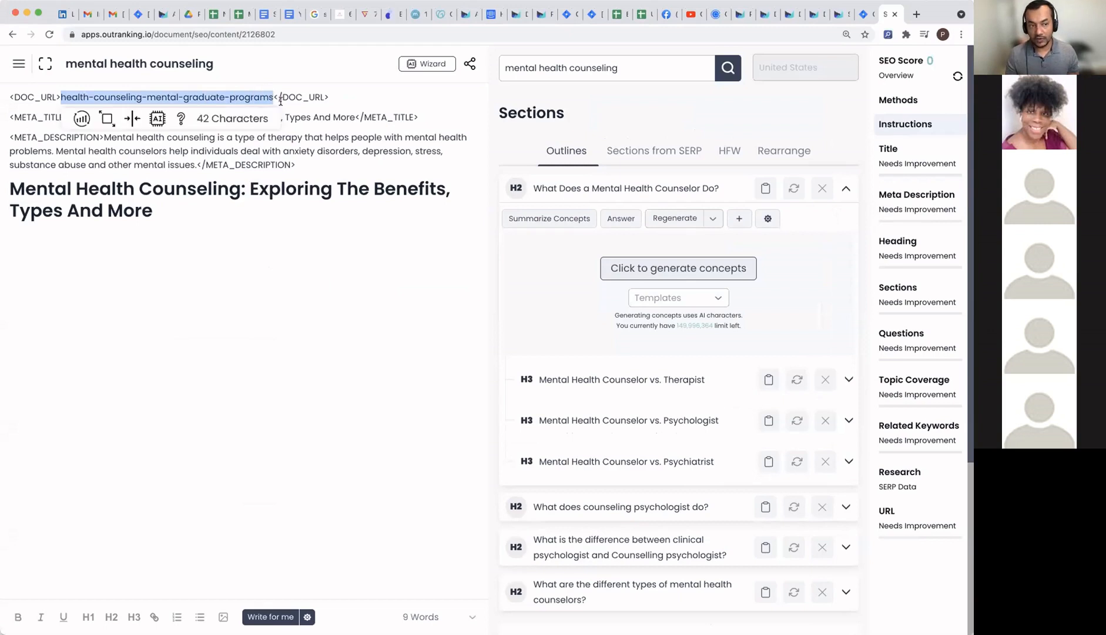
left_click(331, 127)
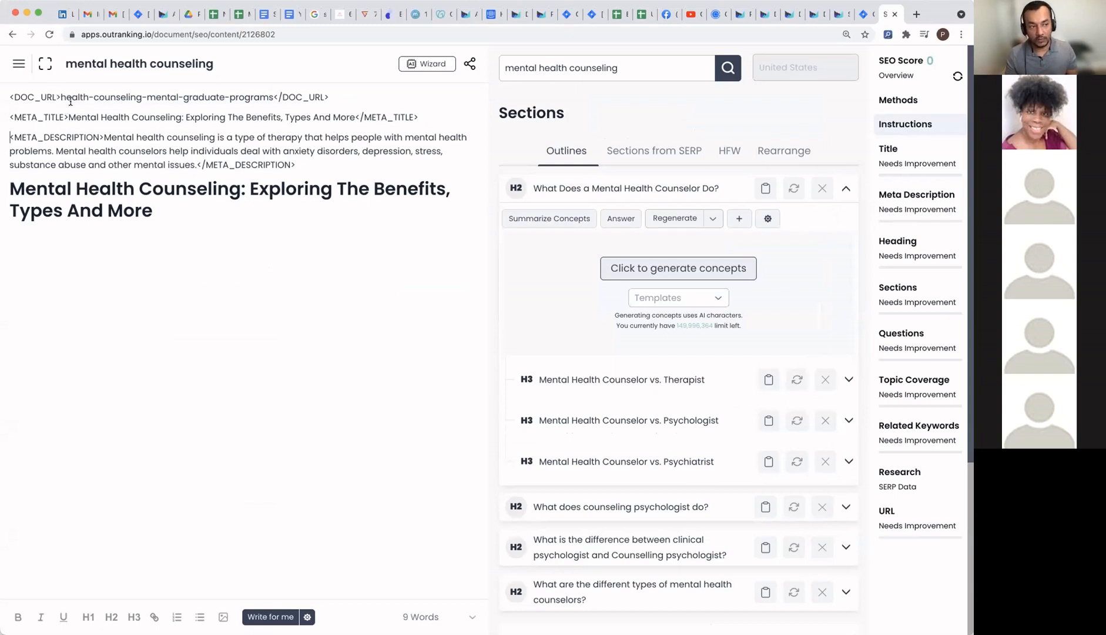
left_click_drag(69, 117, 355, 117)
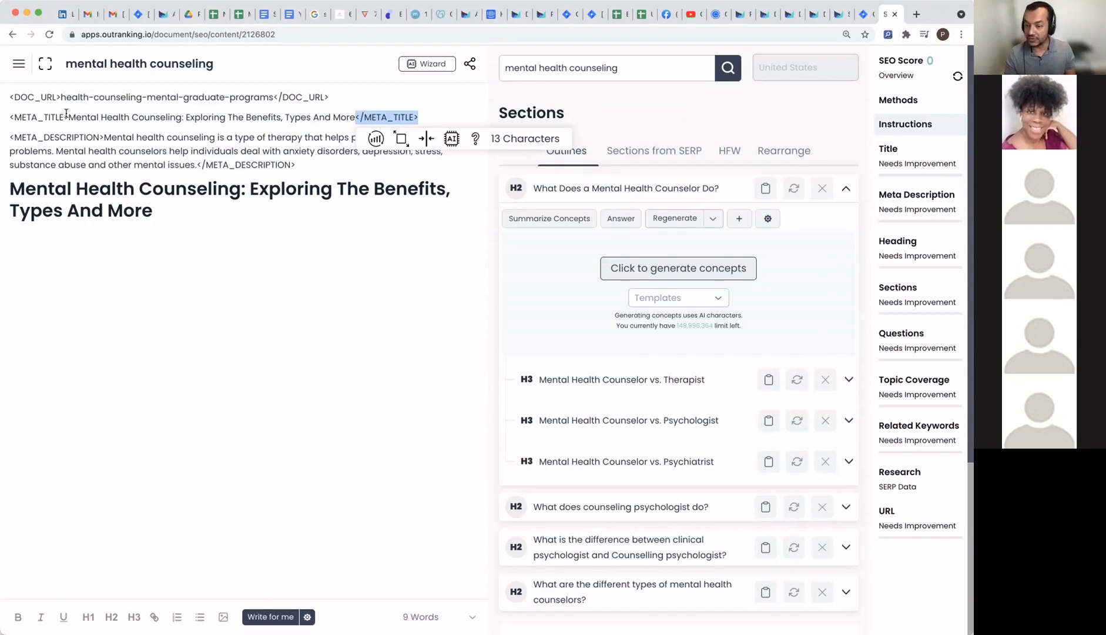
left_click(64, 150)
left_click_drag(104, 137, 197, 166)
left_click(154, 211)
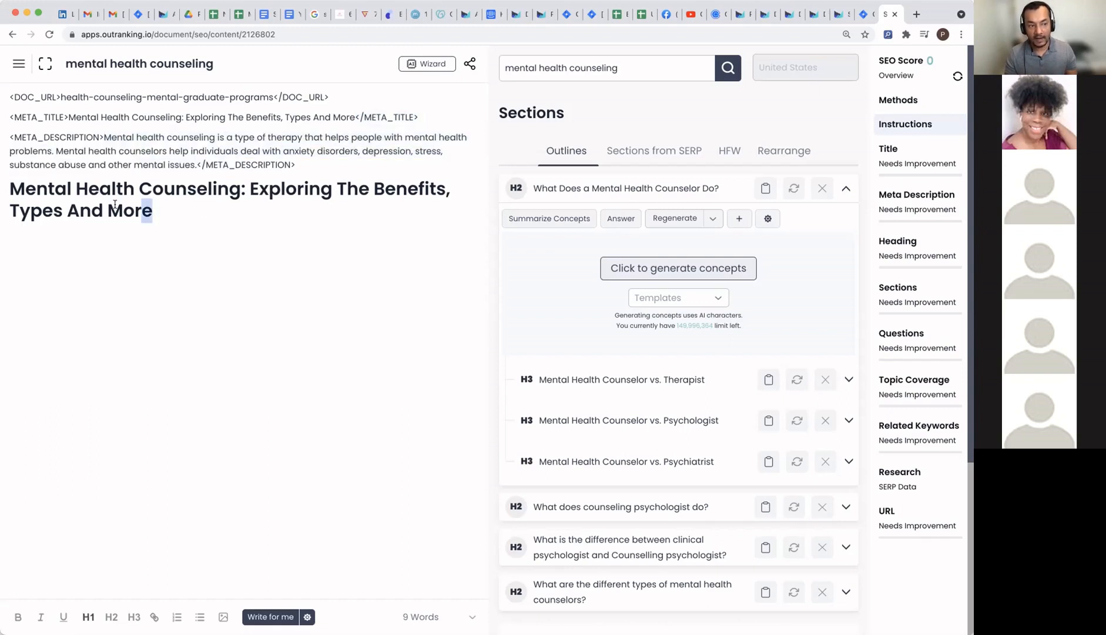
left_click_drag(154, 210, 7, 191)
left_click(218, 234)
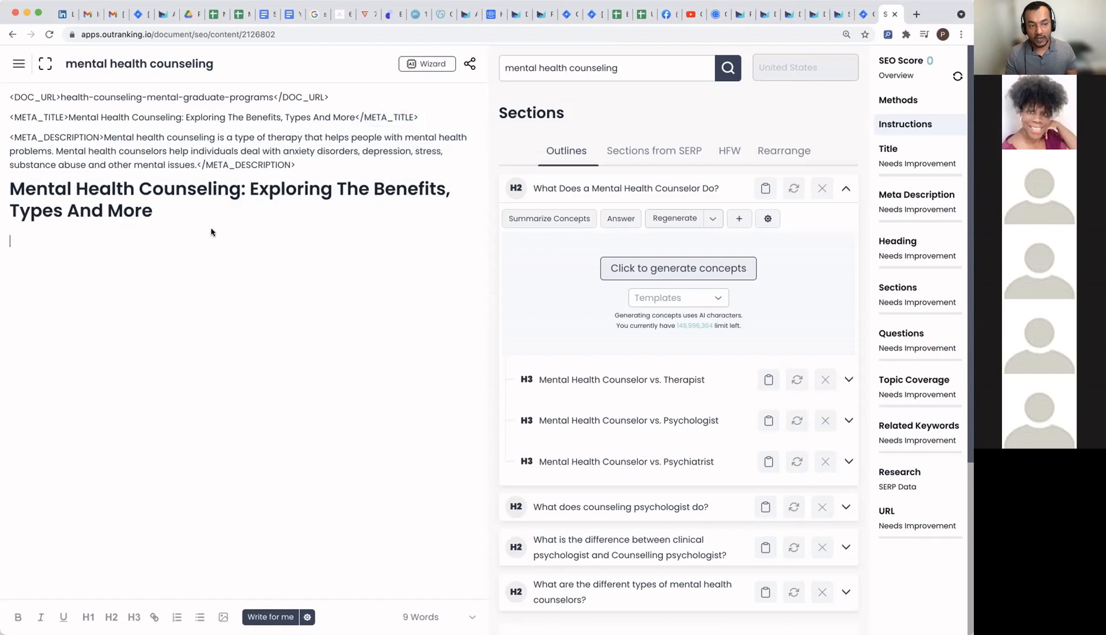
left_click(156, 211)
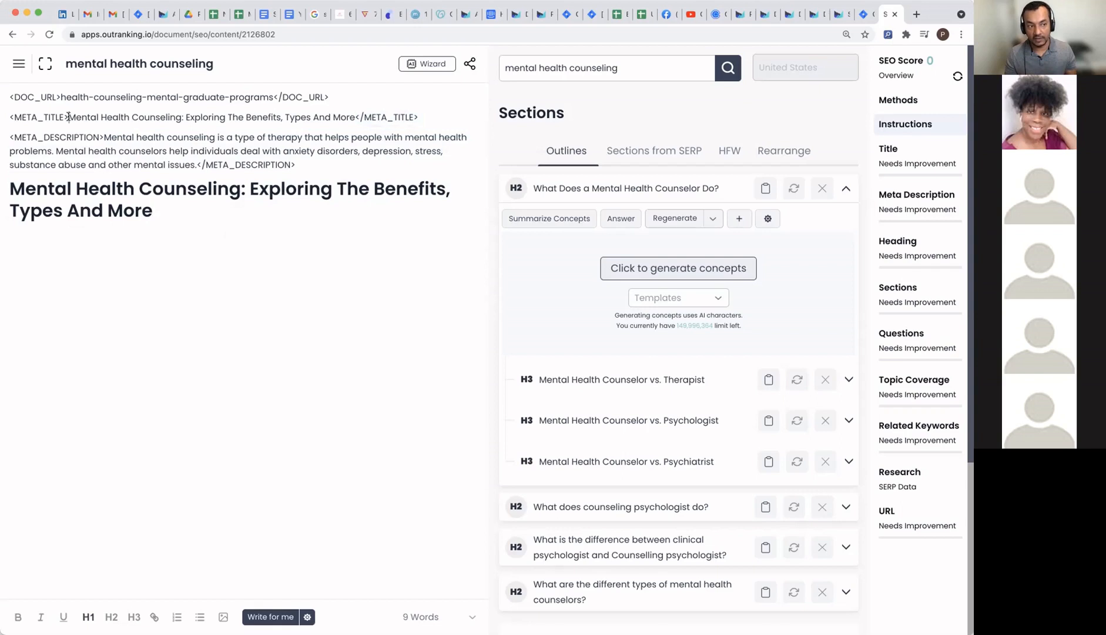
Step: Search the available writing methods for "introduction", with the insertion point on the empty line below the H1 heading
left_click_drag(154, 210, 10, 190)
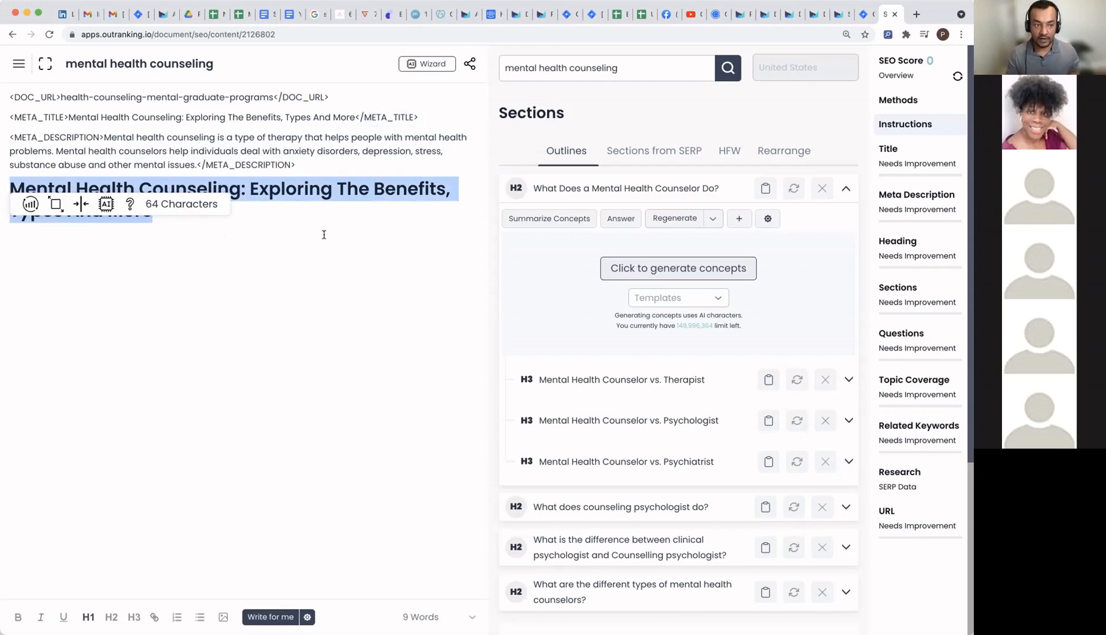
left_click(210, 231)
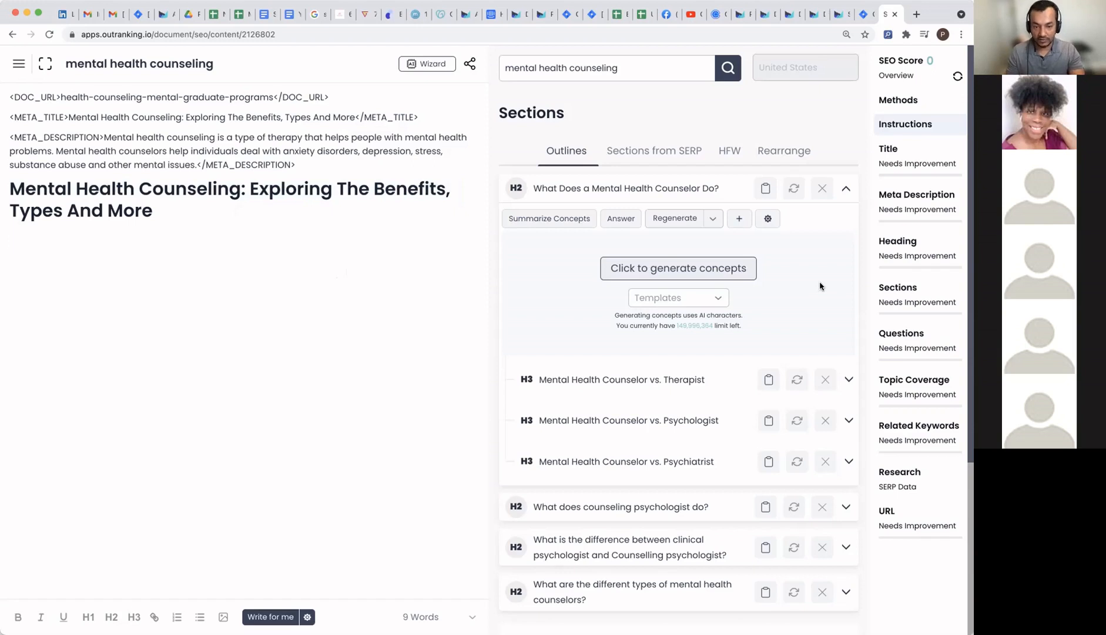
left_click(907, 105)
left_click(582, 228)
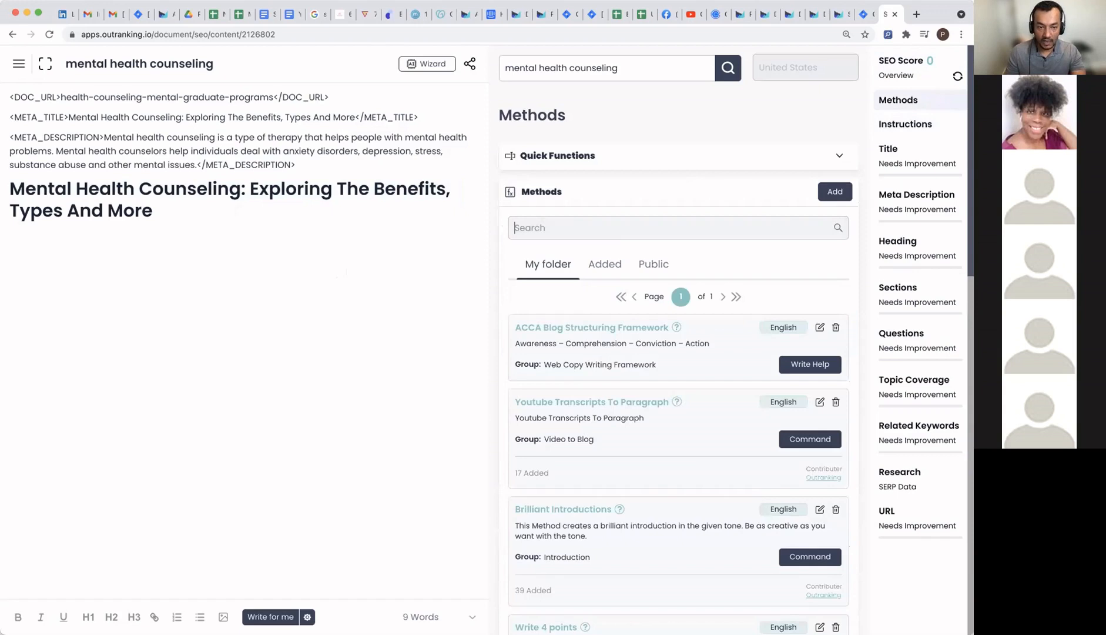
type("i")
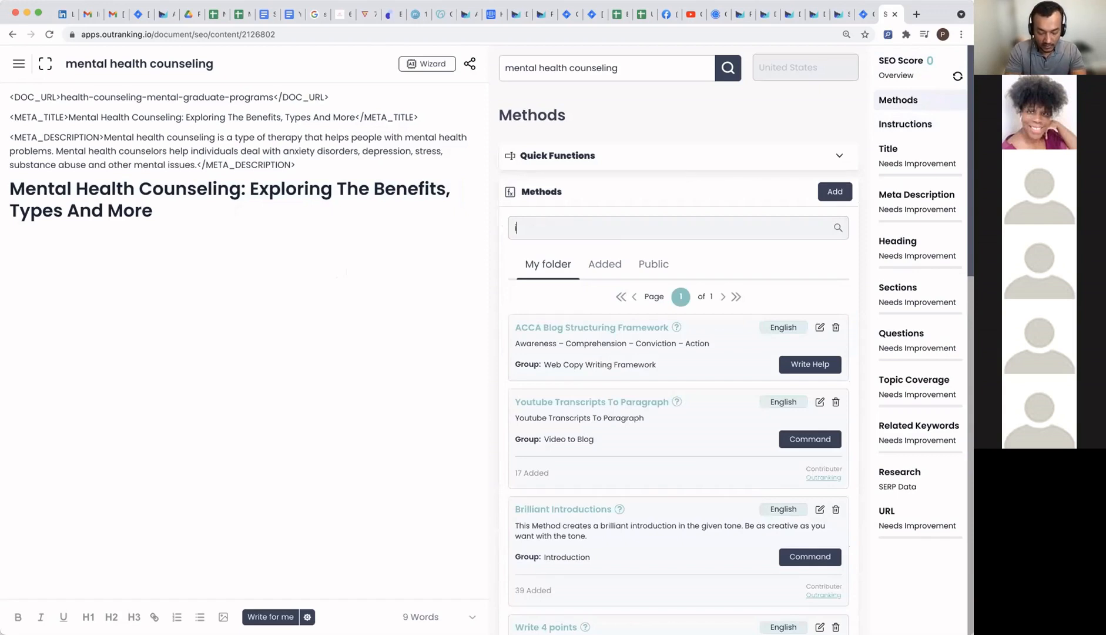
type("ntroduction")
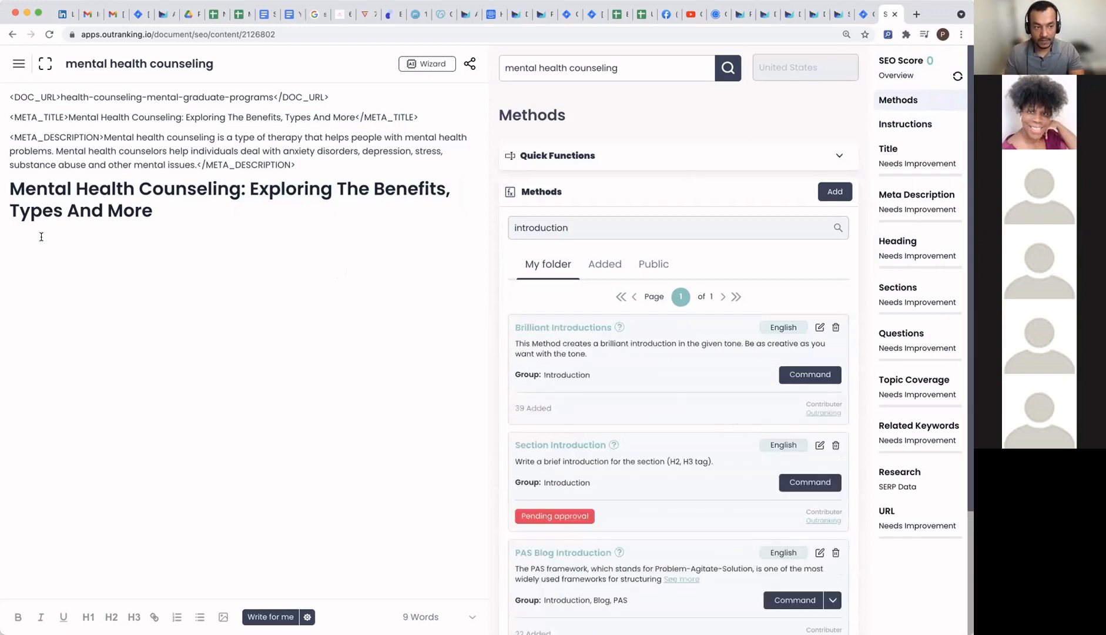
left_click(806, 378)
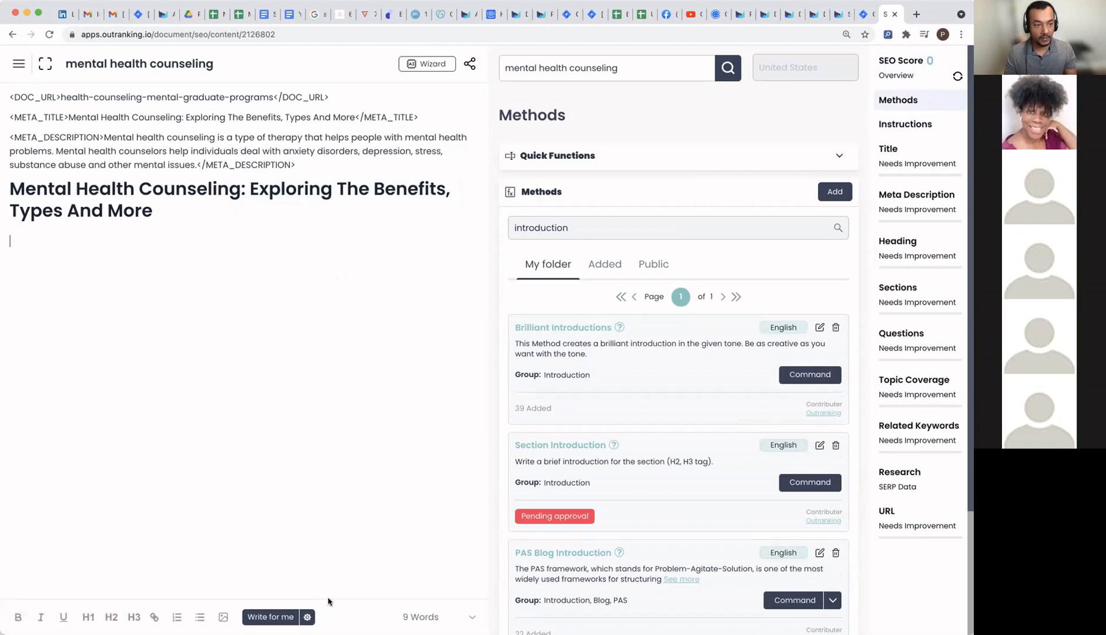
Step: Set the AI writer's tone of voice to "confident expert" and generate an introduction below the H1 with the Brilliant Introductions method
left_click(307, 616)
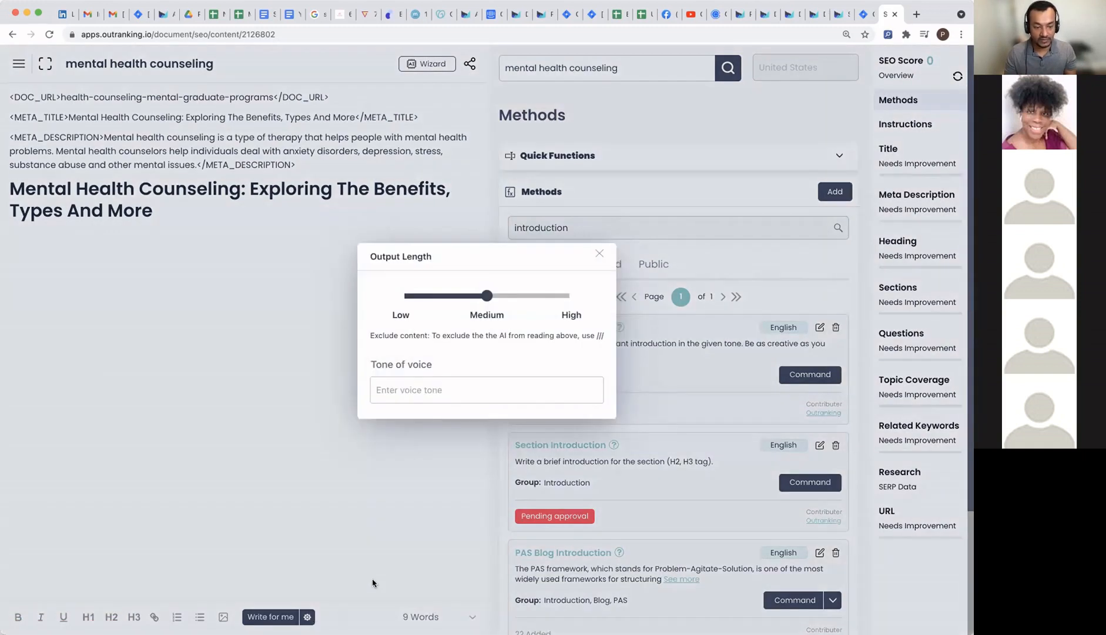
left_click(435, 392)
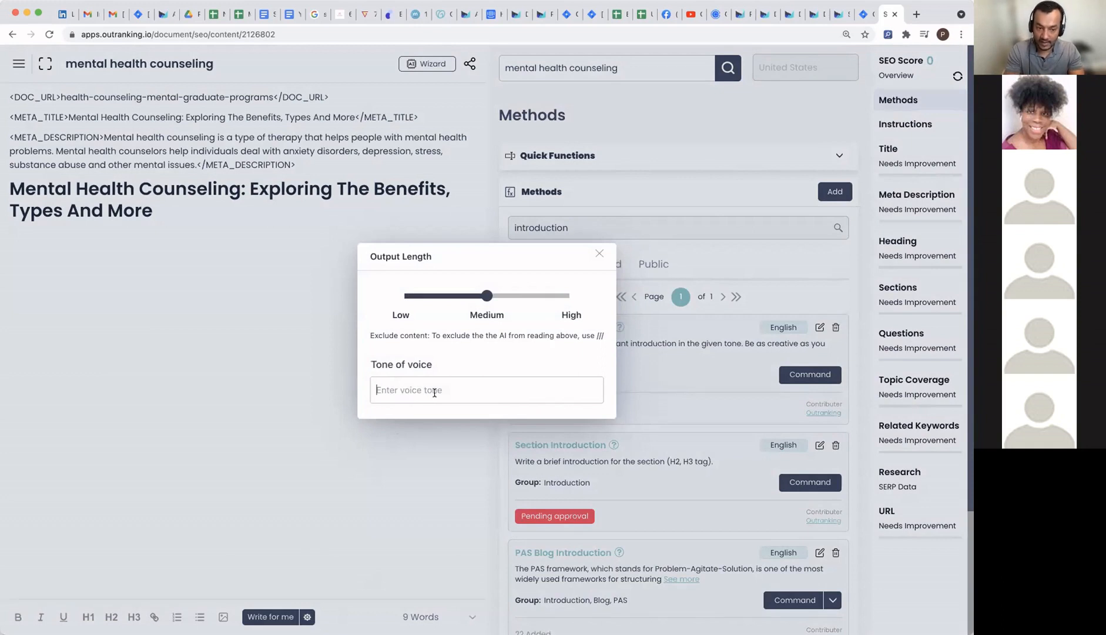
type("expert")
key("super+a")
type("confident expert")
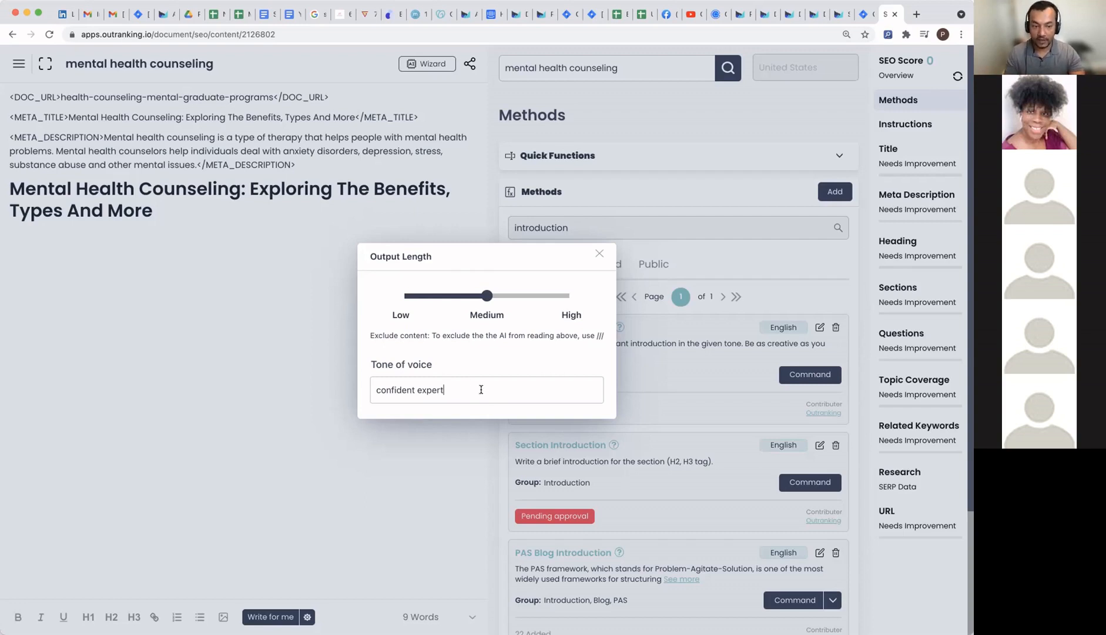
left_click(242, 332)
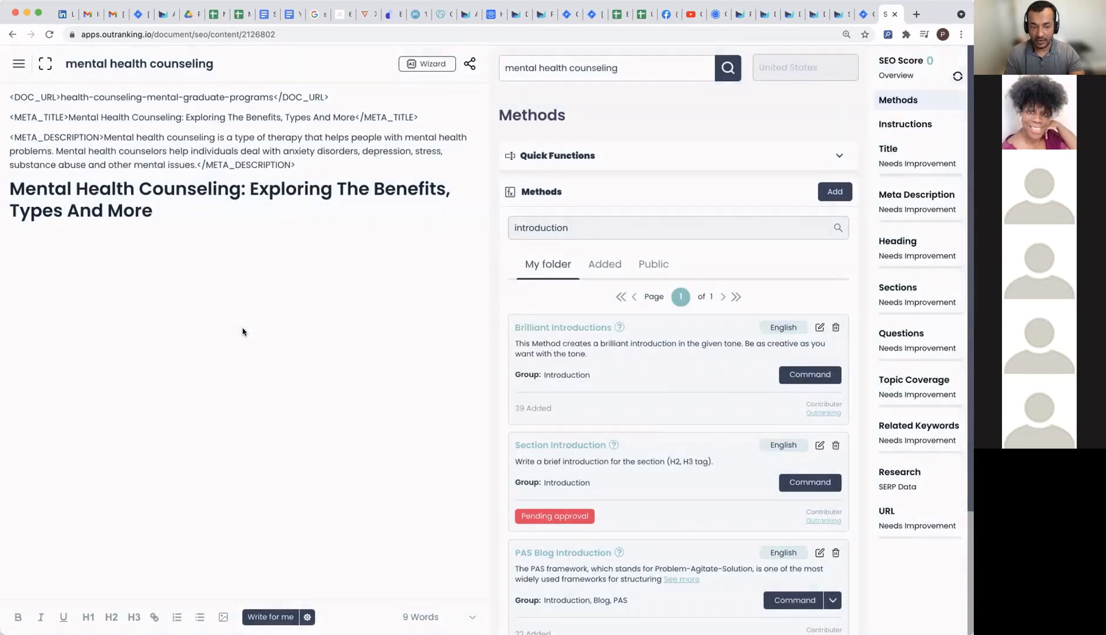
left_click(795, 376)
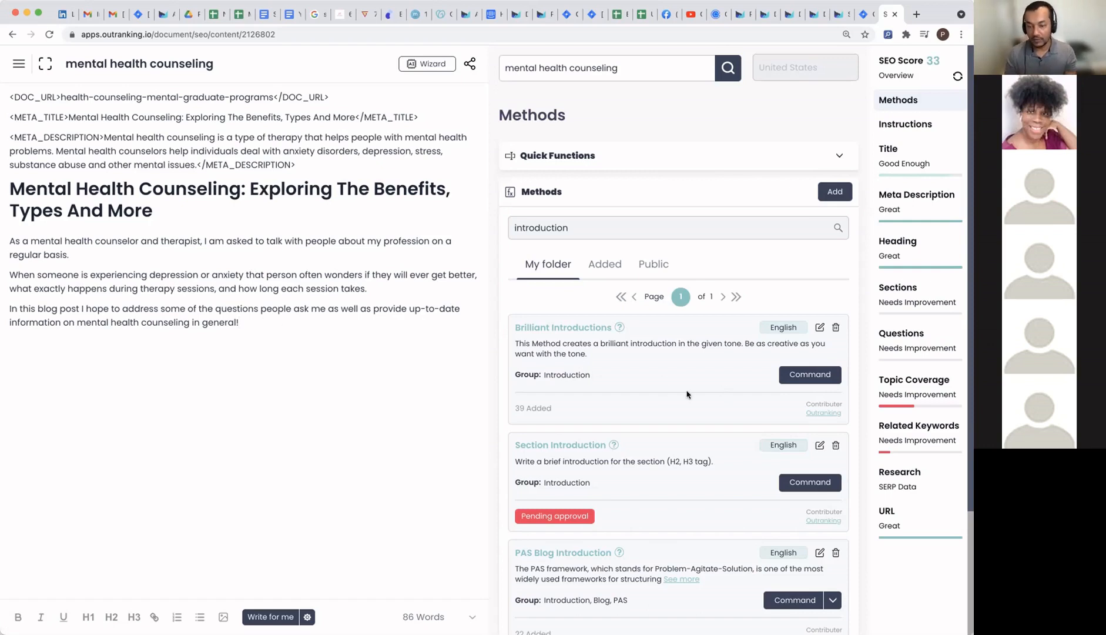
Step: Add a "----" separator line below the generated introduction
key("Return")
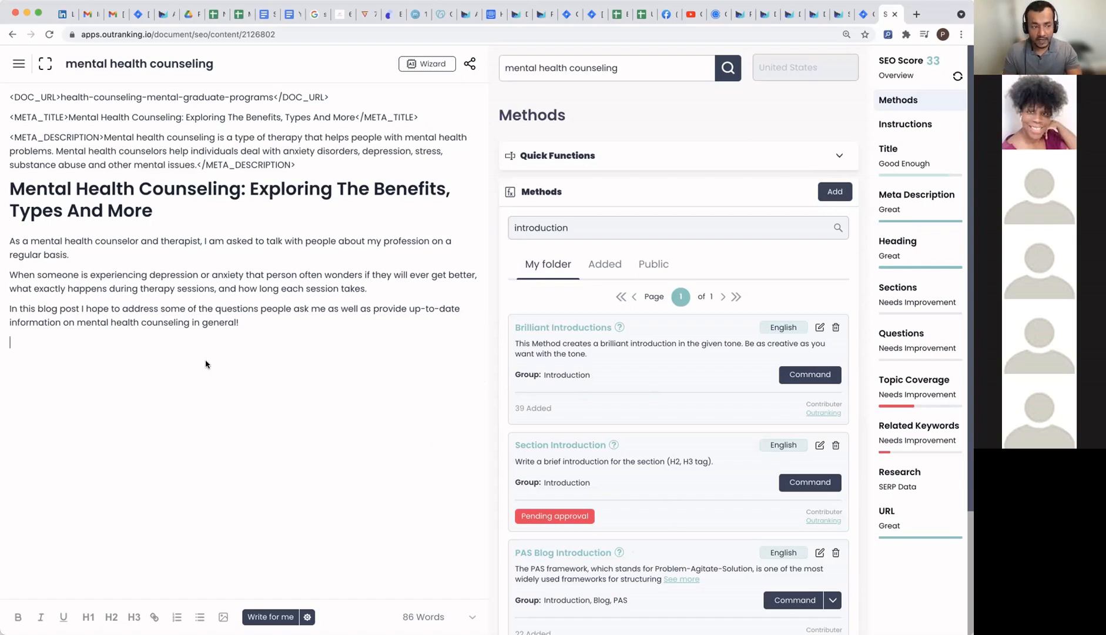
scroll(676, 534, "down", 1)
scroll(676, 534, "down", 5)
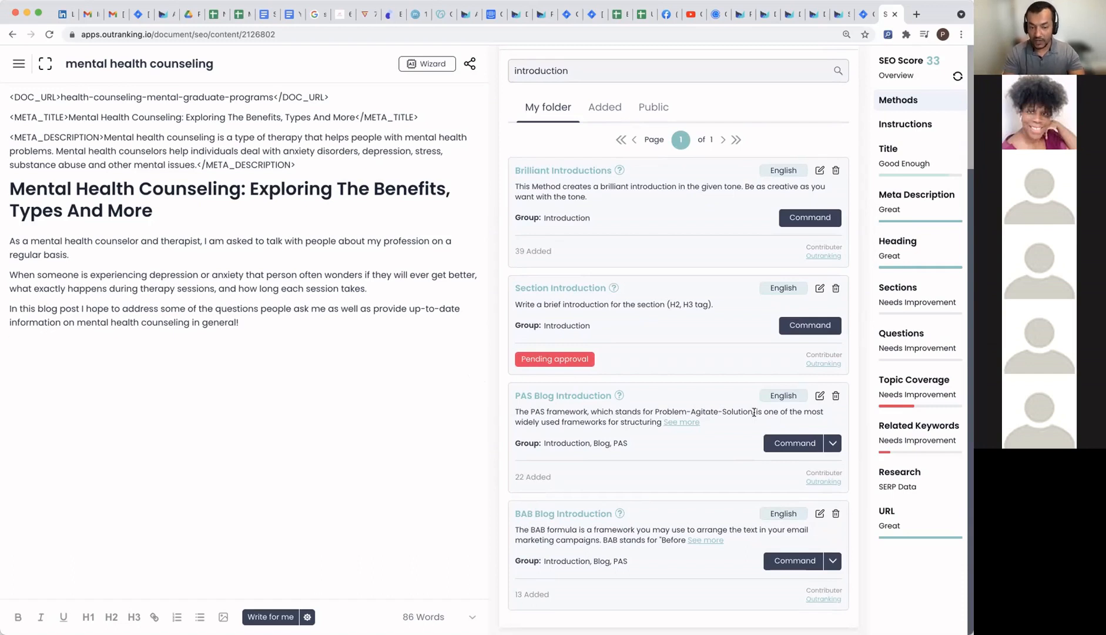
type("----")
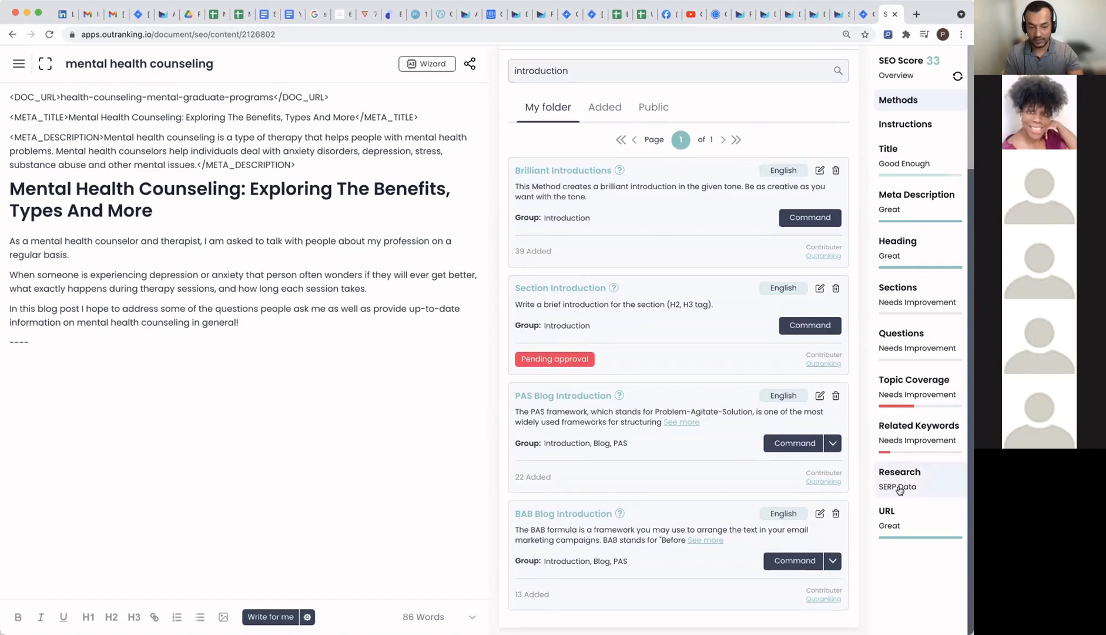
Step: Generate a second introduction below the separator with the PAS Blog Introduction method, giving "People suffering from depression" as the audience
left_click(795, 443)
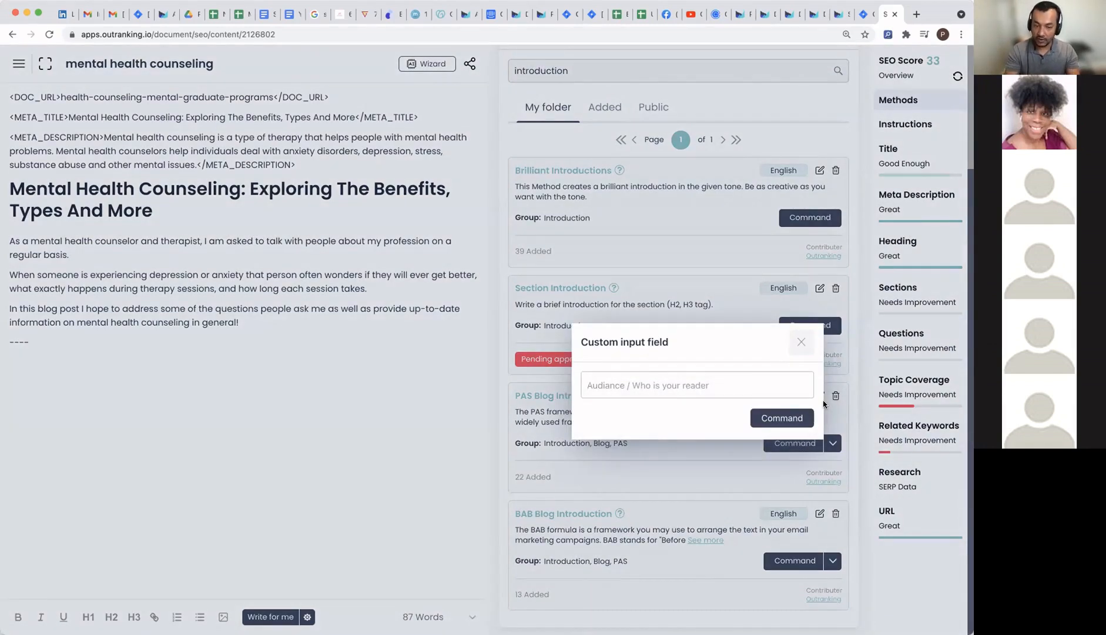
type("people suffering from depression")
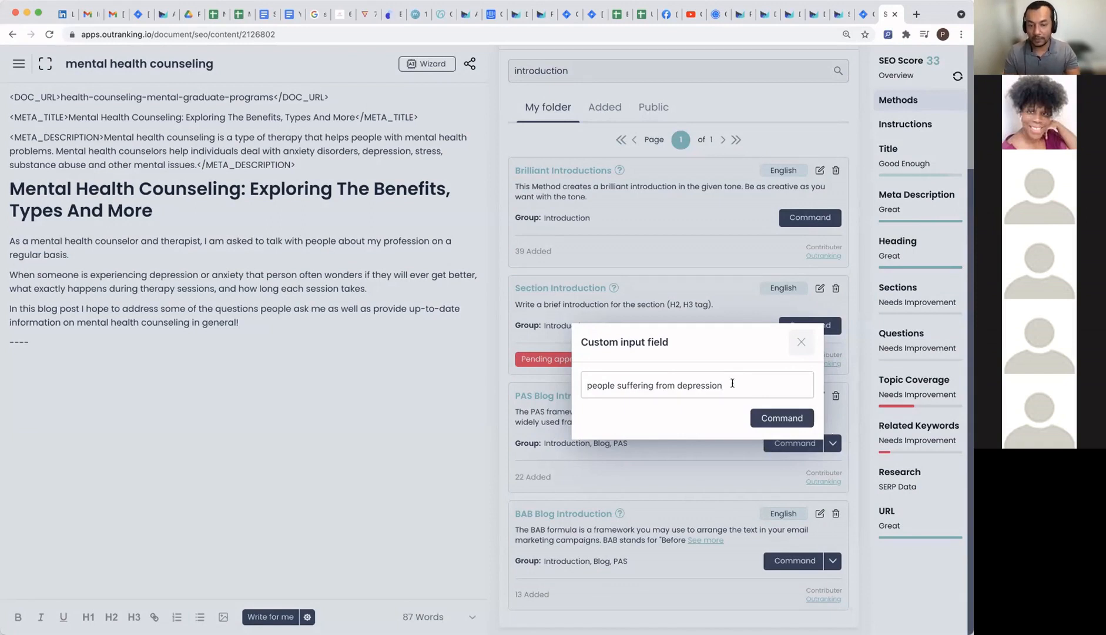
left_click(589, 385)
key("BackSpace")
type("P")
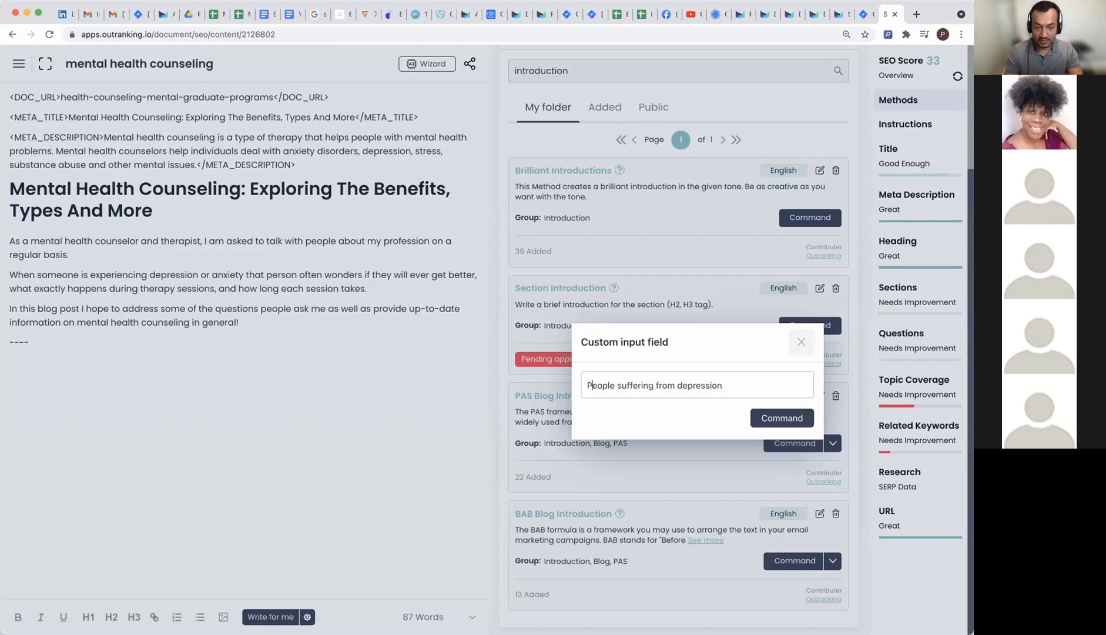
left_click(880, 394)
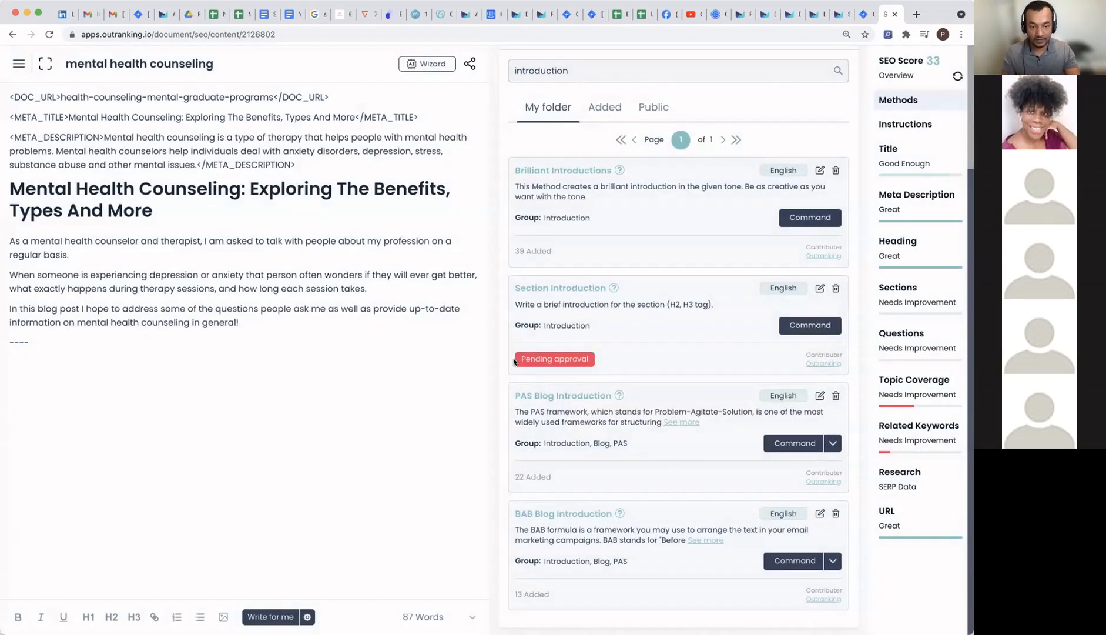
left_click(70, 359)
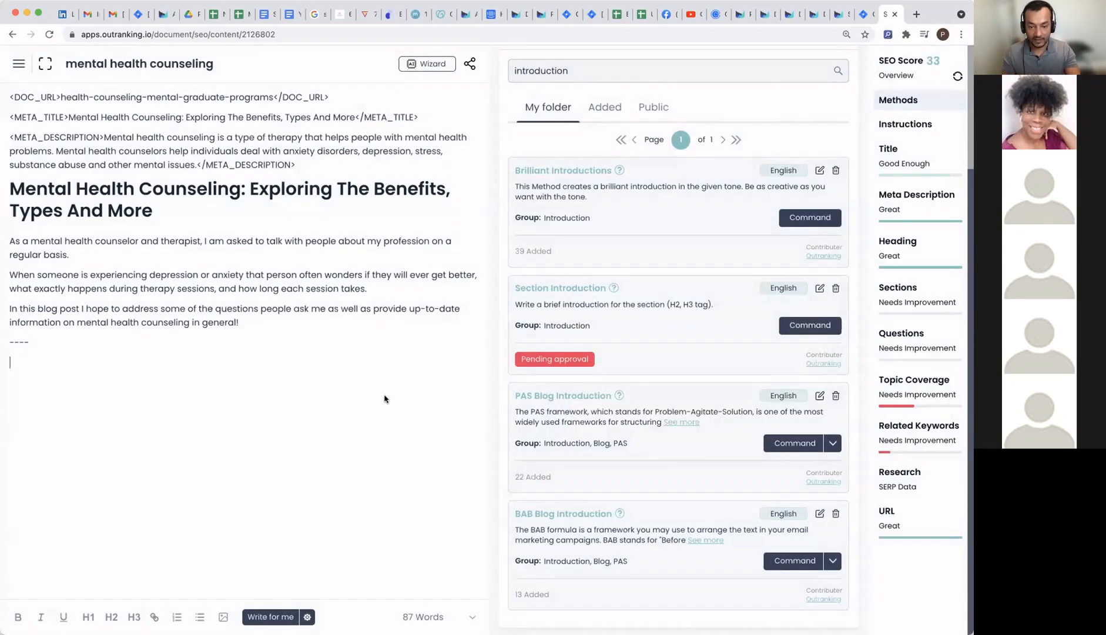
left_click(792, 448)
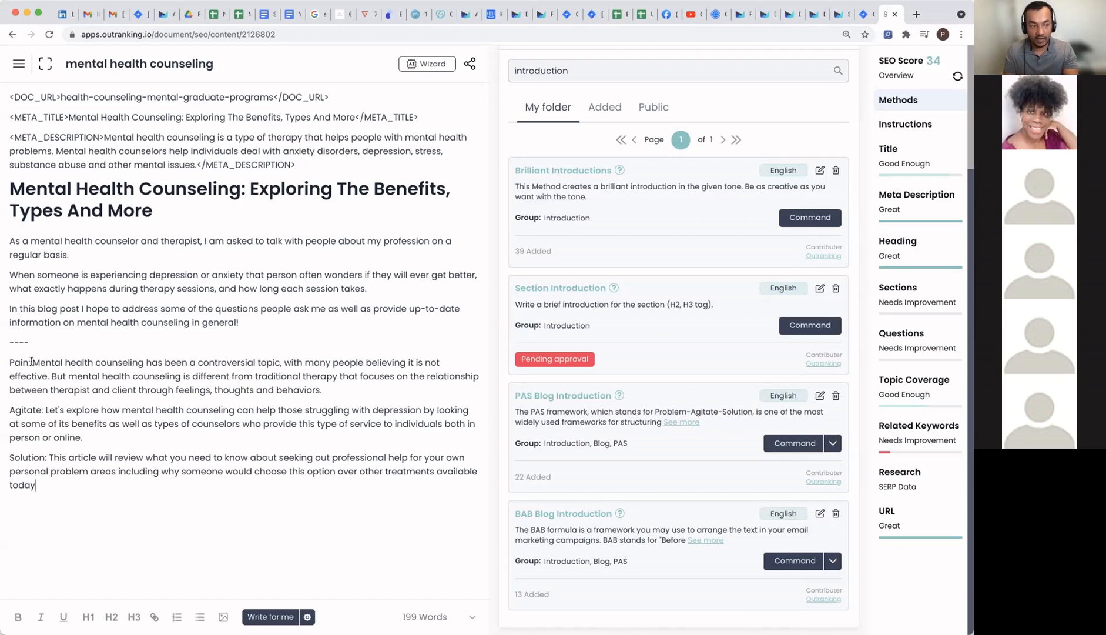
Step: Remove the "Pain:", "Agitate:" and "Solution:" labels from the PAS introduction and end its last sentence with a period
left_click_drag(31, 361, 9, 362)
key("BackSpace")
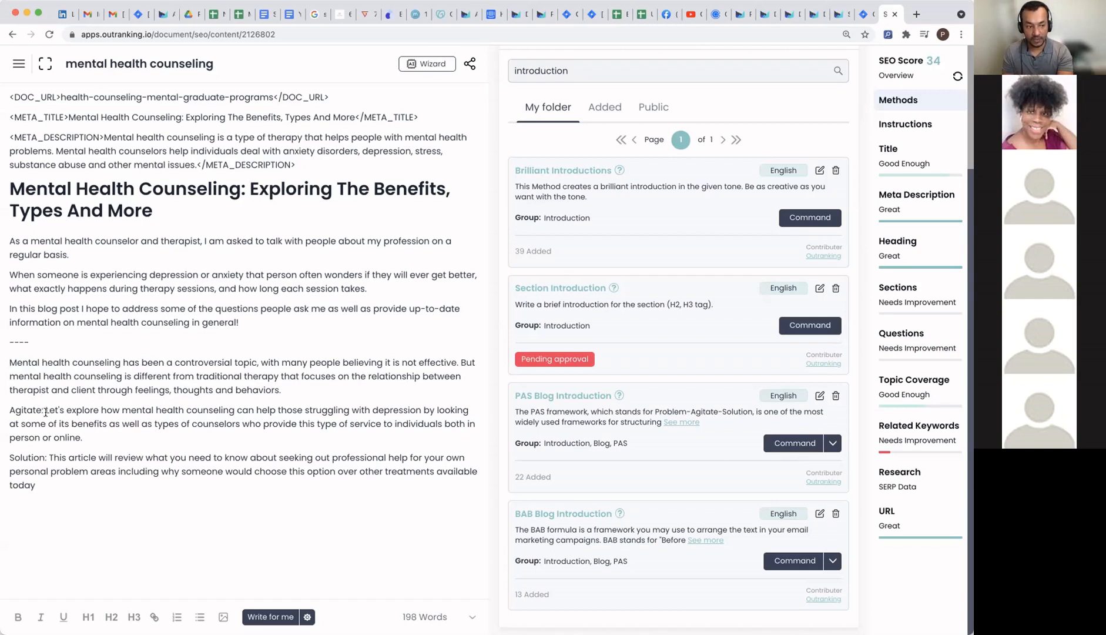
left_click_drag(43, 410, 9, 411)
key("BackSpace")
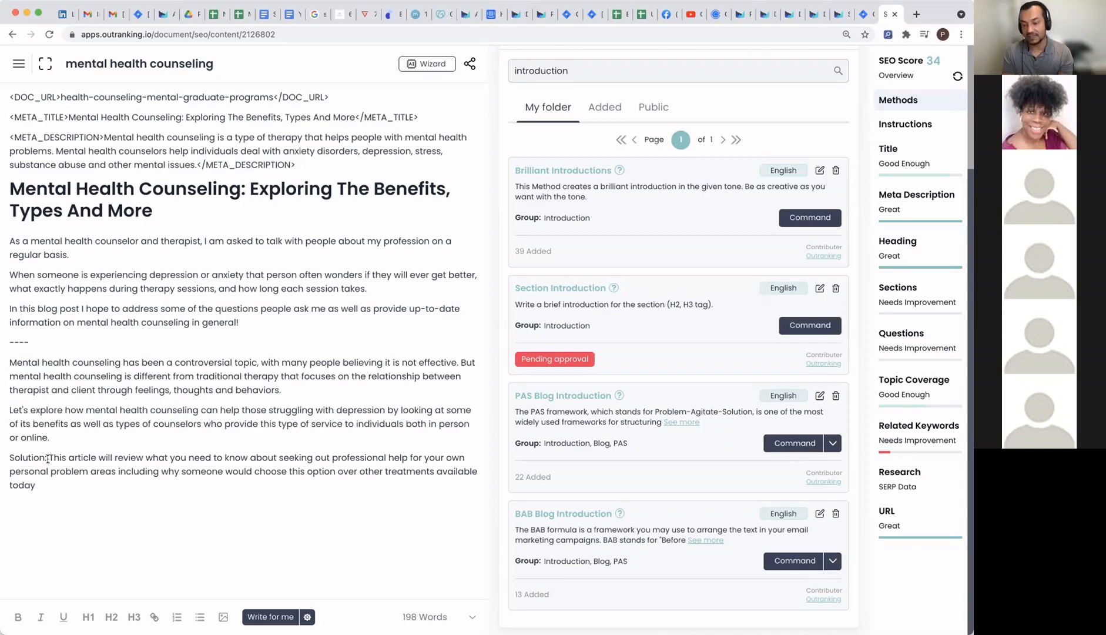
left_click_drag(47, 458, 8, 458)
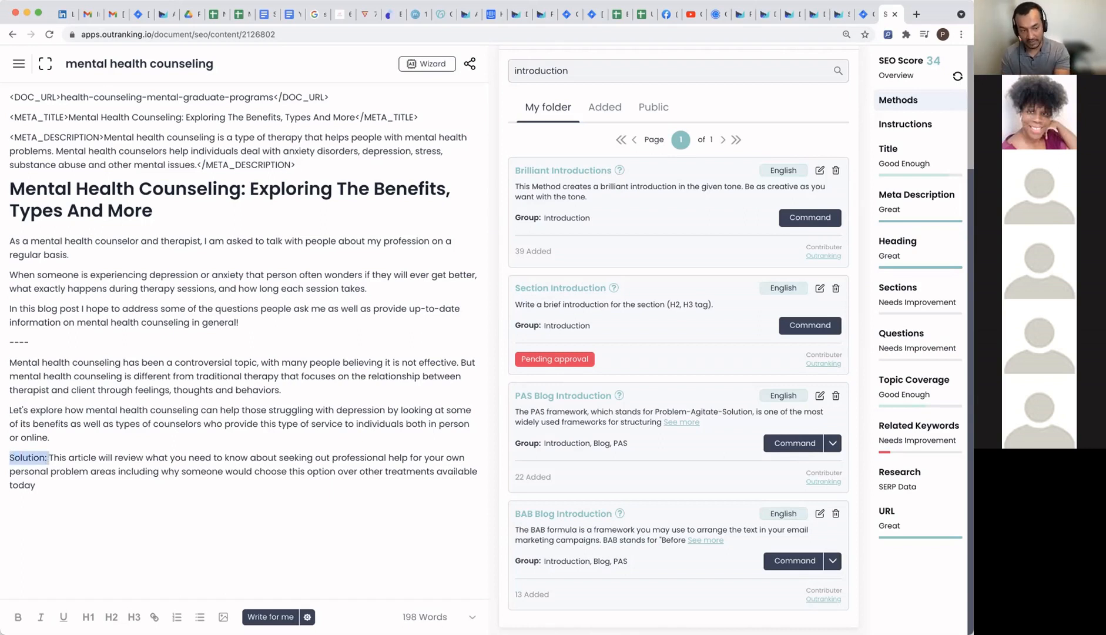
left_click(40, 481)
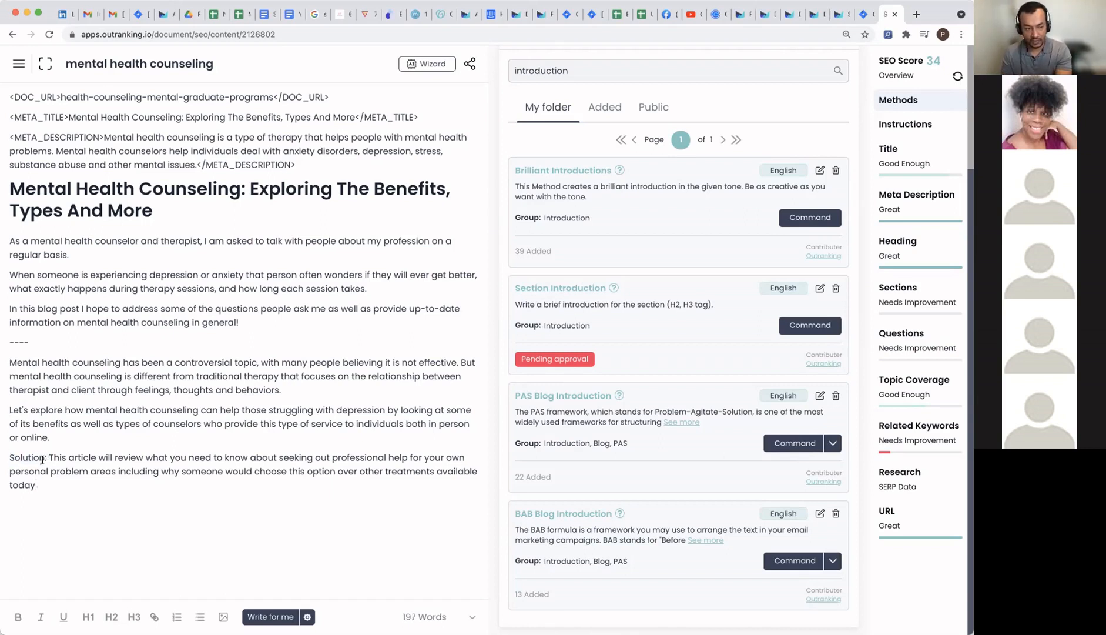
left_click_drag(48, 458, 10, 457)
key("BackSpace")
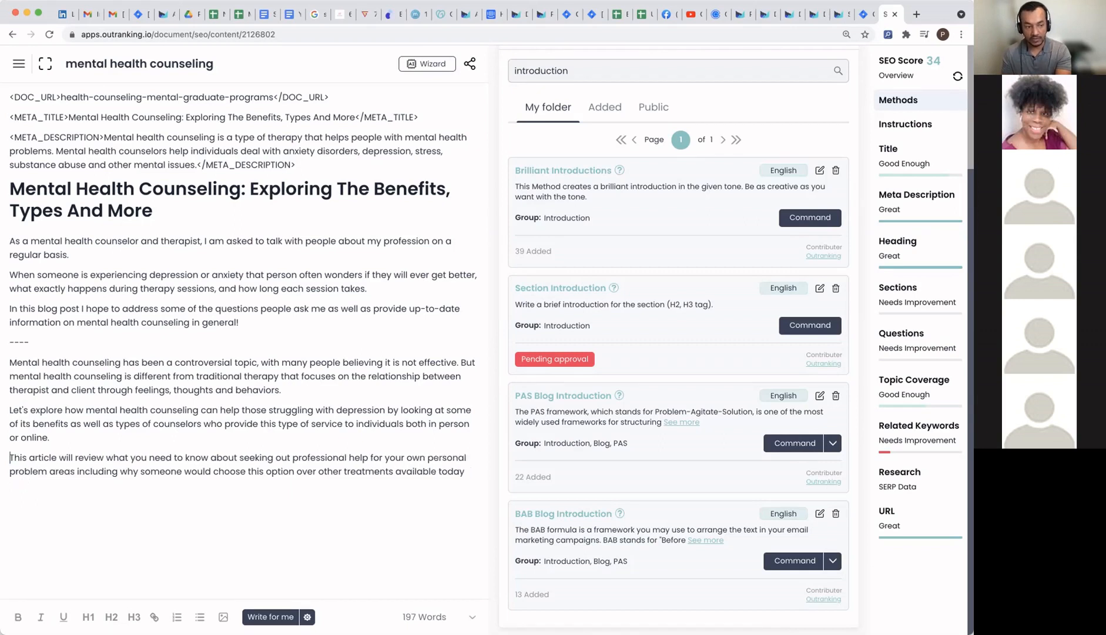
type(".")
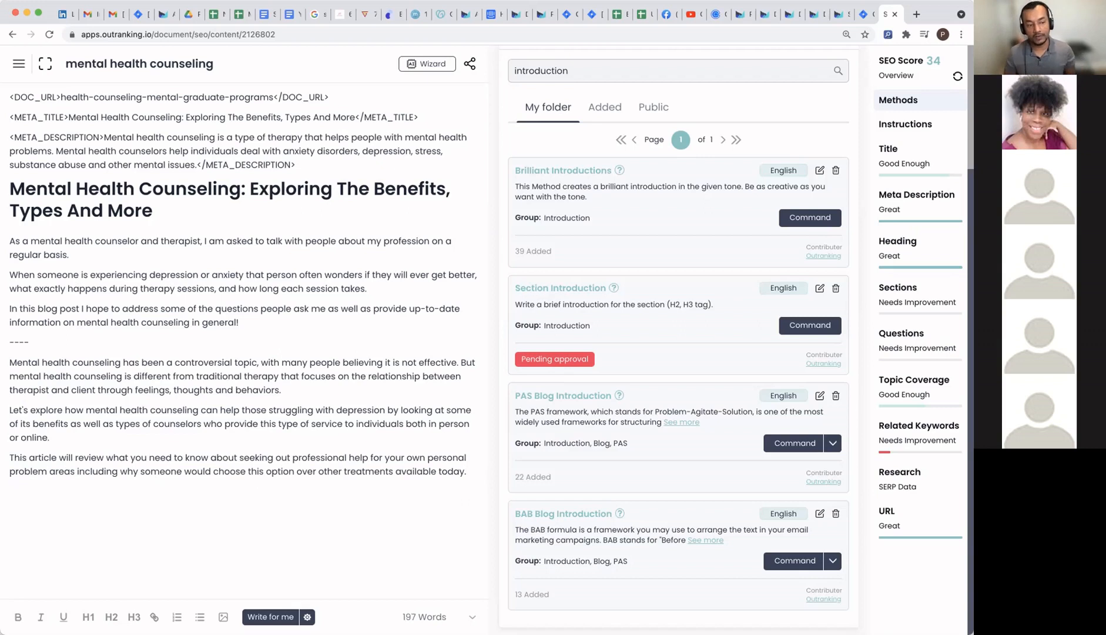
Step: Generate an answer for the outline section "What Does a Mental Health Counselor Do?" below the introductions and delete its off-topic long-form content paragraph
key("Return")
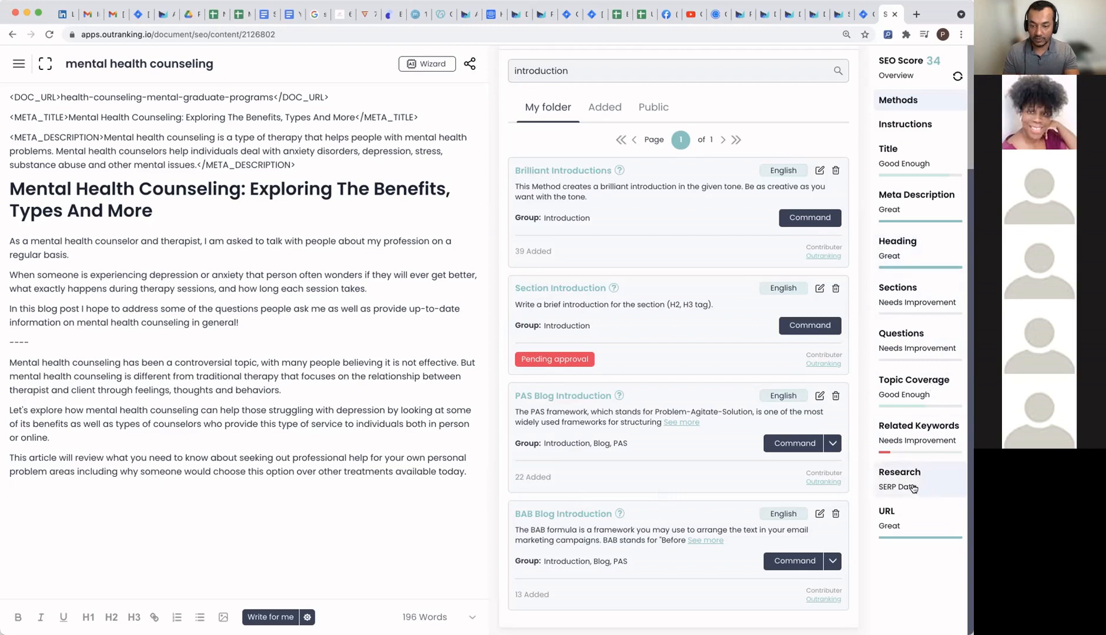
left_click(904, 294)
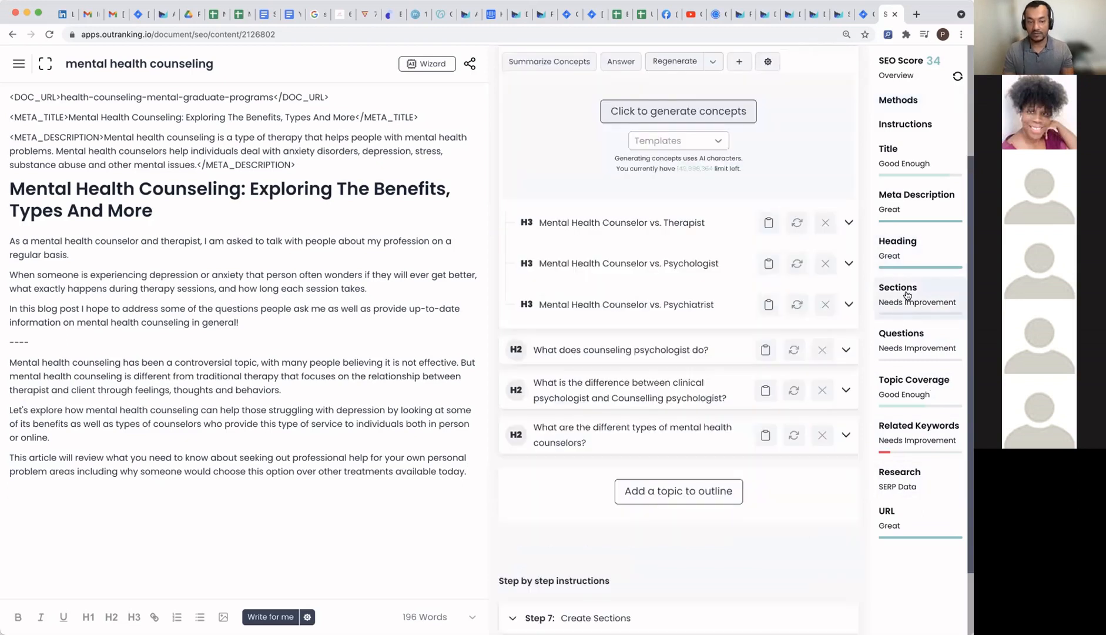
scroll(593, 314, "up", 3)
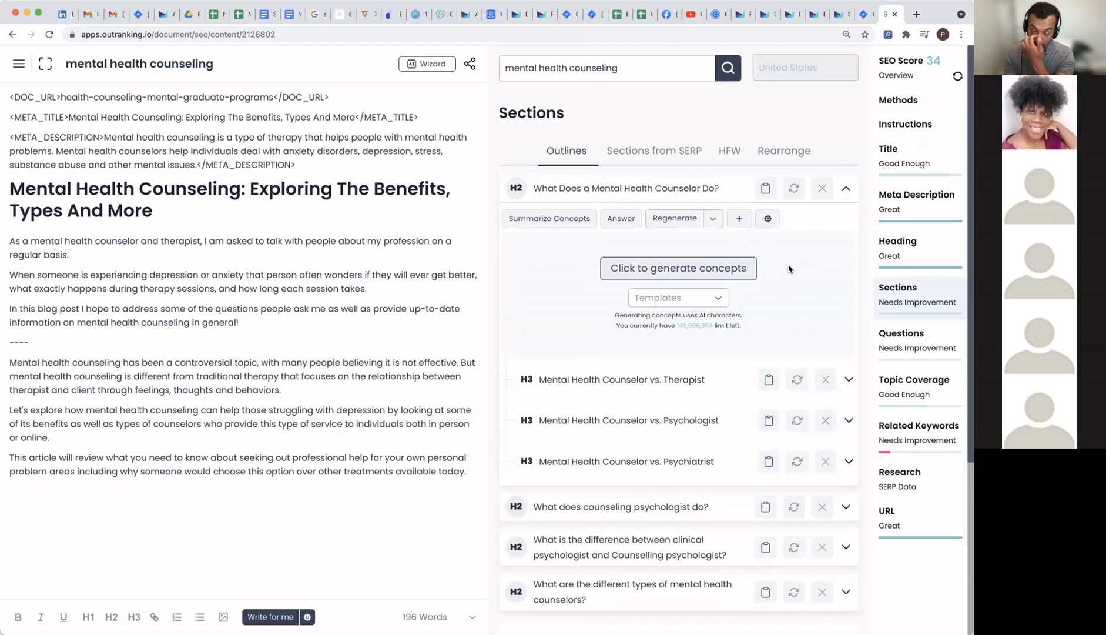
scroll(785, 275, "down", 1)
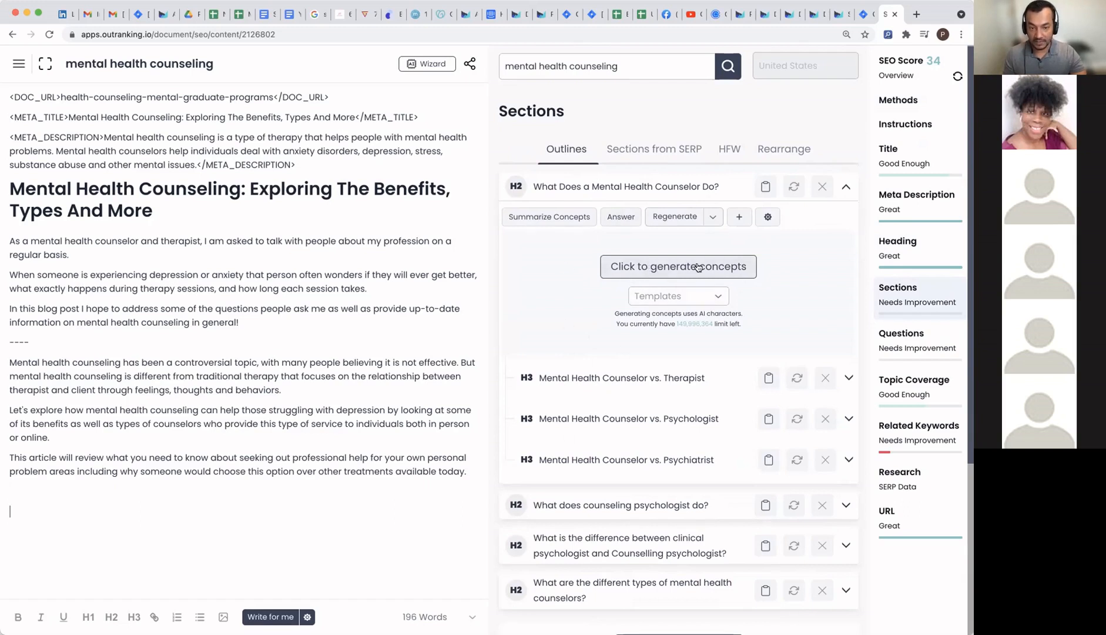
left_click(541, 222)
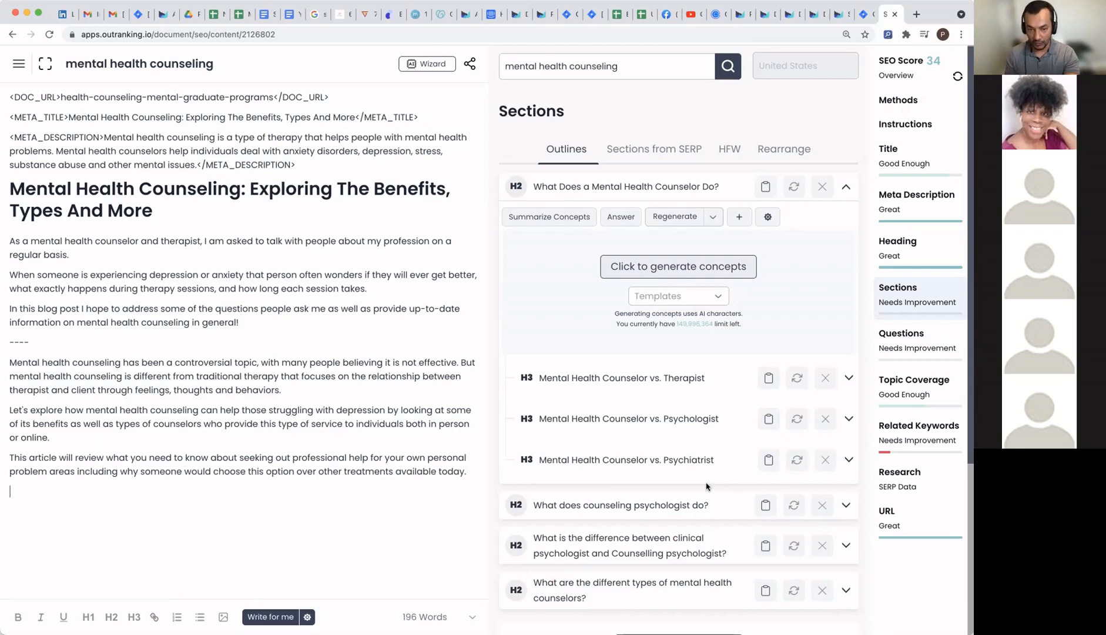
scroll(734, 471, "up", 1)
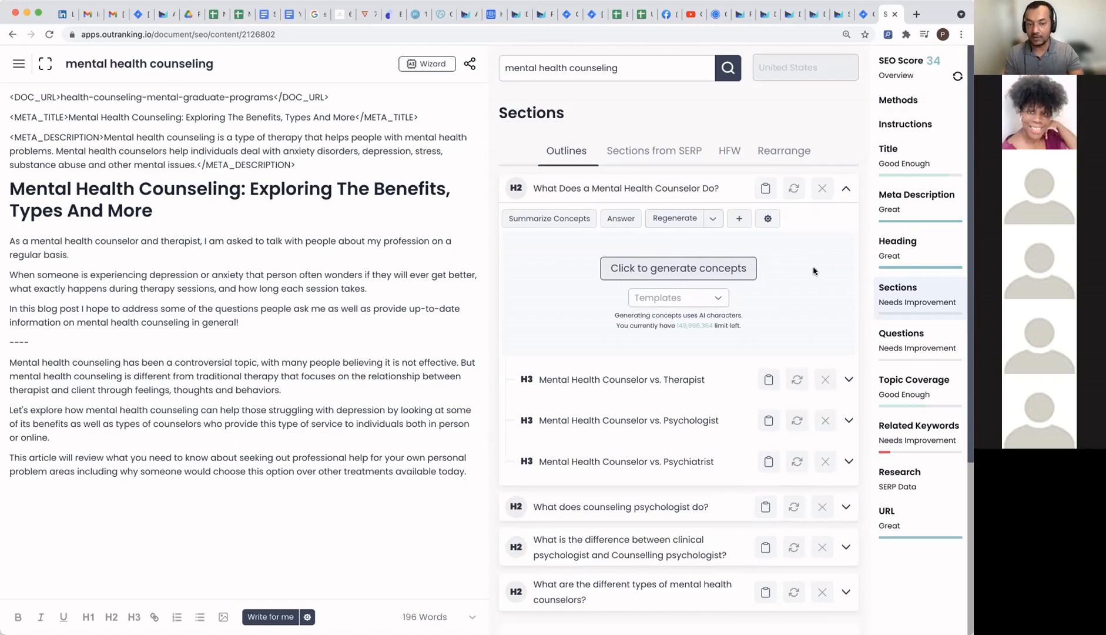
left_click(620, 220)
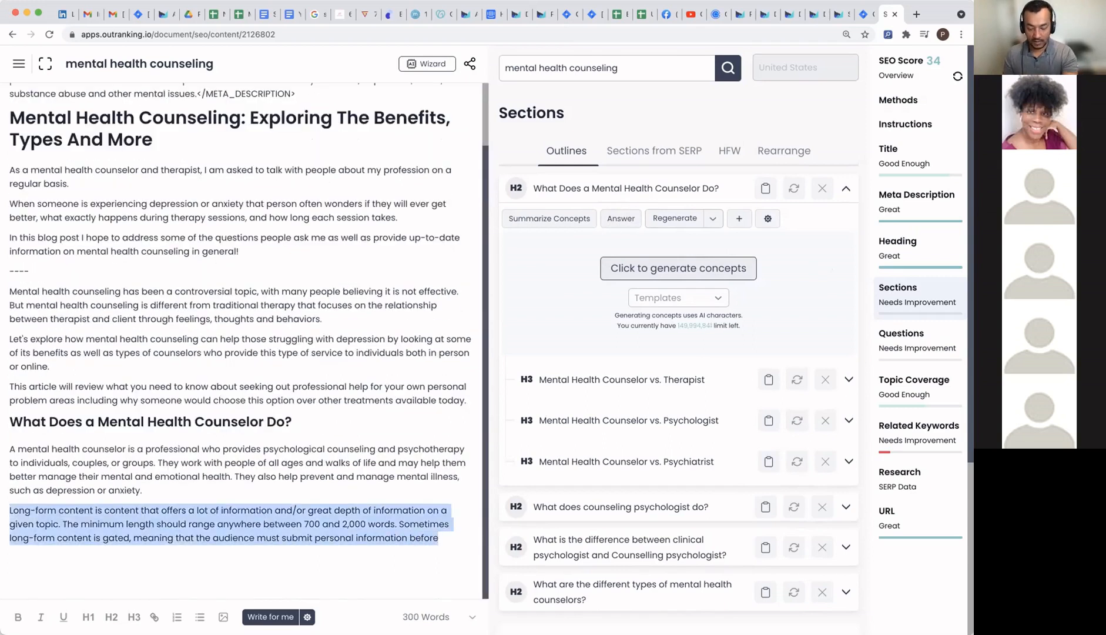
key("BackSpace")
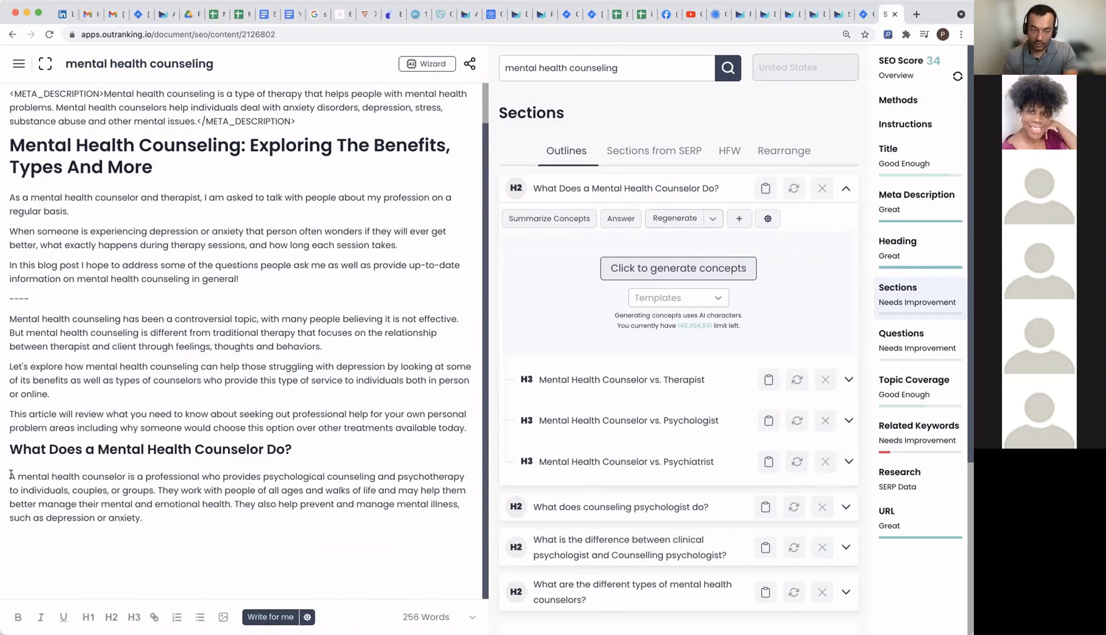
left_click(178, 523)
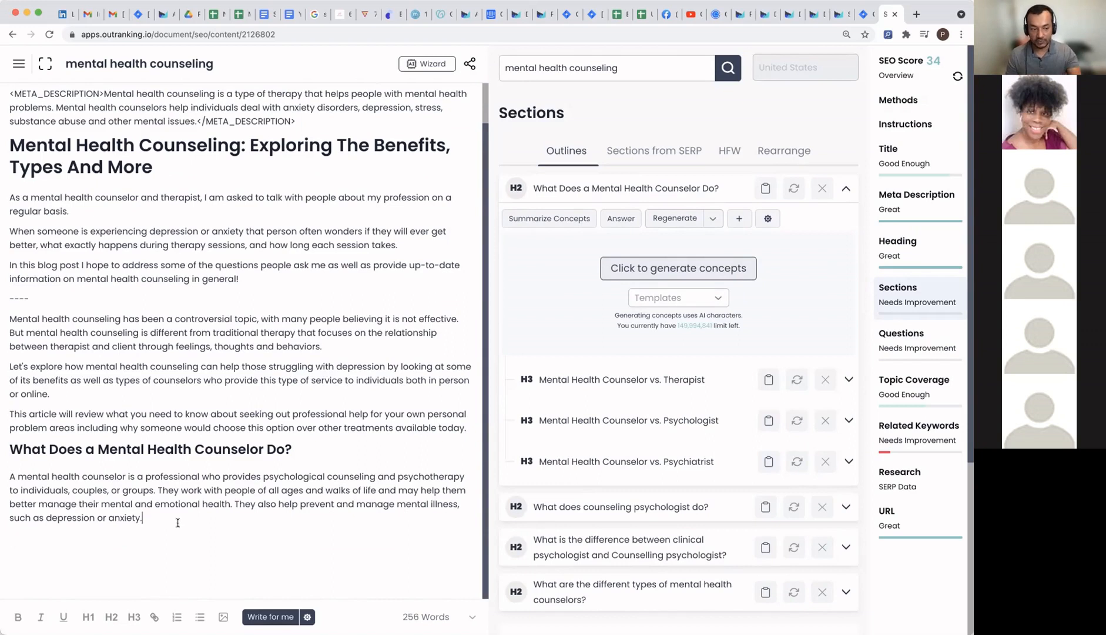
Step: Generate concepts for the outline section "What Does a Mental Health Counselor Do?" and add blank lines below its answer in the document
key("Return")
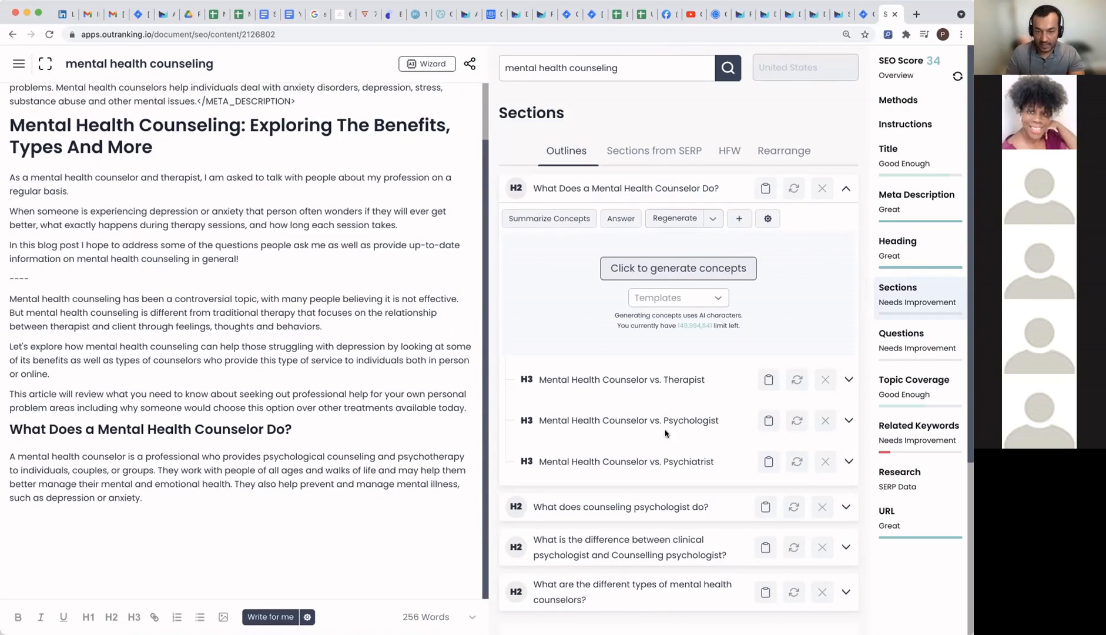
left_click(654, 270)
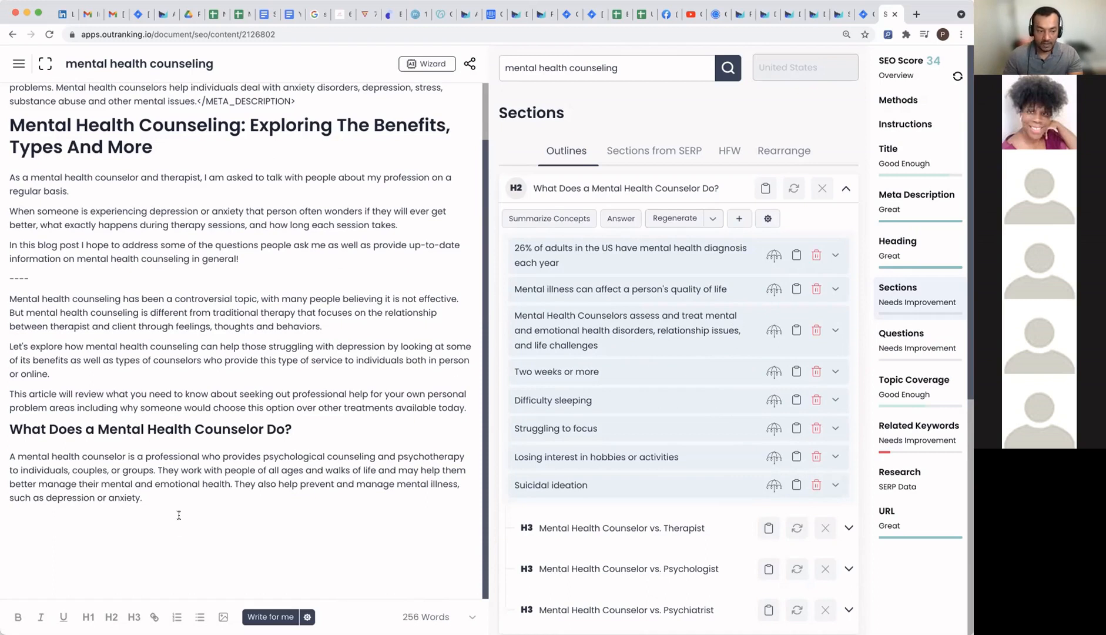
key("Return")
key("Return")
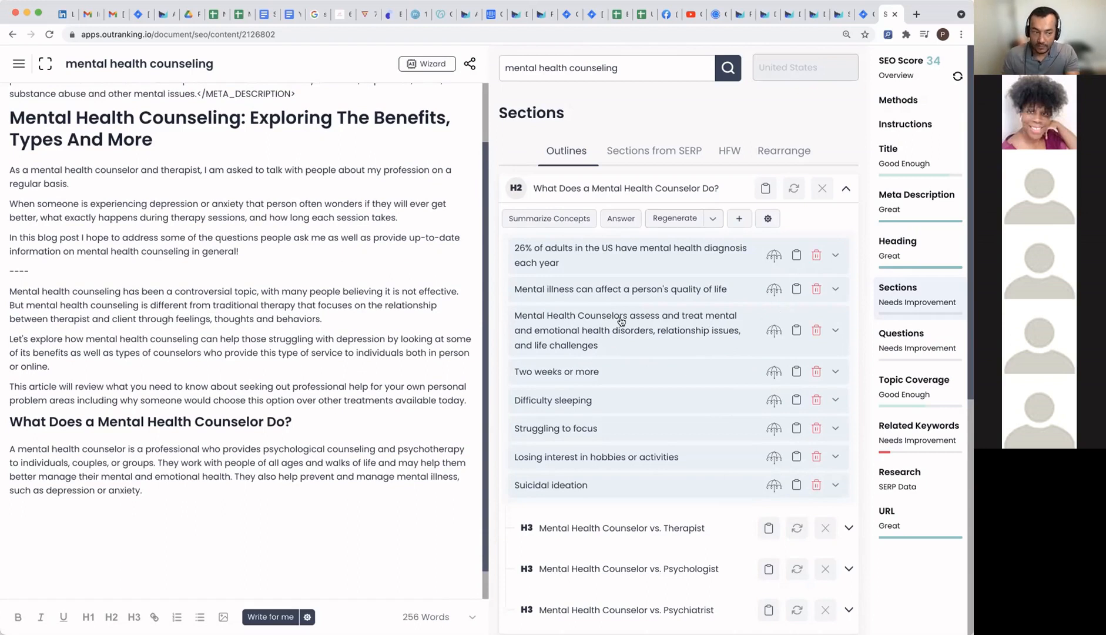
Step: Copy the counselor answer paragraph above its heading, between two dashed separator lines, and delete the original paragraph below the heading
left_click_drag(142, 489, 9, 448)
key("ctrl+c")
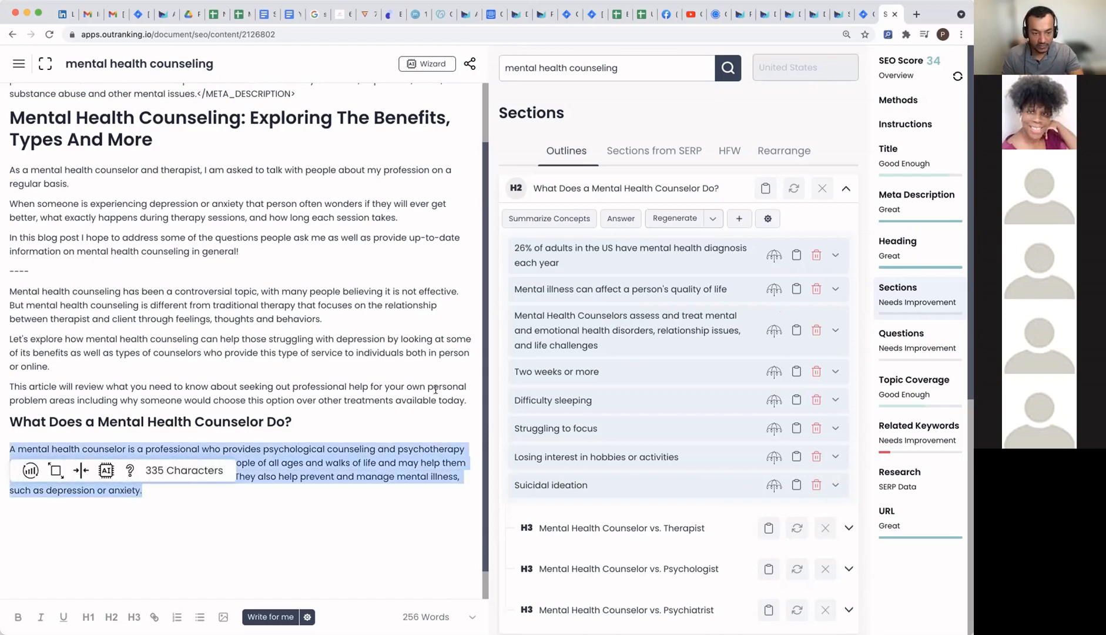
left_click(468, 398)
key("ctrl+v")
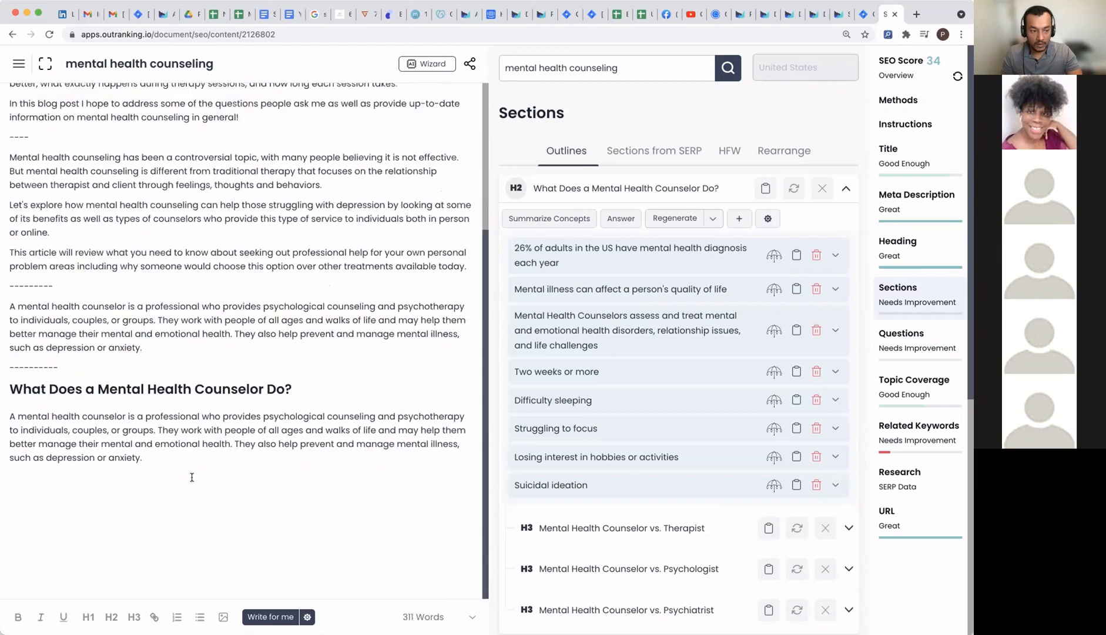
key("alt+shift+Up")
key("BackSpace")
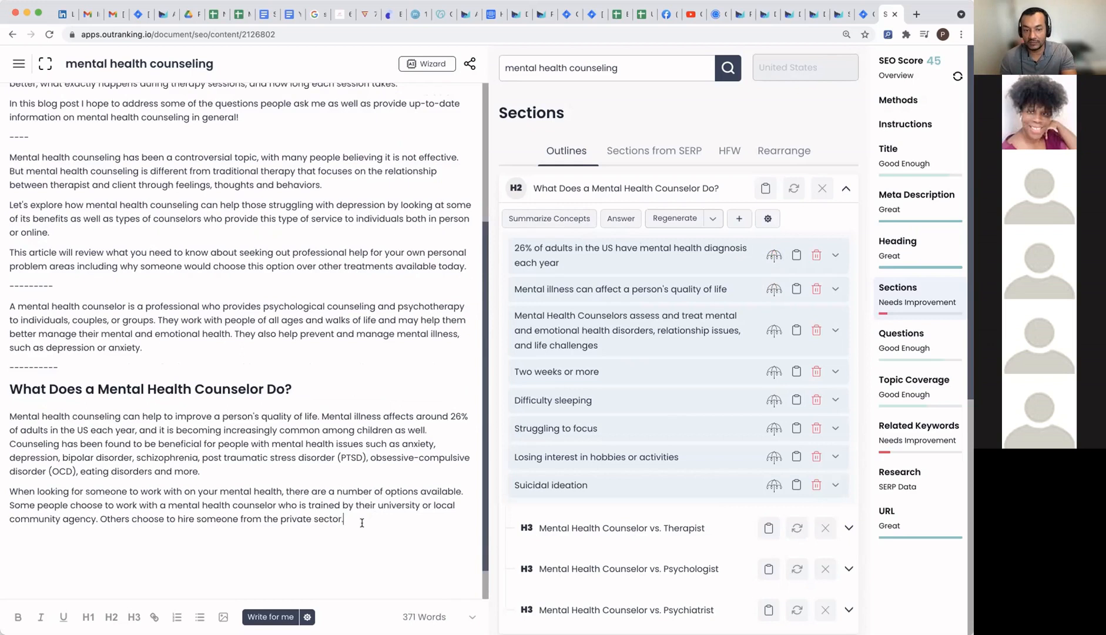
Step: Undo the two-paragraph summary and generate a new one from only the concept "Mental Health Counselors assess and treat mental and emotional health disorders, relationship issues, and life challenges"
scroll(359, 518, "up", 1)
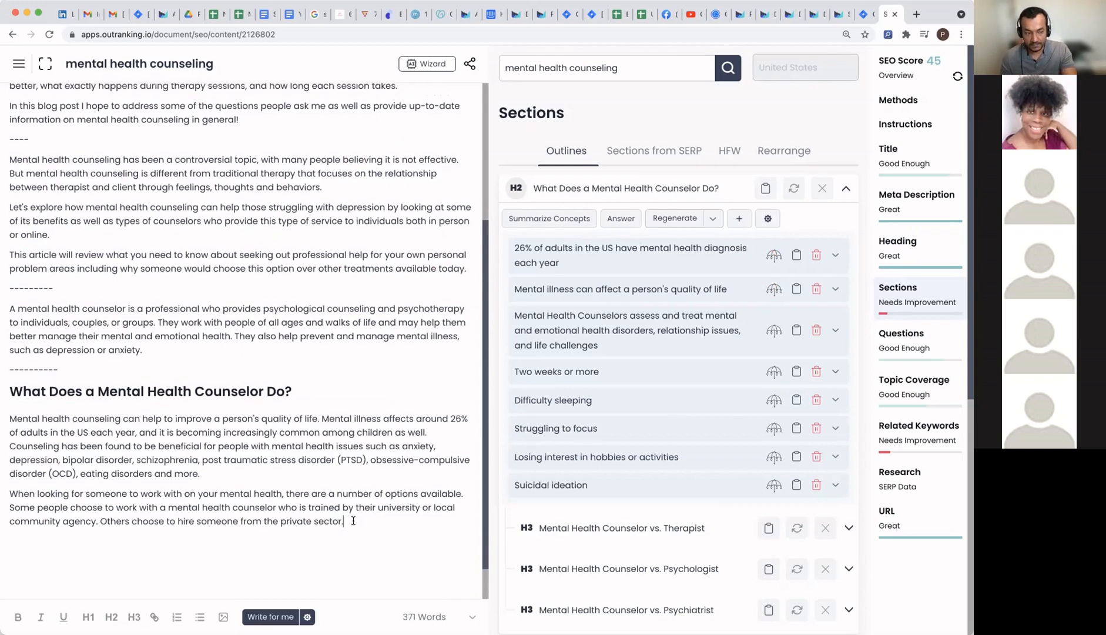
key("ctrl+z")
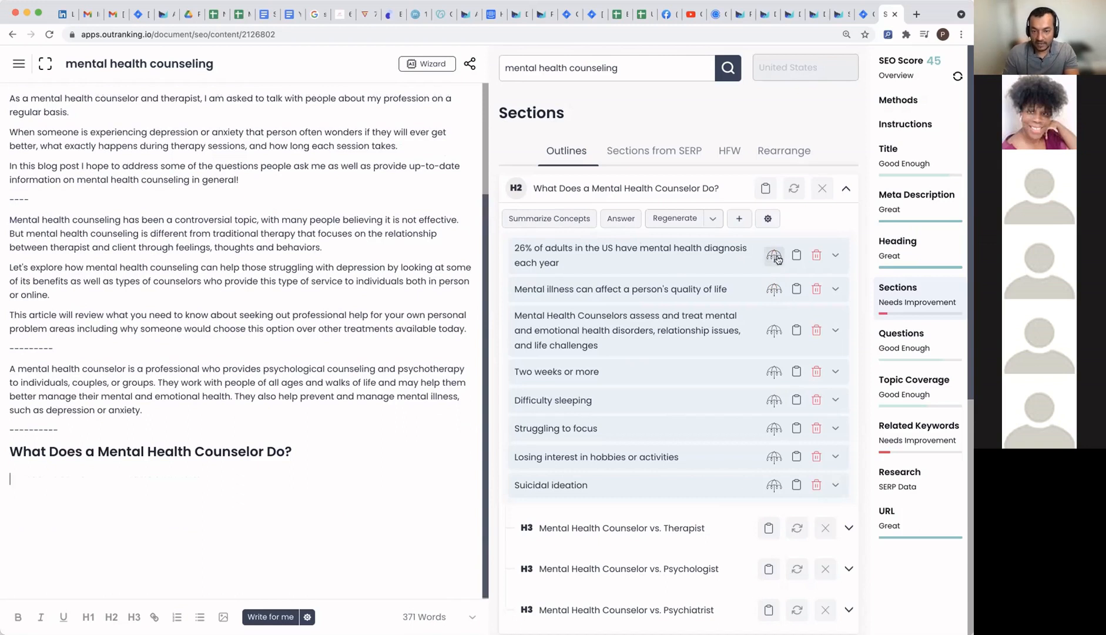
scroll(772, 305, "down", 1)
scroll(773, 318, "up", 1)
scroll(775, 326, "down", 1)
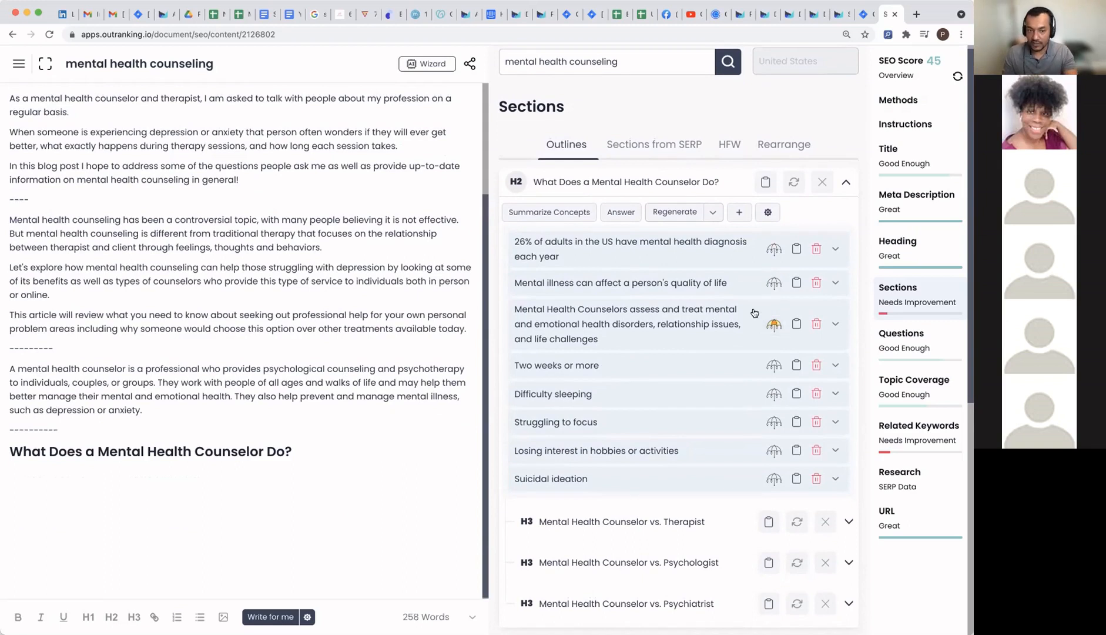
left_click(567, 215)
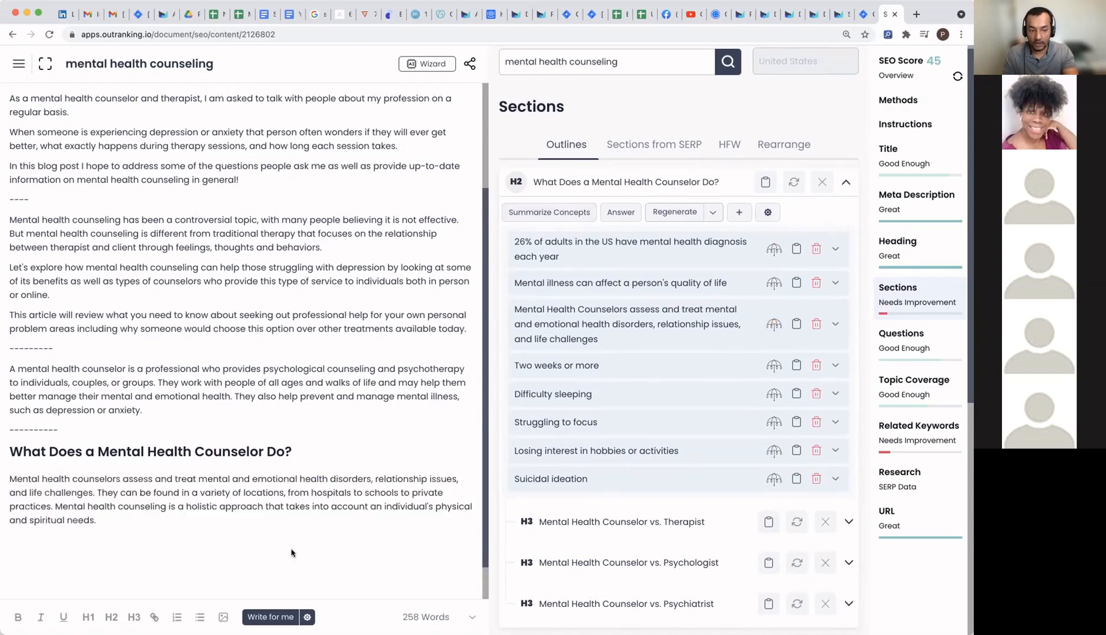
Step: Below the new paragraph, generate a summary of the concepts on 26% of US adults having a diagnosis and mental illness affecting quality of life
left_click(121, 523)
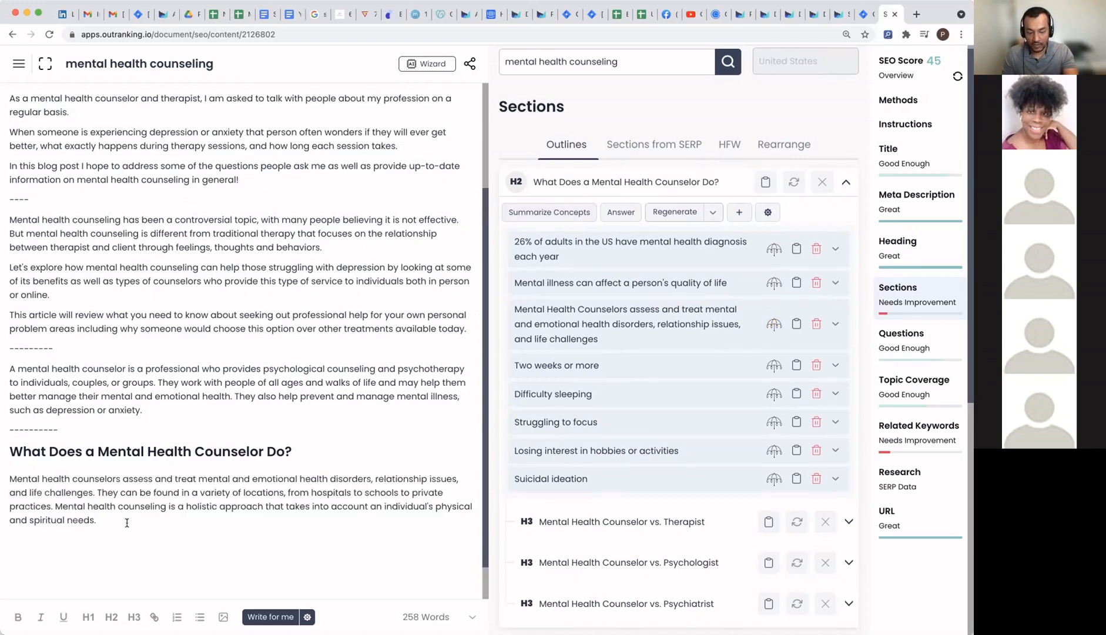
key("Return")
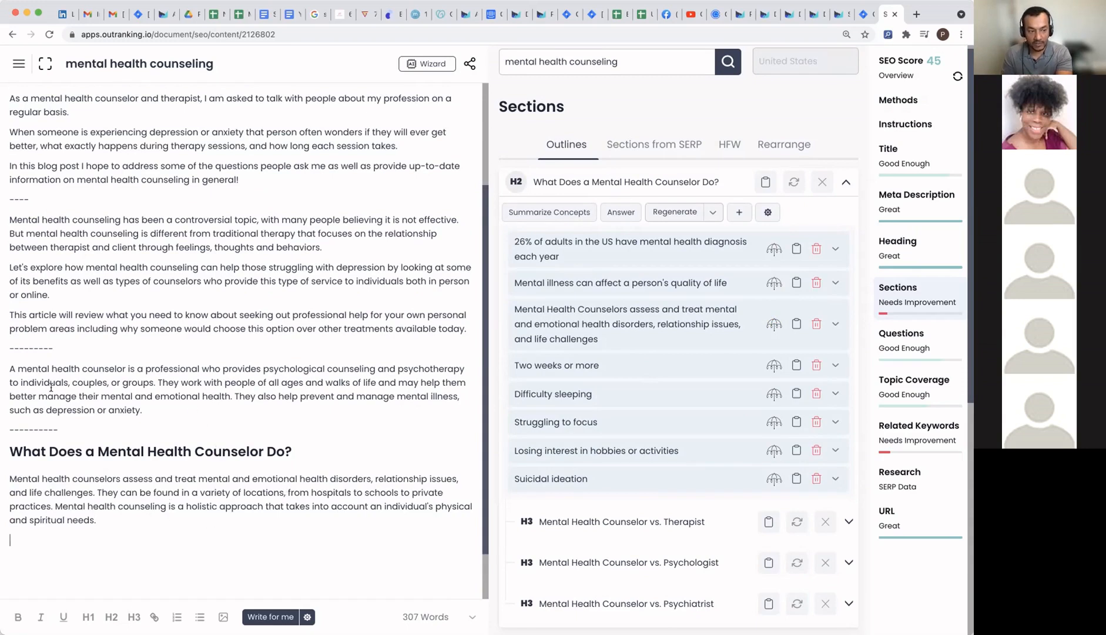
left_click_drag(10, 369, 156, 409)
left_click_drag(97, 520, 10, 478)
left_click(104, 533)
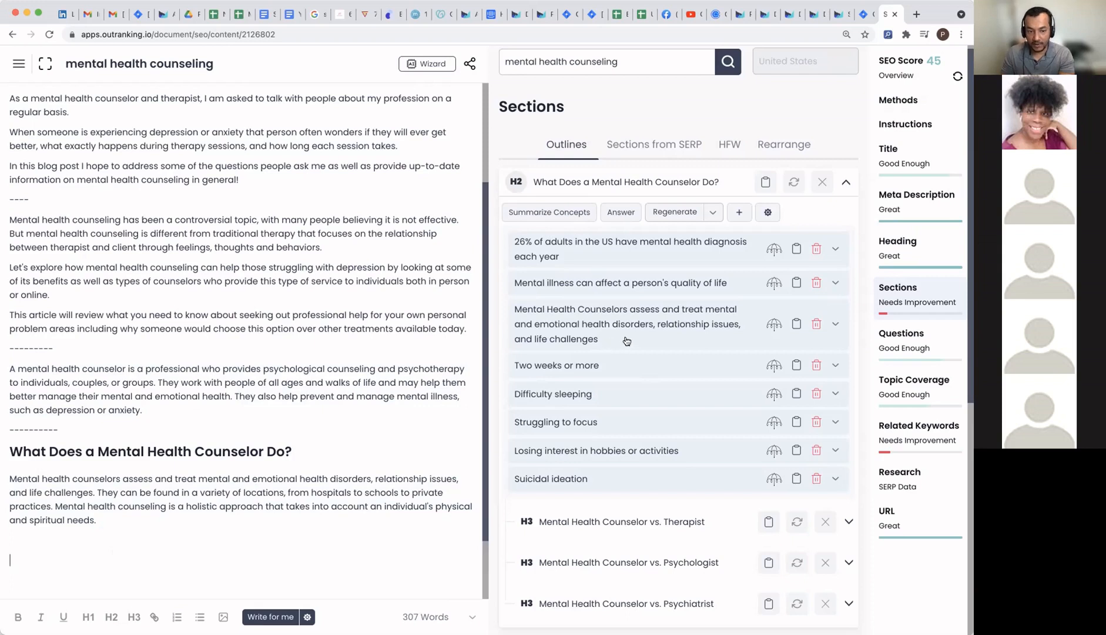
left_click(774, 249)
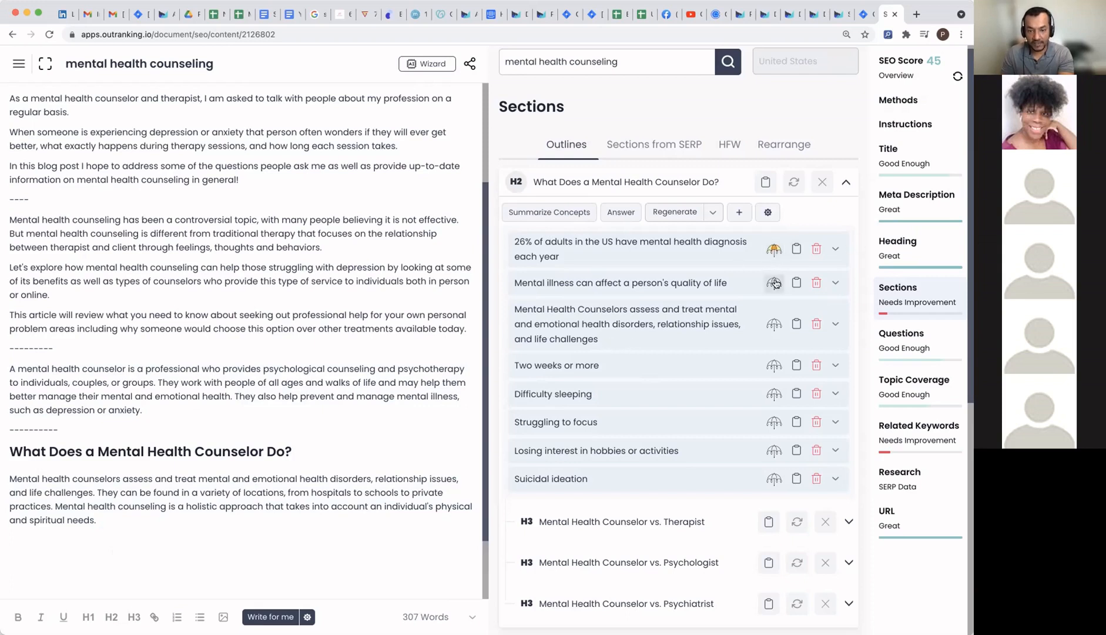
left_click(774, 282)
left_click(554, 213)
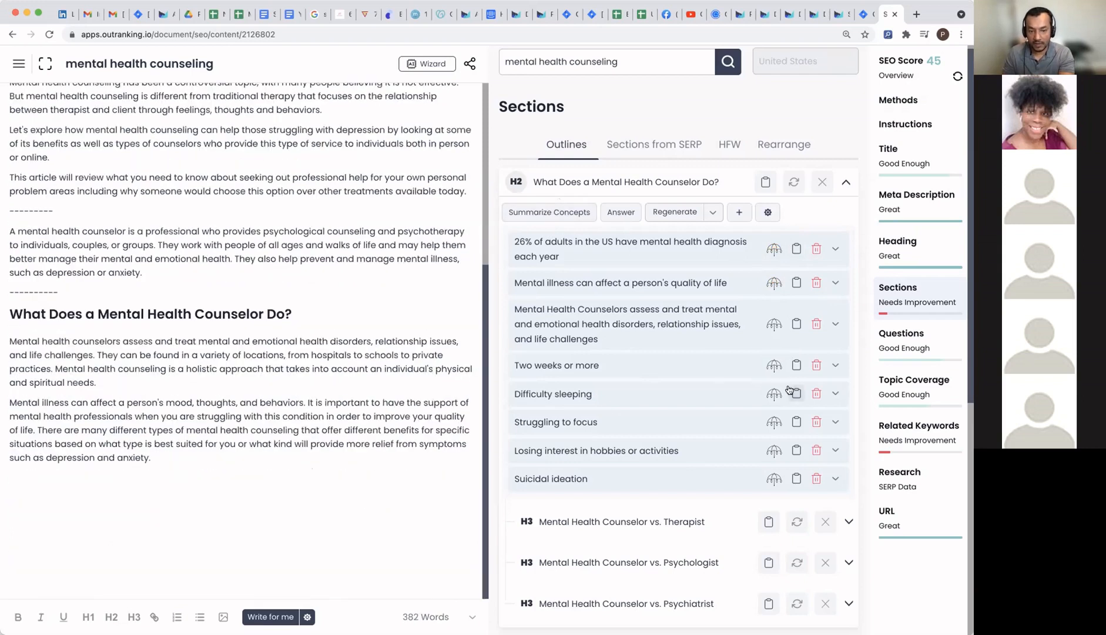
Step: Try to generate a summary from the concepts on difficulty sleeping, struggling to focus, losing interest in hobbies and suicidal ideation
left_click(774, 394)
left_click(773, 422)
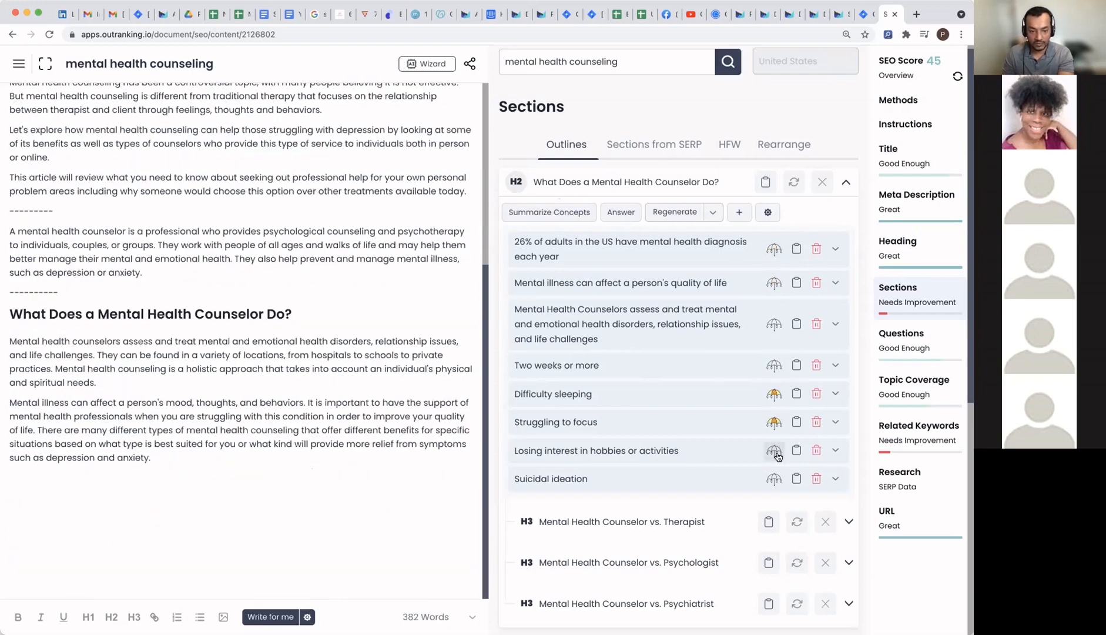
left_click(773, 450)
left_click(774, 478)
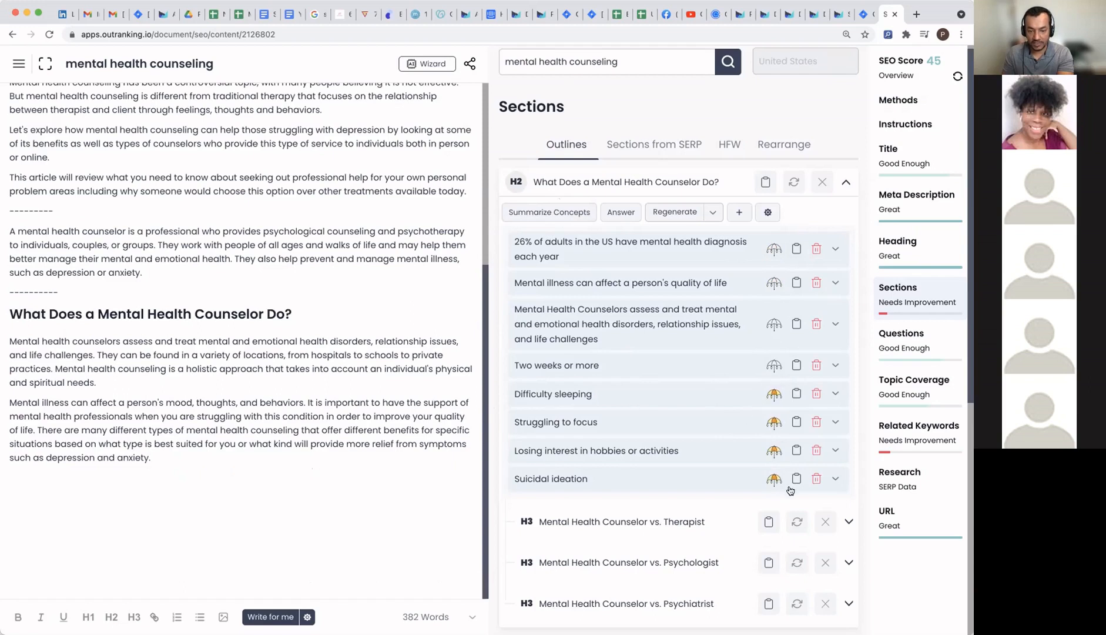
left_click(536, 213)
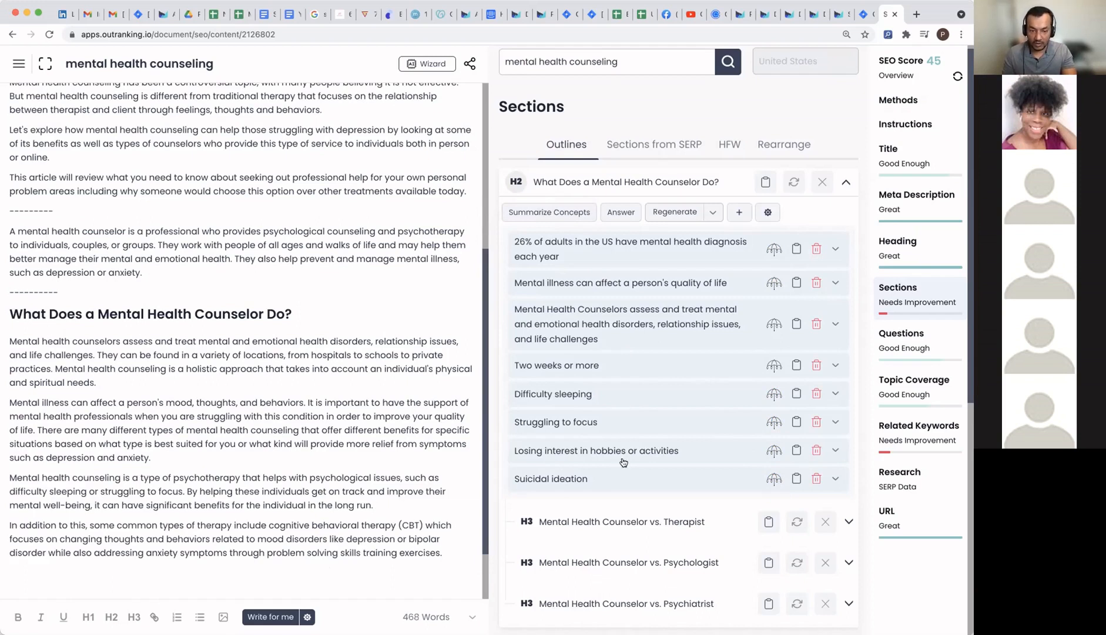
key("super+z")
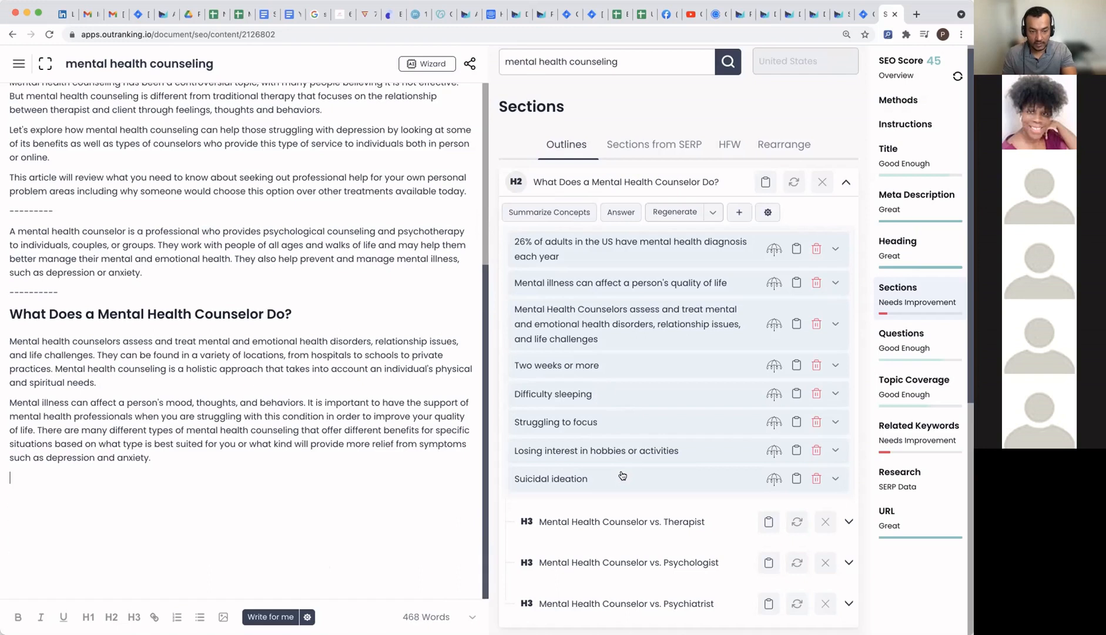
Step: Regenerate the closing paragraphs by summarizing the difficulty sleeping, struggling to focus, losing interest and suicidal ideation concepts, and review the text
left_click(775, 395)
left_click(773, 422)
left_click(774, 478)
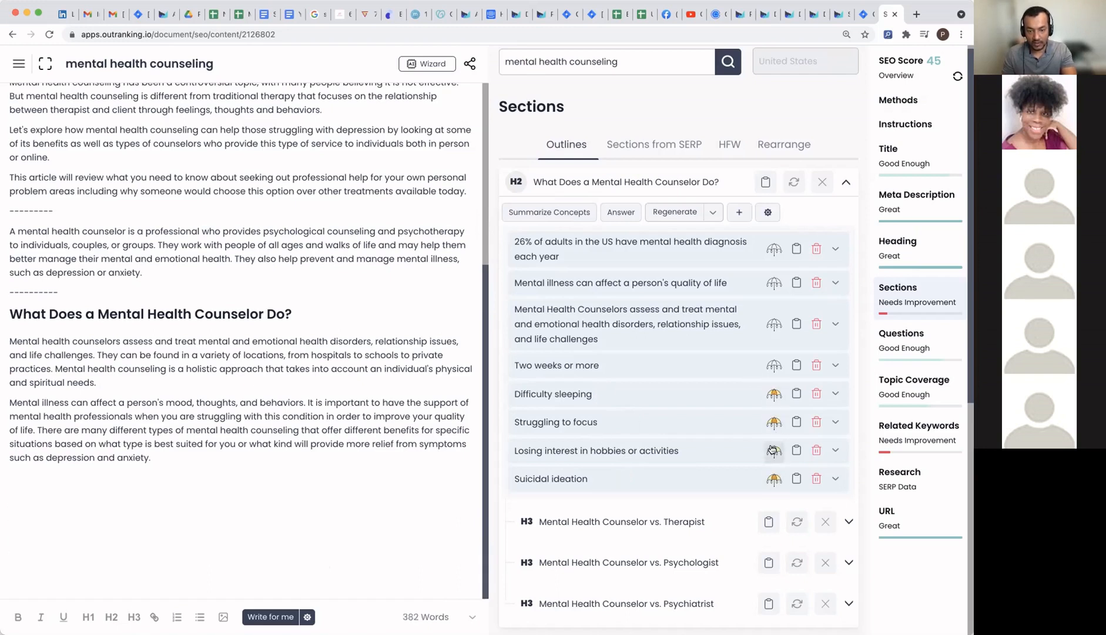
left_click(548, 212)
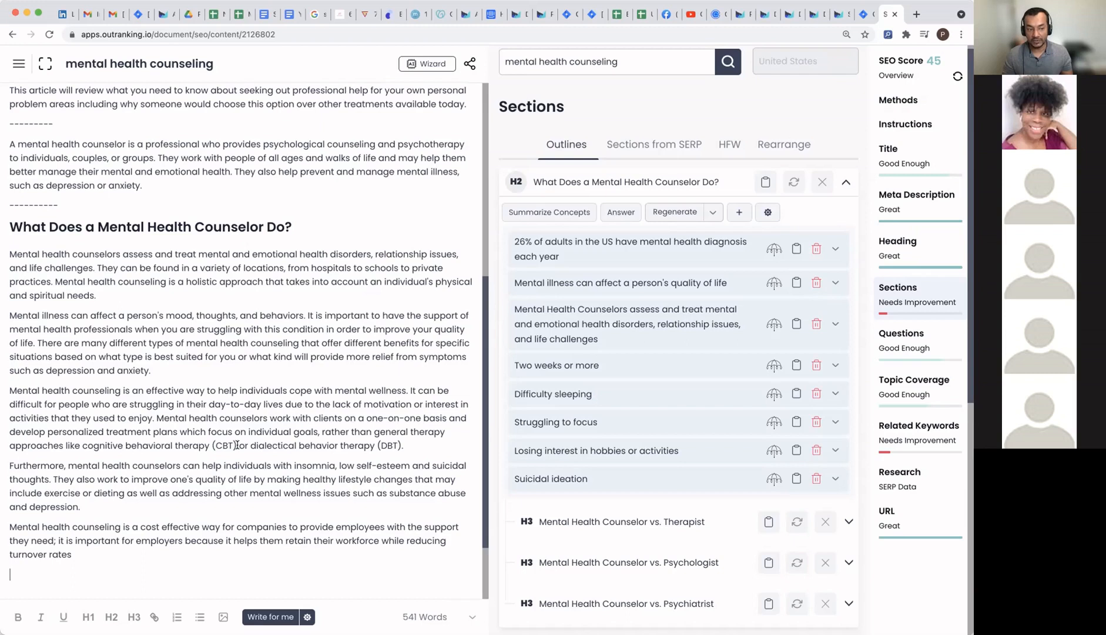
scroll(91, 568, "up", 2)
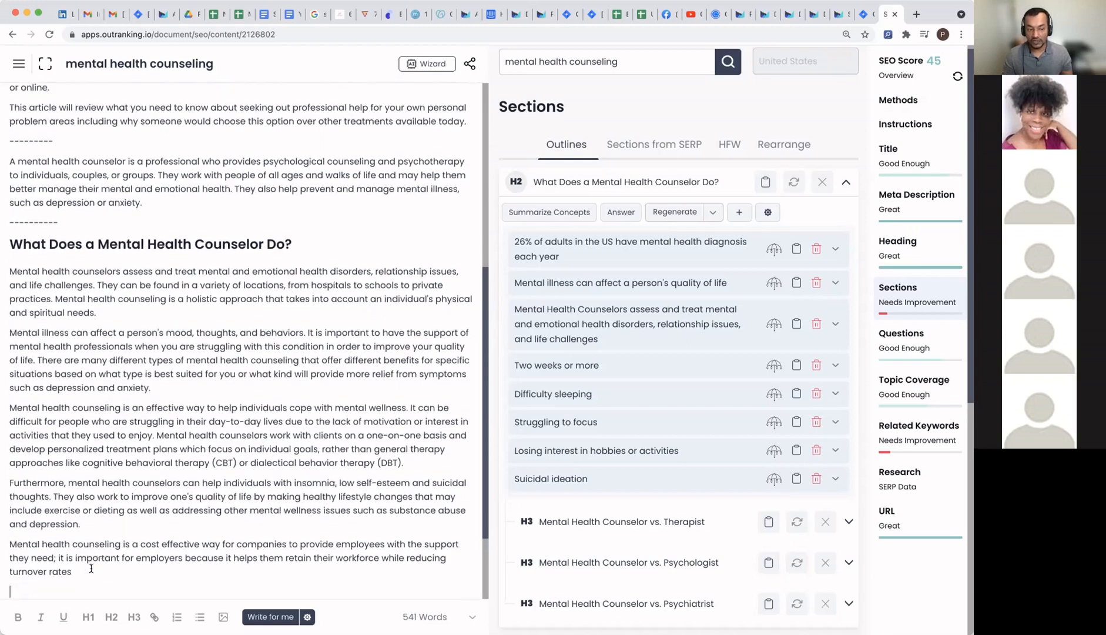
scroll(91, 568, "down", 3)
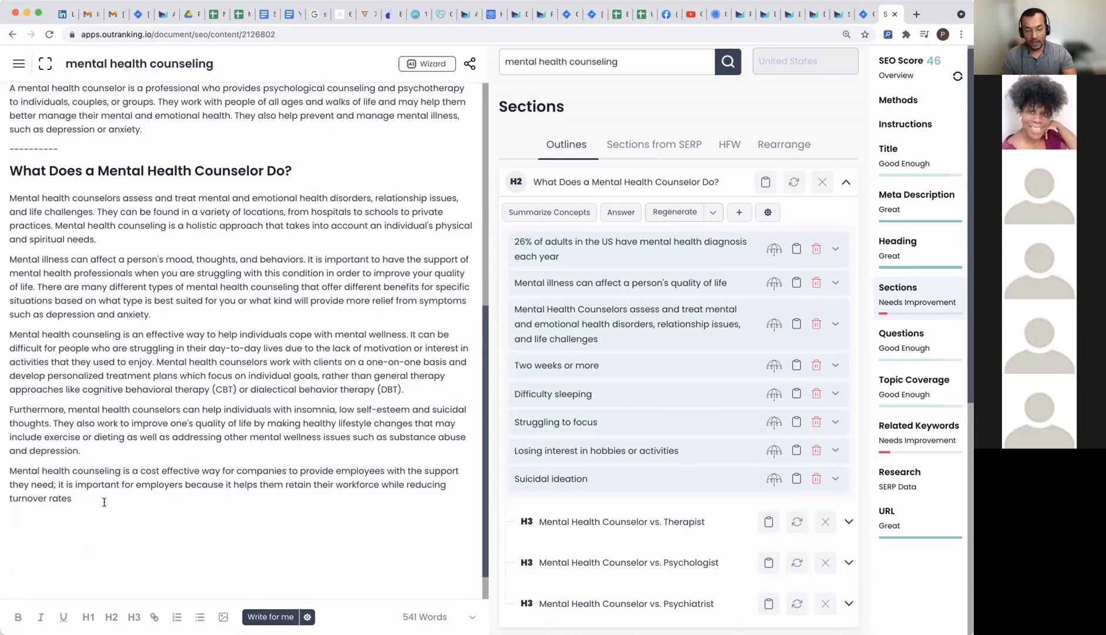
Step: Generate concepts for the subsection "Mental Health Counselor vs. Therapist" and review the list
scroll(658, 456, "down", 5)
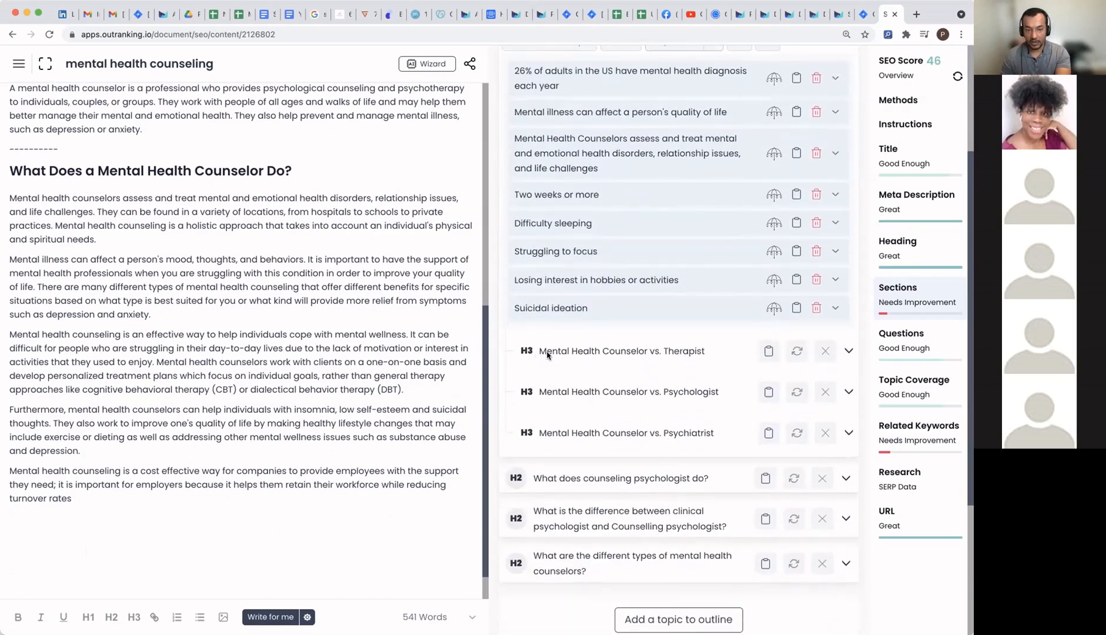
left_click(849, 351)
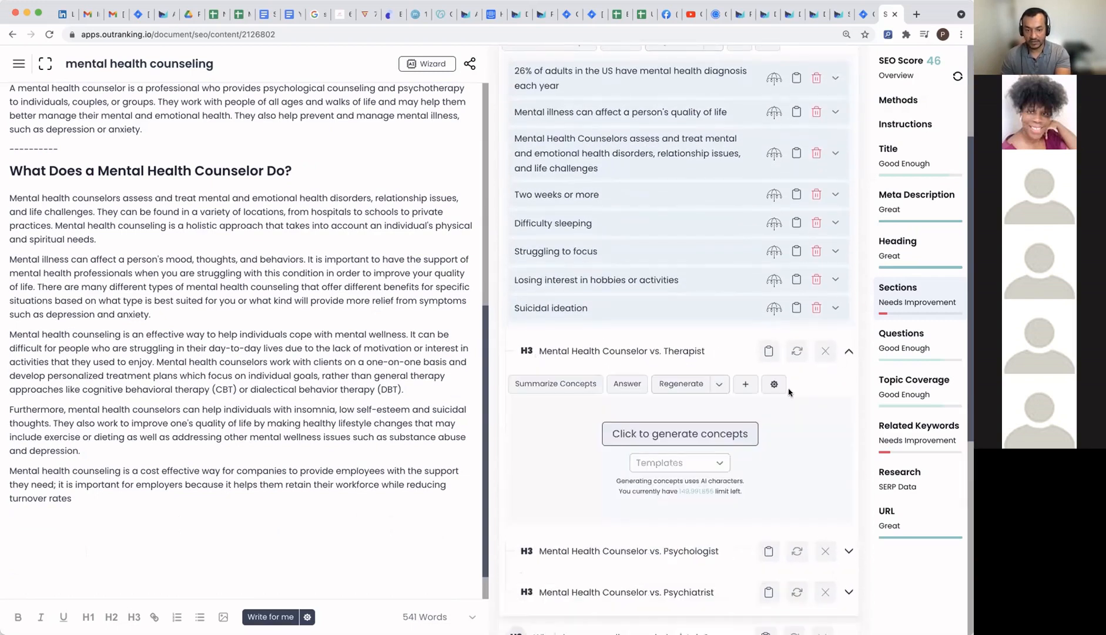
left_click(745, 437)
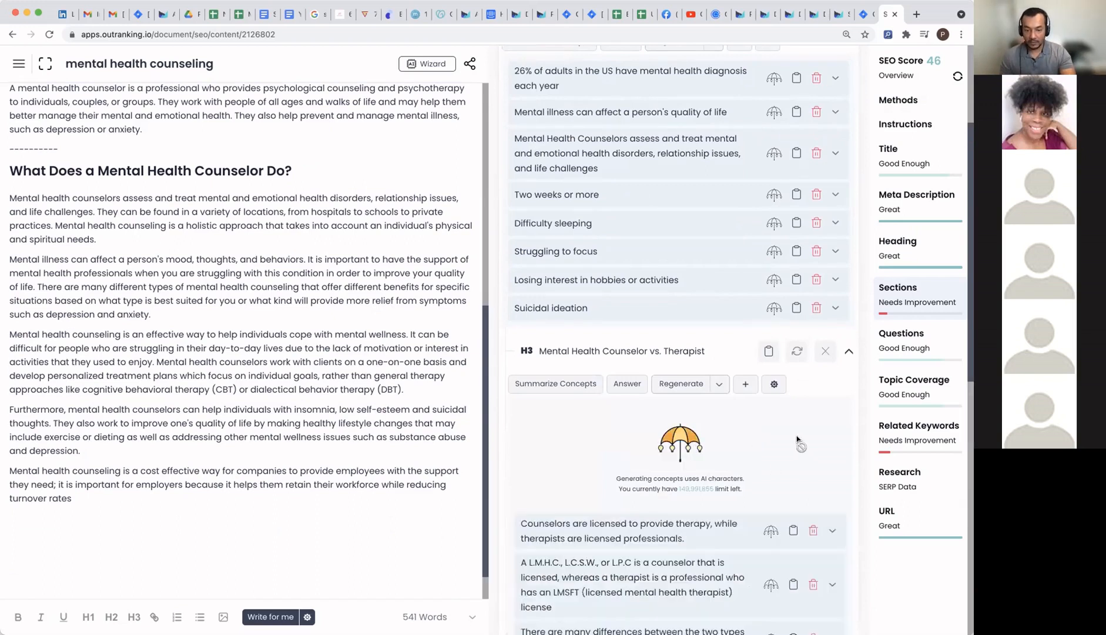
scroll(797, 438, "down", 2)
scroll(797, 439, "down", 2)
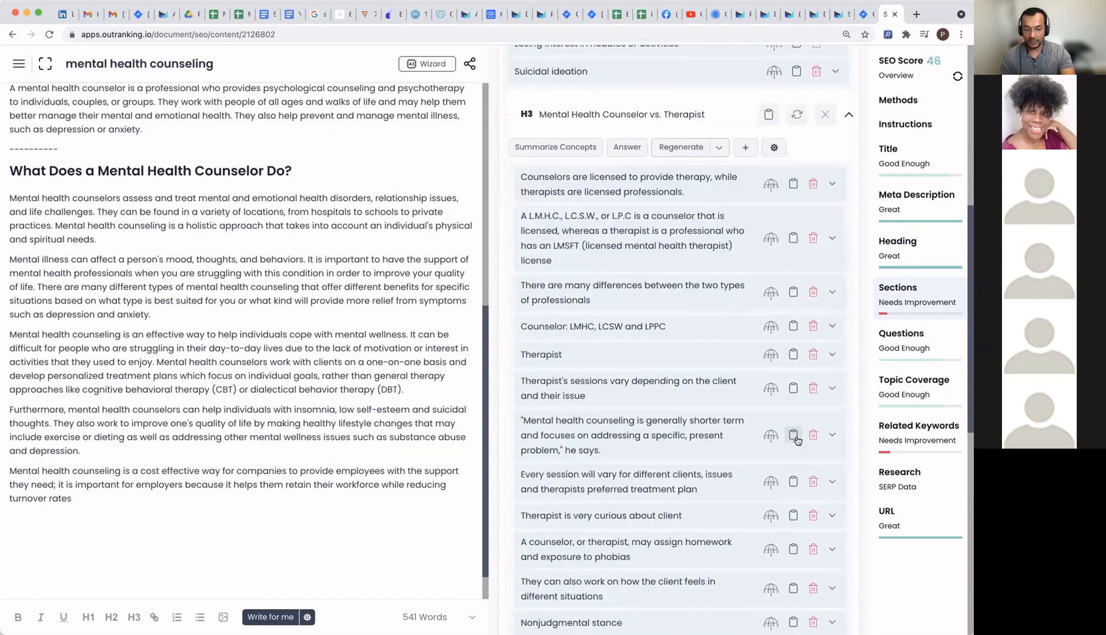
scroll(798, 440, "up", 2)
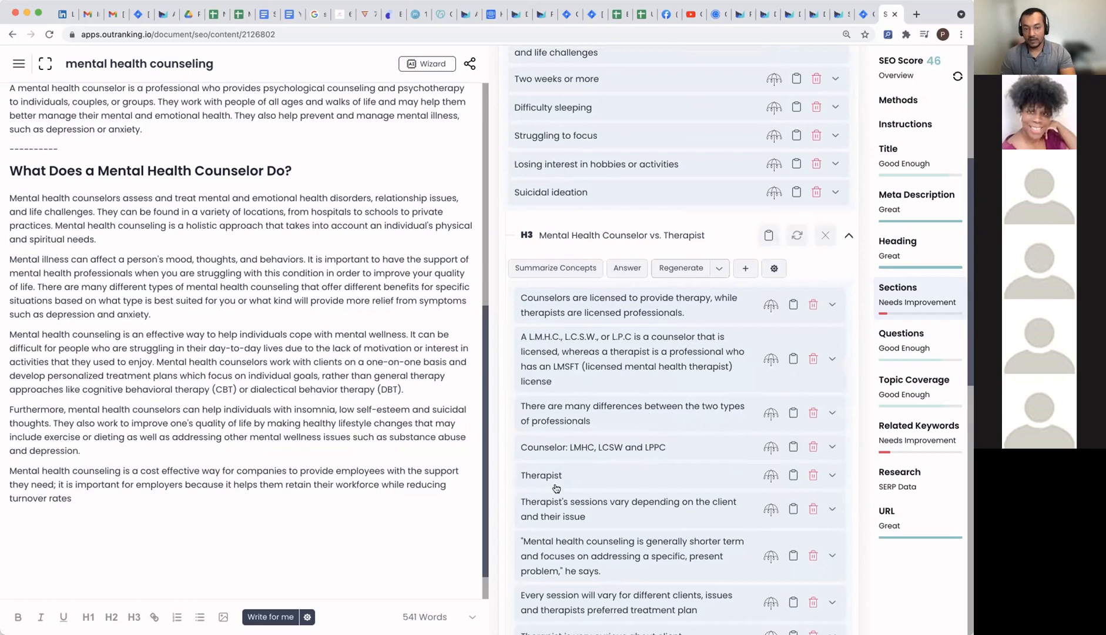
scroll(613, 519, "down", 3)
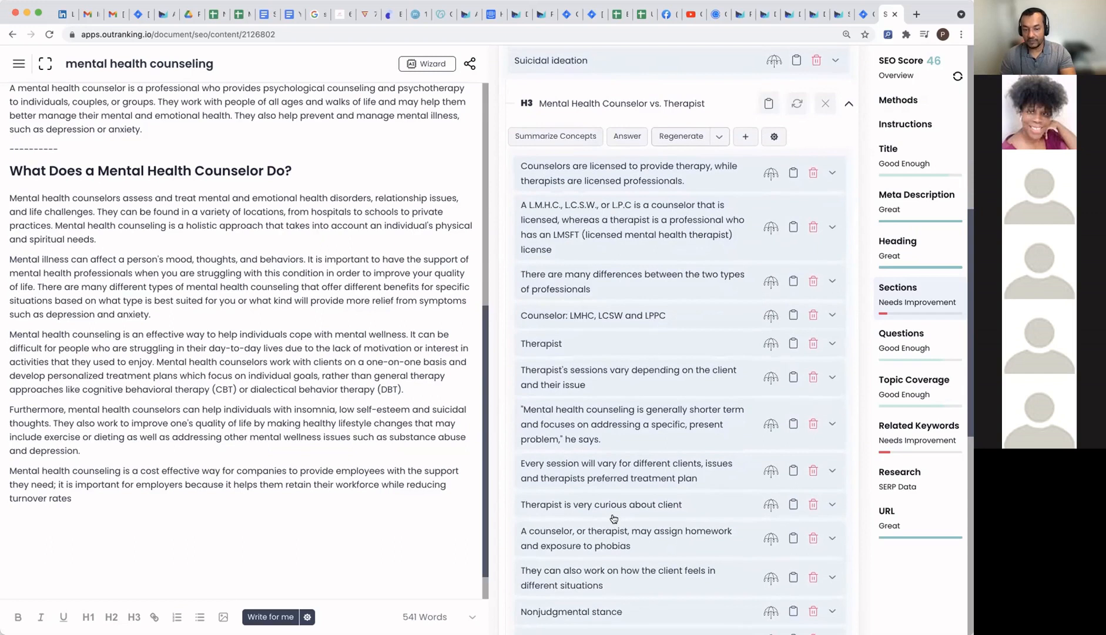
scroll(614, 516, "up", 4)
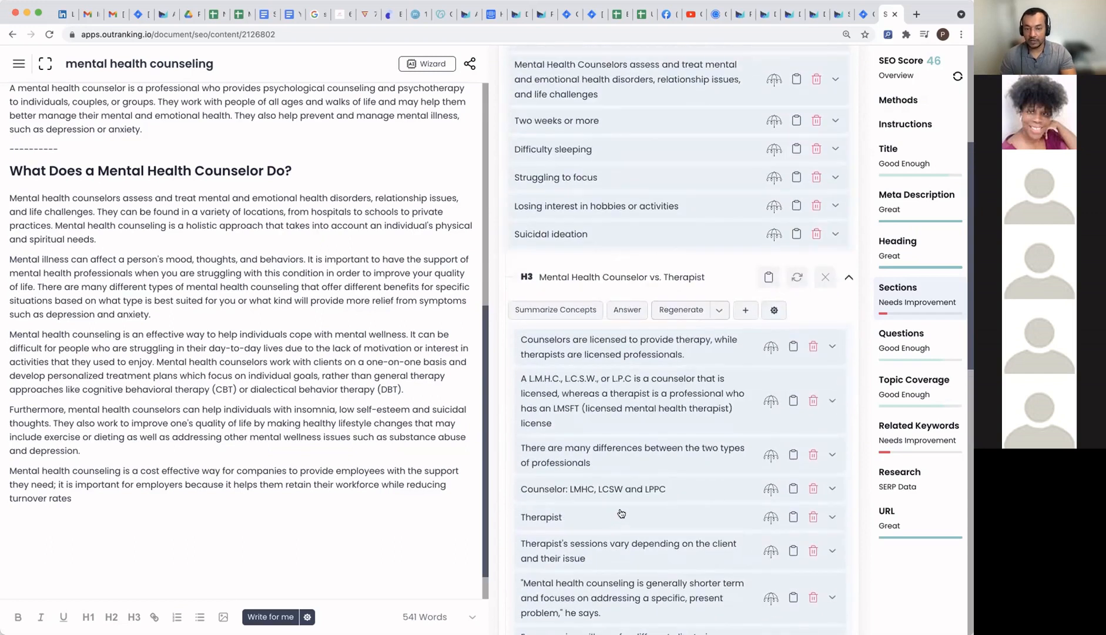
scroll(621, 513, "down", 2)
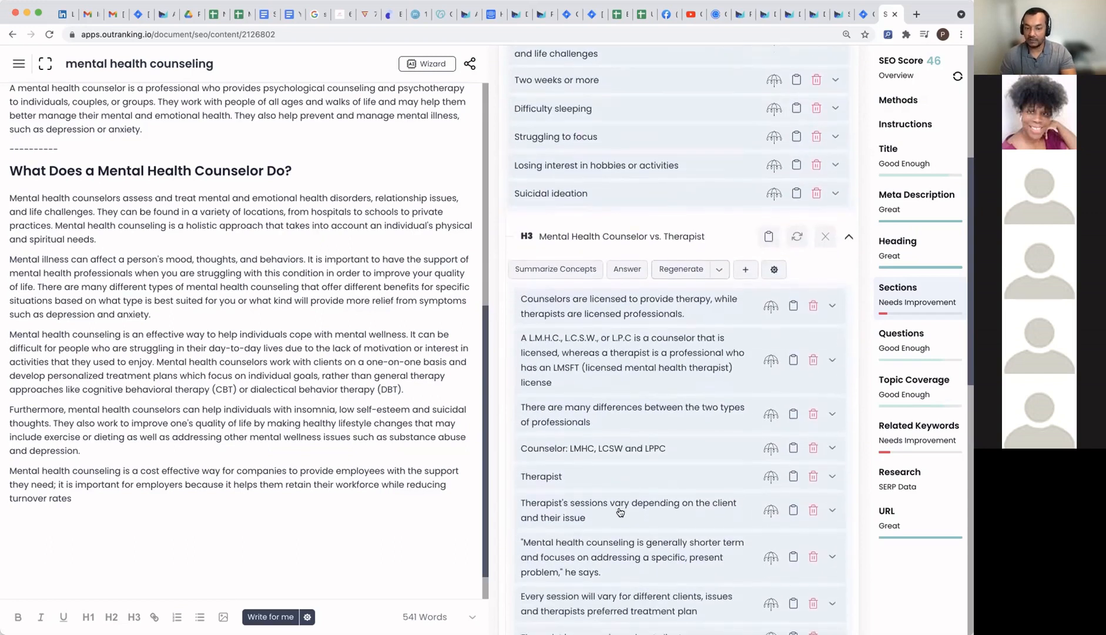
Step: Delete all the generated concepts under "Mental Health Counselor vs. Therapist"
left_click(815, 311)
left_click(814, 311)
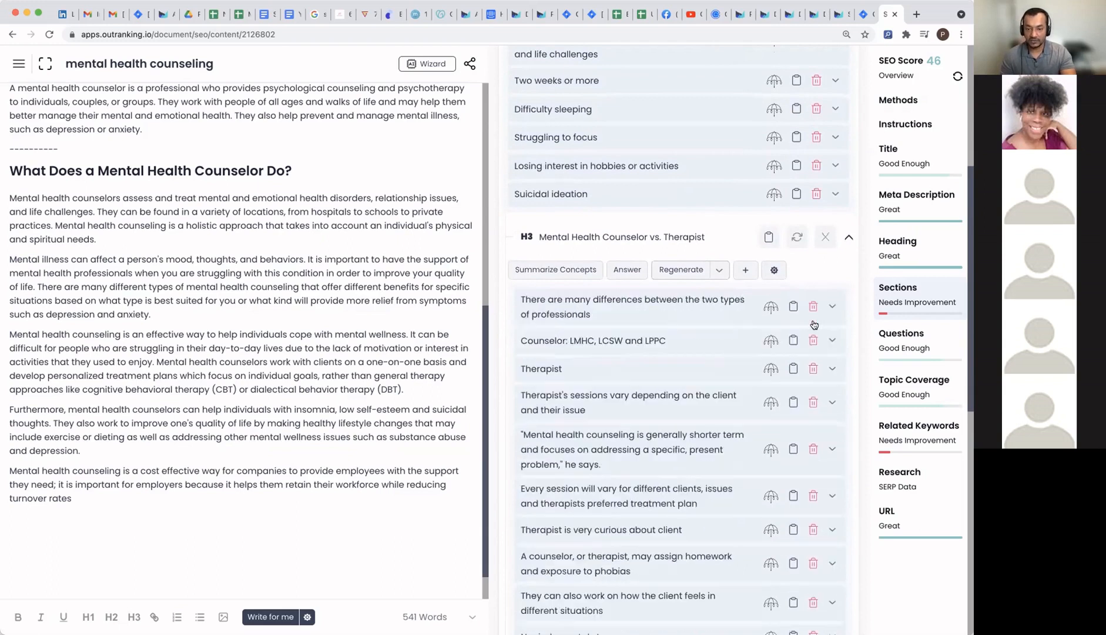
left_click(813, 306)
left_click(813, 302)
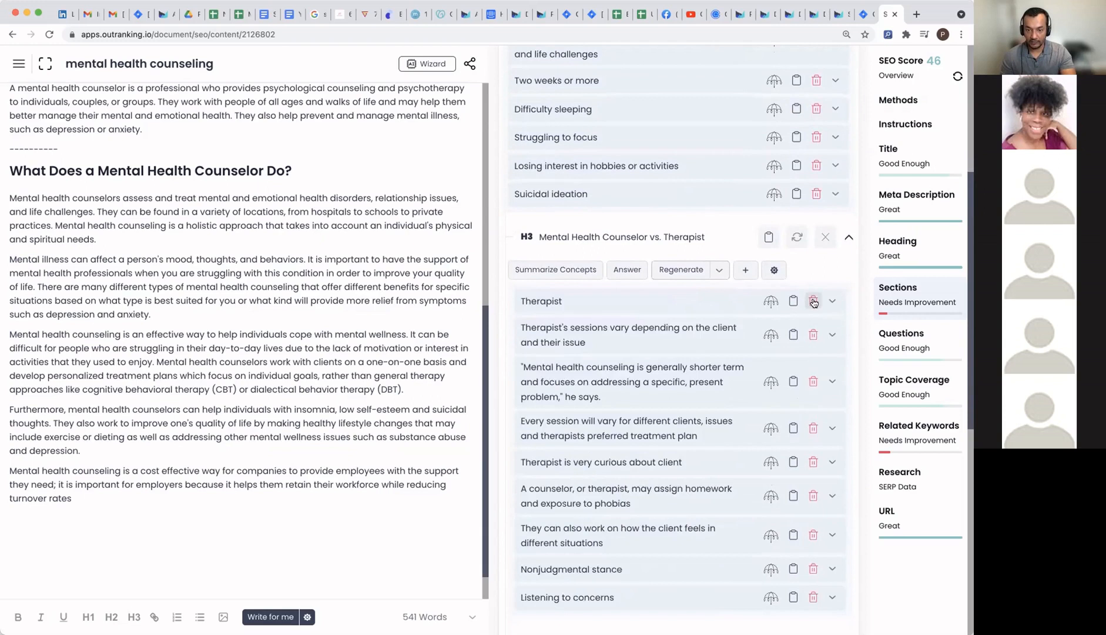
left_click(813, 302)
left_click(813, 303)
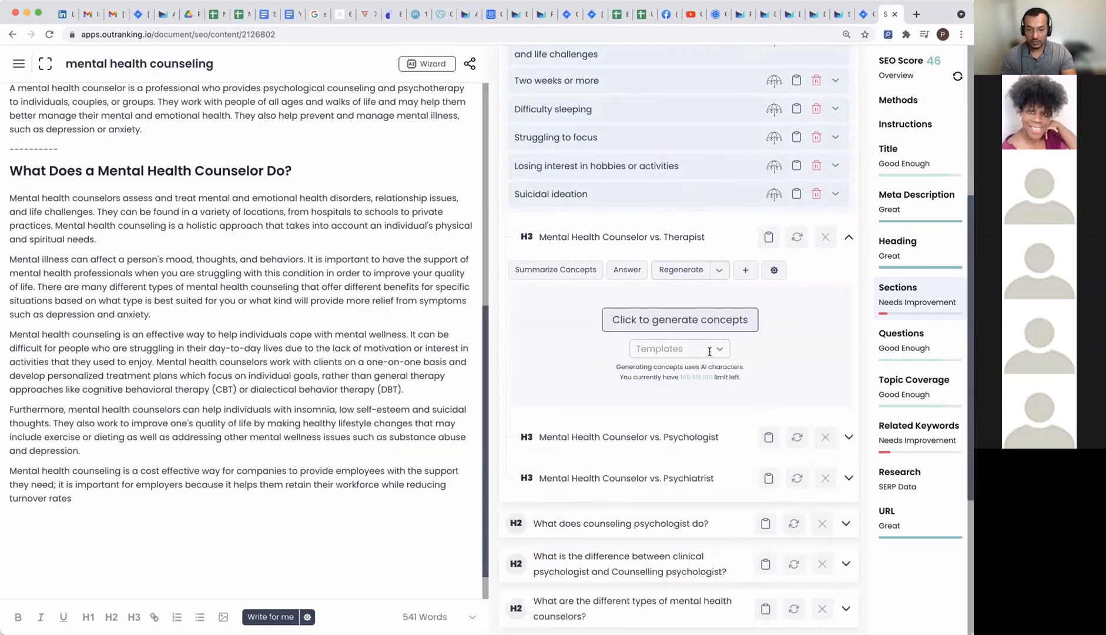
Step: Generate concepts for the subsection "Mental Health Counselor vs. Therapist" using the Related template
left_click(711, 351)
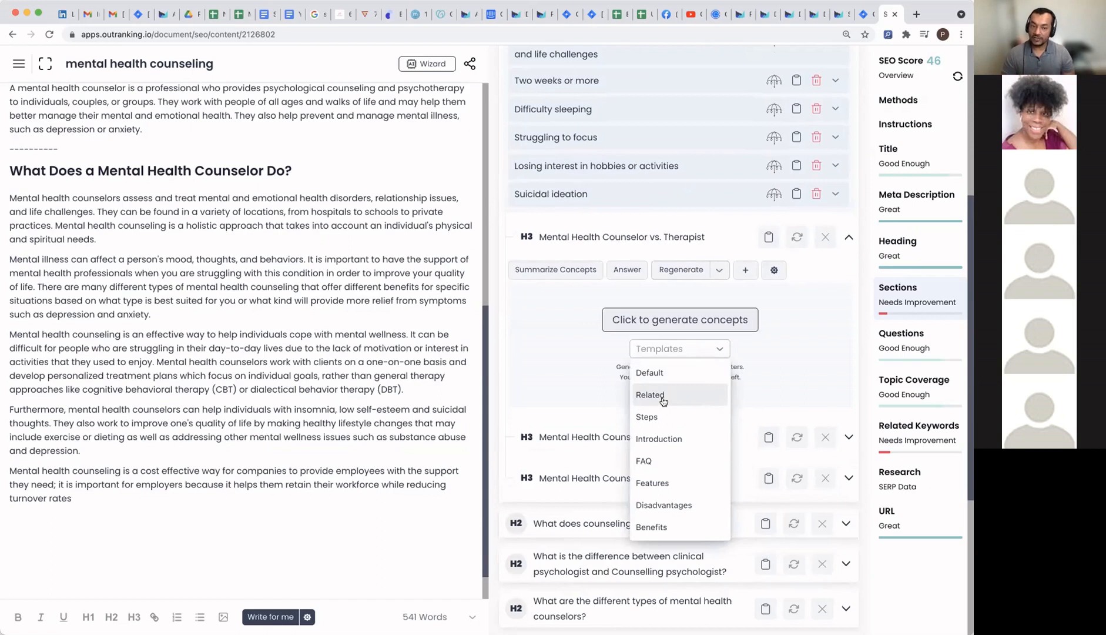
left_click(707, 240)
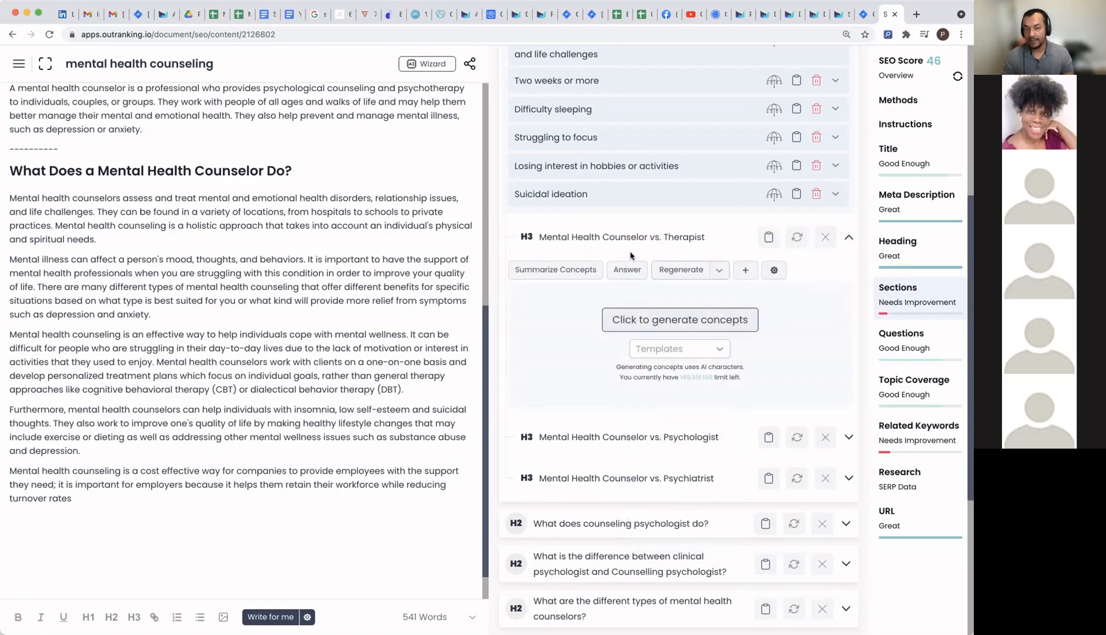
scroll(631, 256, "up", 4)
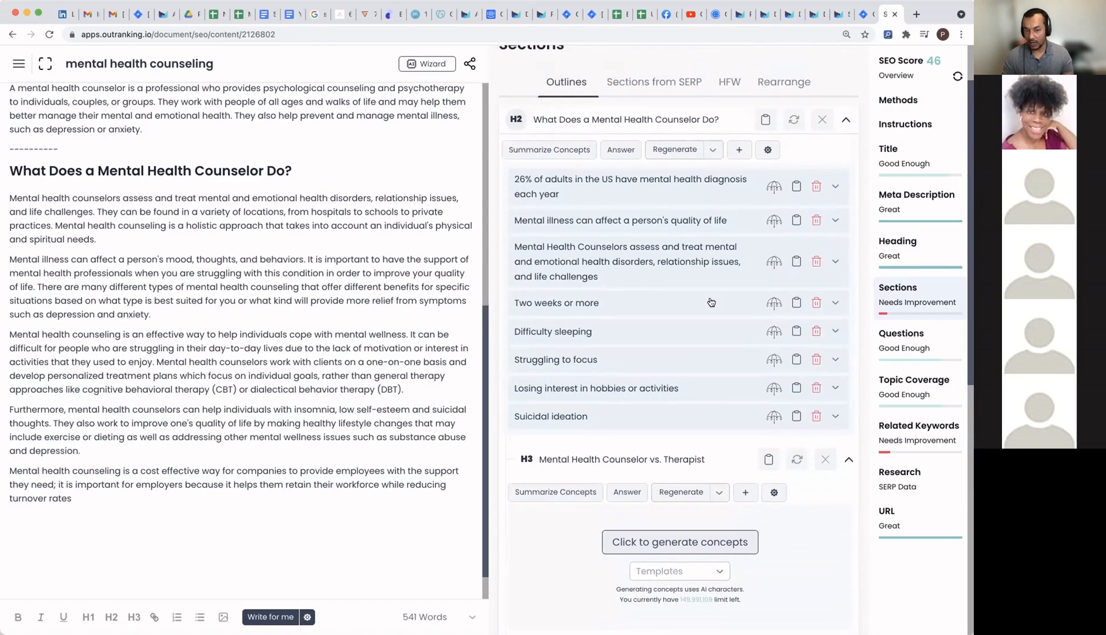
scroll(770, 406, "down", 1)
scroll(764, 403, "down", 2)
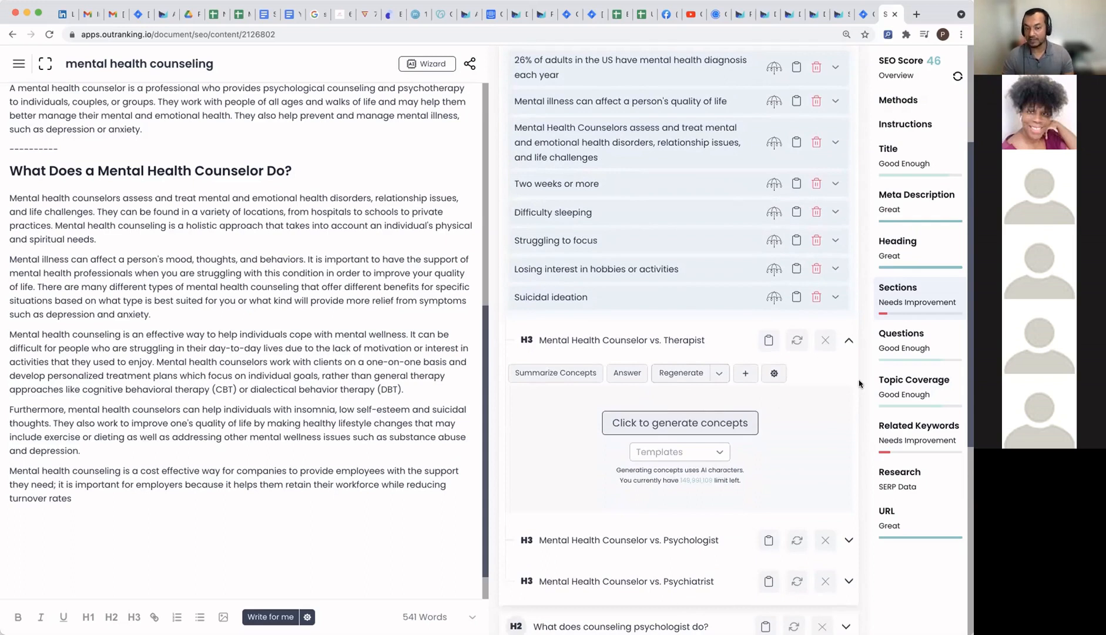
left_click(718, 453)
left_click(662, 302)
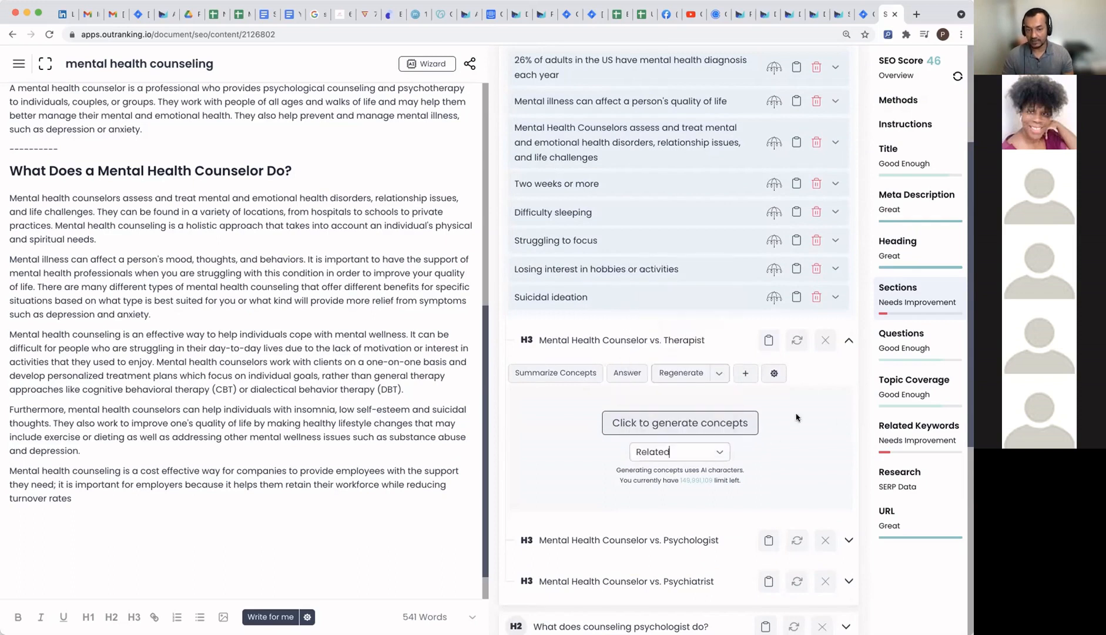
scroll(705, 353, "down", 5)
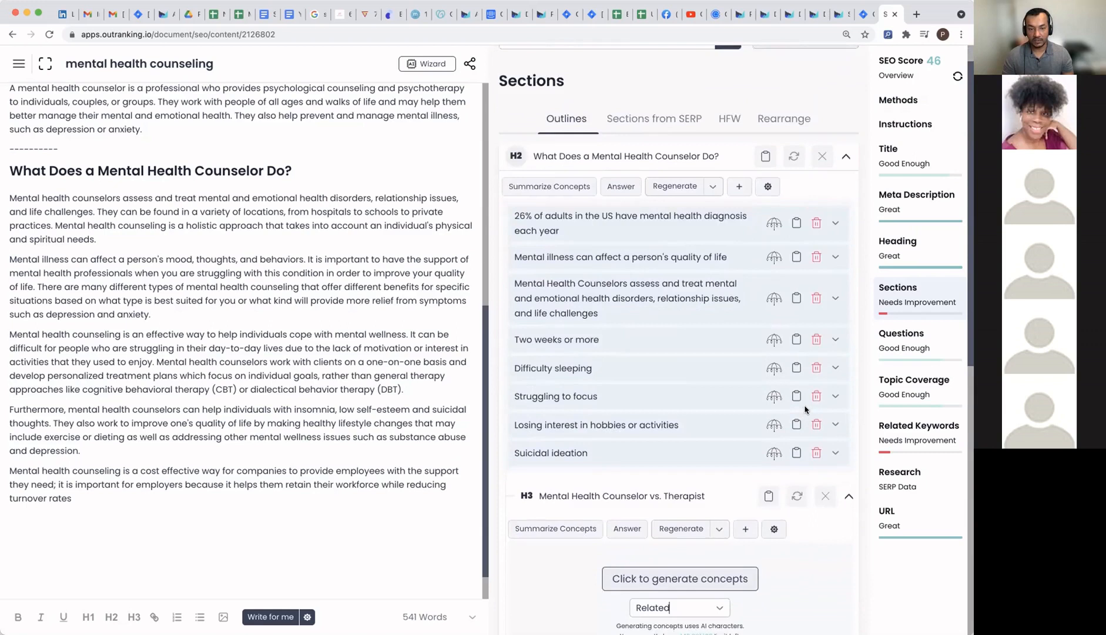
left_click(675, 286)
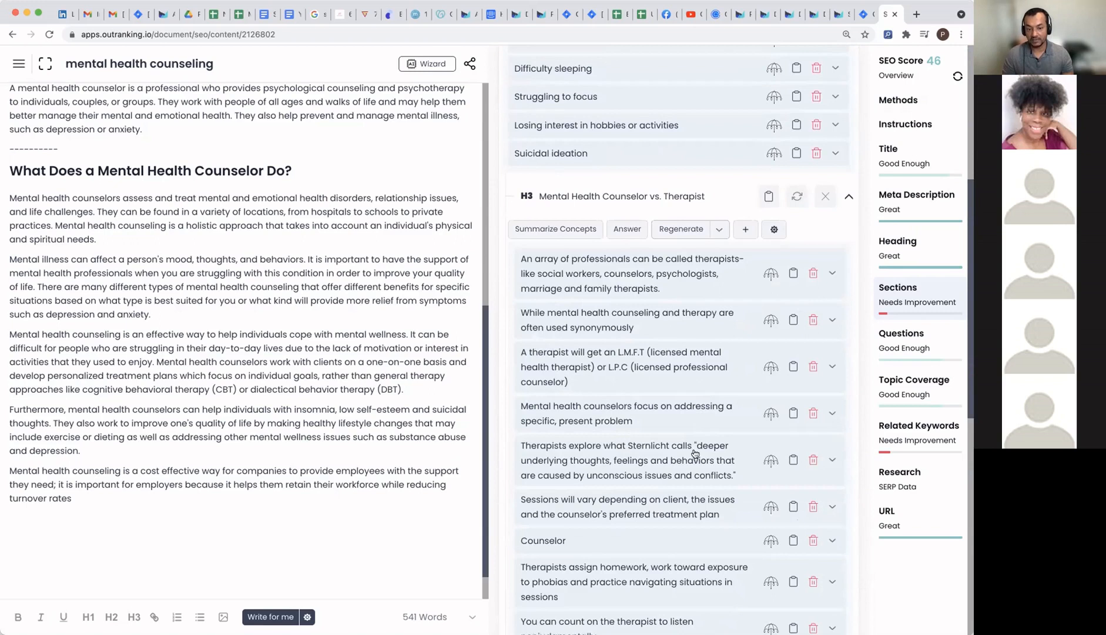
Step: Delete the "Counselor" concept and insert the heading "Mental Health Counselor vs. Therapist" at the end of the document
scroll(696, 454, "down", 3)
left_click(813, 409)
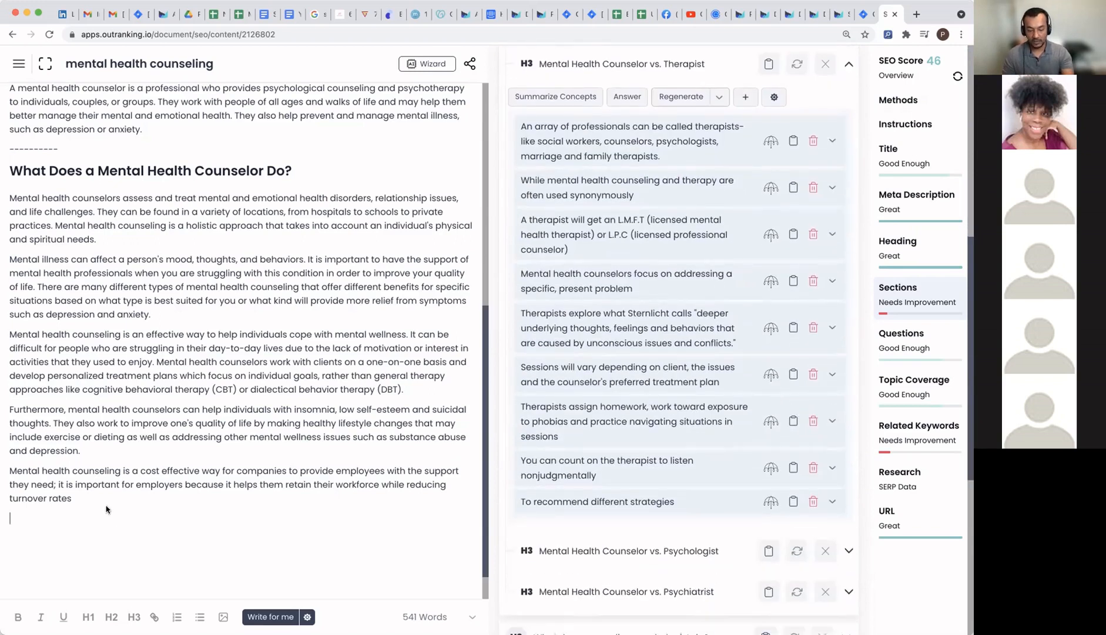
scroll(784, 274, "up", 3)
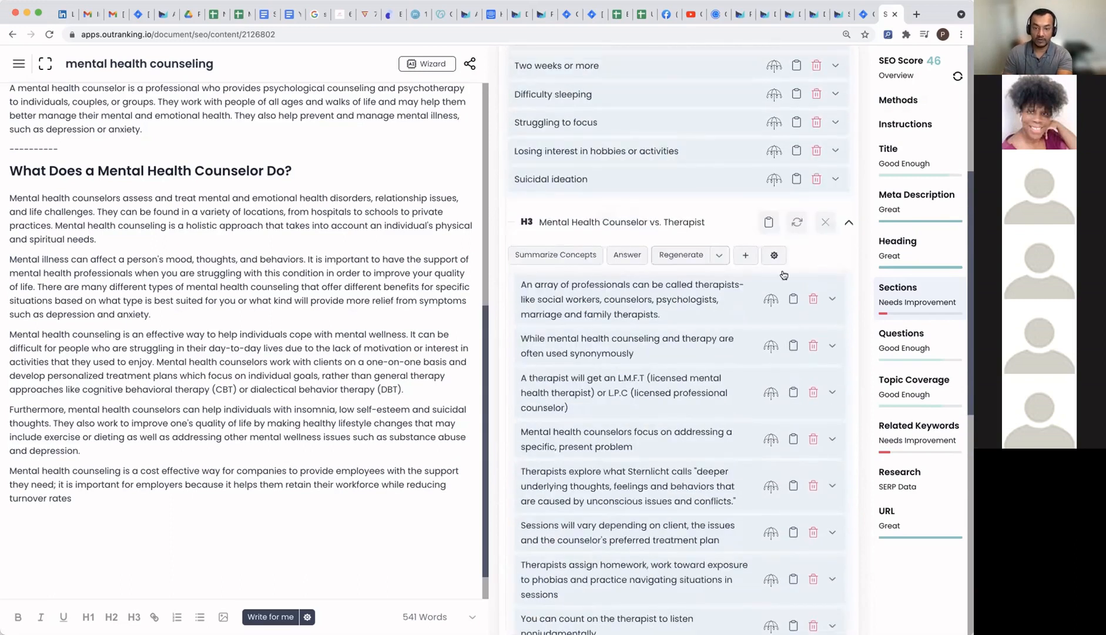
left_click(768, 222)
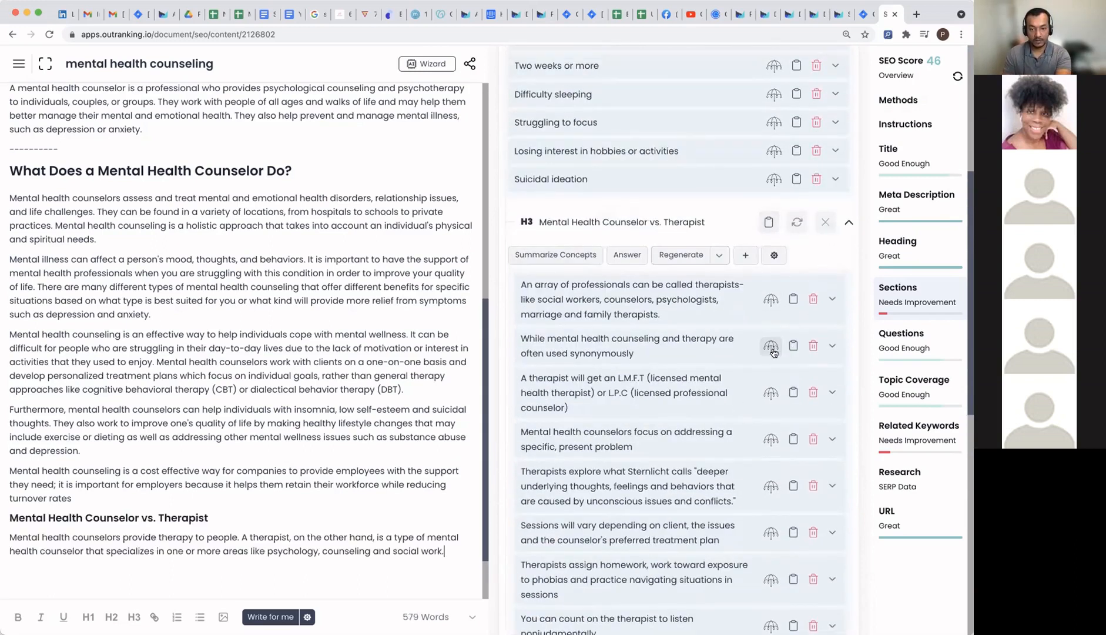
Step: Write the subsection's paragraphs from the concepts on synonymous use, L.M.F.T or L.P.C licensing, present problems and deeper underlying thoughts
left_click(771, 393)
left_click(769, 447)
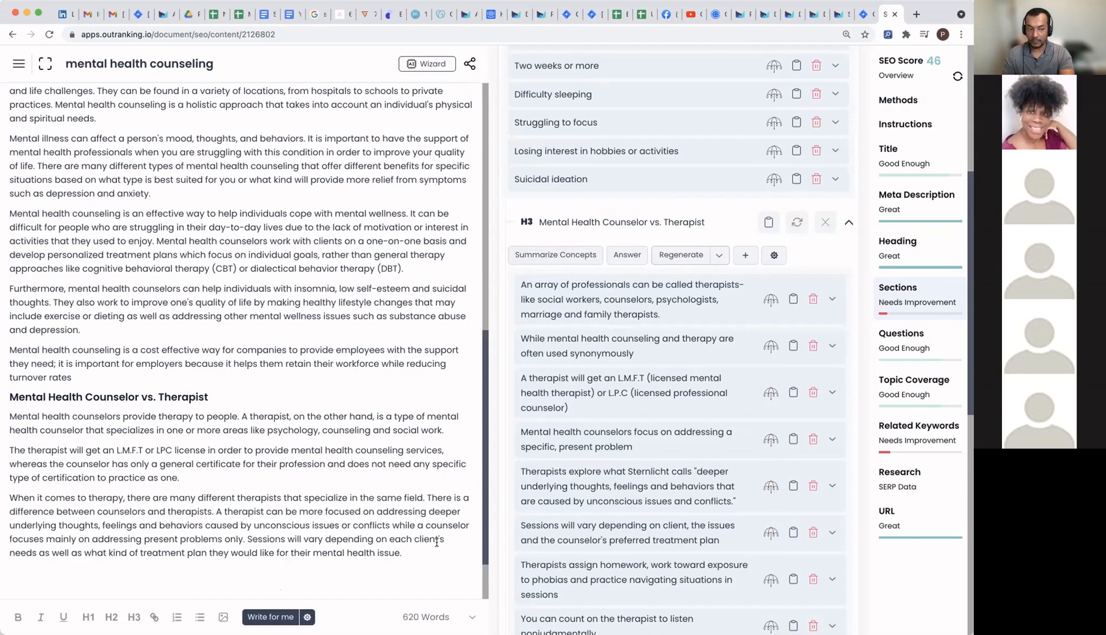
left_click(770, 345)
left_click(770, 440)
left_click(770, 487)
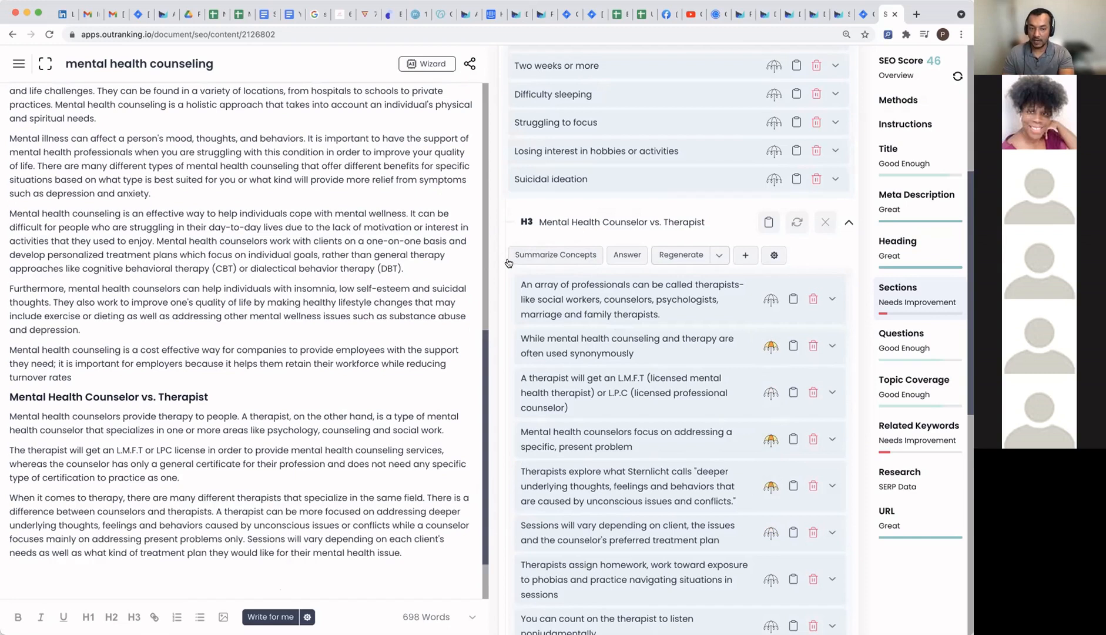
Step: Review the written text, collapse "What Does a Mental Health Counselor Do?" and expand "What does counseling psychologist do?" in the outline
scroll(512, 263, "down", 4)
scroll(338, 386, "down", 2)
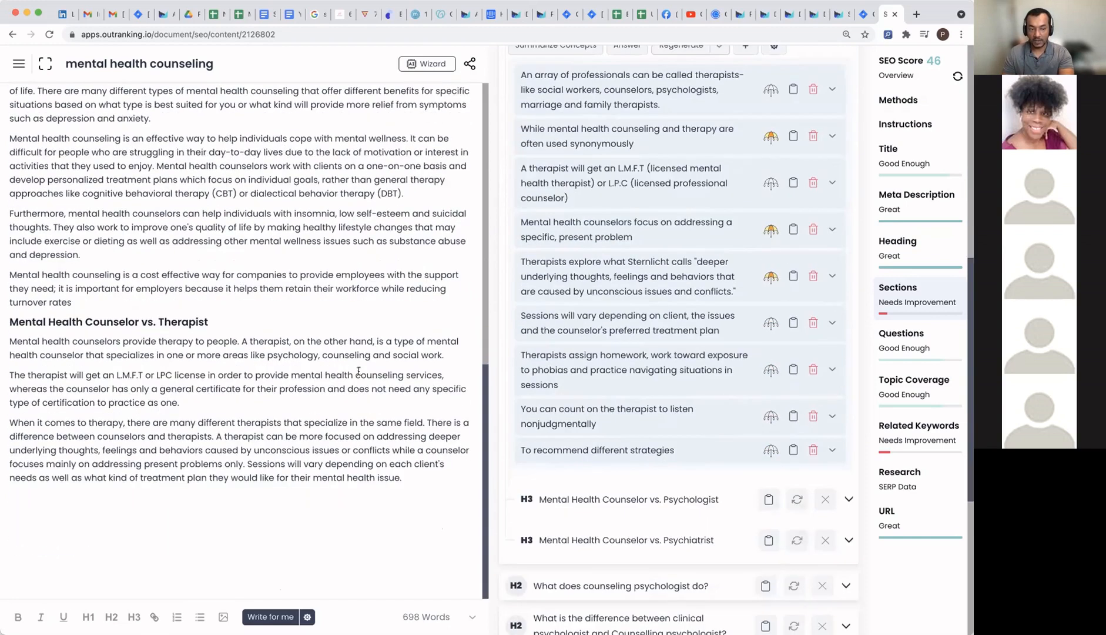
scroll(405, 320, "up", 9)
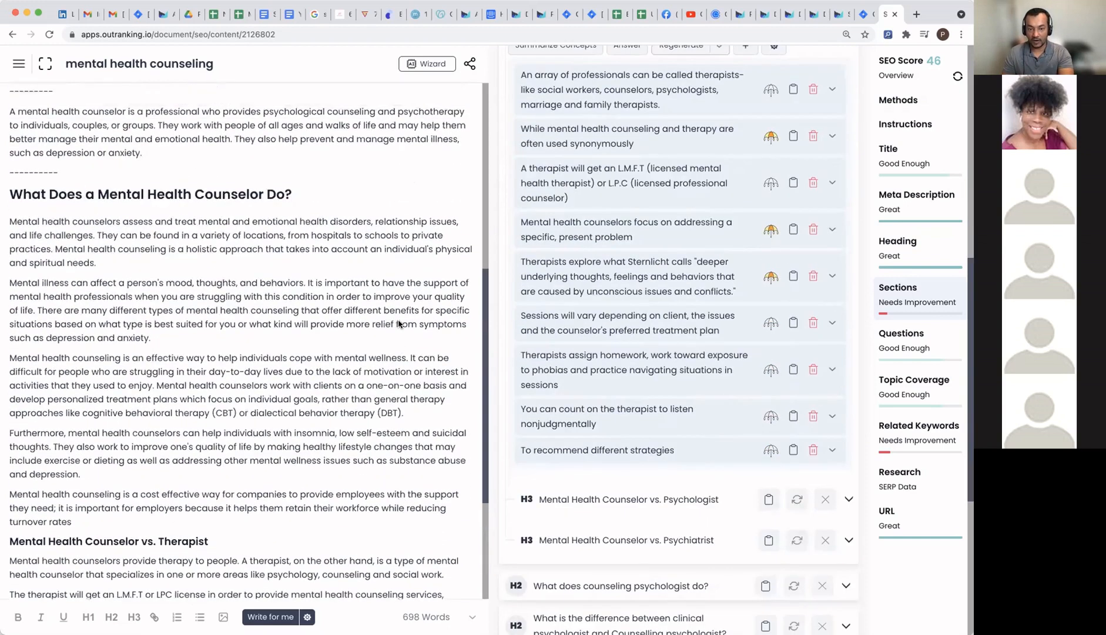
scroll(643, 342, "down", 4)
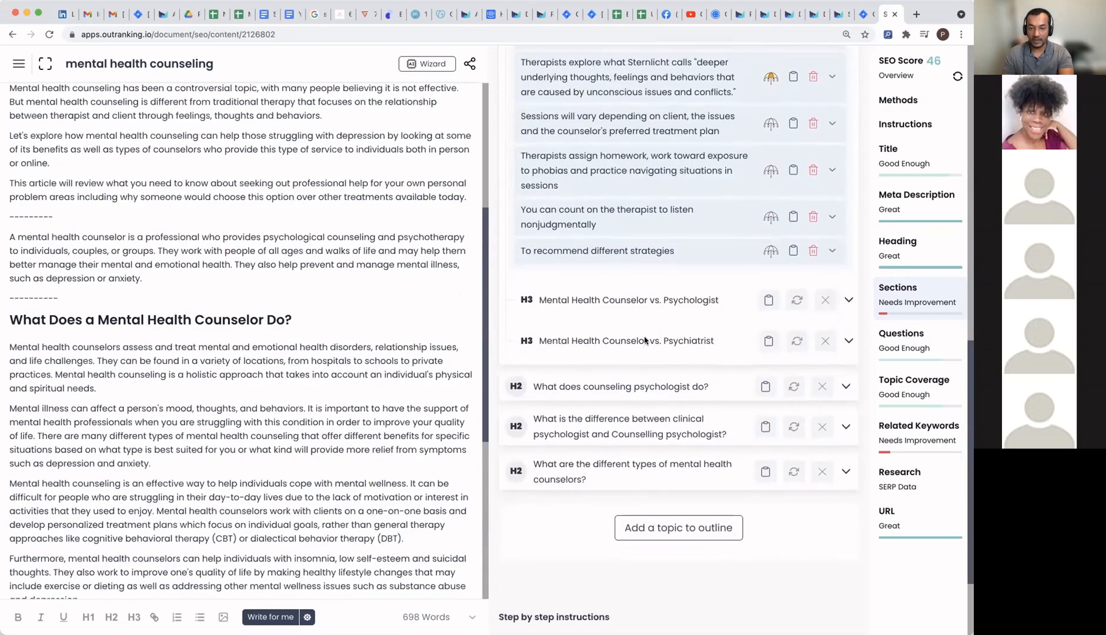
scroll(646, 338, "up", 14)
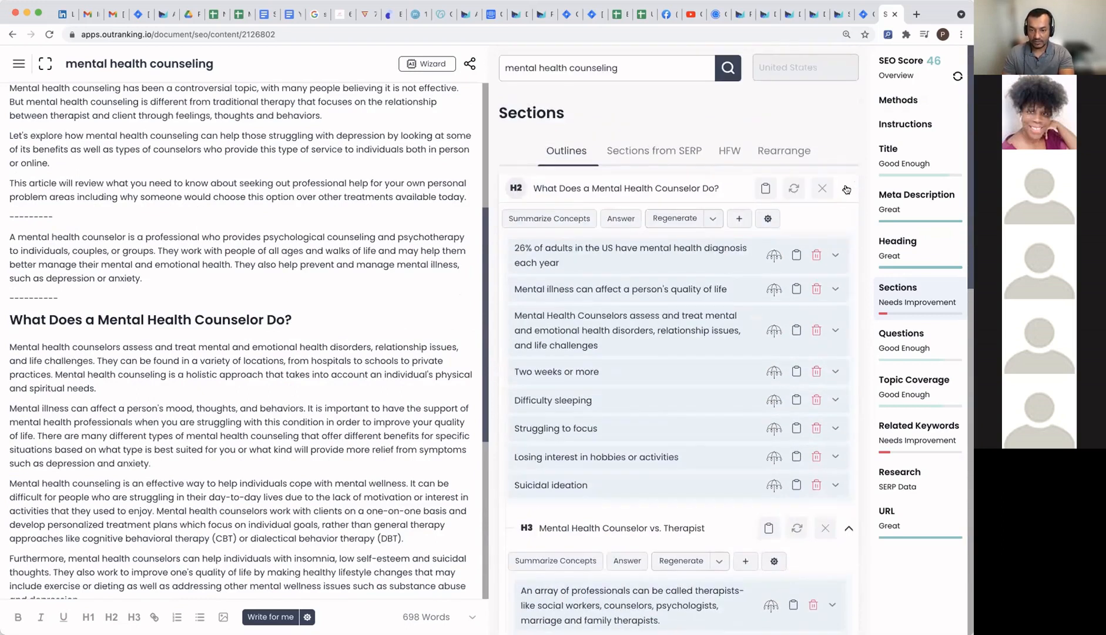
left_click(846, 190)
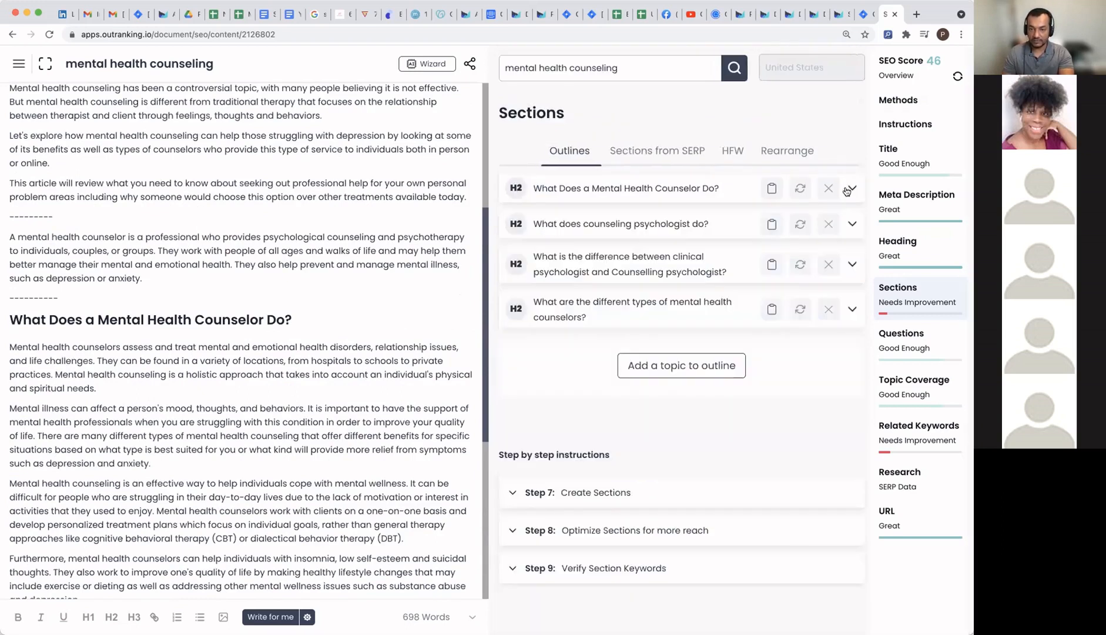
left_click(852, 225)
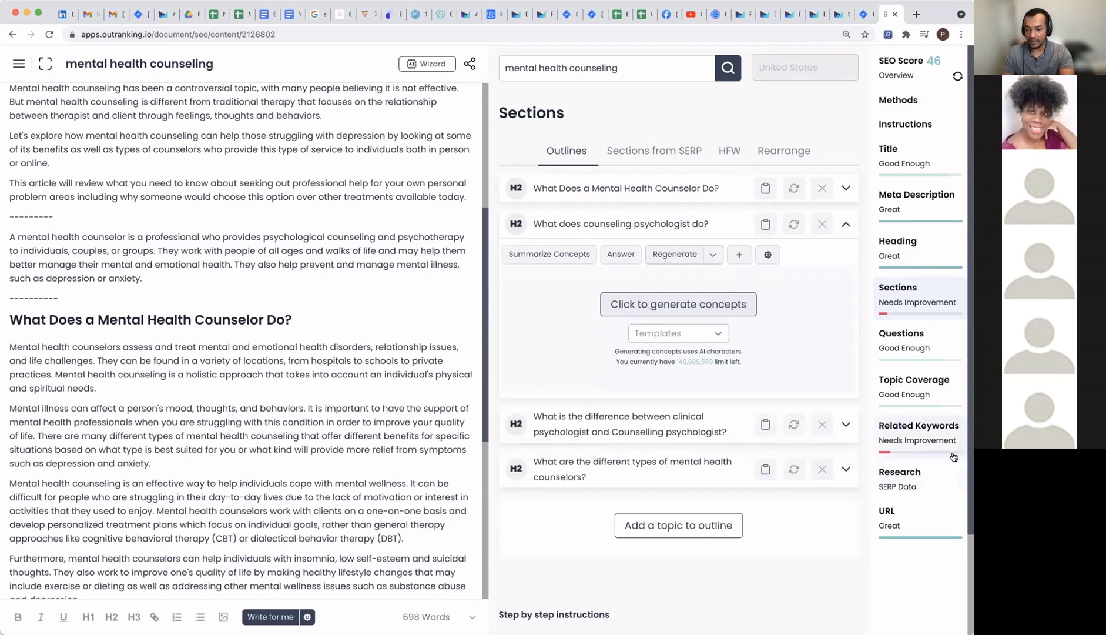
Step: Examine the domain list in the SERP research data and return to the section outline
left_click(903, 487)
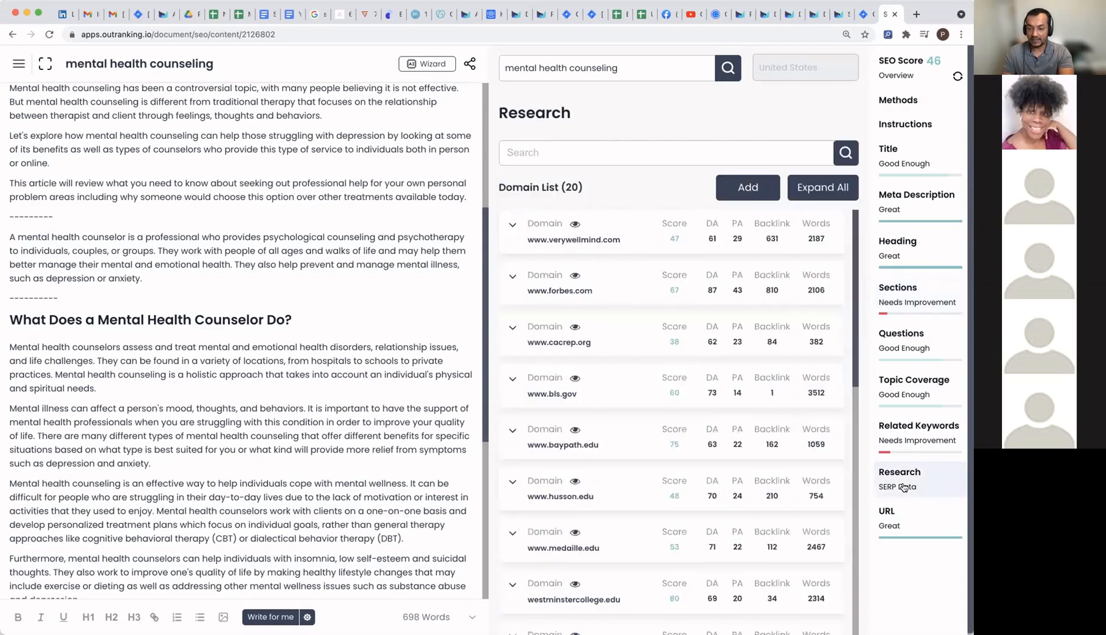
scroll(599, 300, "down", 10)
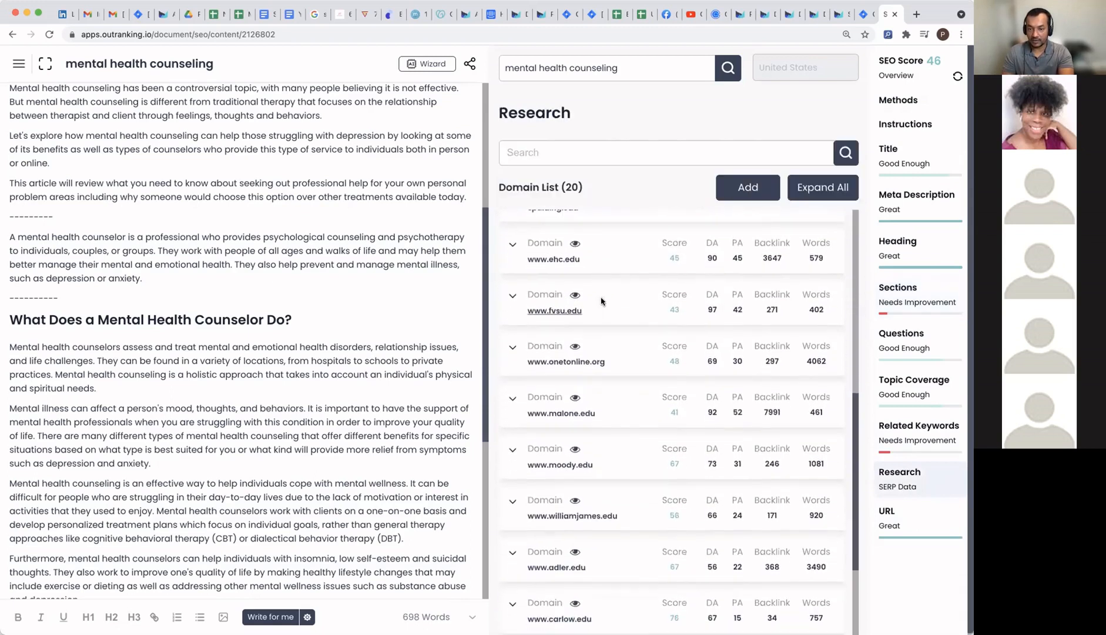
left_click(908, 290)
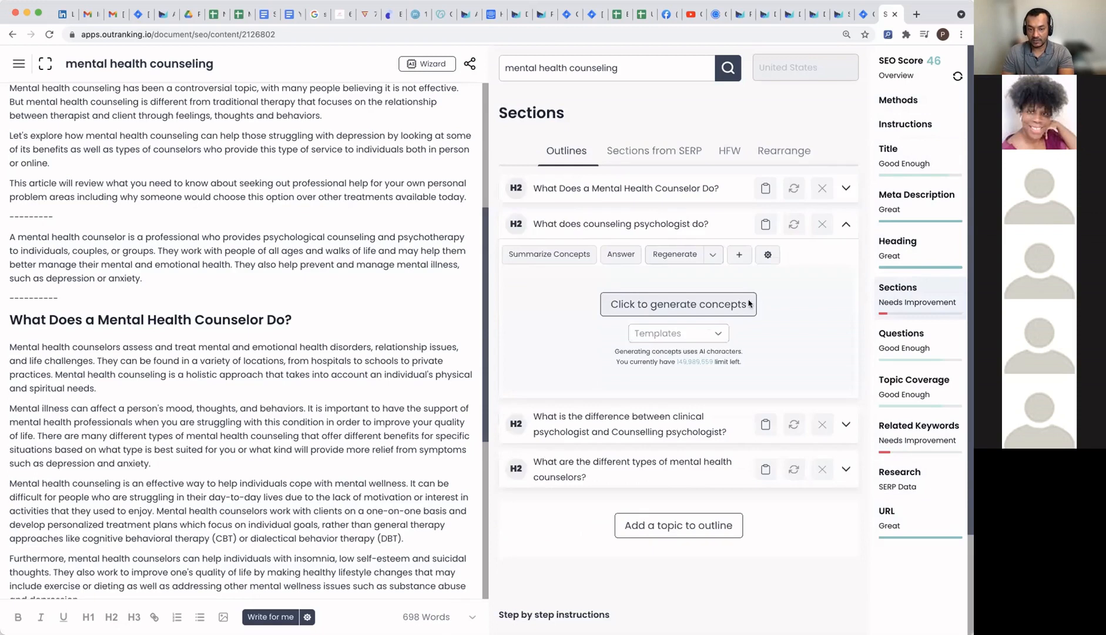
Step: Generate concepts for the section "What does counseling psychologist do?" and review the list
left_click(665, 306)
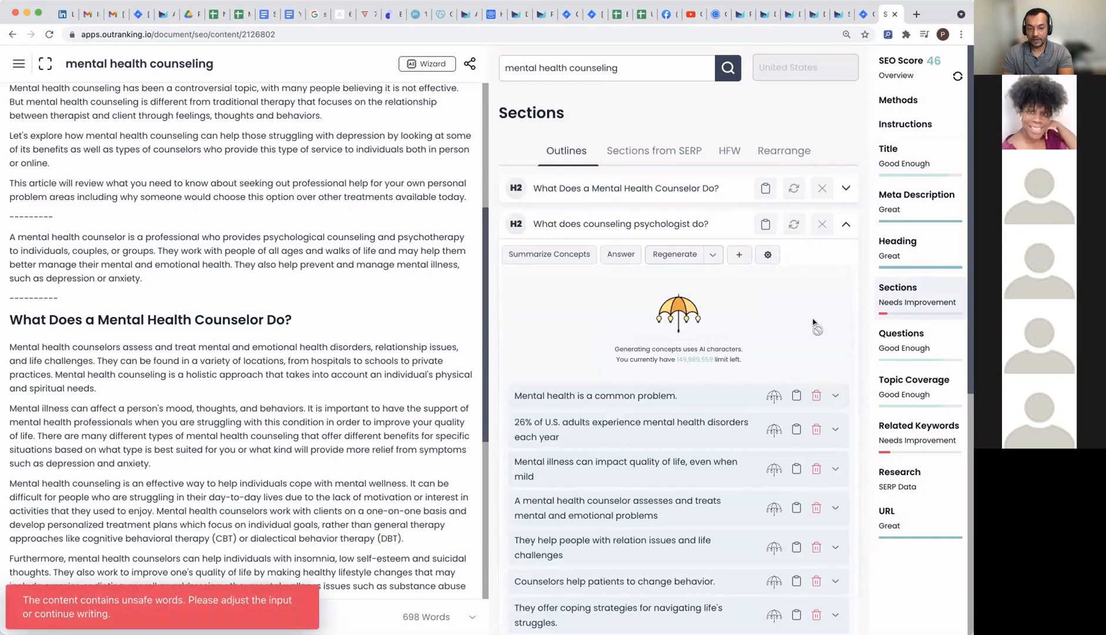
scroll(811, 325, "down", 2)
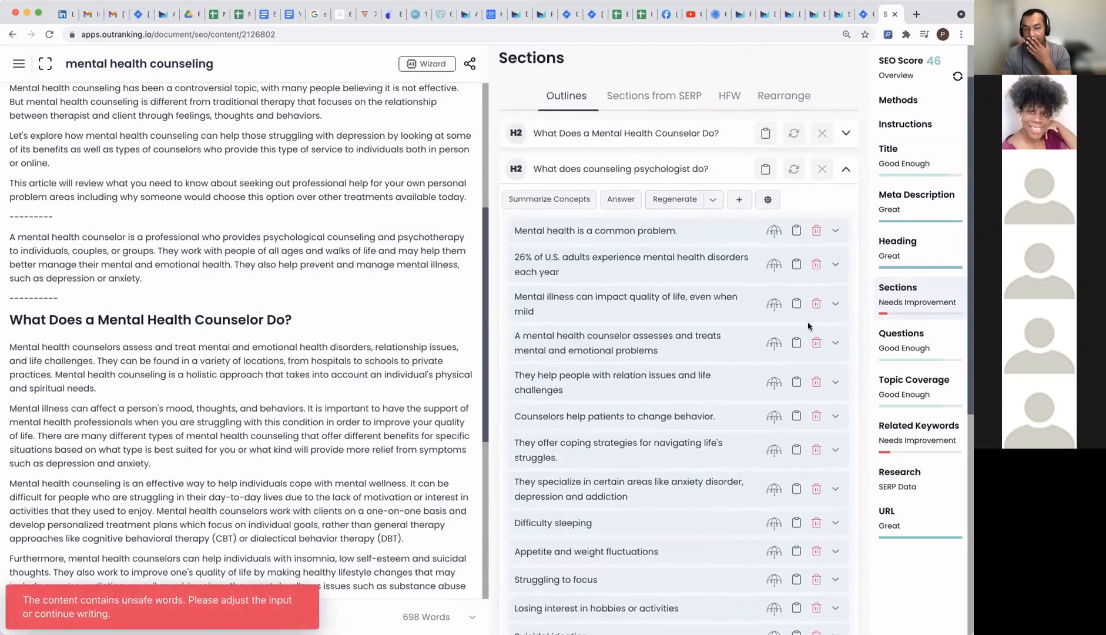
scroll(528, 174, "down", 1)
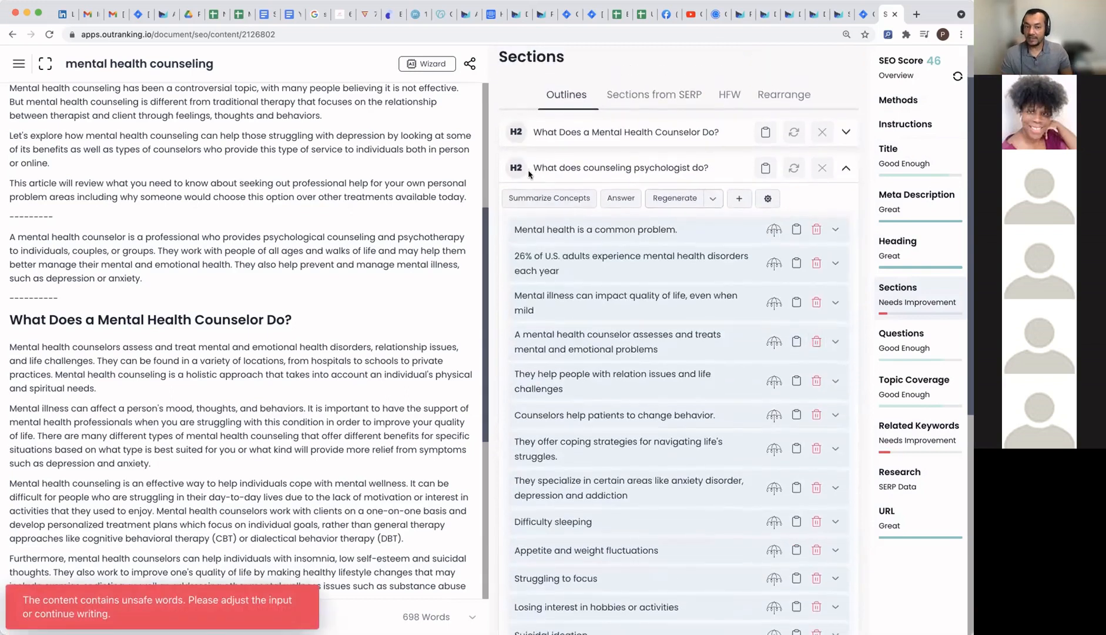
Step: Compare the source texts behind the concepts of "What does counseling psychologist do?" and "What Does a Mental Health Counselor Do?"
left_click_drag(532, 167, 717, 170)
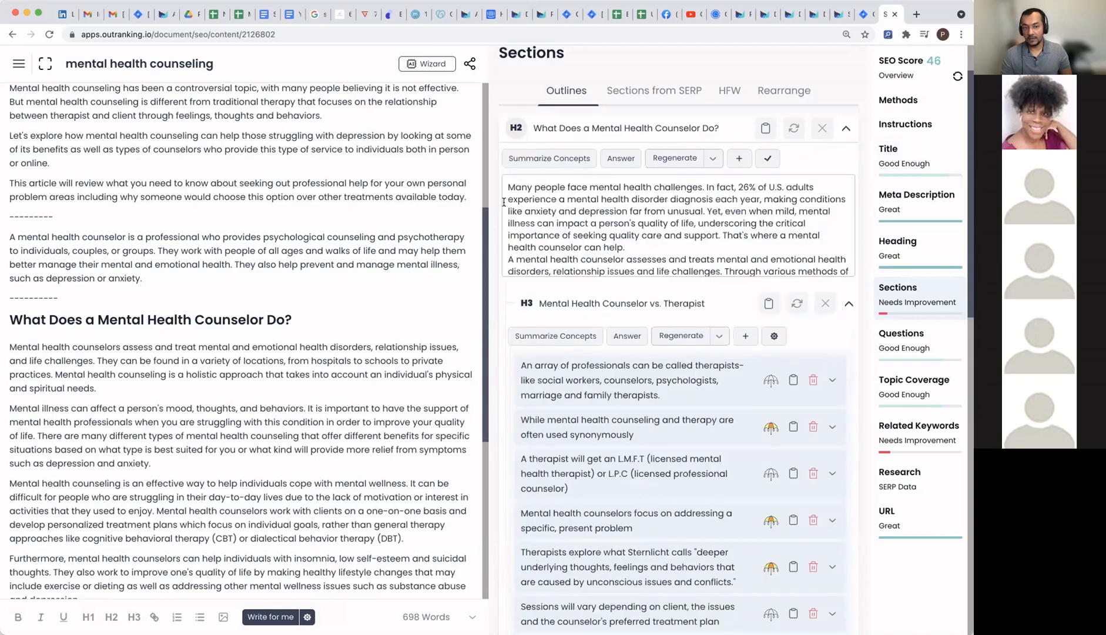
left_click_drag(508, 188, 615, 222)
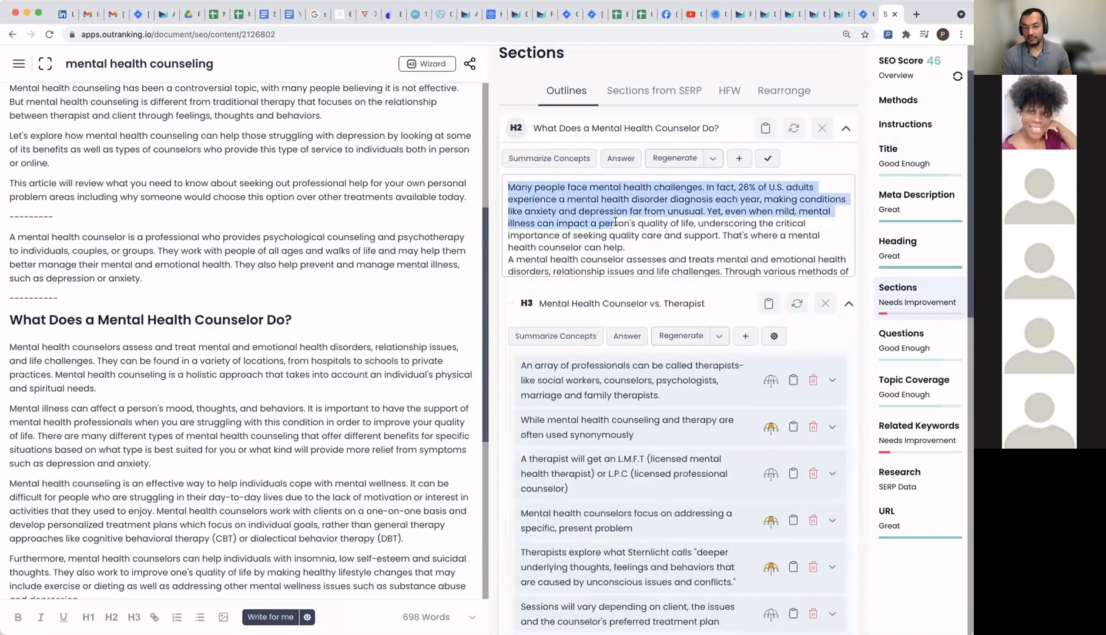
left_click(775, 160)
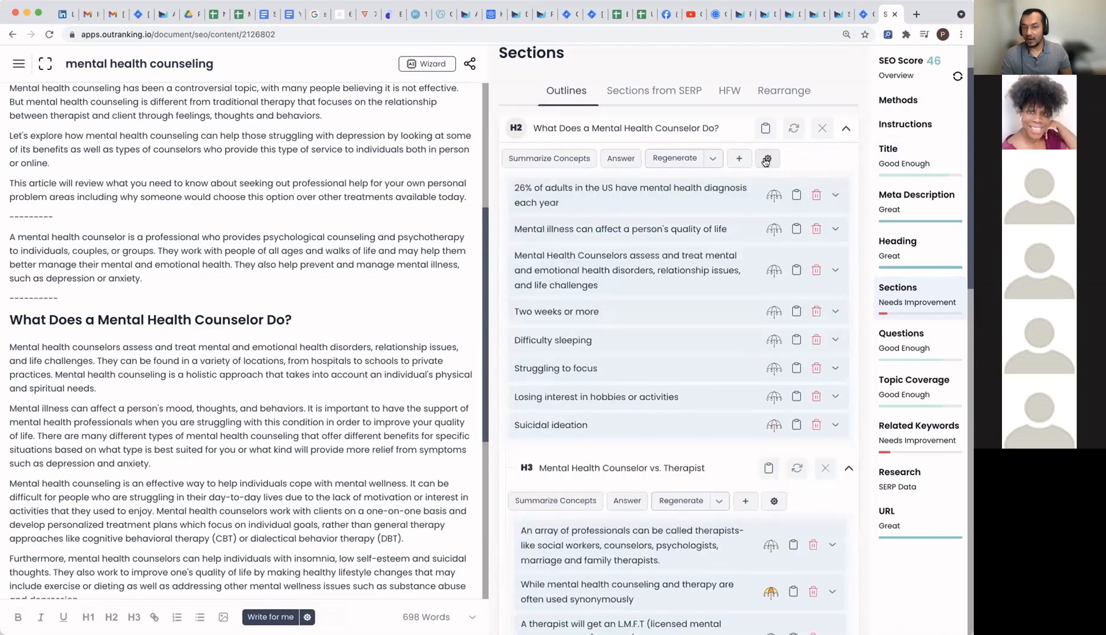
left_click(846, 130)
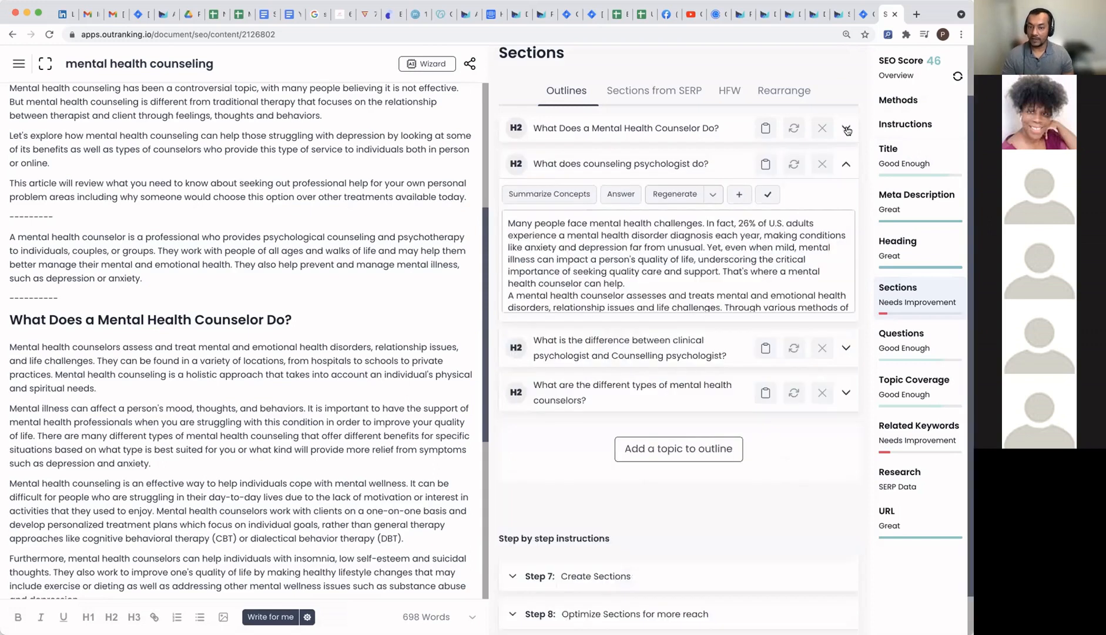
left_click(768, 197)
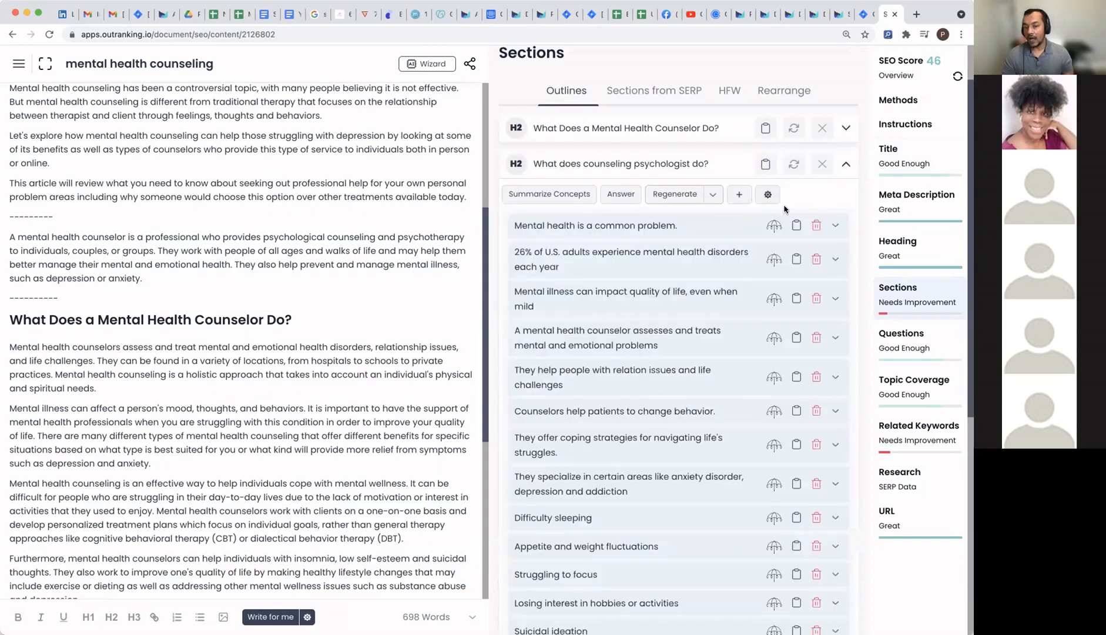
Step: Start adding a custom URL to the research domain list as a content source
left_click(914, 485)
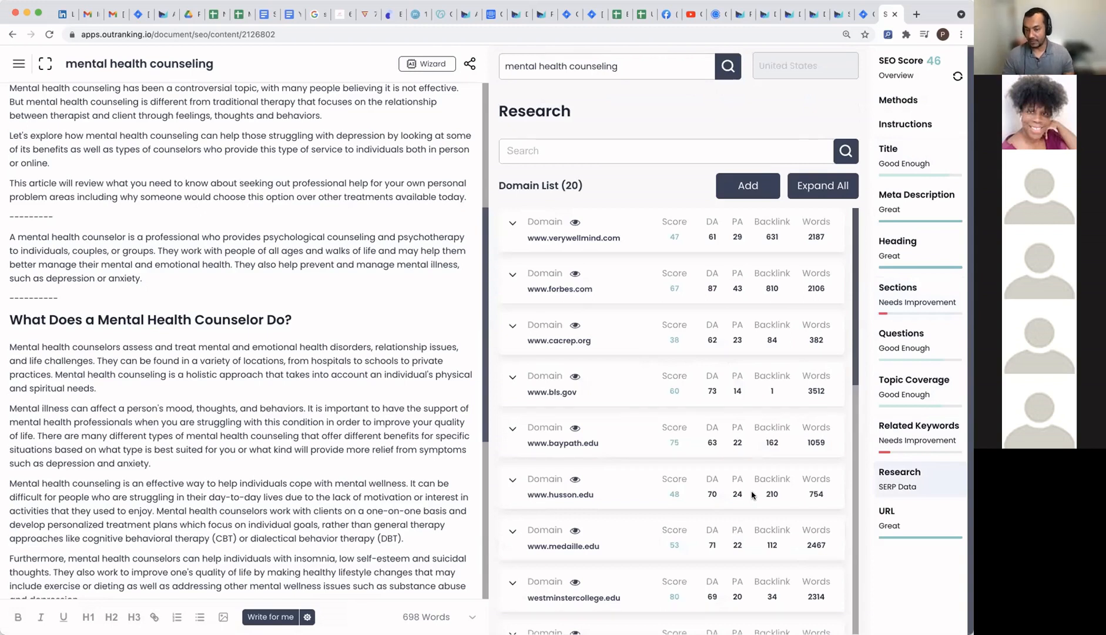
left_click(732, 185)
left_click(418, 261)
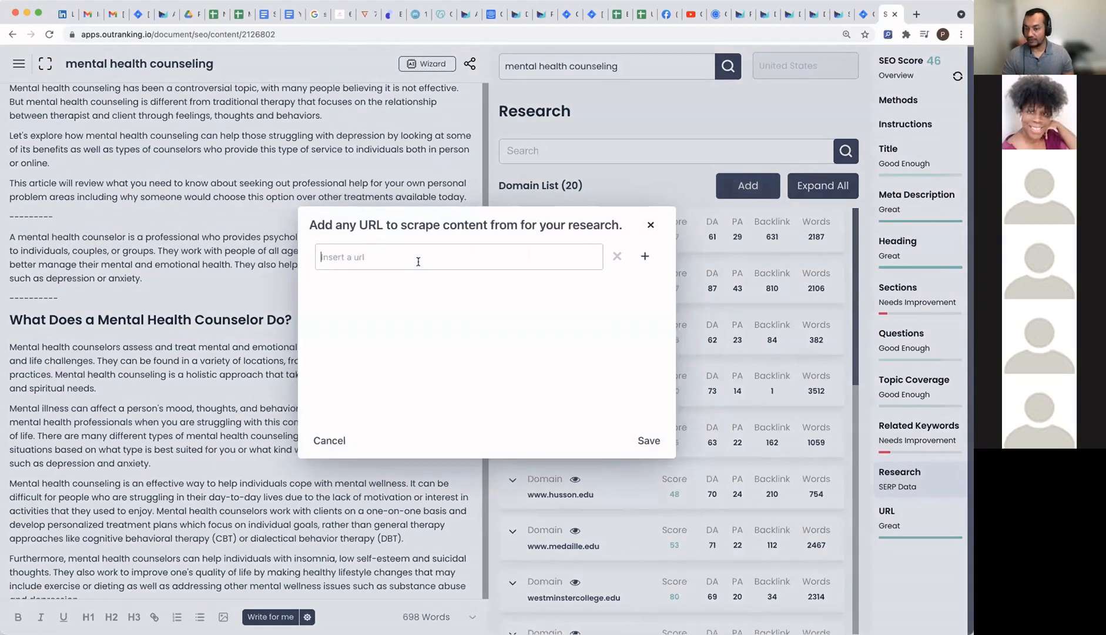
Step: Search Google in a new browser tab for "what does mental health counselor do" and look through the first page of results
left_click(916, 15)
type("gp")
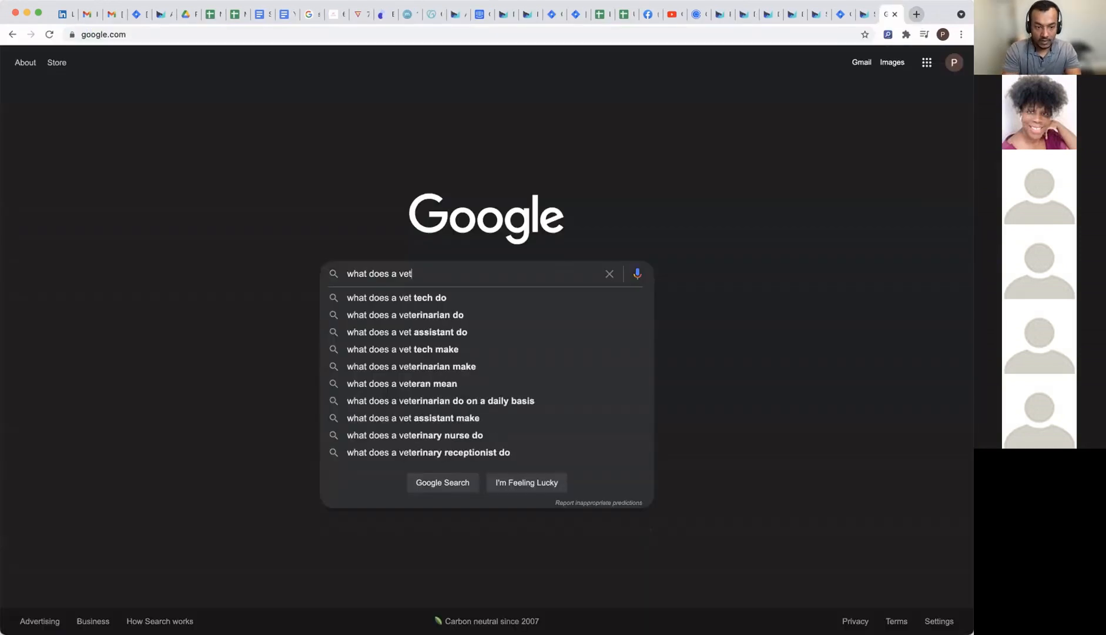
key("BackSpace")
key("BackSpace")
key("BackSpace")
key("BackSpace")
key("BackSpace")
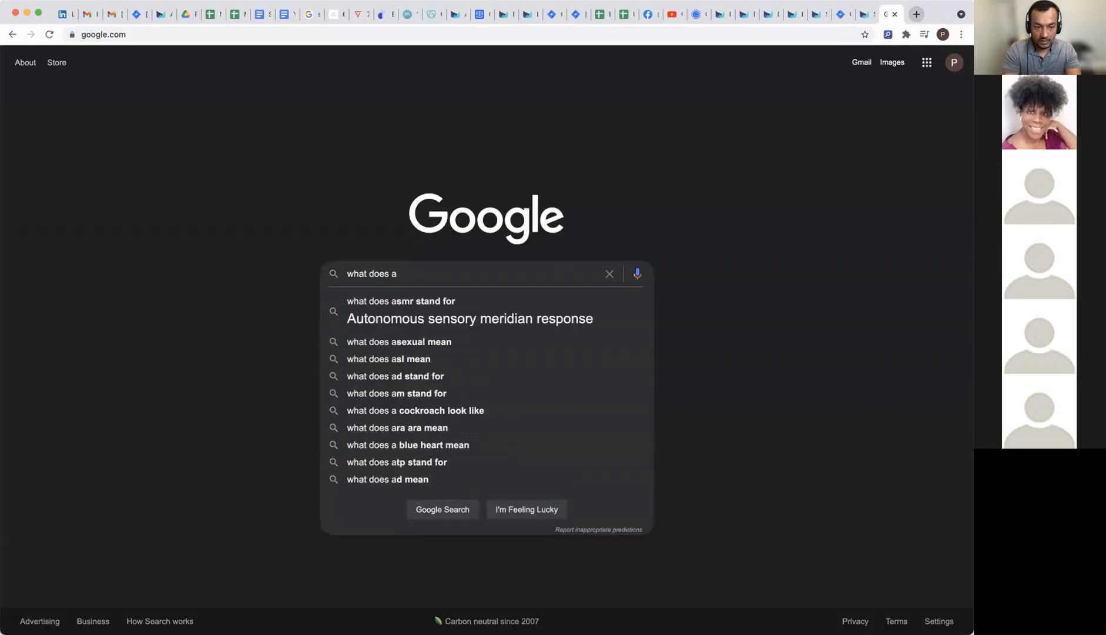
type("mental health")
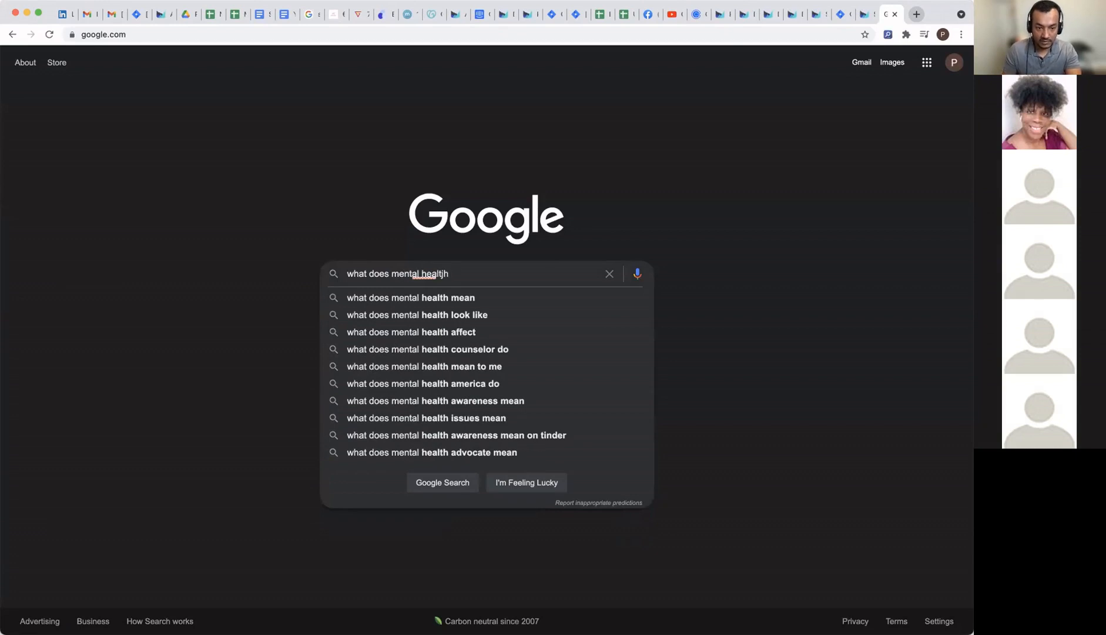
left_click(435, 349)
scroll(461, 364, "down", 15)
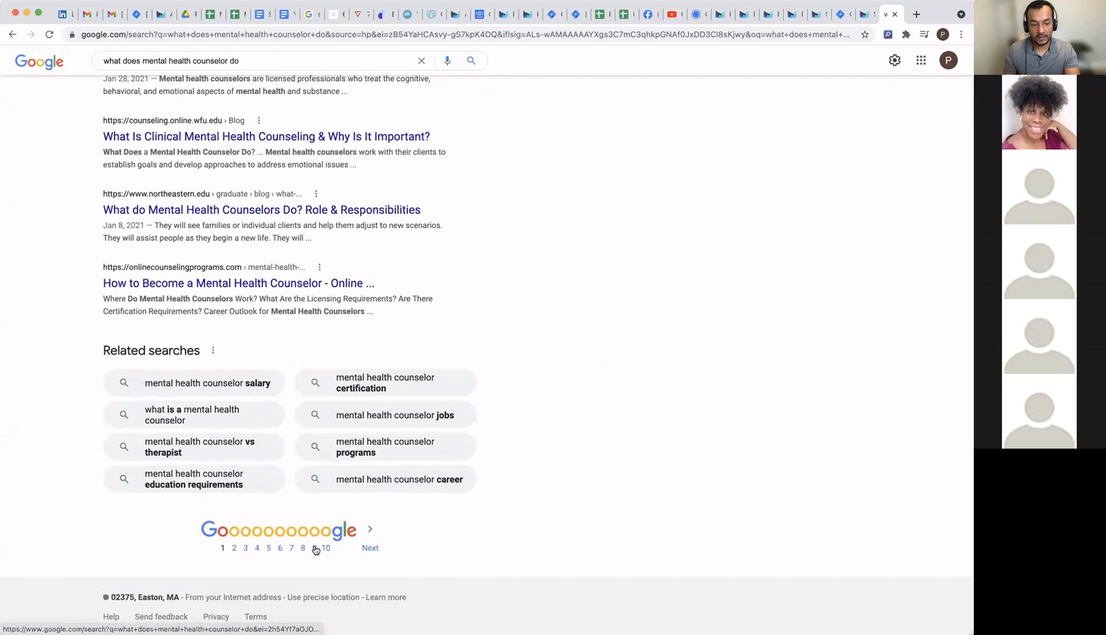
Step: Add the ducereinvestmentgroup.com mental health counselor article from page 9 of the Google results as a custom research URL
left_click(315, 548)
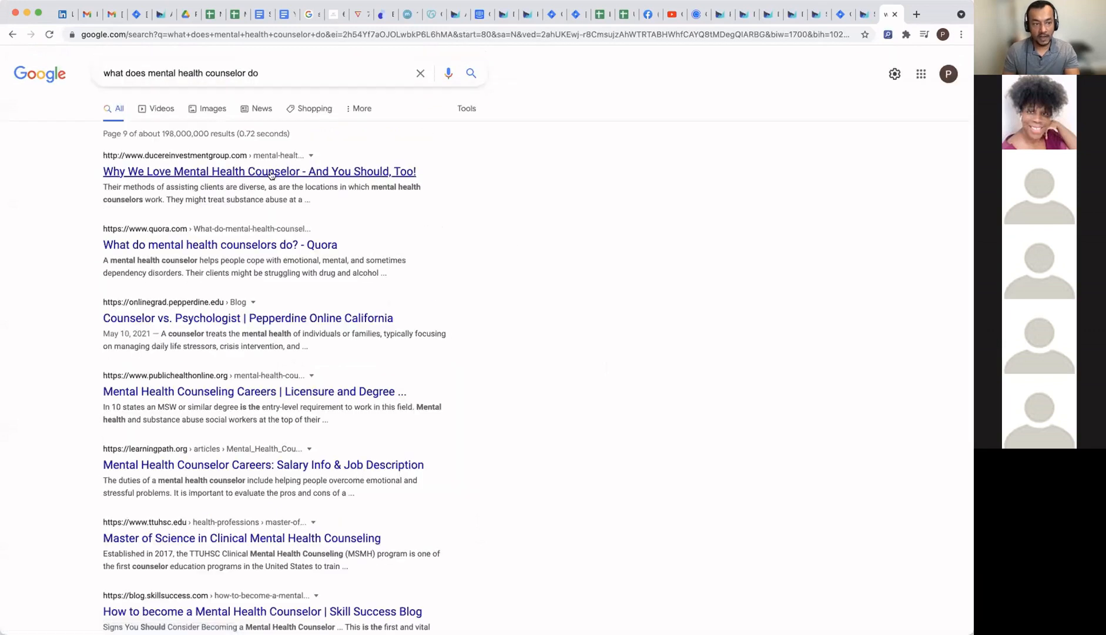
left_click(271, 177)
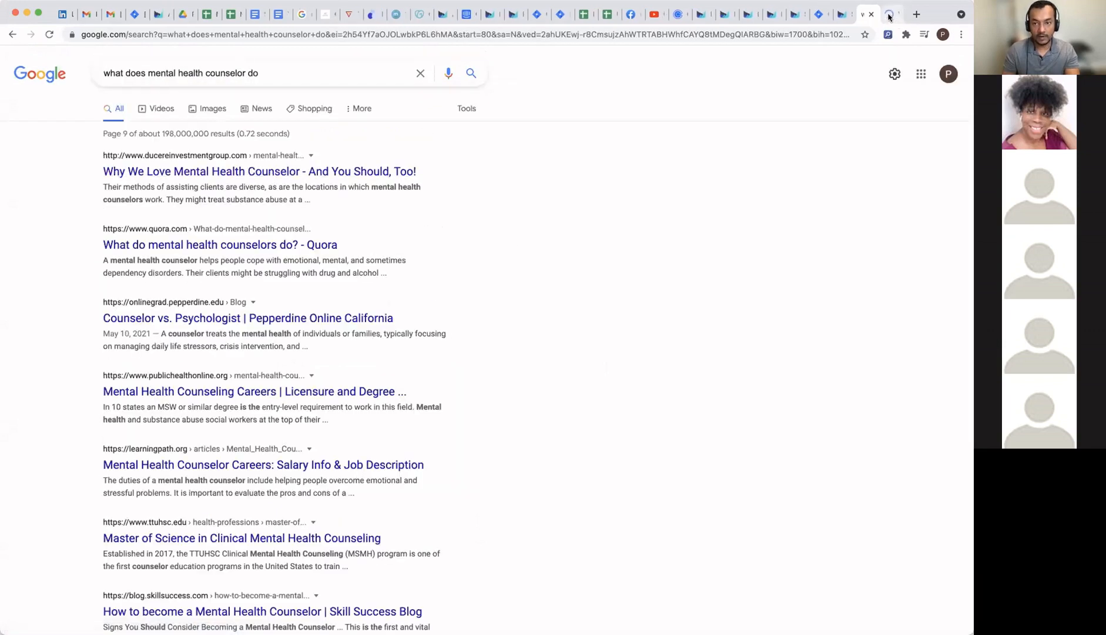
left_click(836, 22)
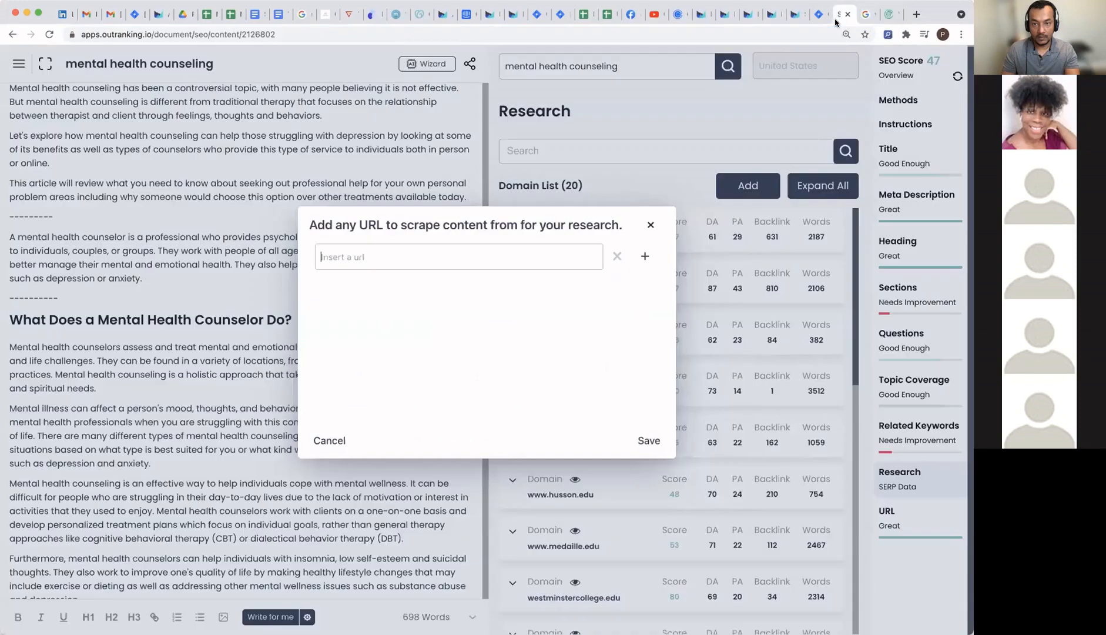
left_click(524, 256)
type("http://www.ducereinvestmentgroup.com/mental-health-counselor/")
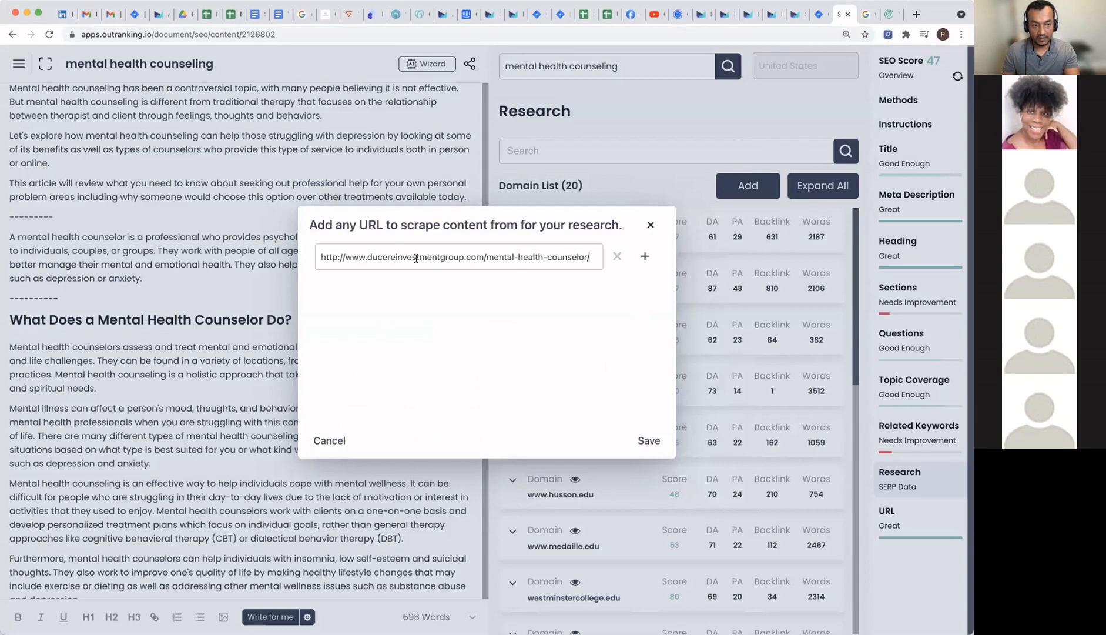
left_click(644, 257)
left_click(649, 441)
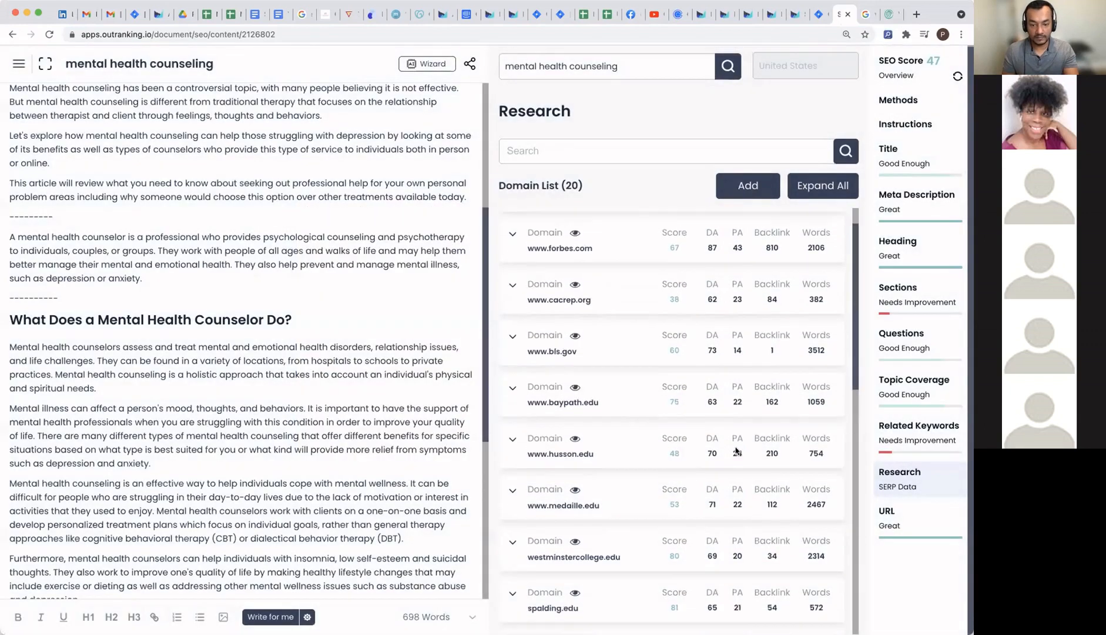
Step: Look through the refreshed research domain list for the ducereinvestmentgroup.com entry and check its word count
left_click(900, 385)
left_click(912, 485)
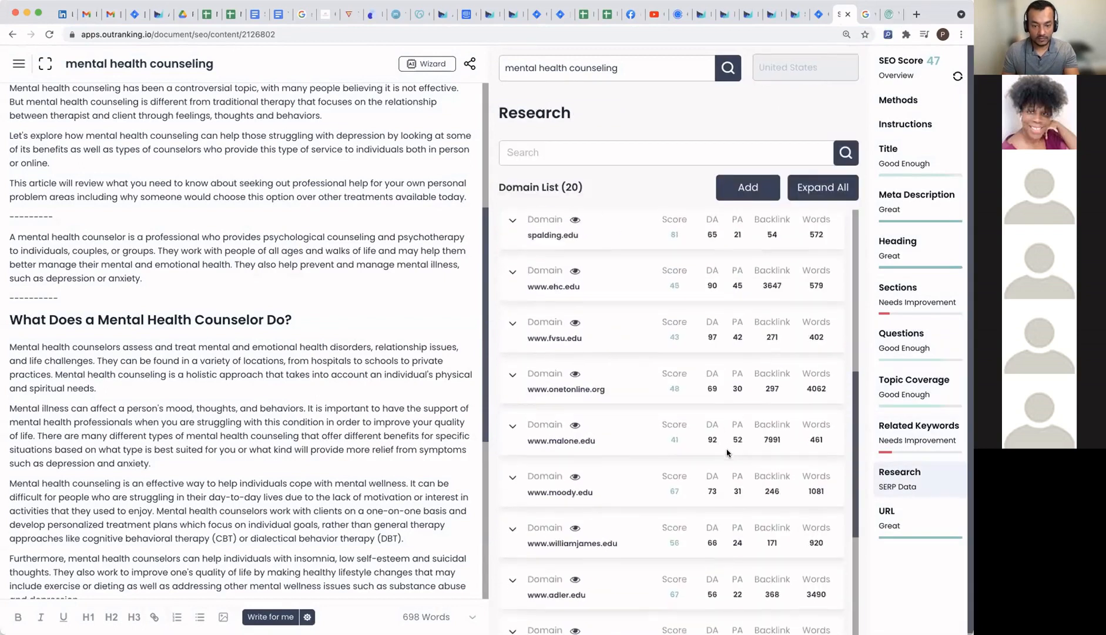
scroll(727, 452, "up", 11)
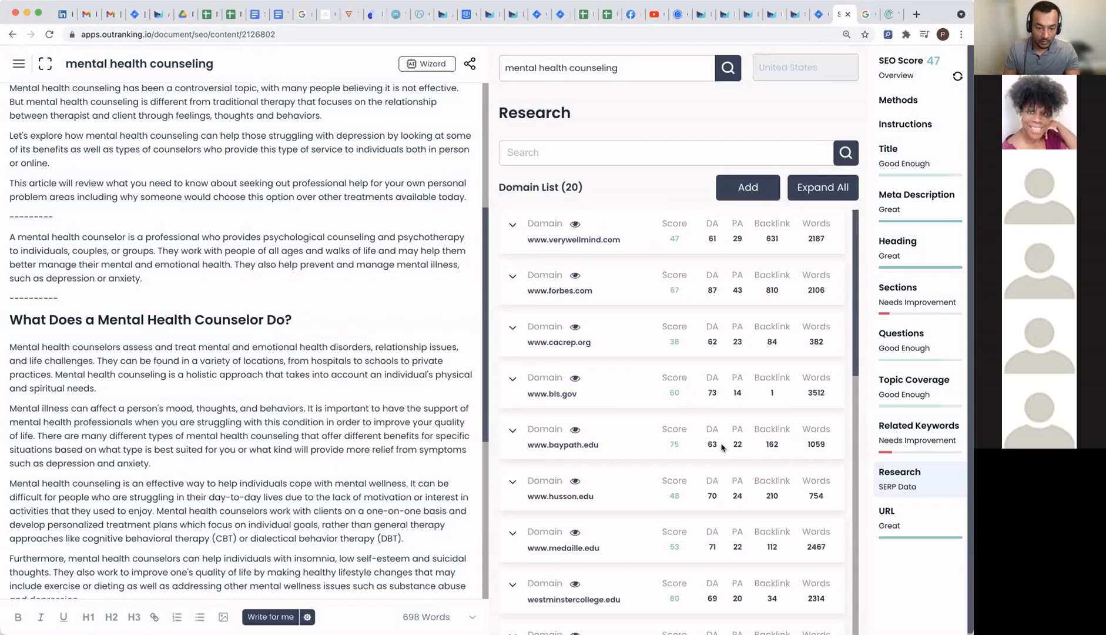
scroll(725, 450, "down", 3)
scroll(722, 448, "down", 8)
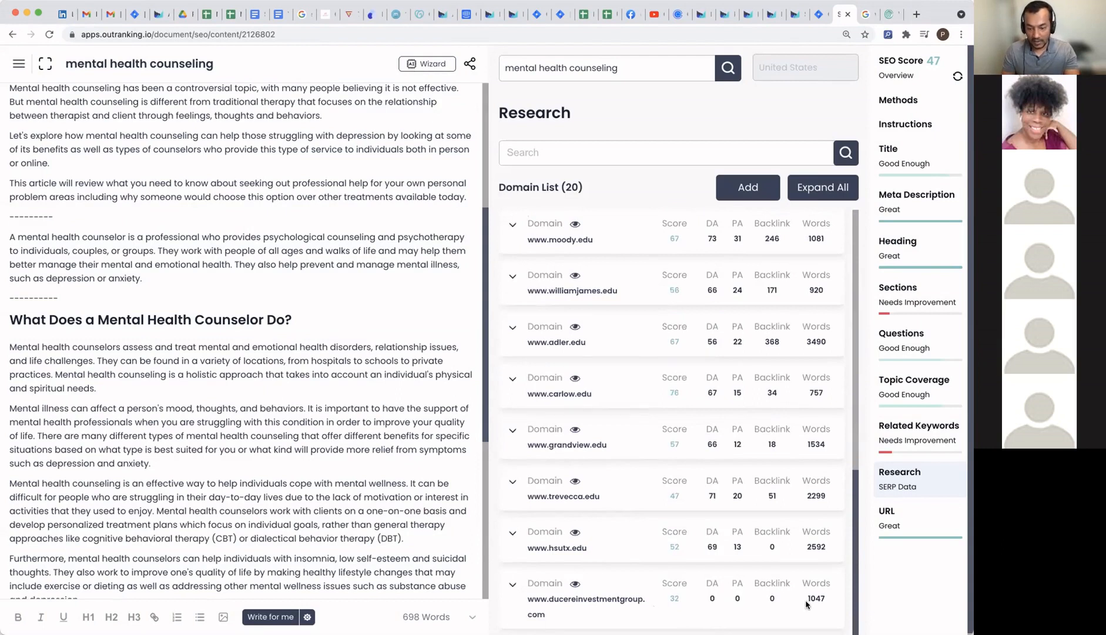
double_click(824, 600)
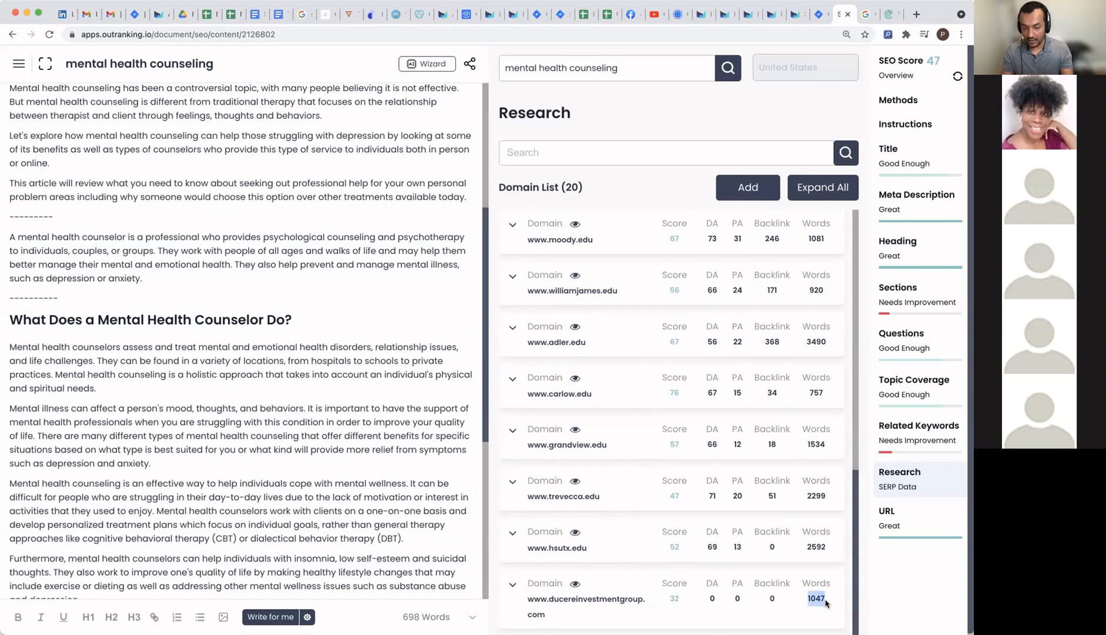
Step: Exclude every research domain except ducereinvestmentgroup.com as a content source
left_click(574, 533)
left_click(574, 481)
left_click(574, 430)
left_click(575, 377)
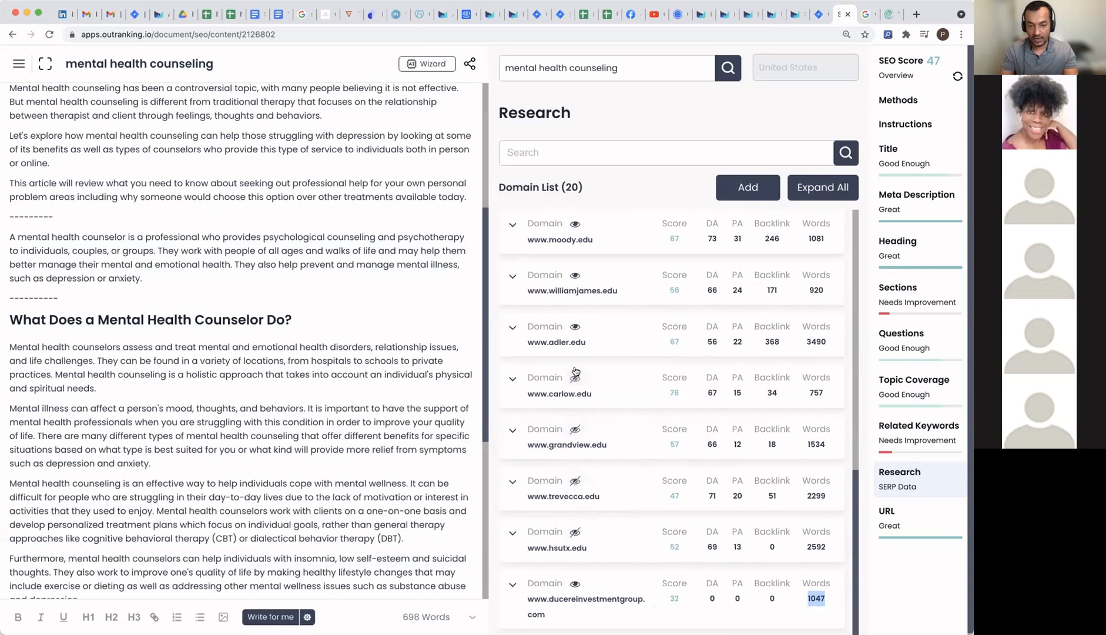
scroll(576, 311, "down", 7)
left_click(575, 324)
left_click(574, 273)
left_click(575, 221)
scroll(575, 235, "up", 3)
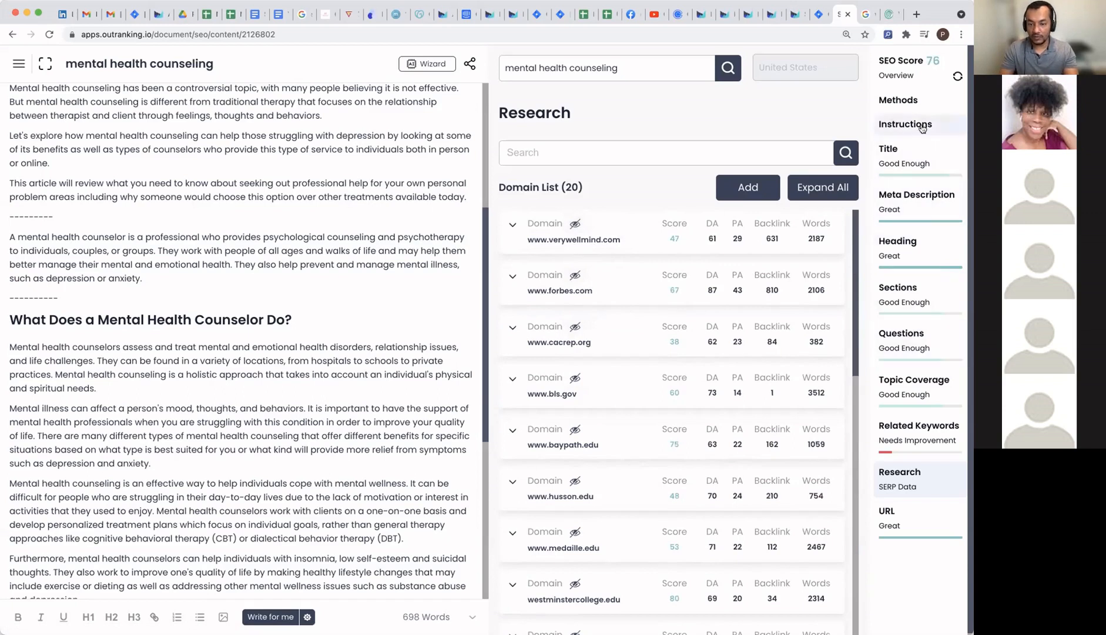
Step: Delete all concepts from the outline section "What does counseling psychologist do?"
left_click(931, 300)
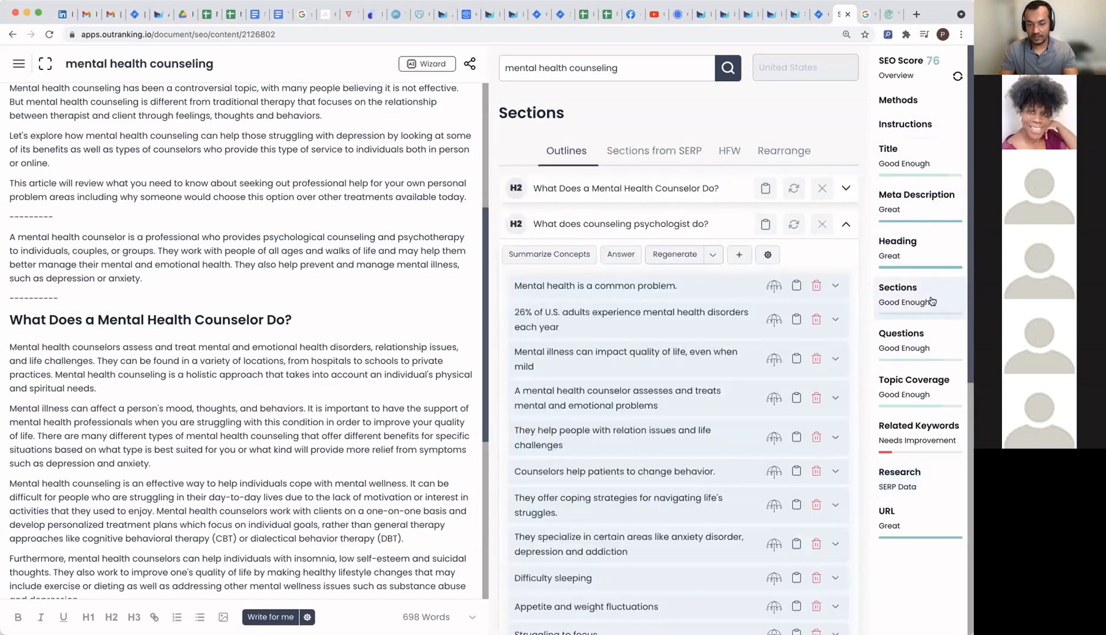
left_click(815, 286)
left_click(815, 285)
left_click(815, 287)
left_click(815, 287)
left_click(815, 287)
left_click(816, 286)
left_click(815, 288)
left_click(815, 288)
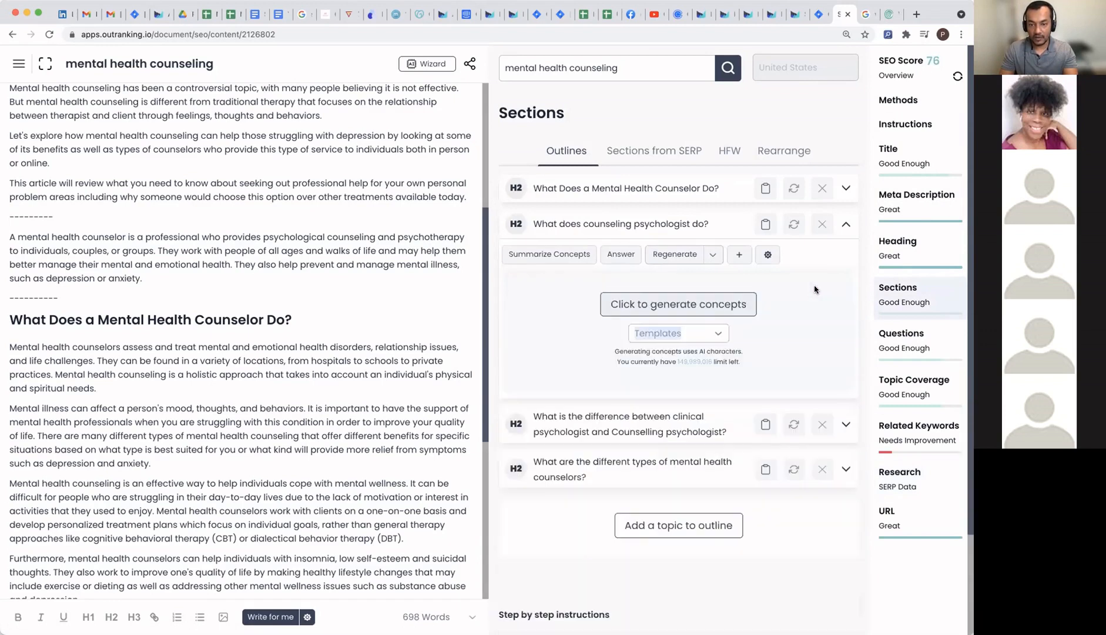
Step: Clear the section's source text and generate its concepts again, deleting the blank concept and the "Family Addiction Specialist" co-founder one
left_click(767, 254)
key("ctrl+a")
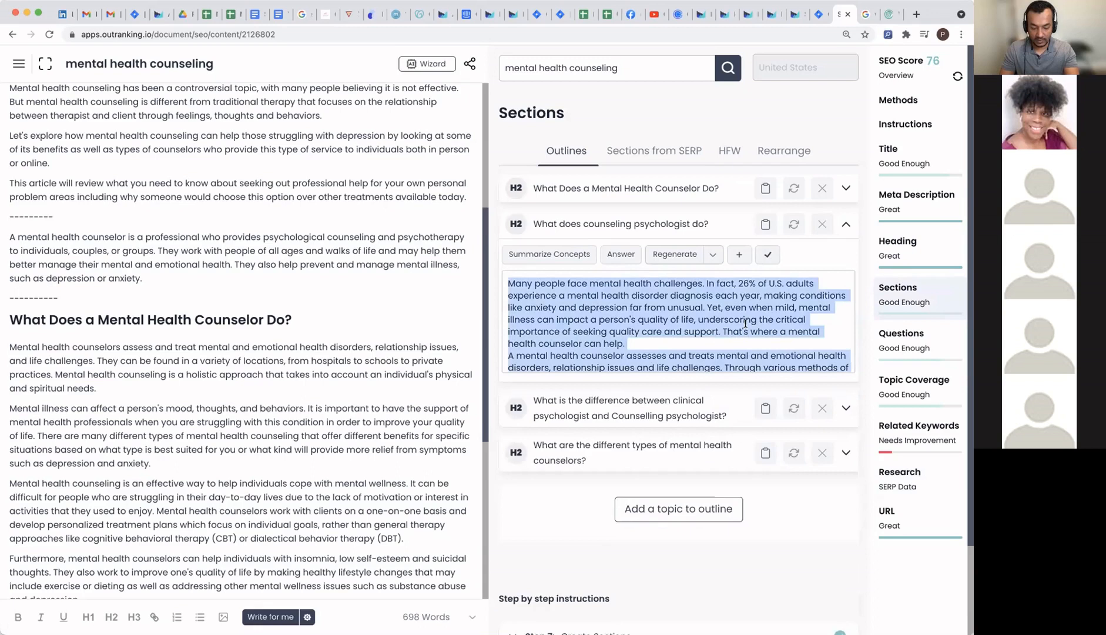
key("BackSpace")
left_click(767, 254)
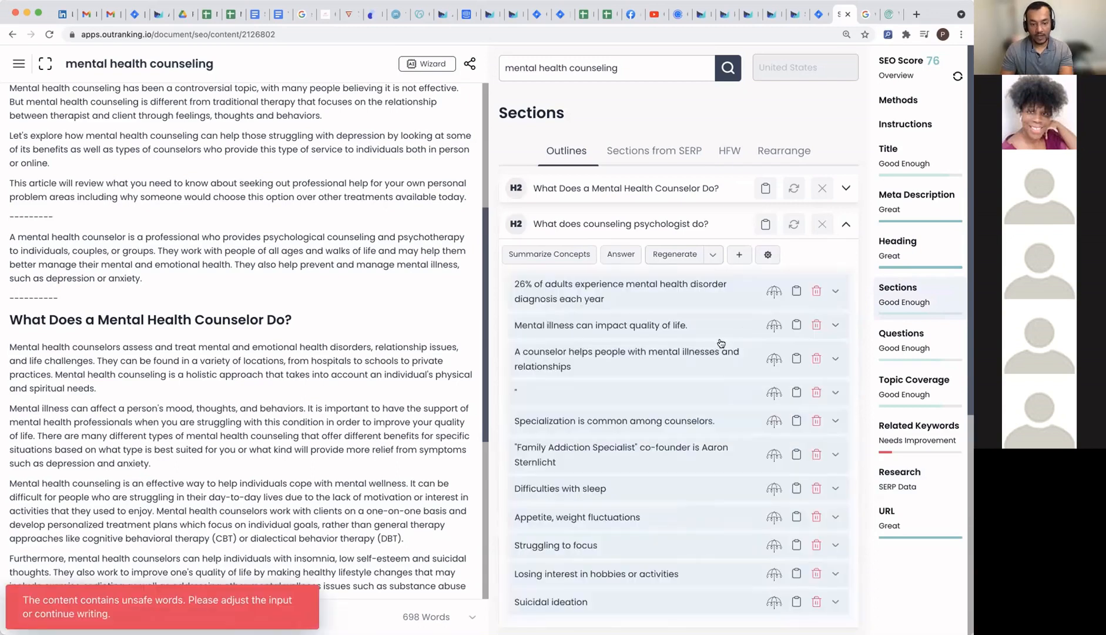
left_click(816, 393)
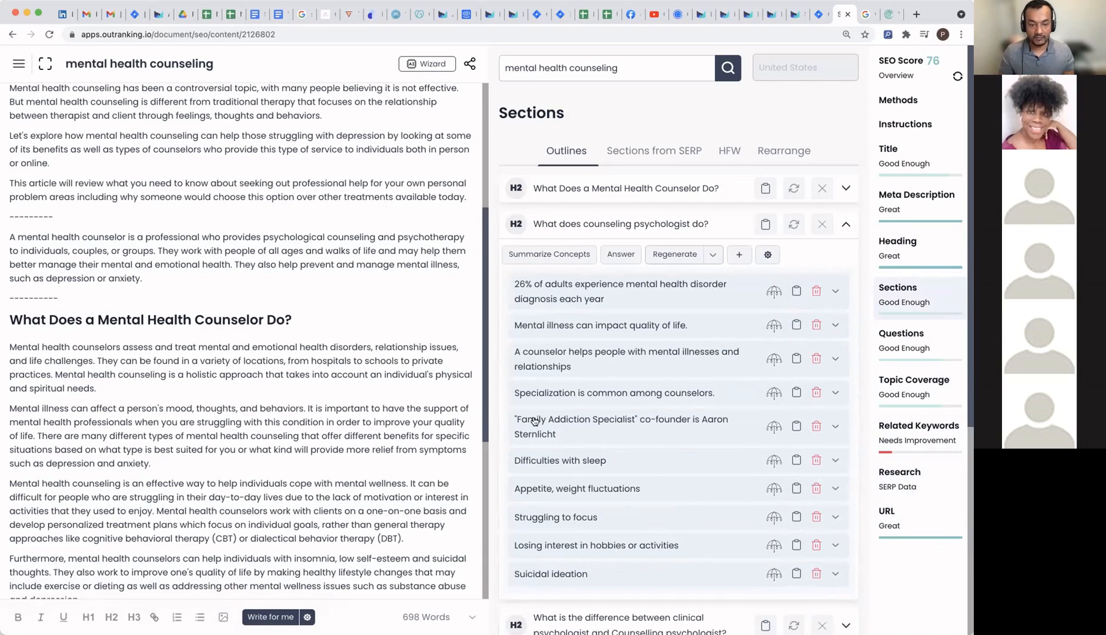
left_click(816, 426)
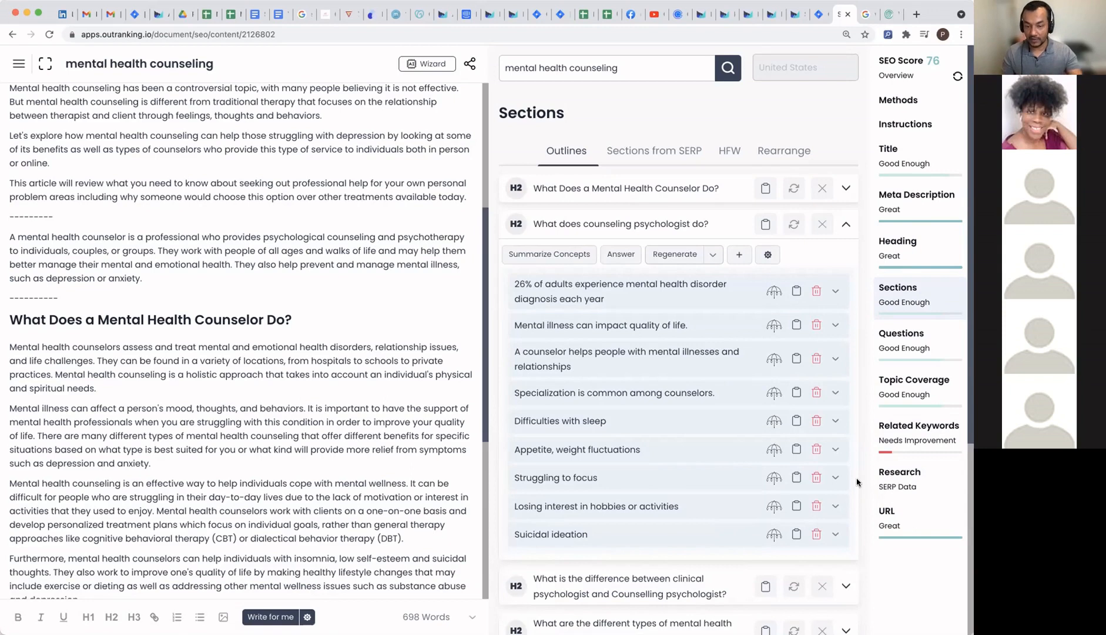
Step: Replace the source text of "What does counseling psychologist do?" with the "Licensed Mental Health Counselors" passage, including its training requirements, from ducereinvestmentgroup.com
left_click(908, 490)
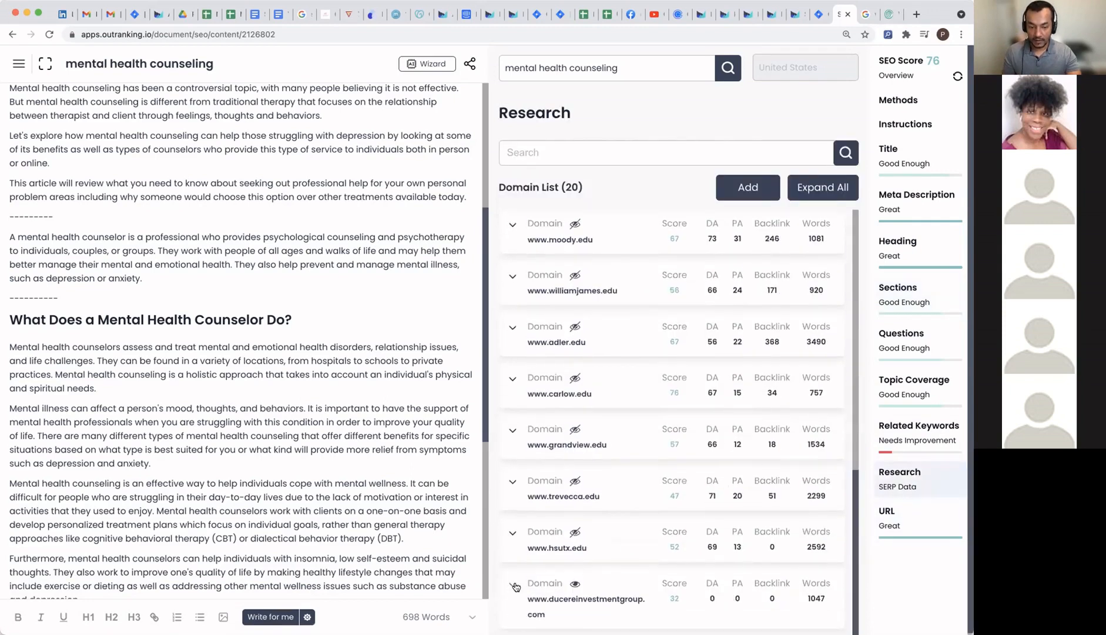
left_click(512, 585)
scroll(666, 518, "down", 10)
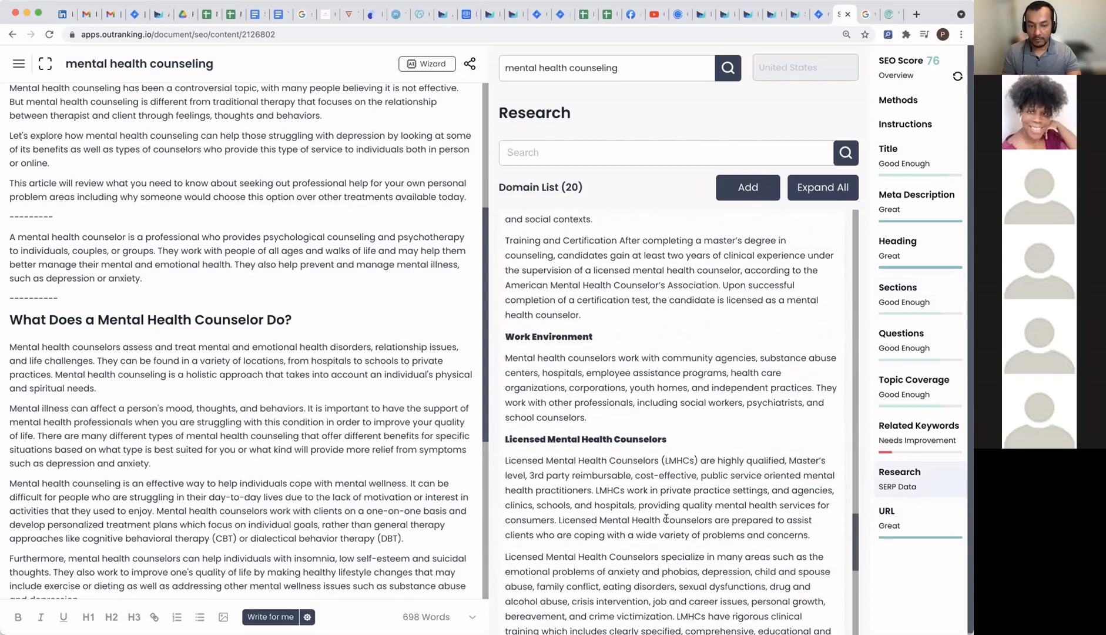
scroll(667, 518, "down", 3)
left_click_drag(502, 299, 728, 576)
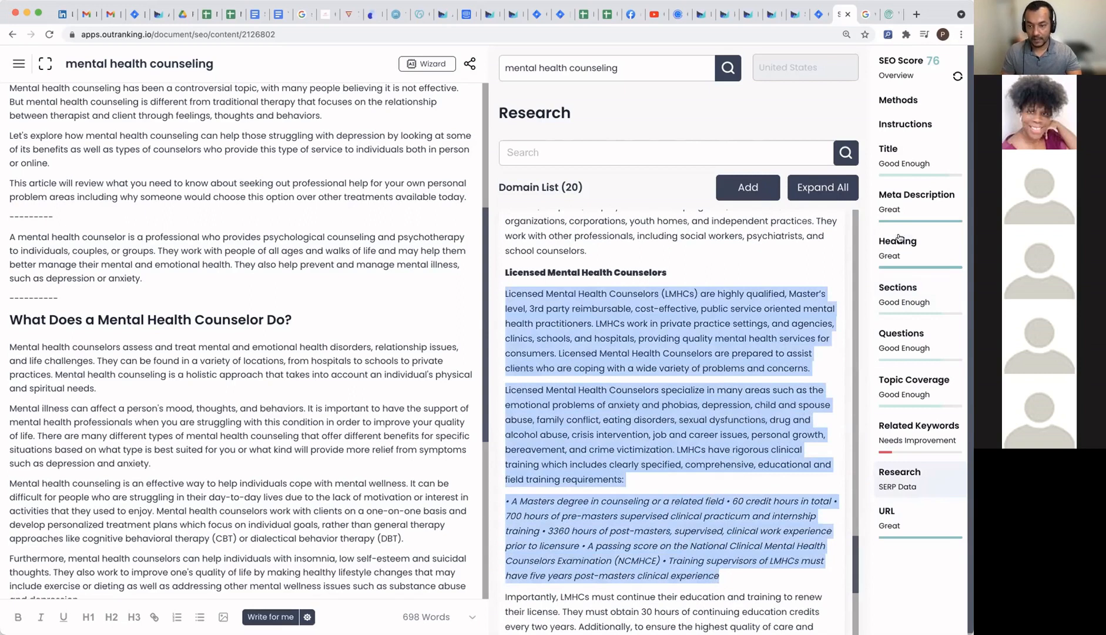
left_click(915, 302)
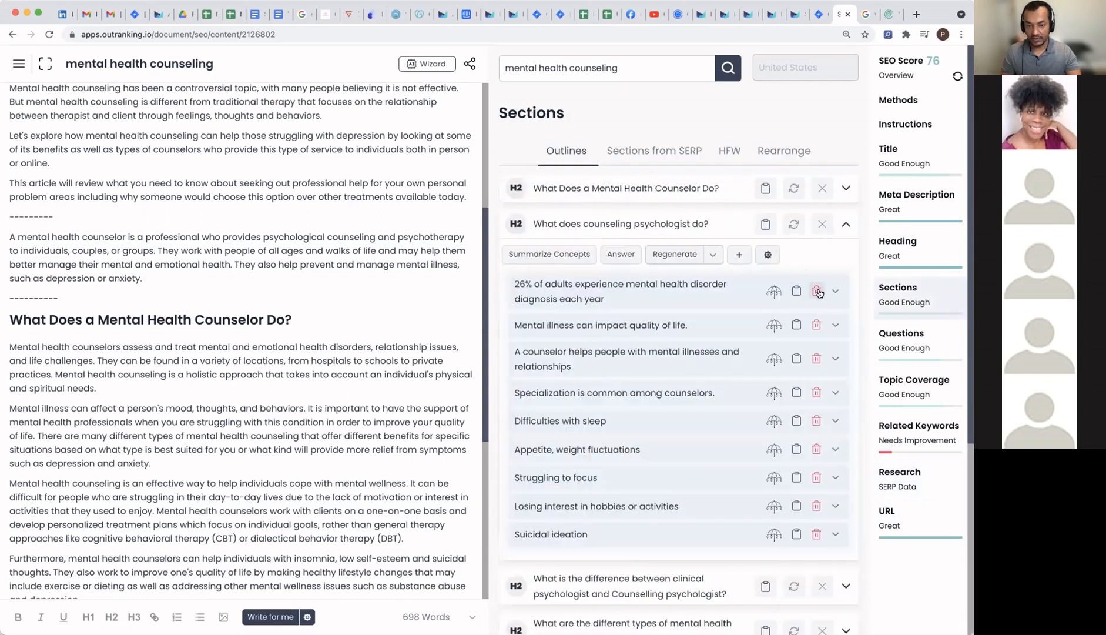
left_click(768, 255)
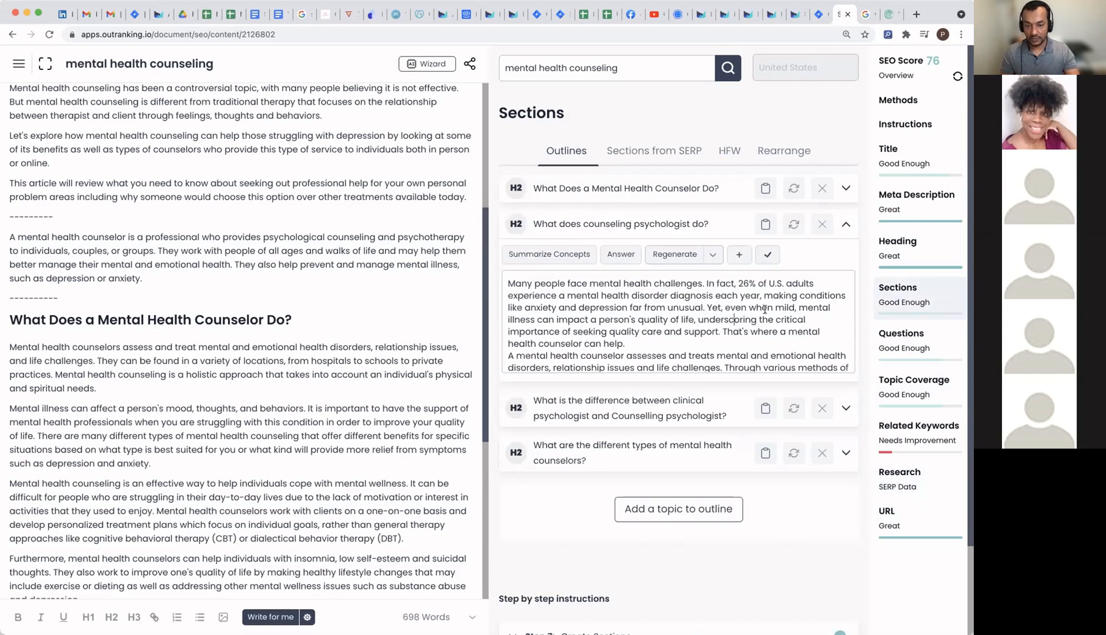
key("ctrl+a")
key("ctrl+v")
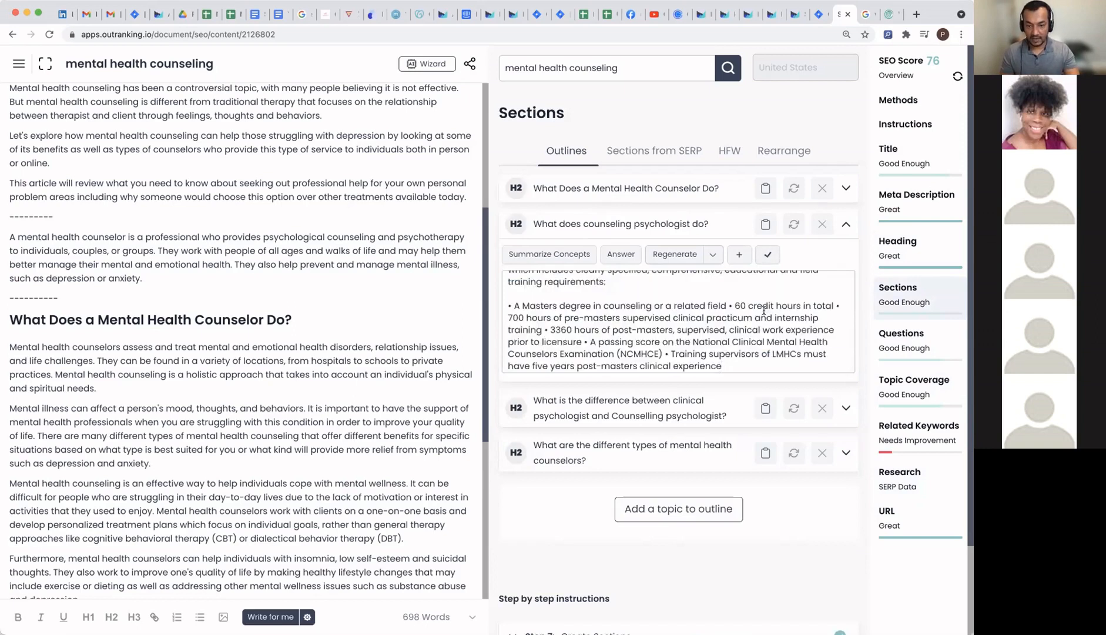
left_click(767, 254)
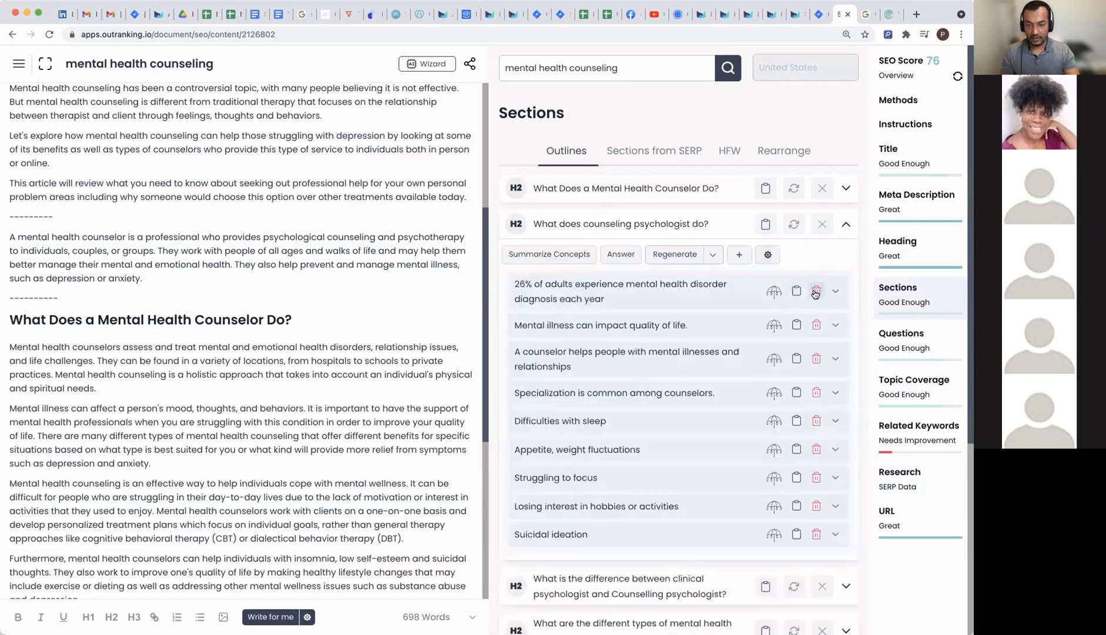
Step: Delete the section's old concepts and generate new ones from the replaced source text
double_click(815, 292)
double_click(815, 291)
triple_click(815, 290)
double_click(815, 291)
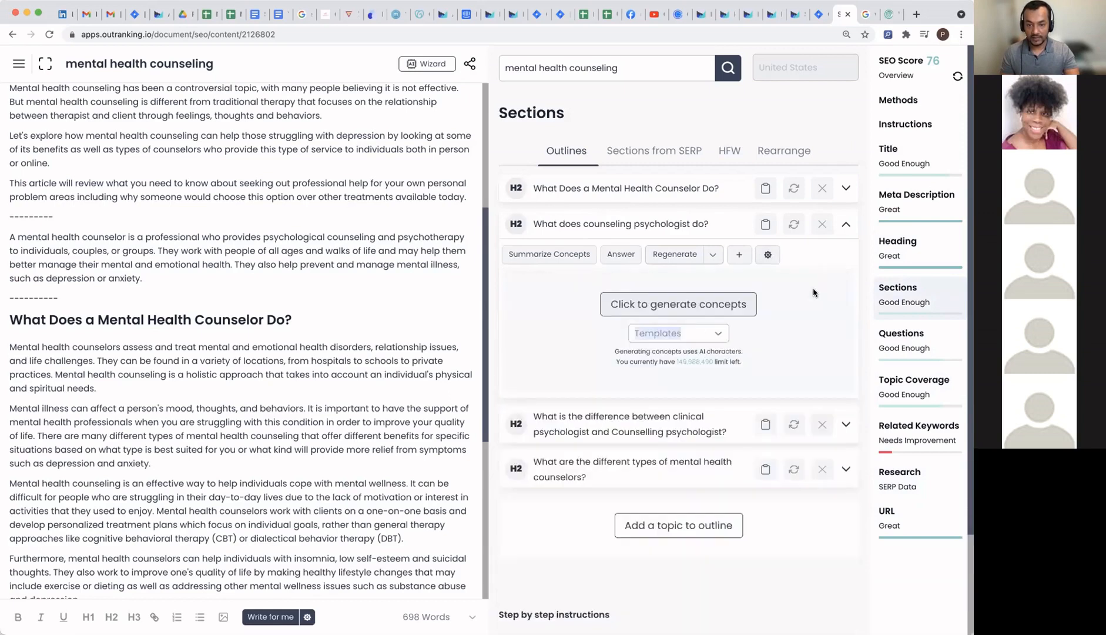
left_click(676, 301)
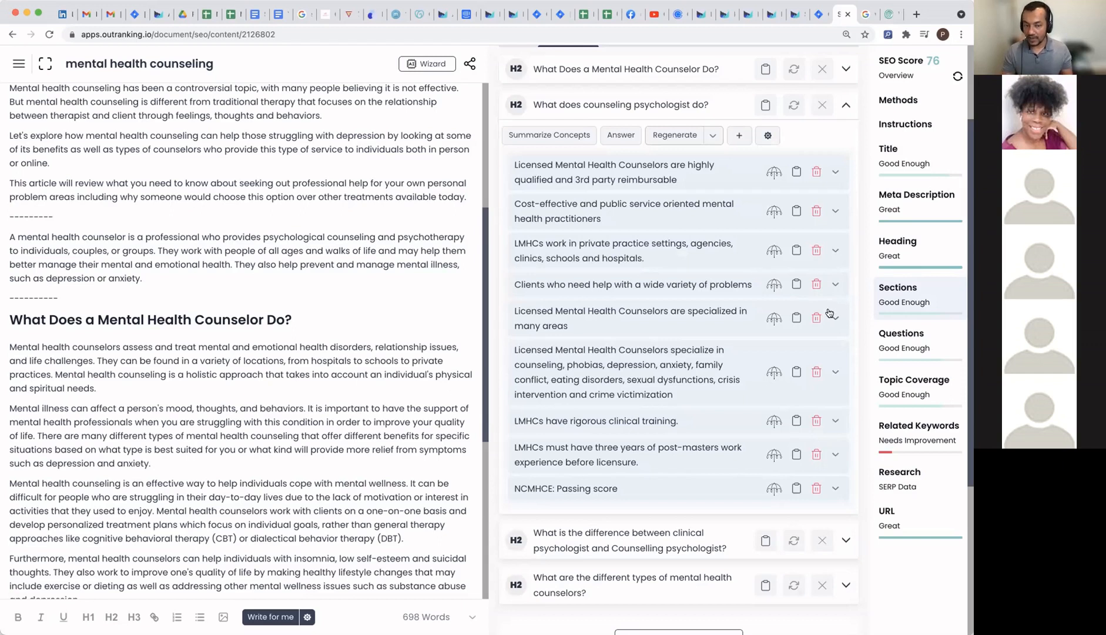
Step: Compare the concept "Licensed Mental Health Counselors are highly qualified and 3rd party reimbursable" with the wording of the section's source text
left_click(620, 179)
triple_click(618, 176)
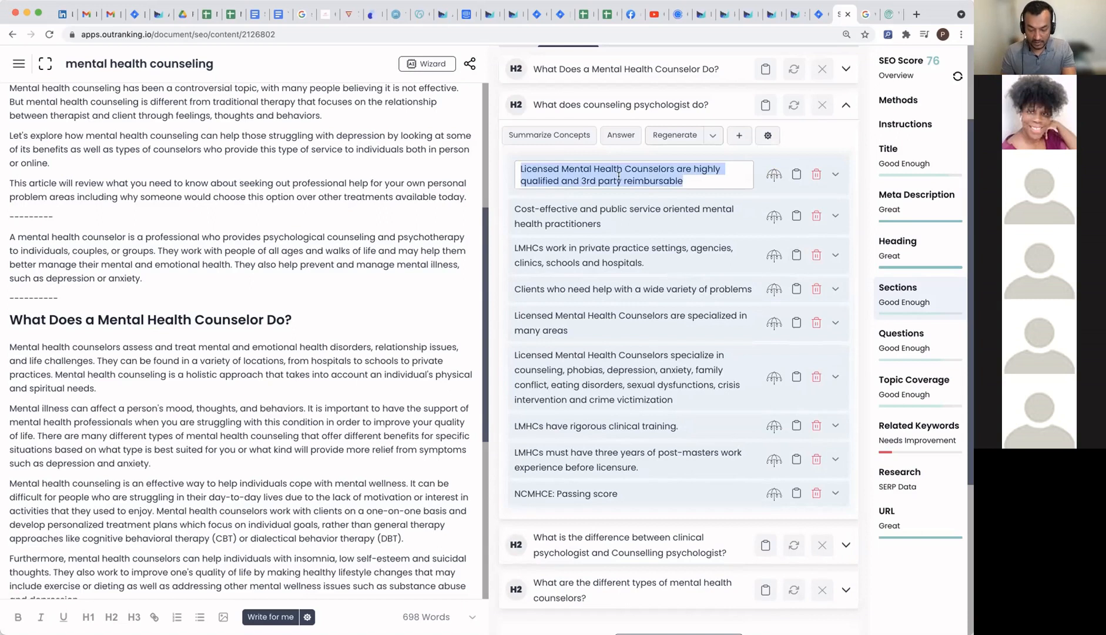
key("super+f")
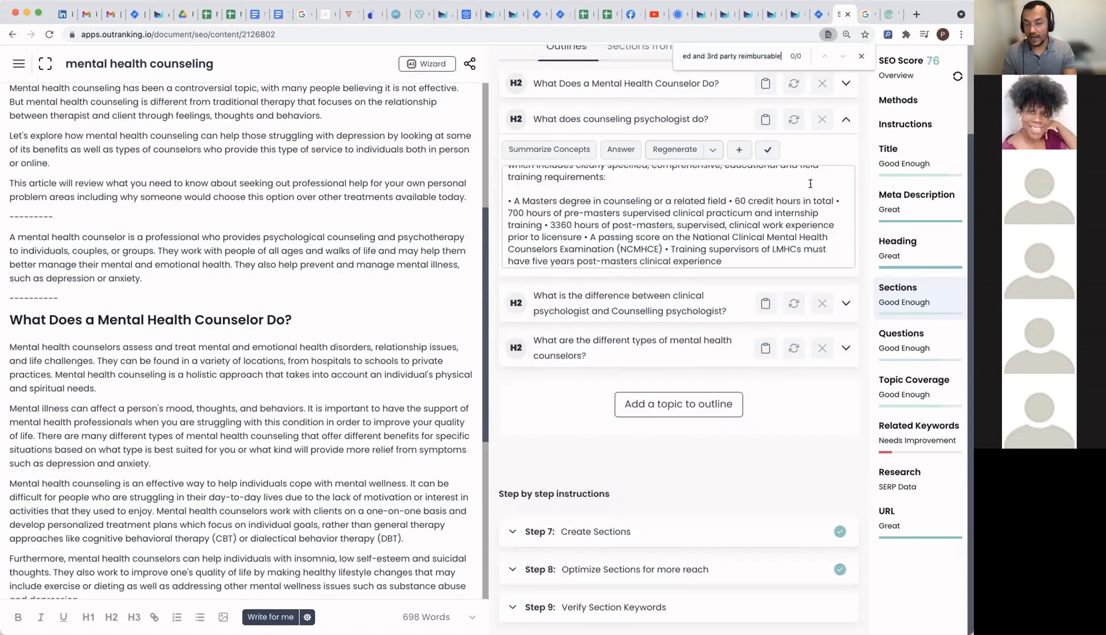
scroll(758, 235, "up", 5)
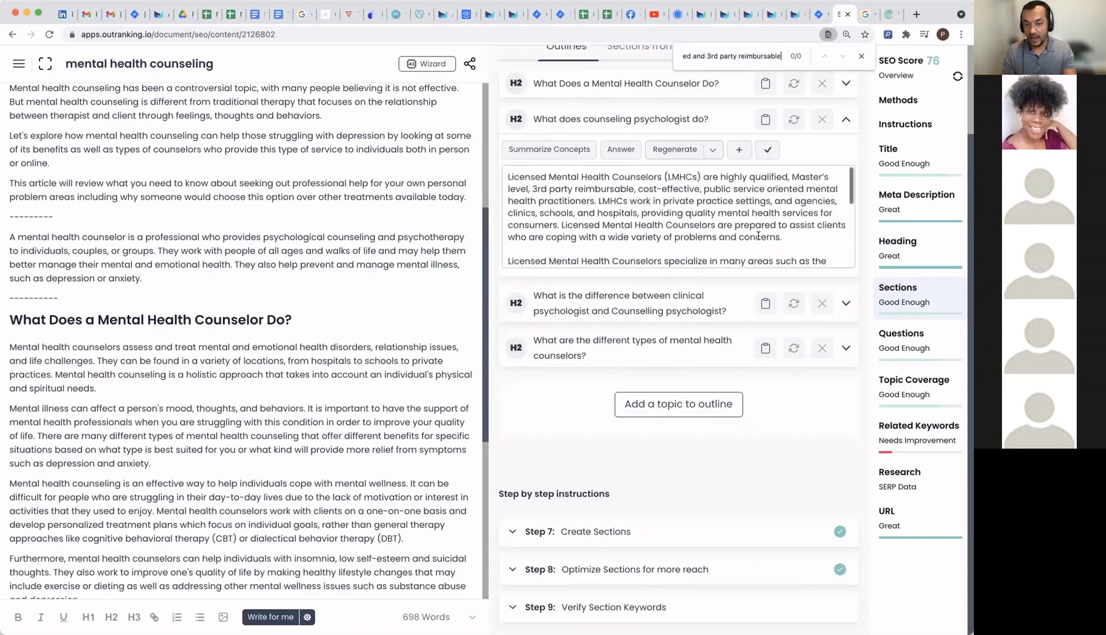
scroll(758, 235, "down", 5)
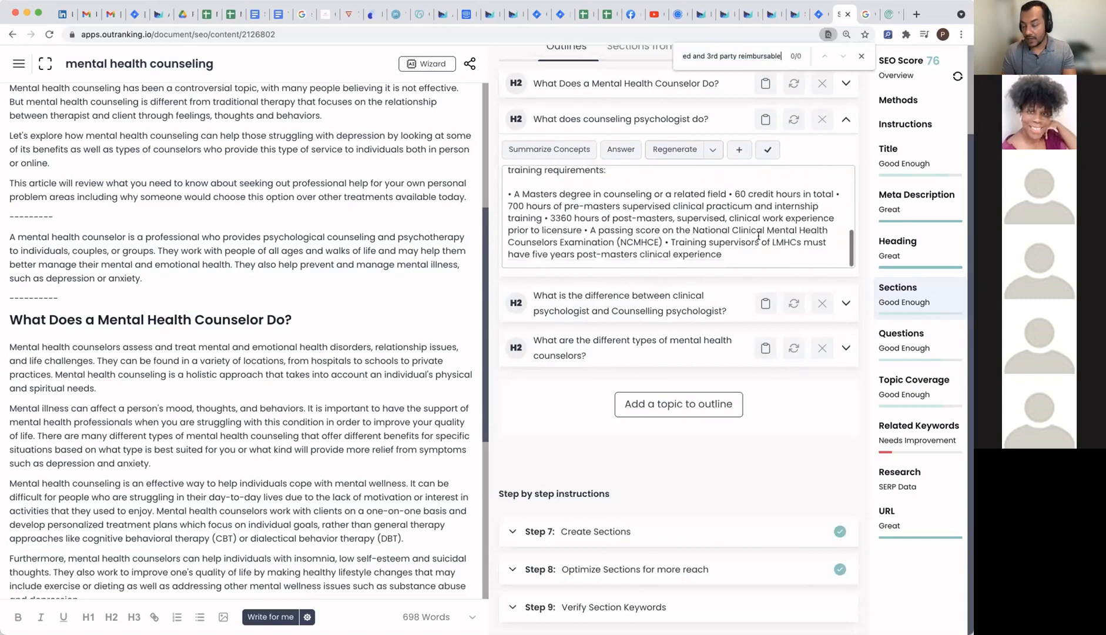
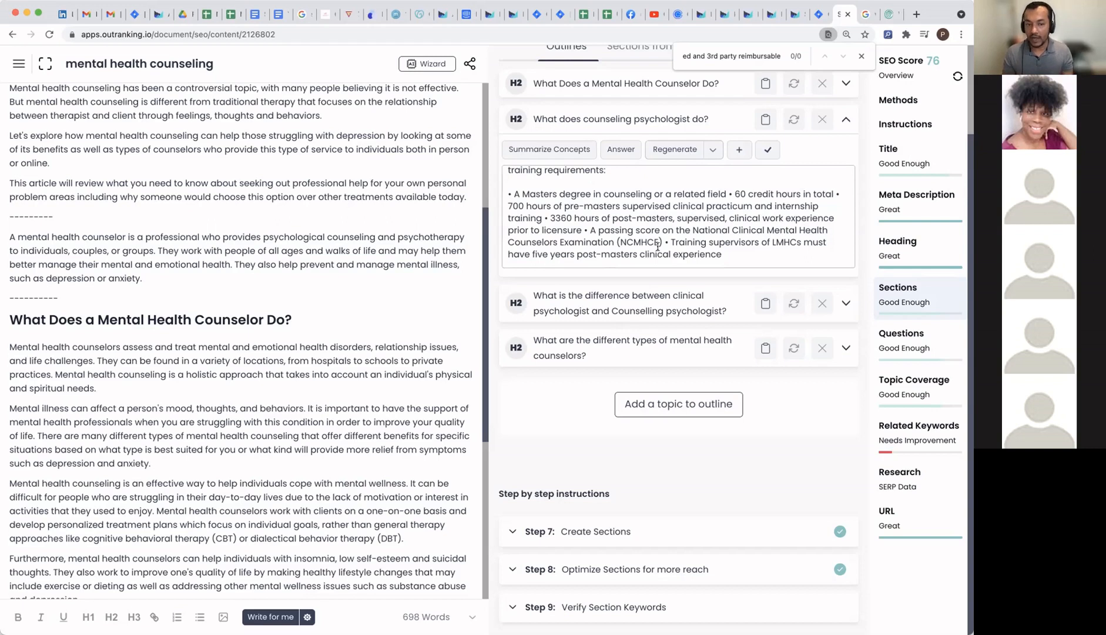
scroll(732, 227, "up", 3)
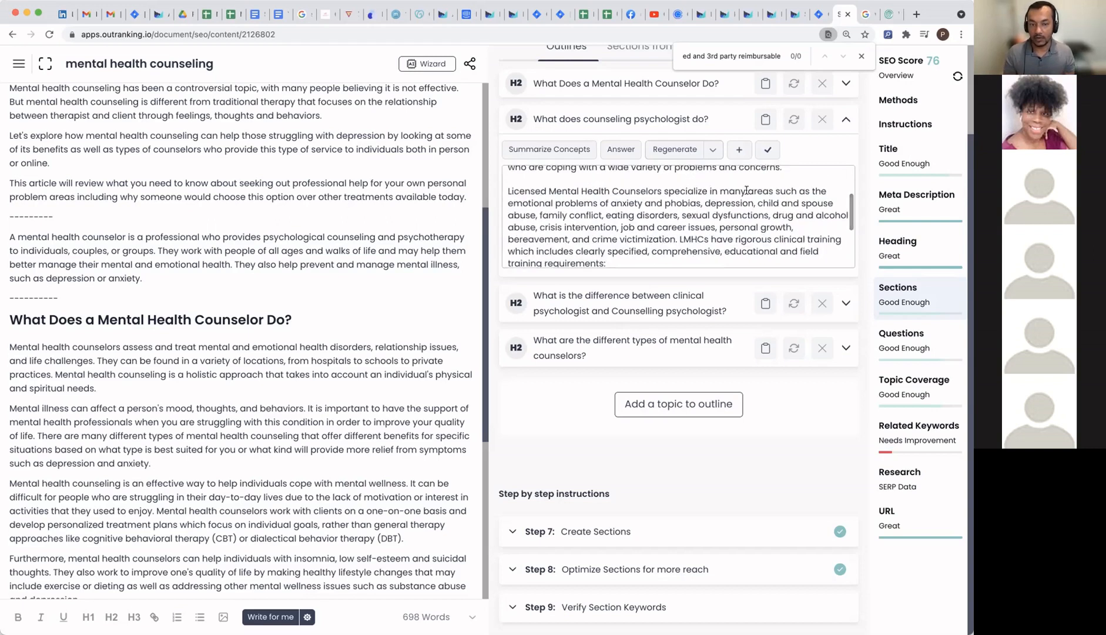
left_click(767, 151)
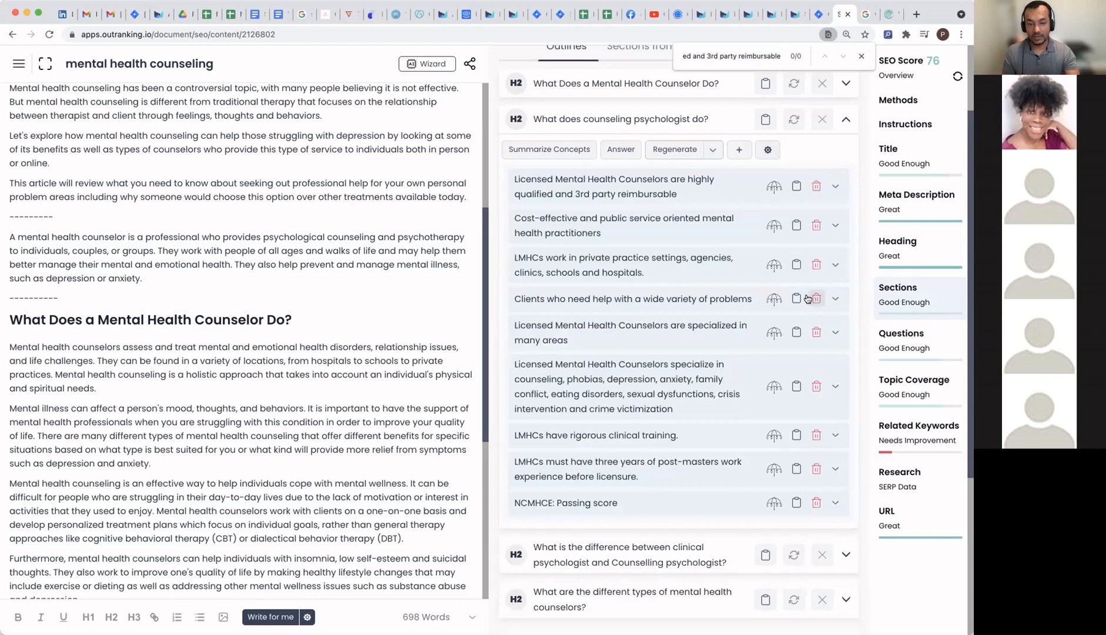
Step: Delete the first five concepts of "What does counseling psychologist do?" and expand the section on clinical versus counselling psychologists
left_click(817, 186)
left_click(817, 186)
left_click(817, 185)
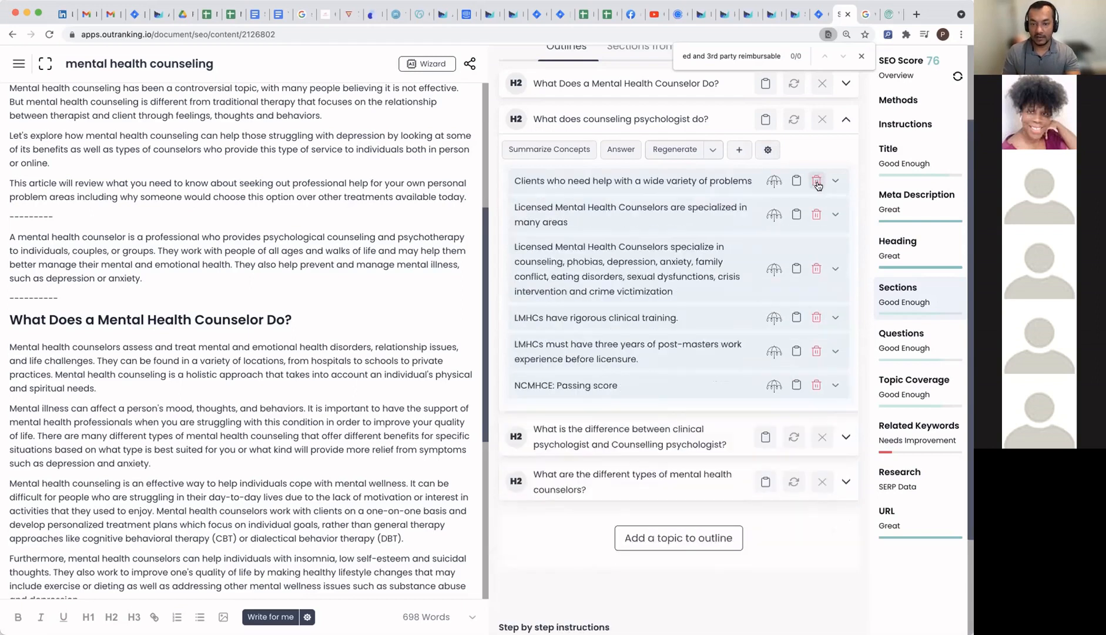
left_click(817, 185)
left_click(817, 186)
left_click(845, 372)
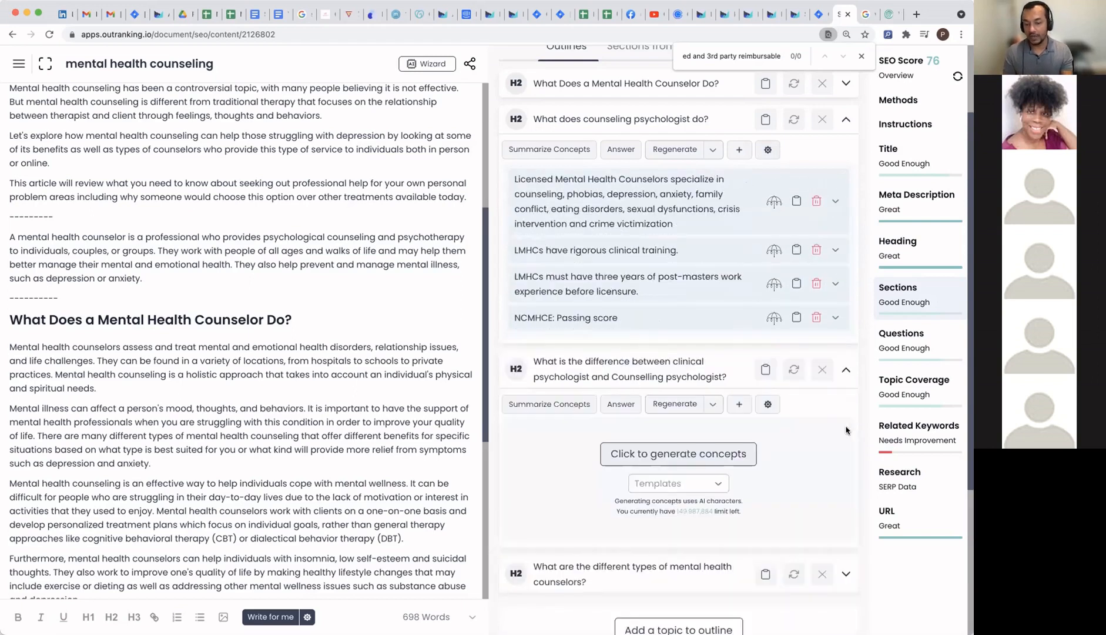
Step: Generate concepts for the section on clinical versus counselling psychologists using the Steps template
scroll(796, 464, "down", 2)
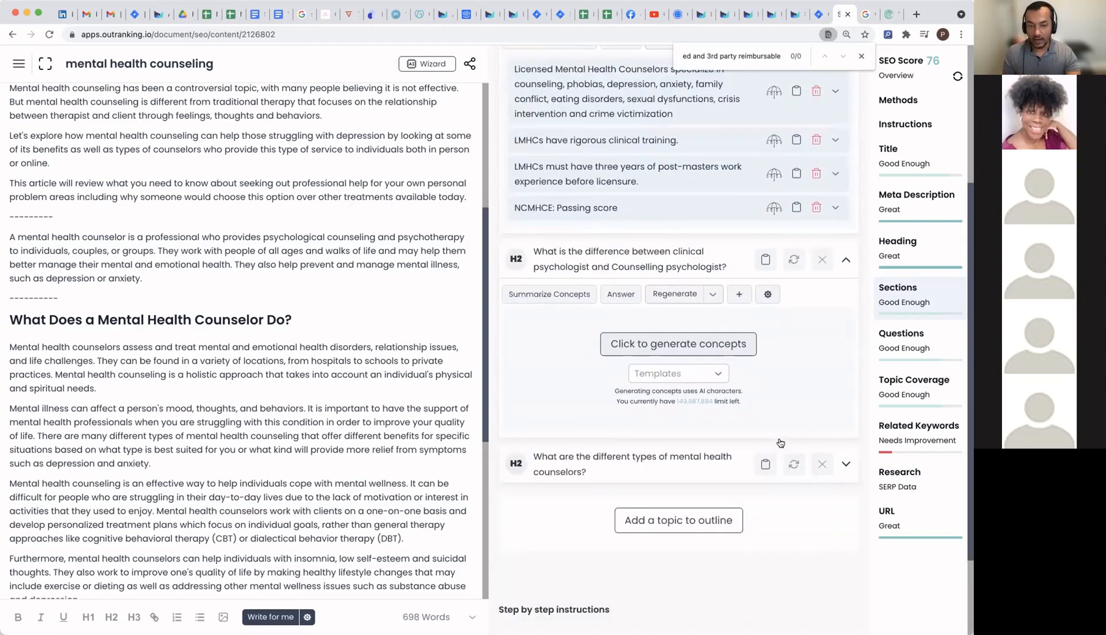
left_click(724, 376)
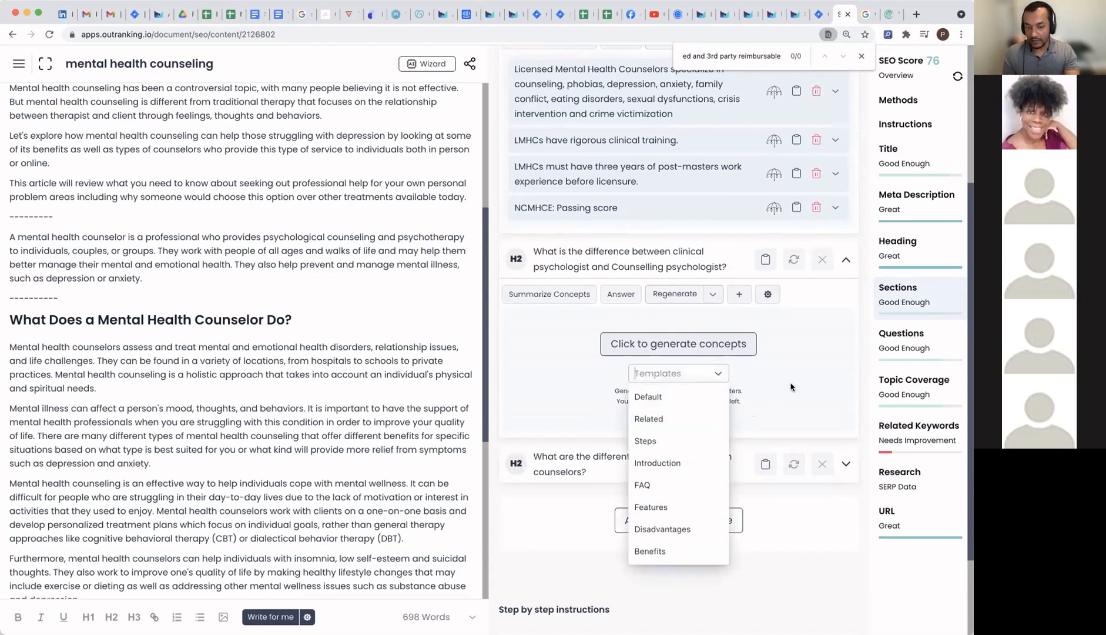
left_click(643, 445)
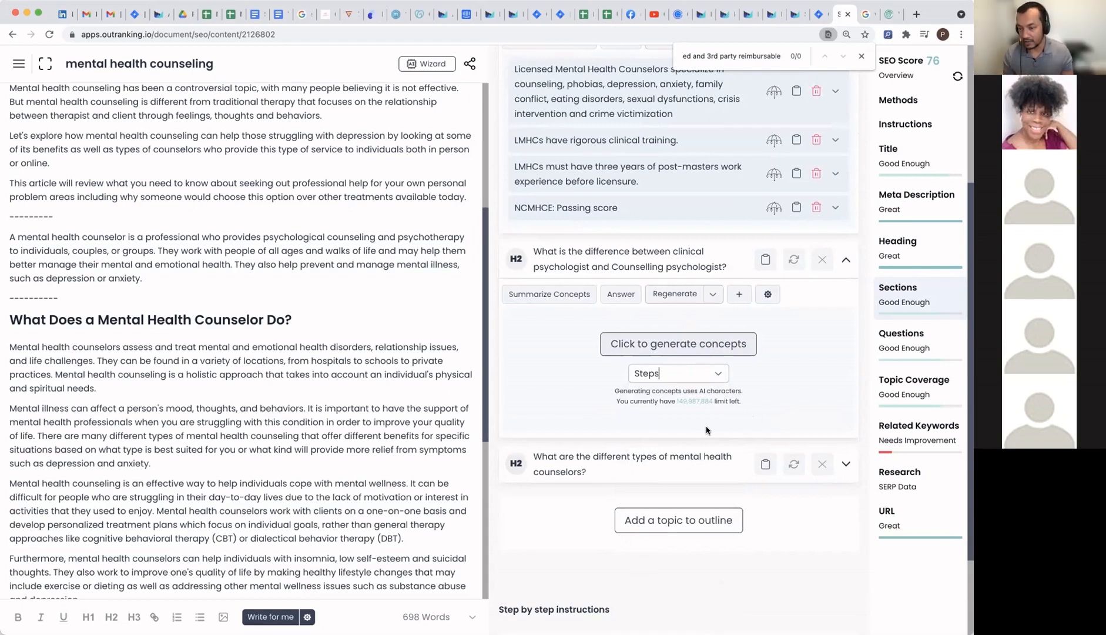
left_click(666, 351)
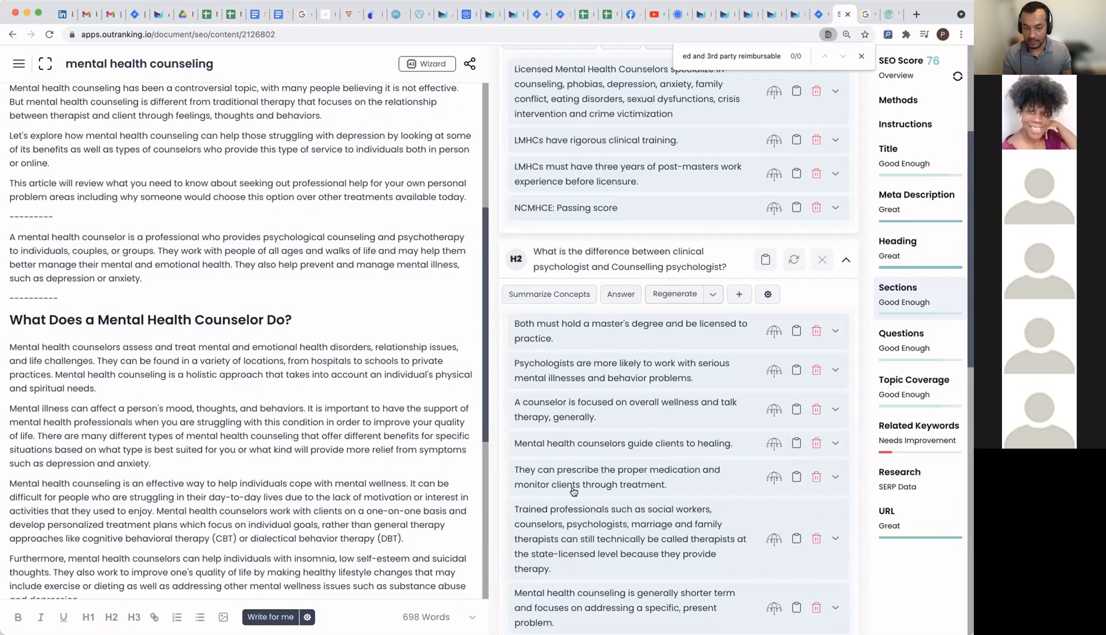
Step: Review the generated concepts on clinical versus counselling psychologists and those under "What Does a Mental Health Counselor Do?"
scroll(598, 422, "down", 1)
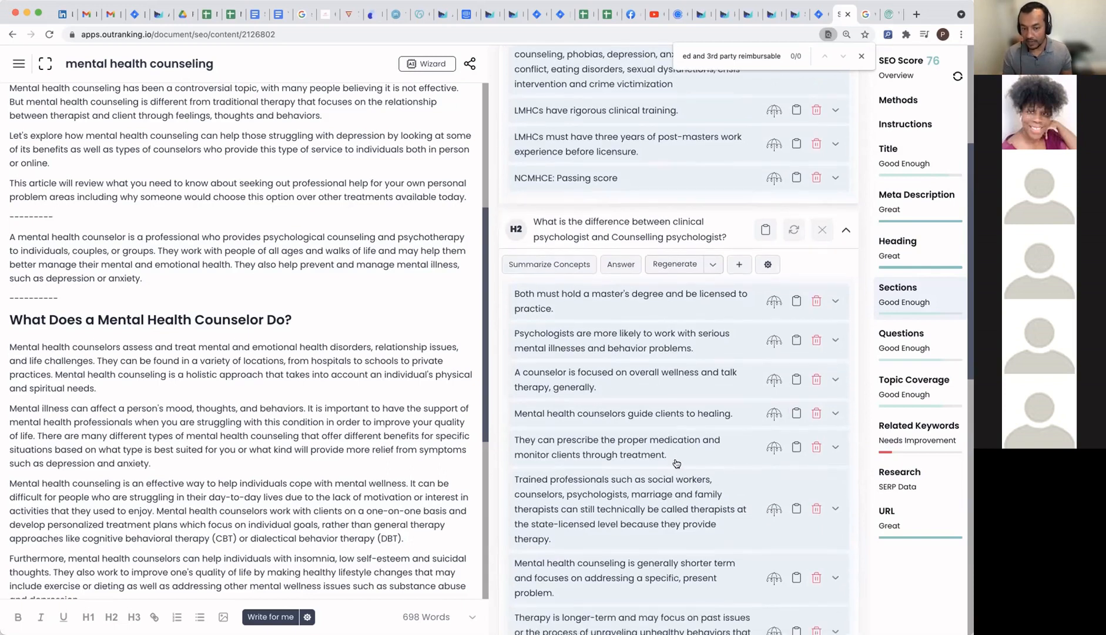
scroll(671, 464, "down", 3)
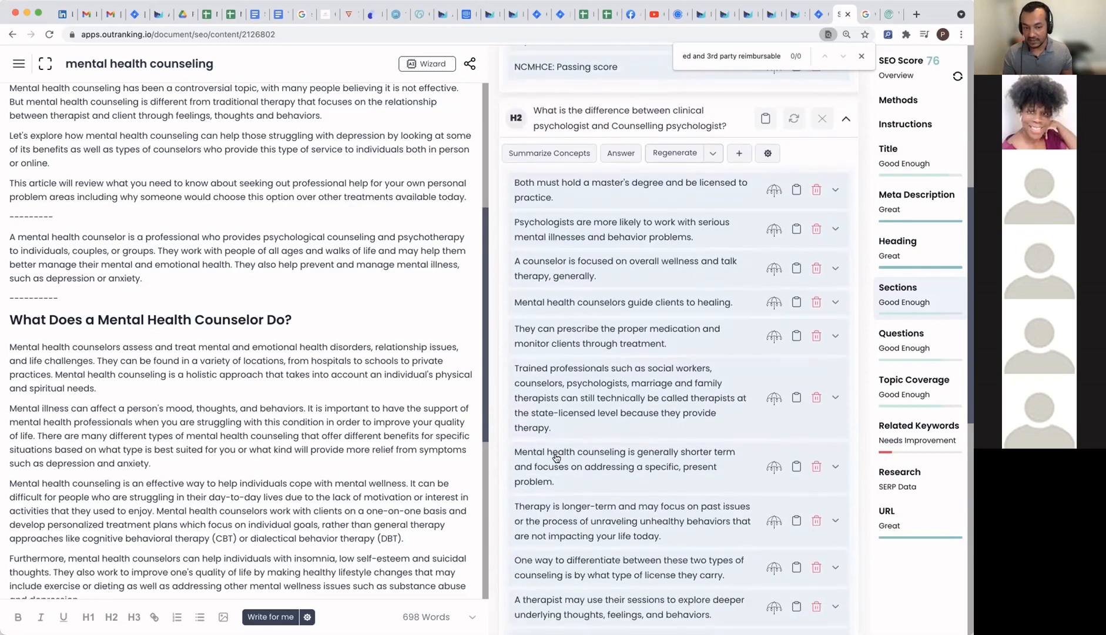
scroll(559, 458, "down", 3)
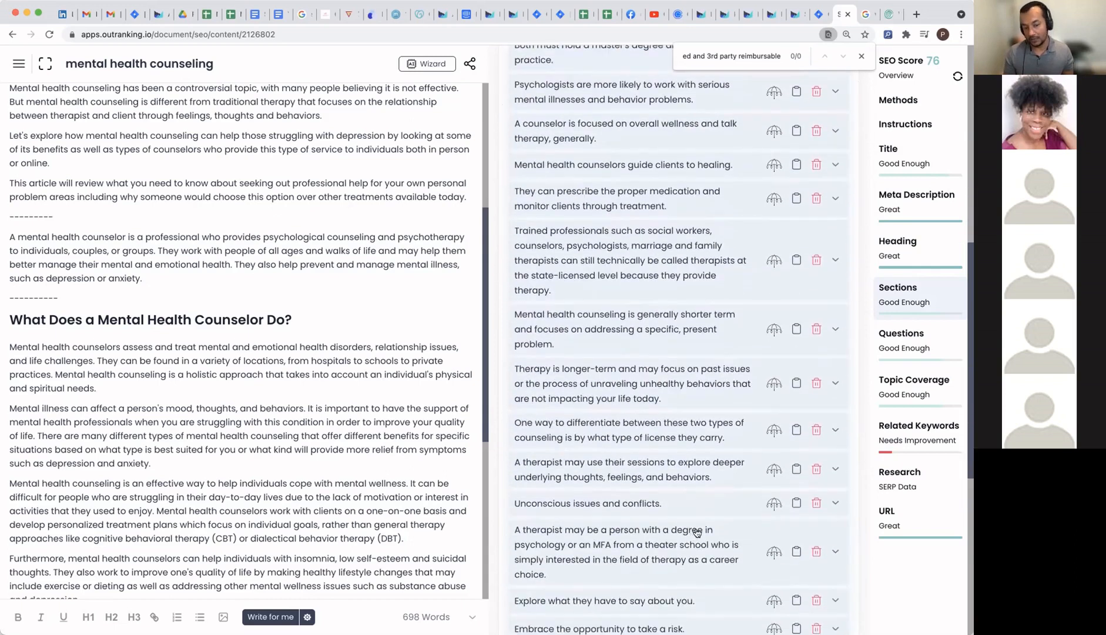
scroll(699, 531, "down", 2)
scroll(699, 531, "up", 15)
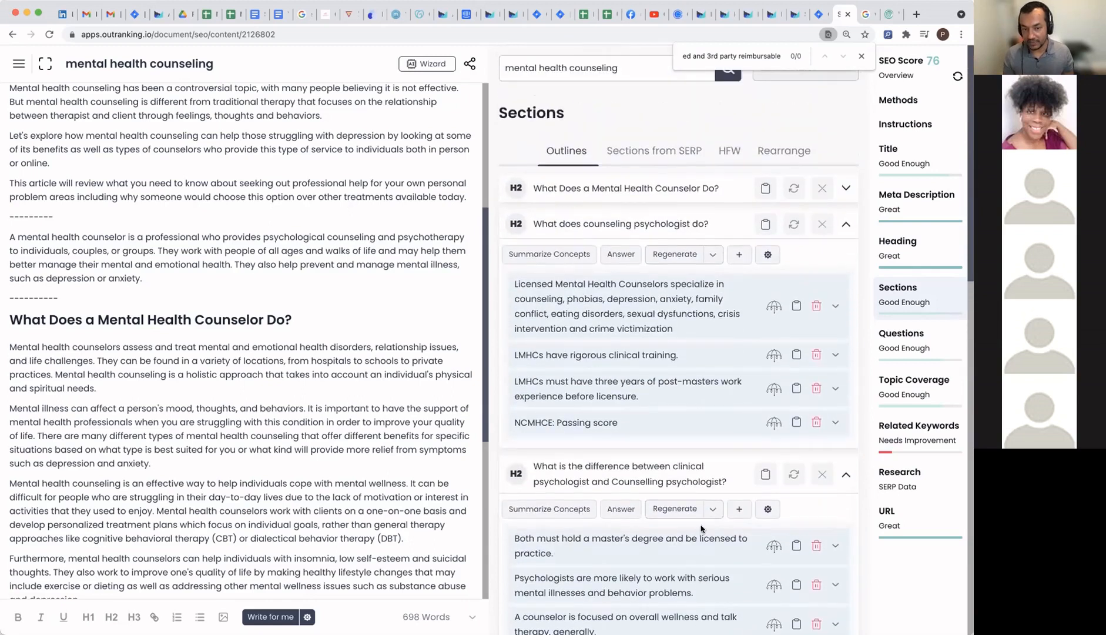
left_click(846, 188)
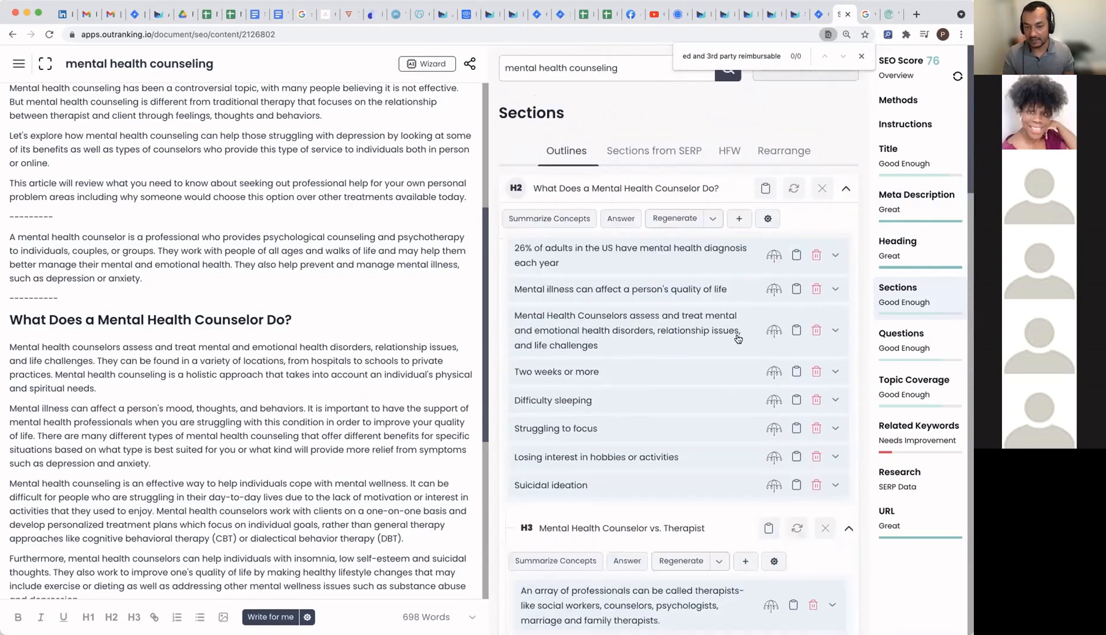
scroll(596, 351, "down", 15)
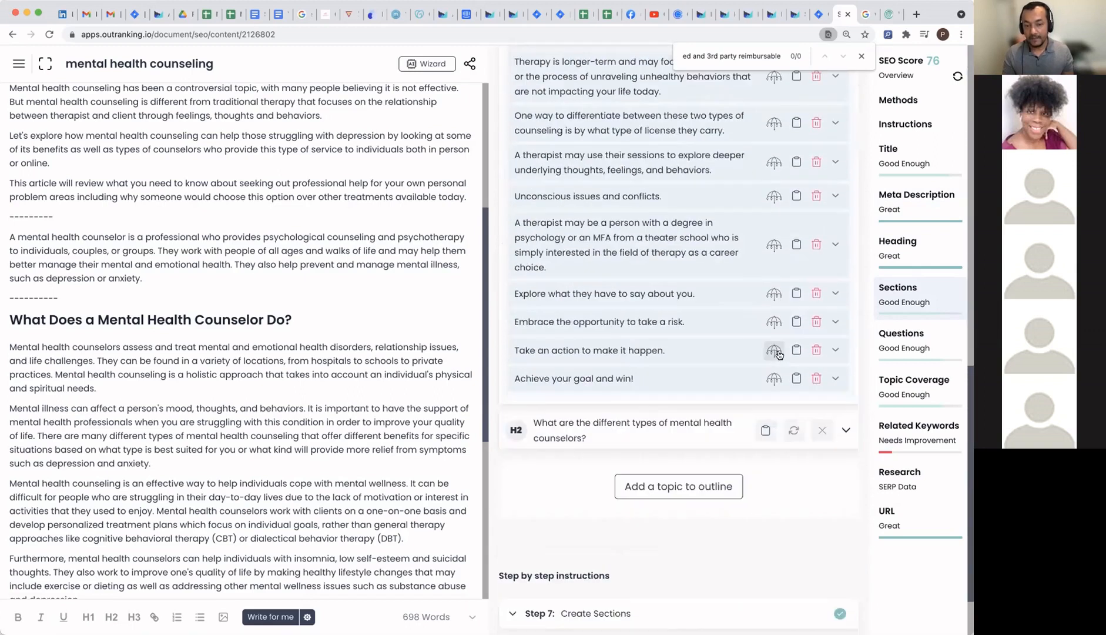
scroll(778, 354, "down", 1)
Step: Expand "What are the different types of mental health counselors?" and choose the Introduction template for its concepts
left_click(846, 406)
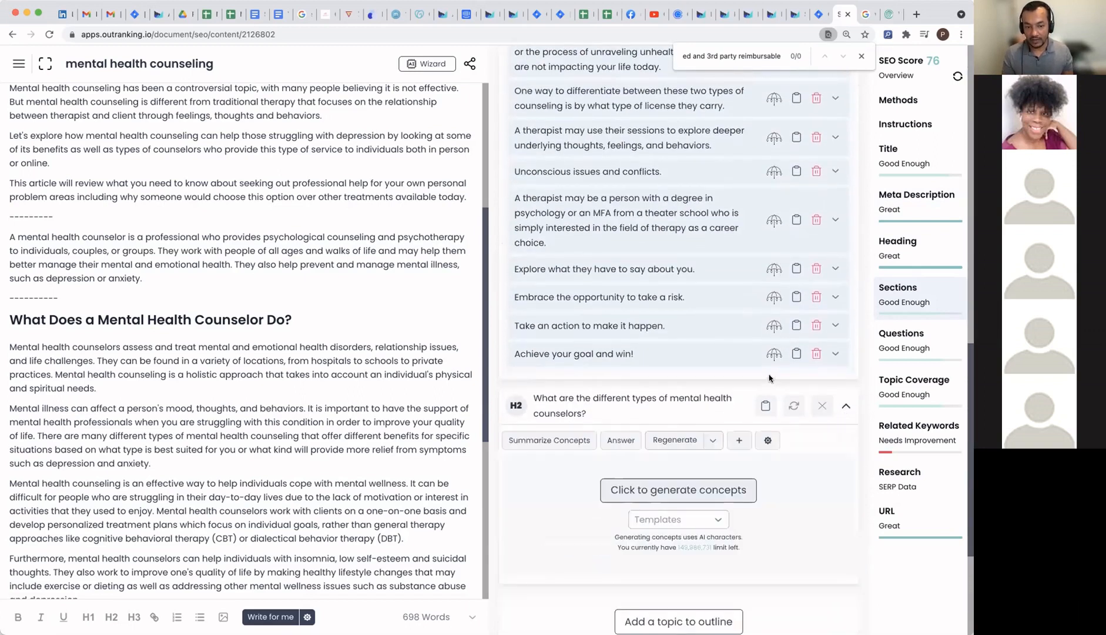
scroll(734, 368, "up", 1)
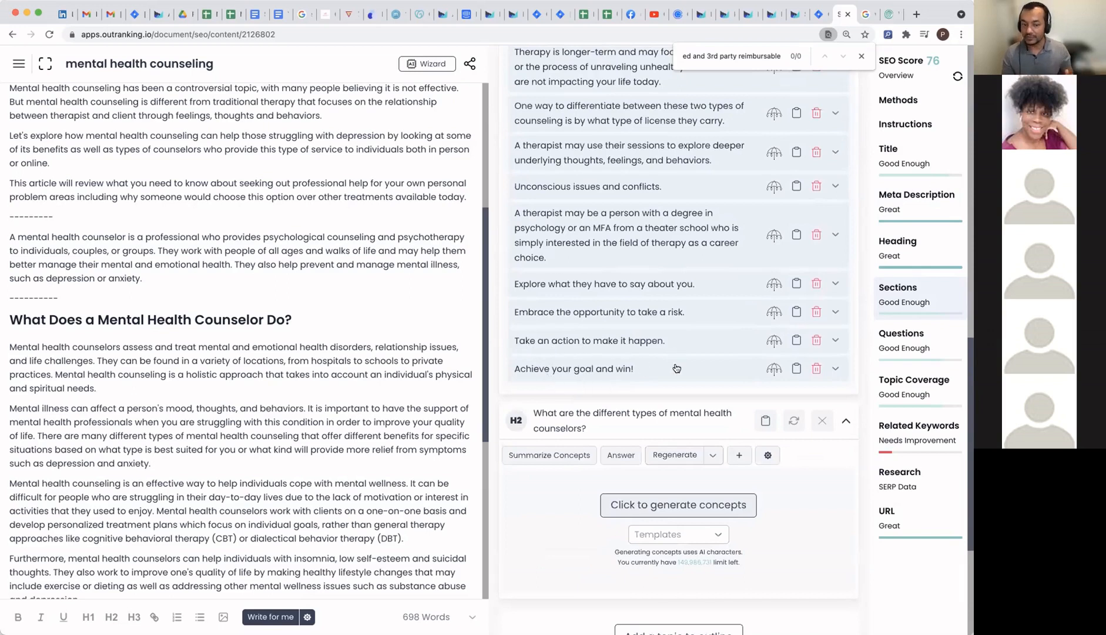
scroll(676, 297, "up", 5)
scroll(676, 298, "up", 2)
scroll(735, 304, "up", 4)
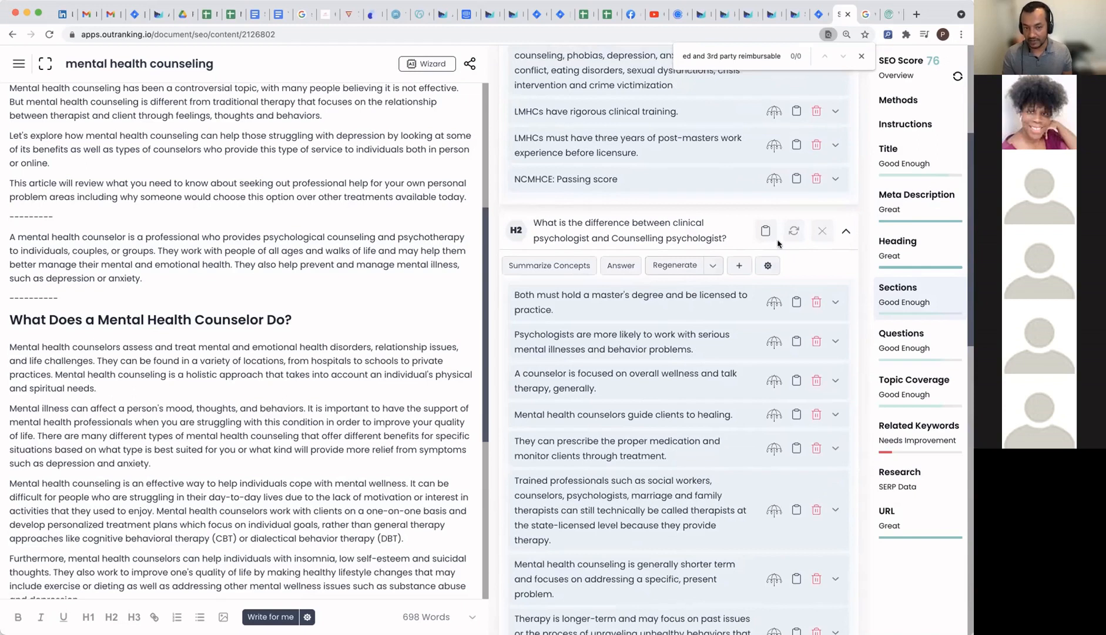
scroll(745, 333, "down", 1)
scroll(744, 334, "down", 15)
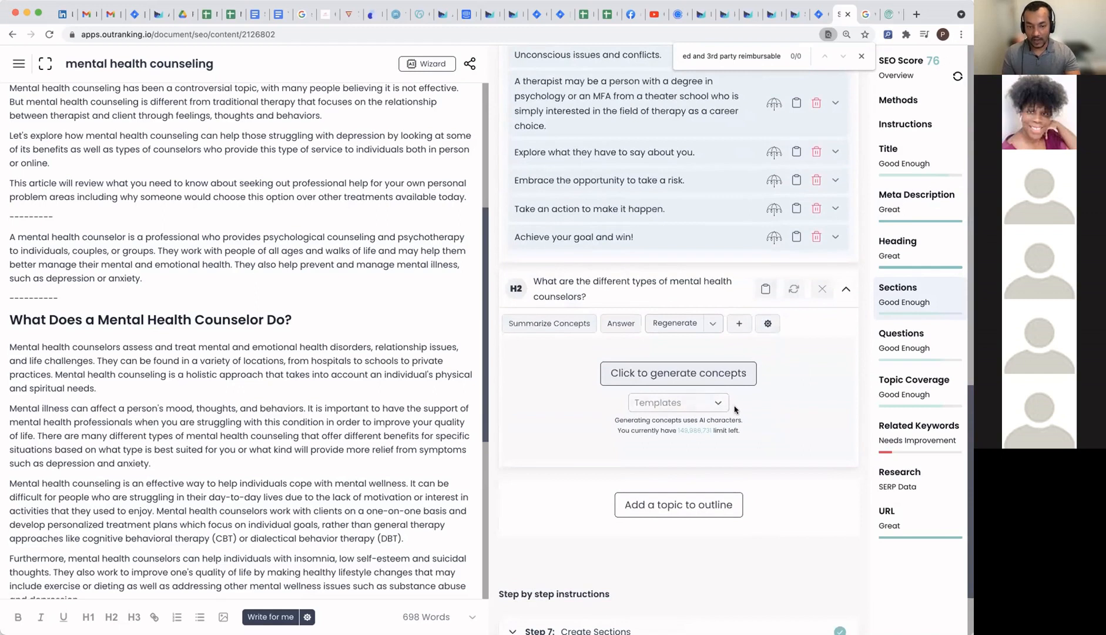
left_click(717, 401)
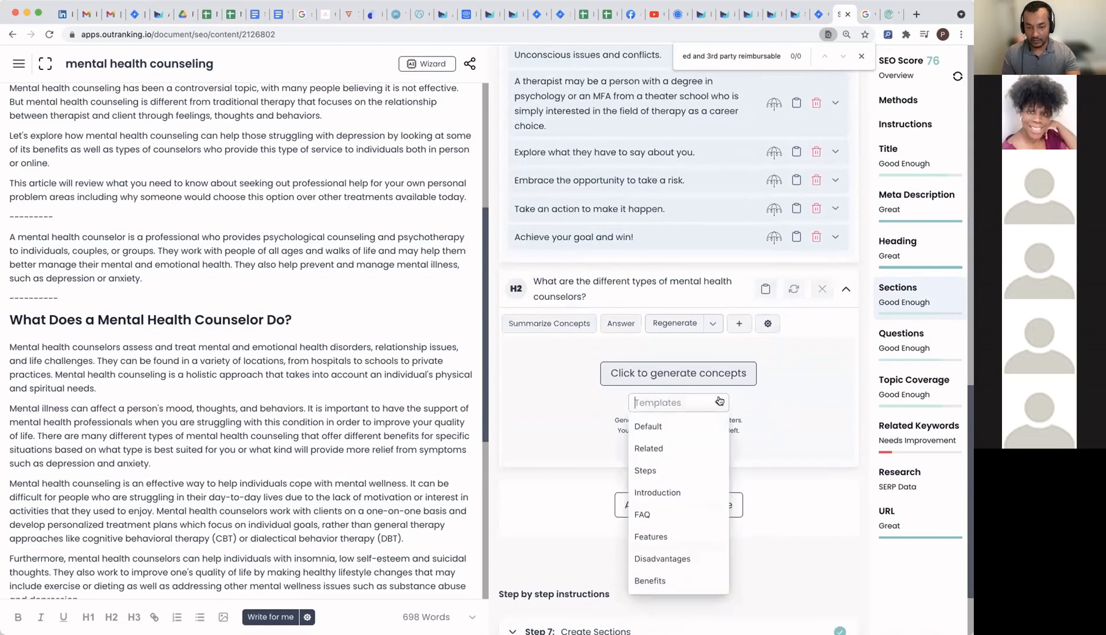
left_click(673, 499)
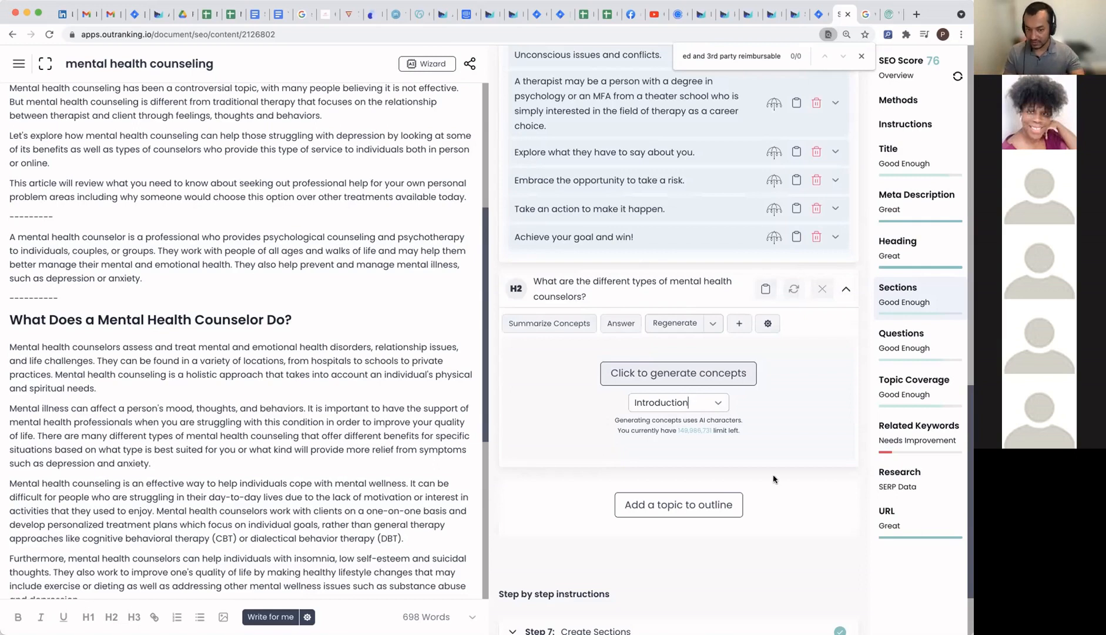
left_click(718, 405)
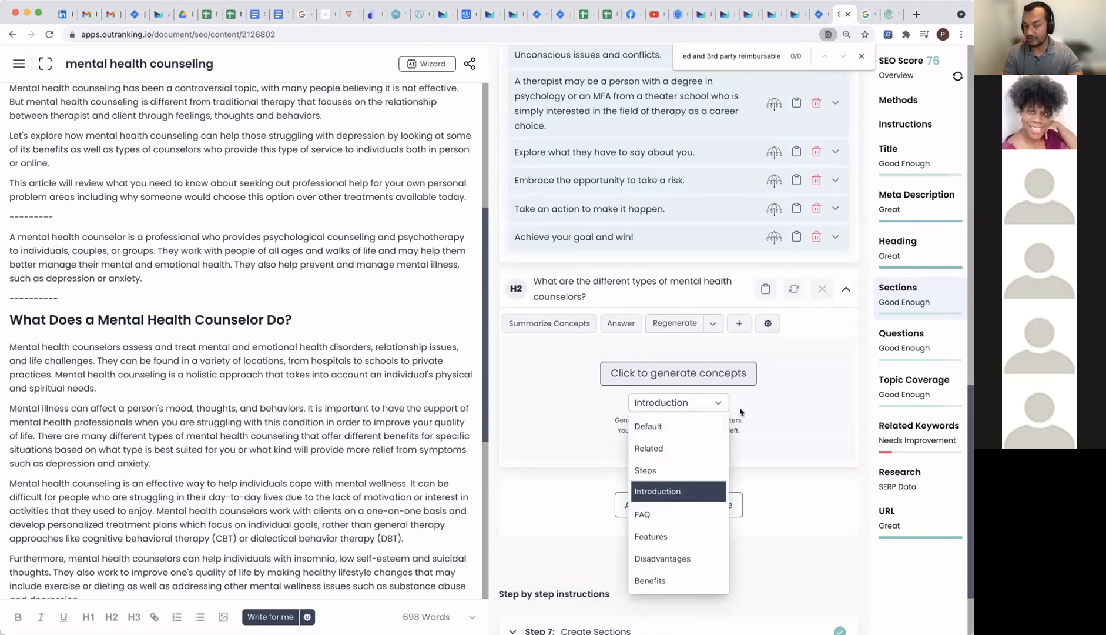
Step: Generate concepts with the FAQ template for the H2 "What is the difference between clinical psychologist and Counselling psychologist?"
left_click(658, 518)
scroll(736, 327, "up", 5)
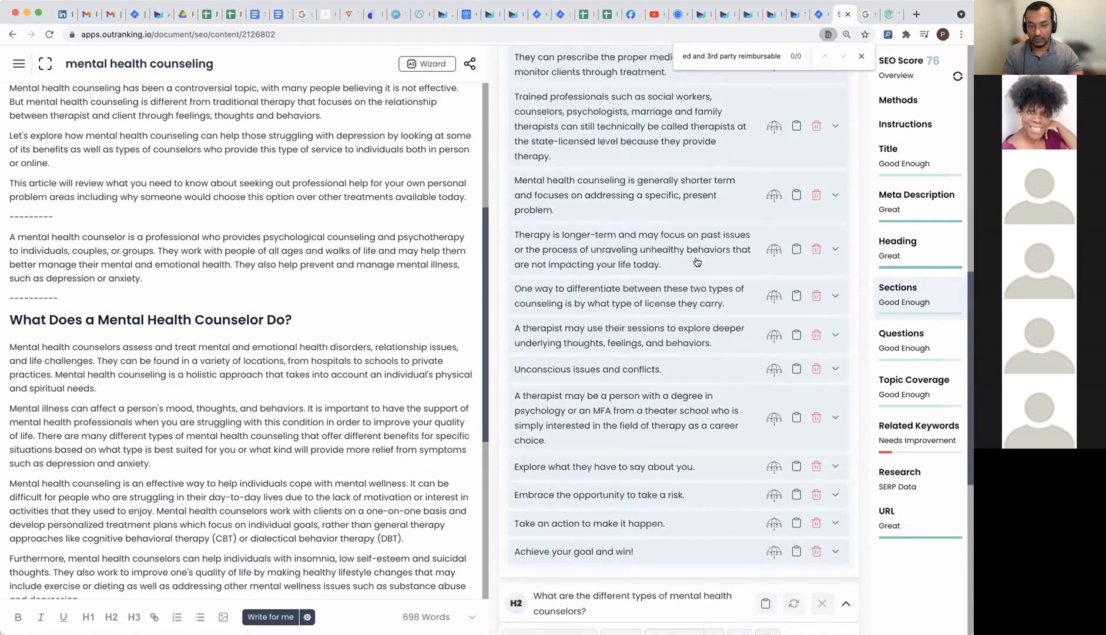
scroll(696, 261, "up", 6)
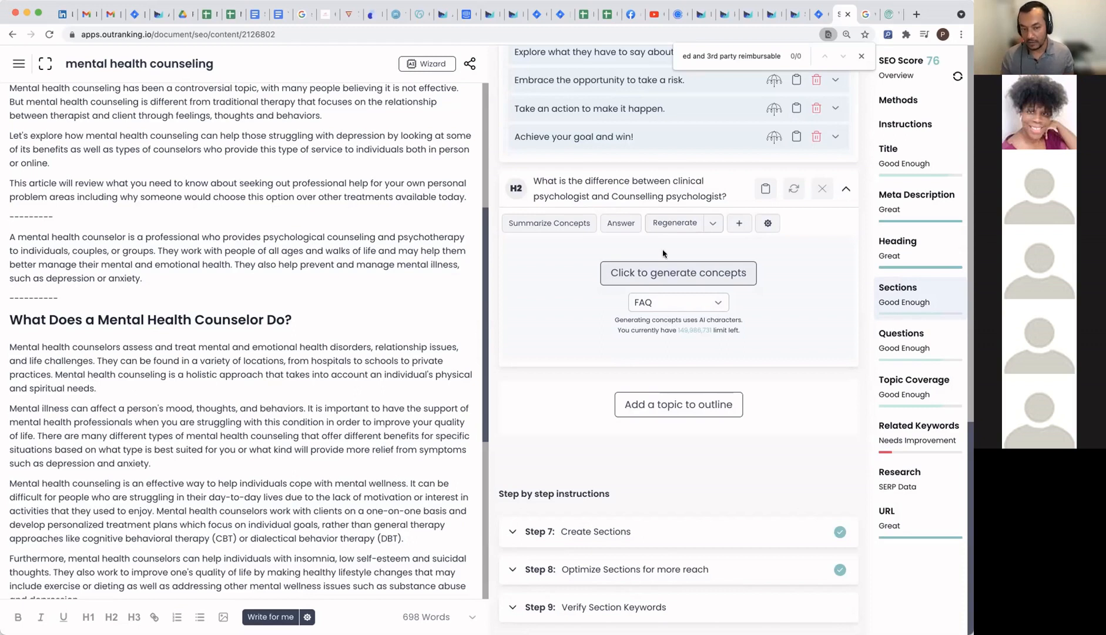
left_click(738, 280)
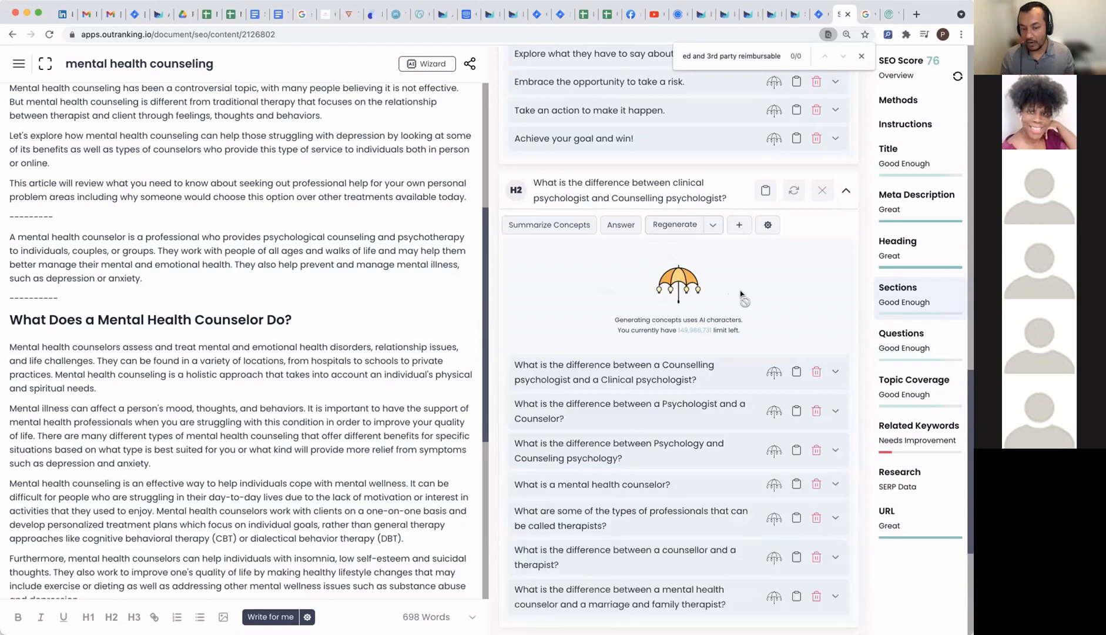
scroll(760, 320, "down", 3)
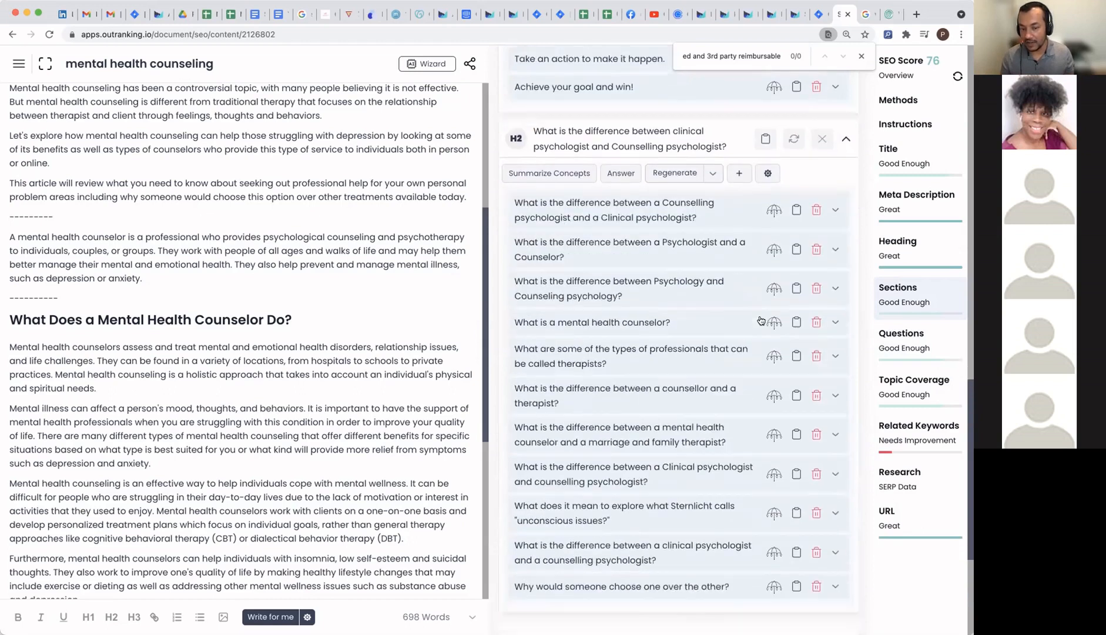
scroll(760, 321, "up", 2)
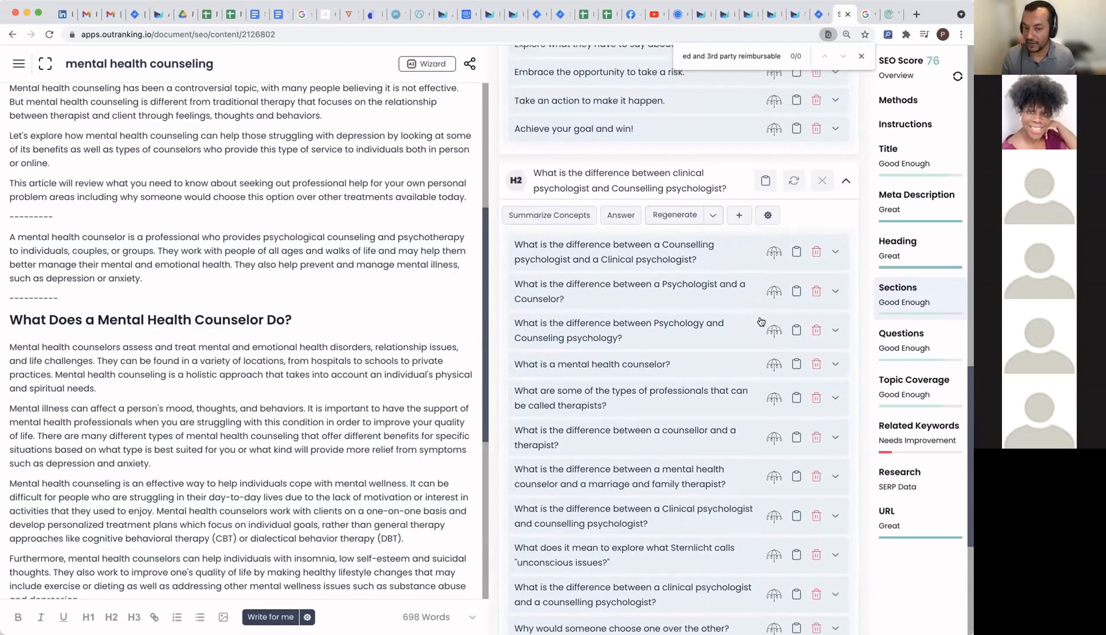
Step: Place the text cursor at the article's end and convert the concept "What are some of the types of professionals that can be called therapists?" to H3
scroll(387, 373, "down", 6)
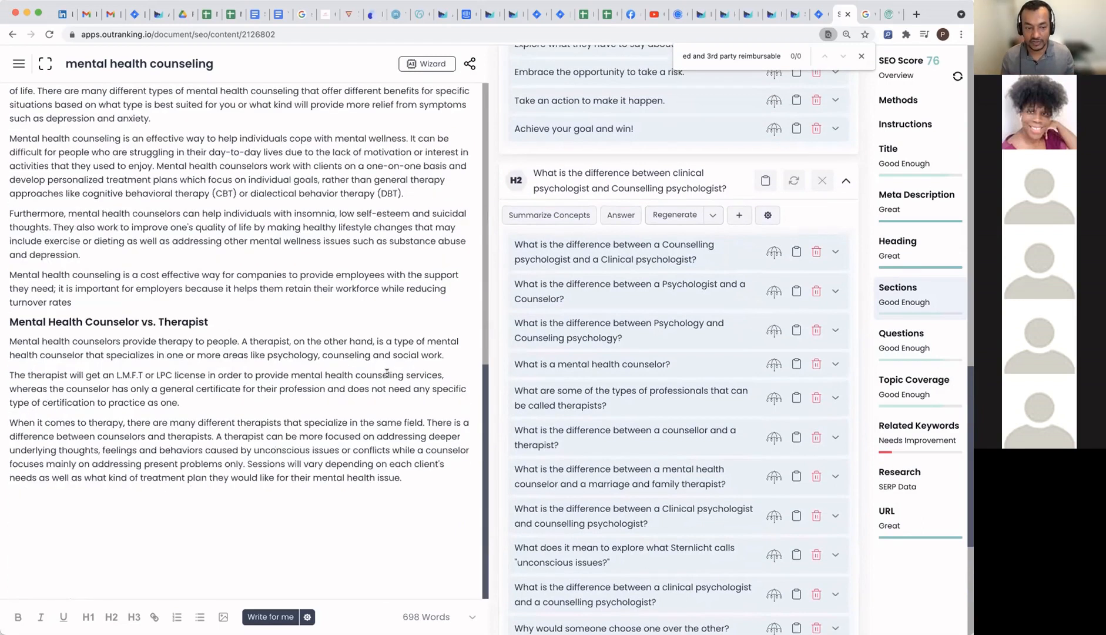
left_click(461, 503)
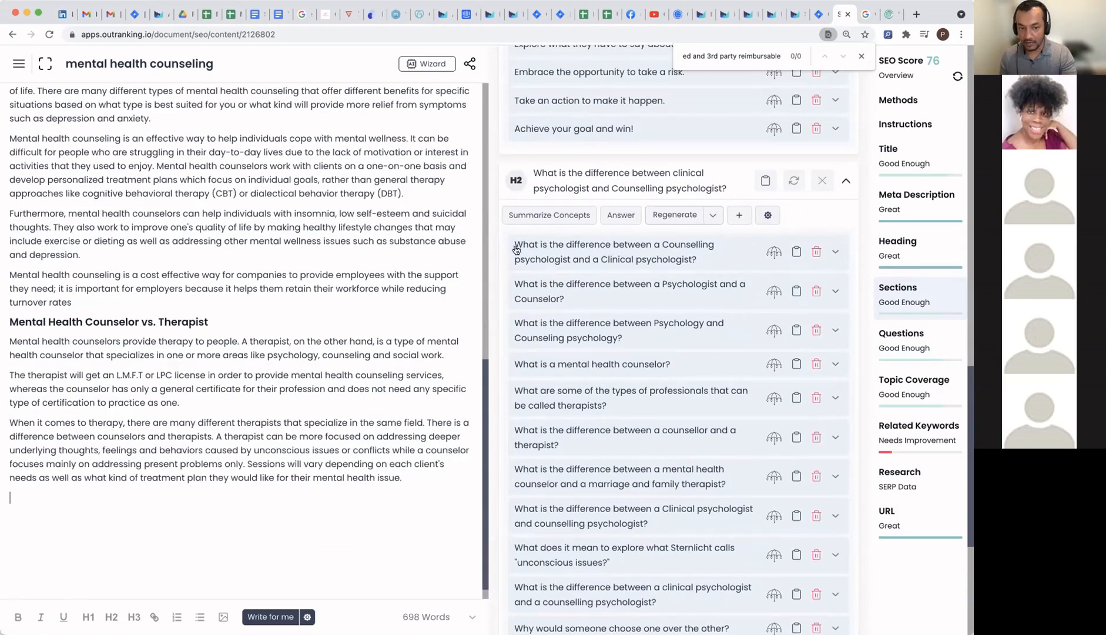
scroll(591, 379, "down", 2)
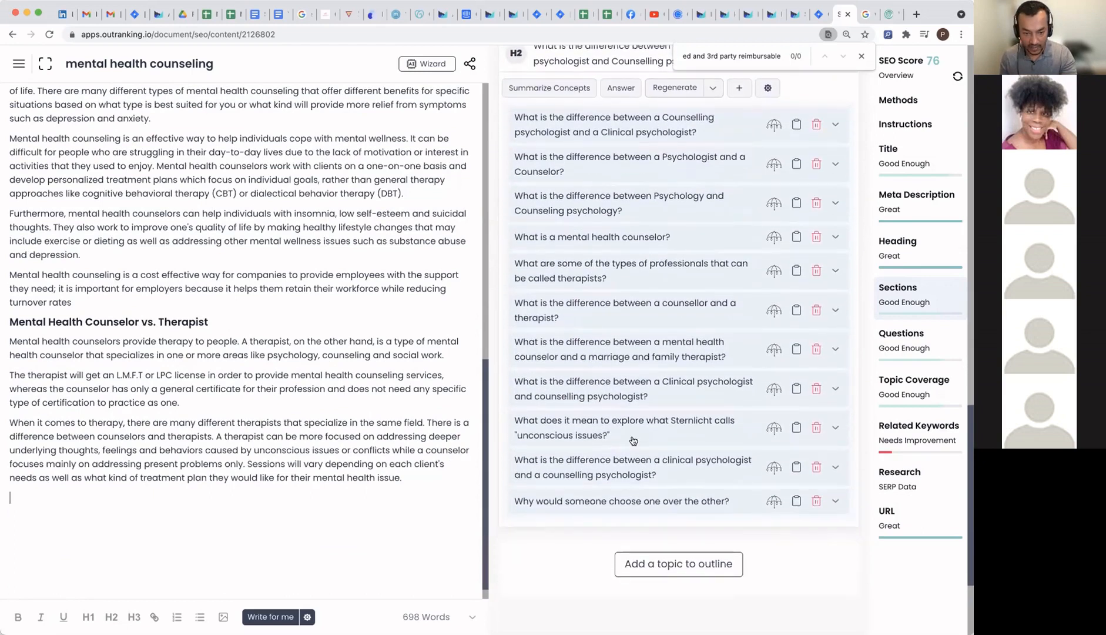
scroll(632, 438, "down", 3)
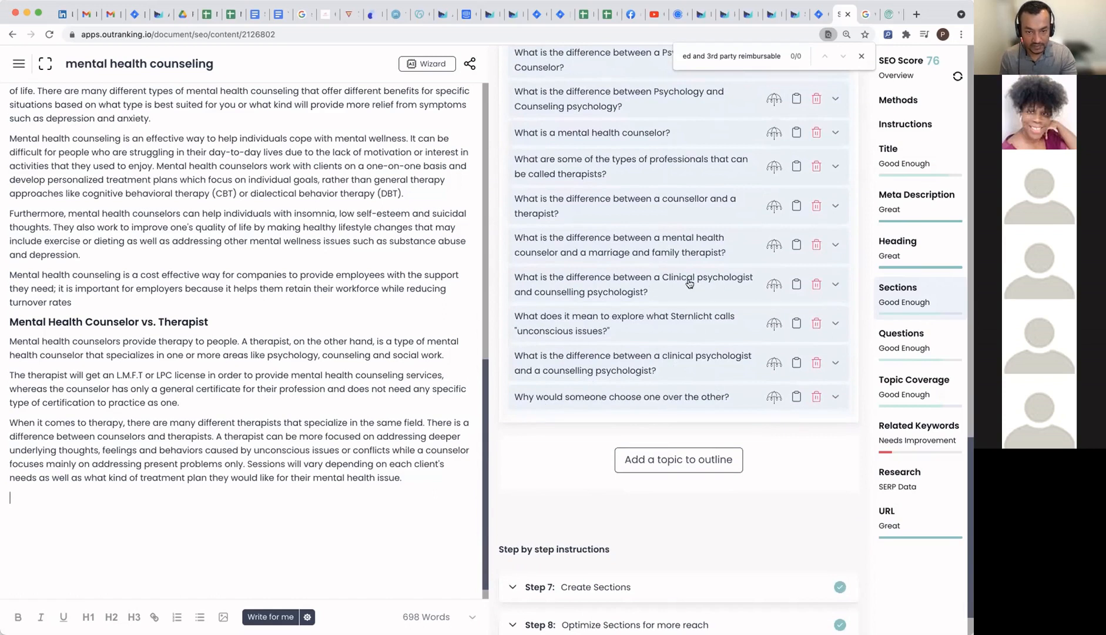
scroll(664, 239, "up", 3)
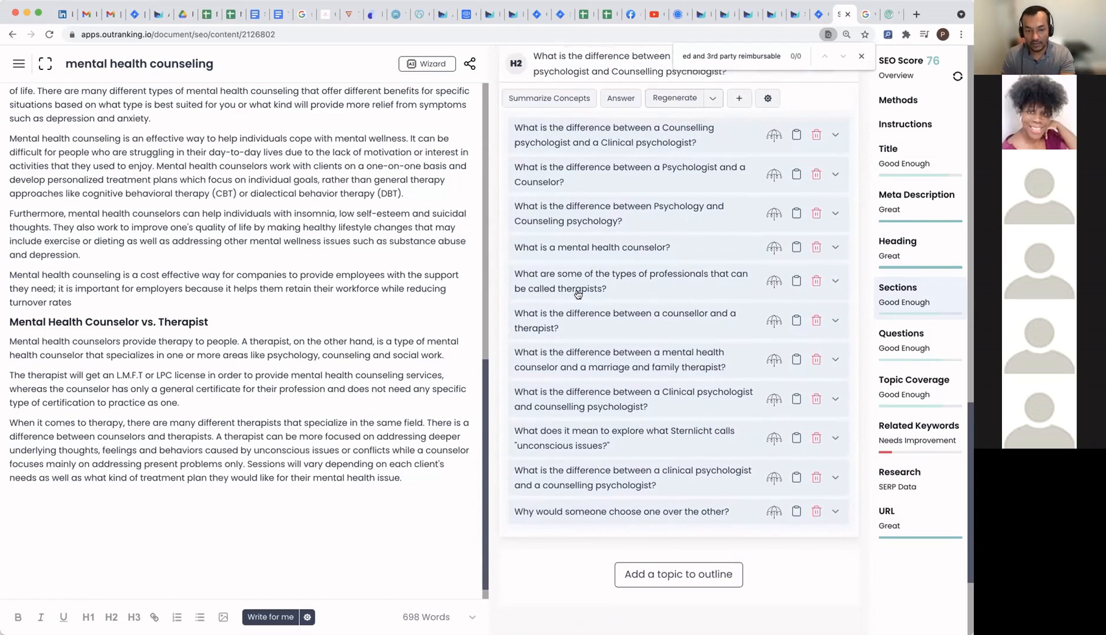
left_click(835, 283)
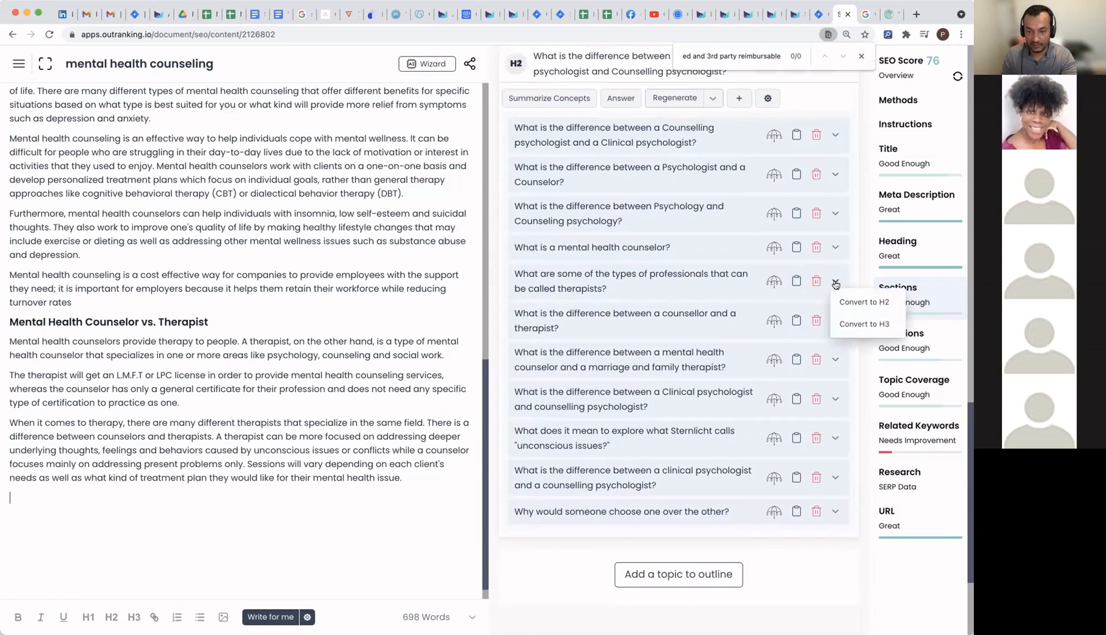
left_click(853, 326)
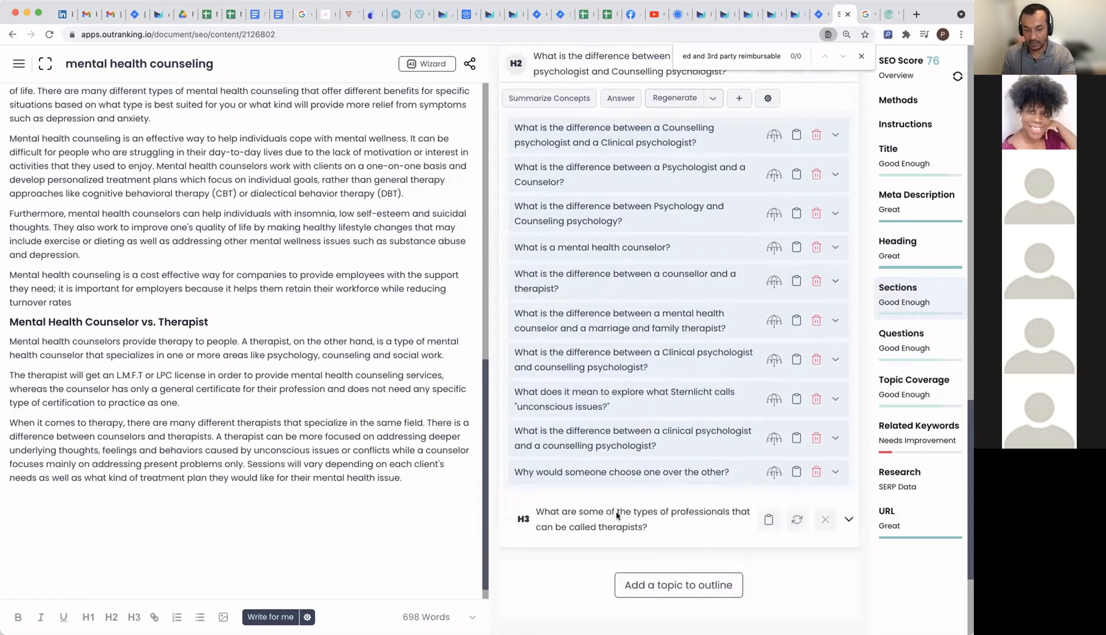
Step: Convert the concept on the difference between a mental health counselor and a marriage and family therapist to an H2
left_click(835, 321)
left_click(852, 340)
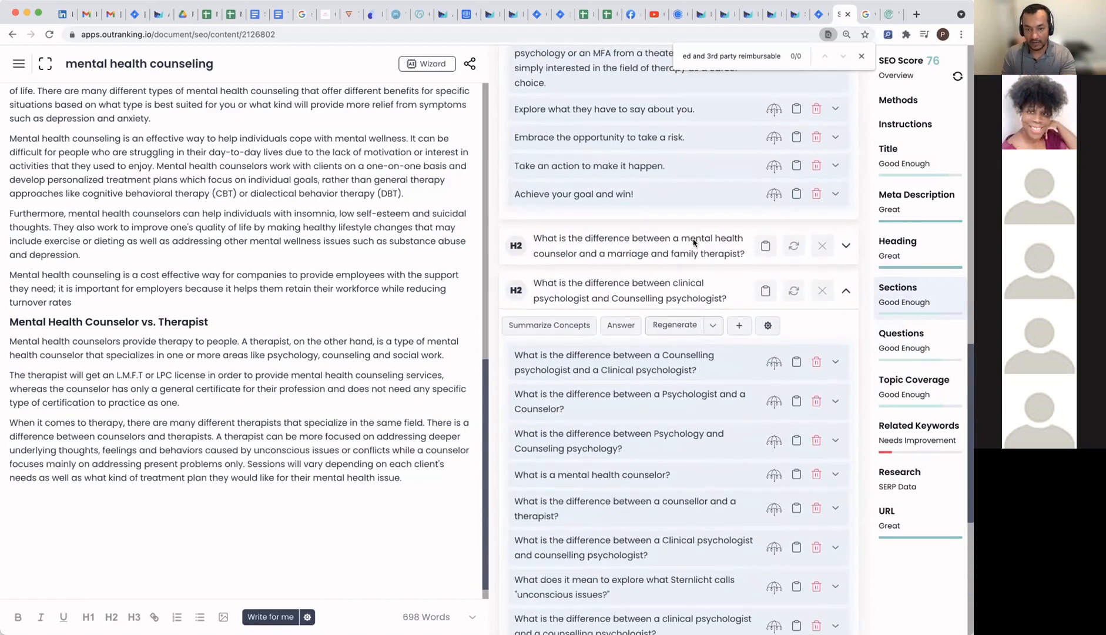
Step: Check the source text of the H3 on professionals called therapists, and generate its concepts with the Related template
scroll(775, 362, "down", 6)
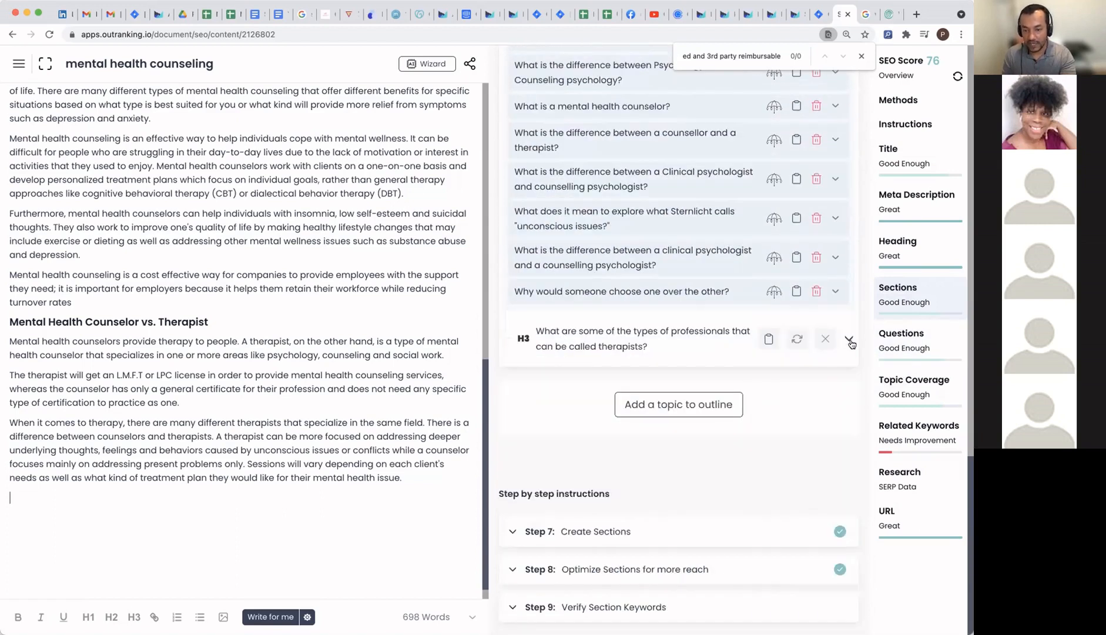
left_click(774, 376)
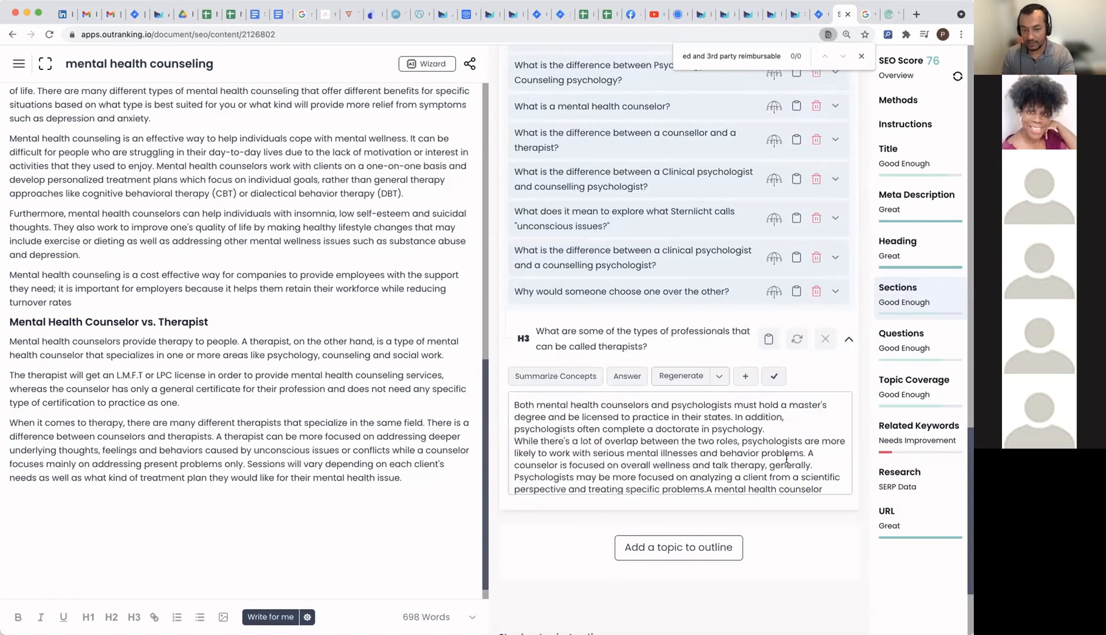
left_click(774, 375)
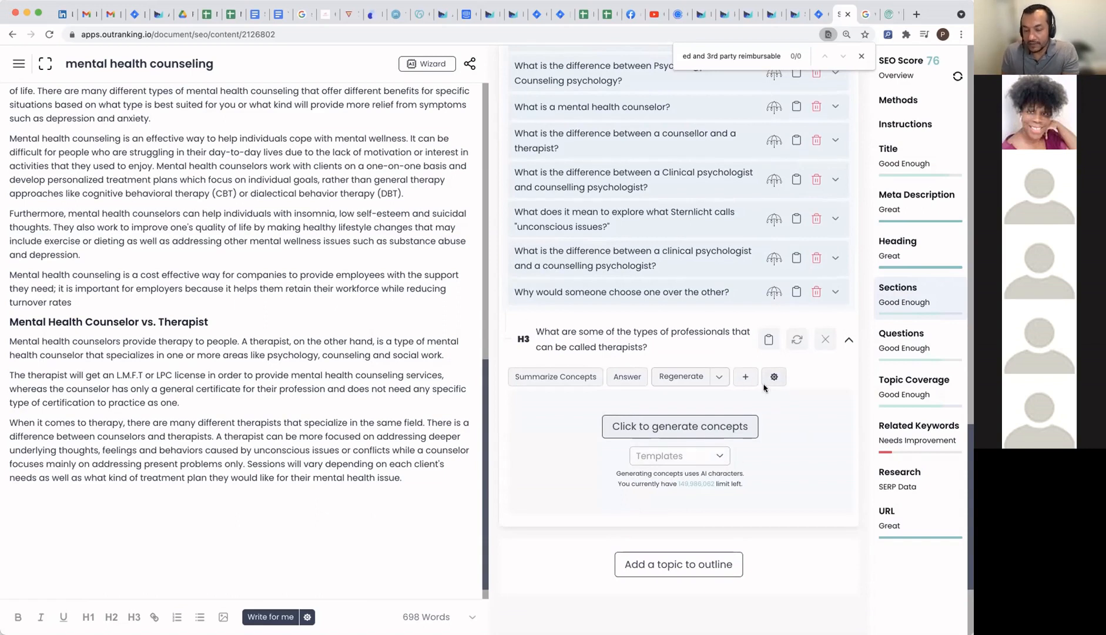
left_click(716, 456)
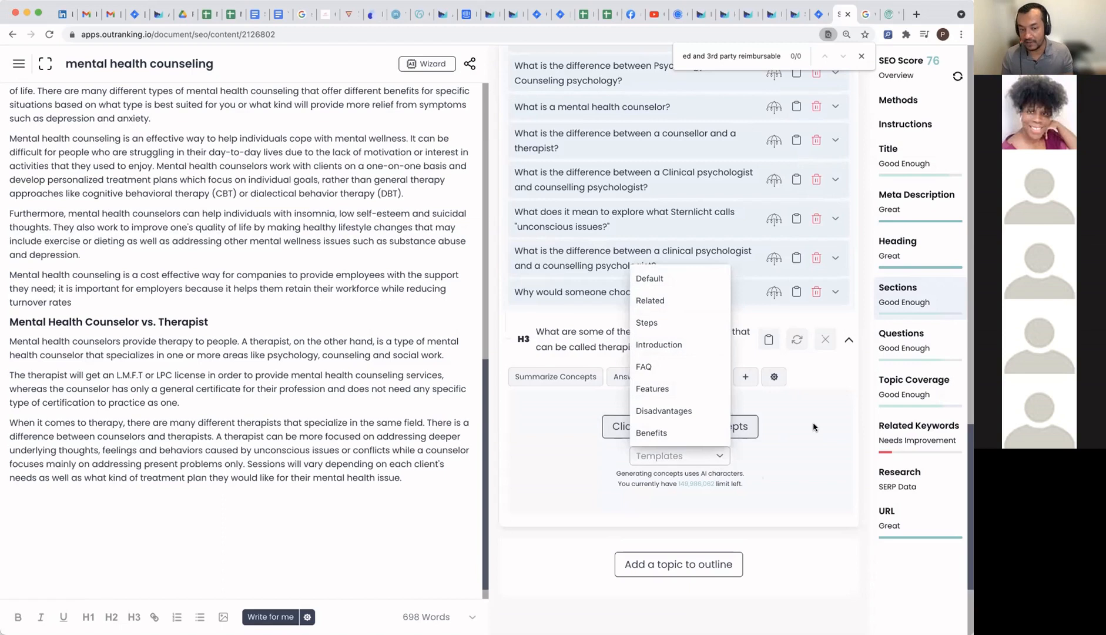
left_click(645, 301)
left_click(676, 425)
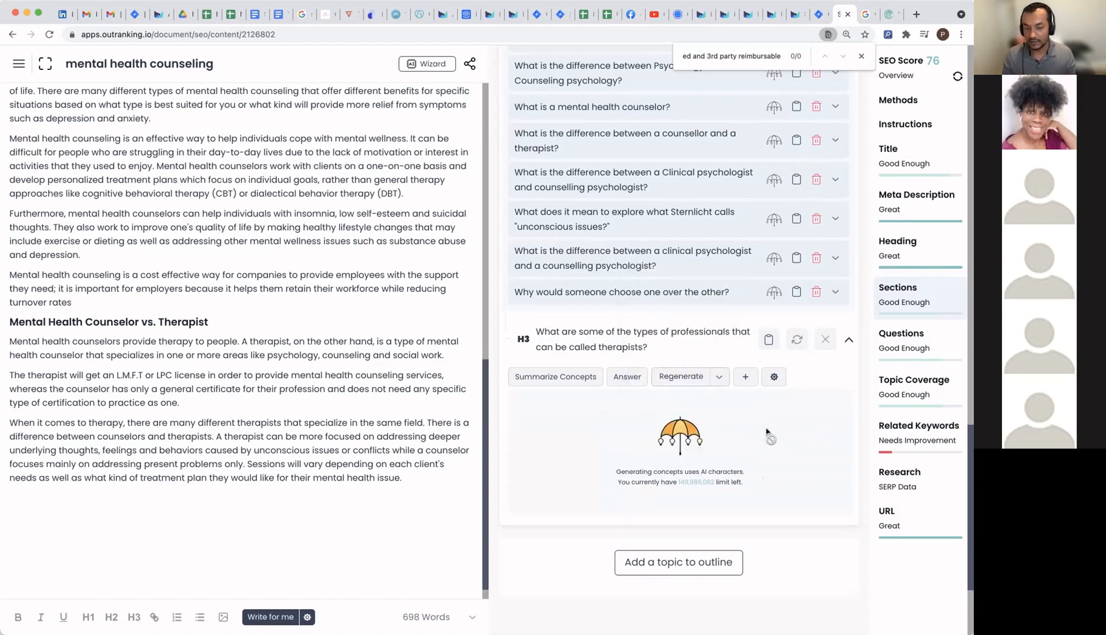
scroll(803, 431, "down", 4)
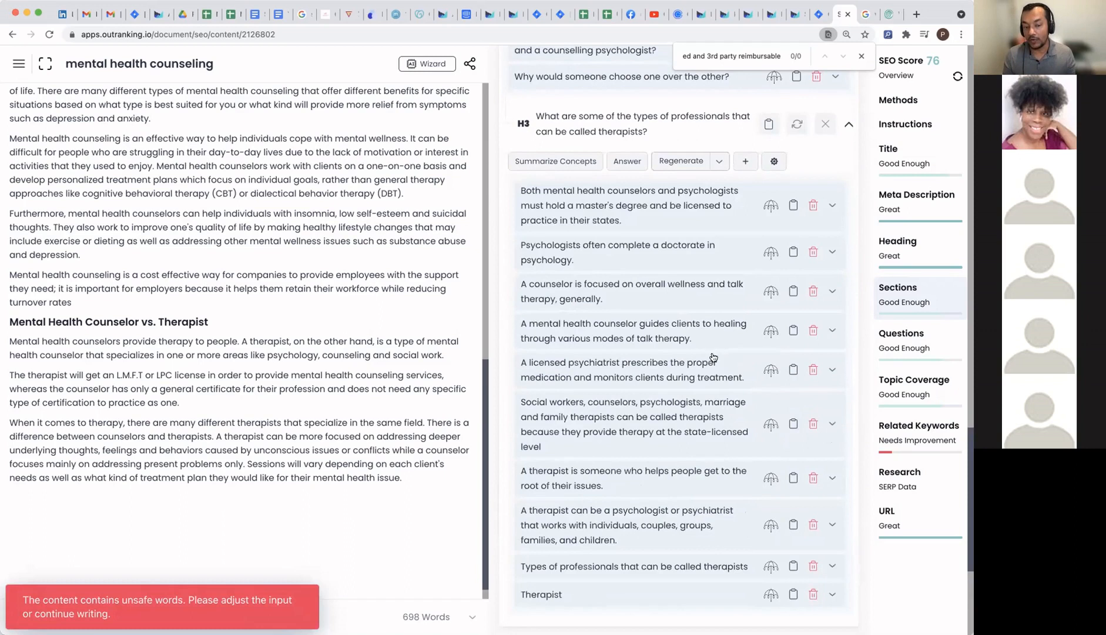
Step: Mark the H3's counselor focus, talk therapy guidance and licensed psychiatrist concepts, and add the heading with a summary of them to the article
scroll(713, 357, "up", 2)
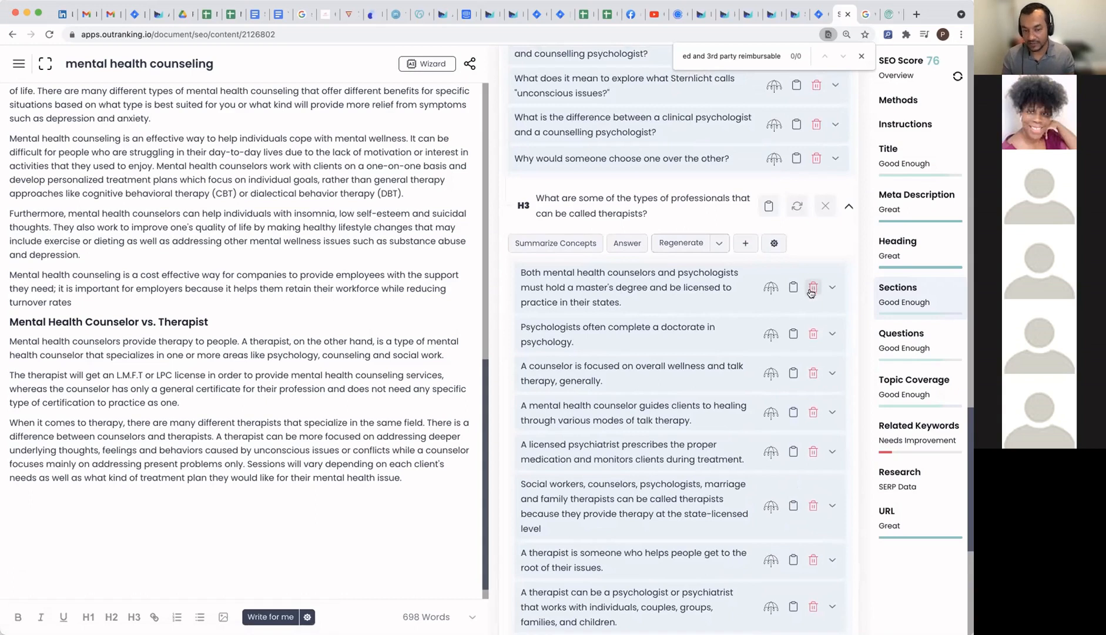
left_click(770, 372)
left_click(771, 414)
left_click(771, 452)
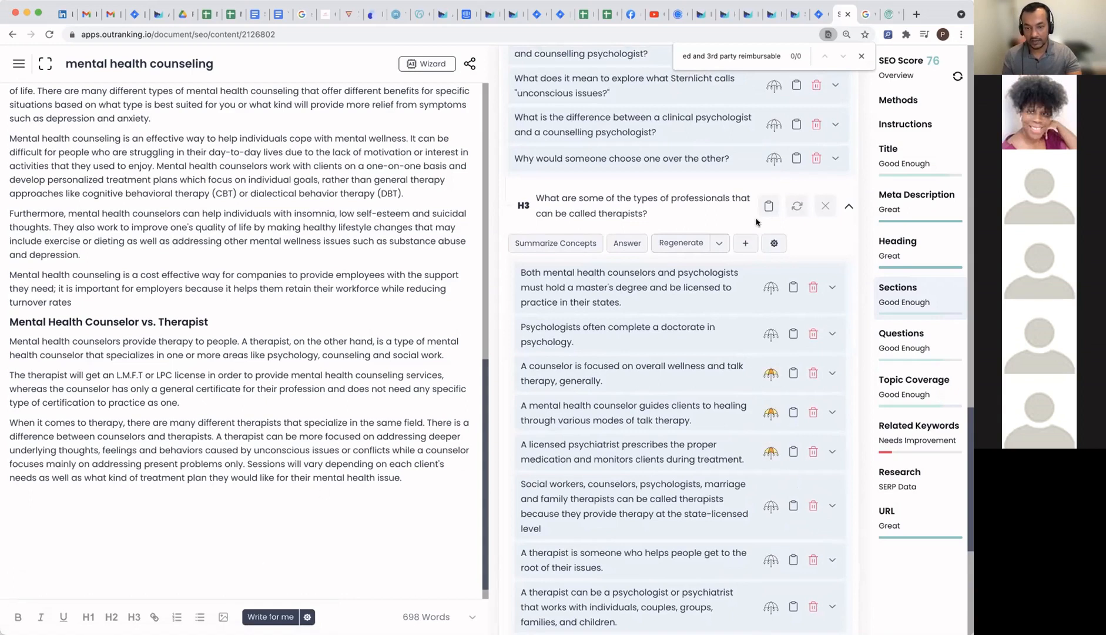
left_click(768, 205)
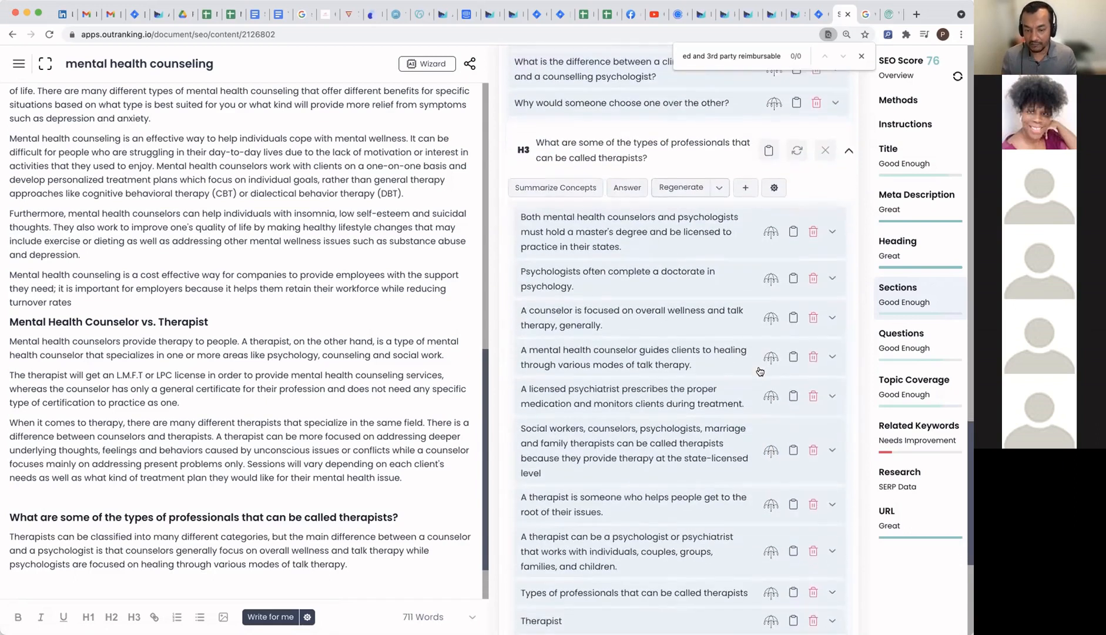
Step: Set the Topic Coverage word filter to All and review which topics the article covers
scroll(760, 371, "down", 5)
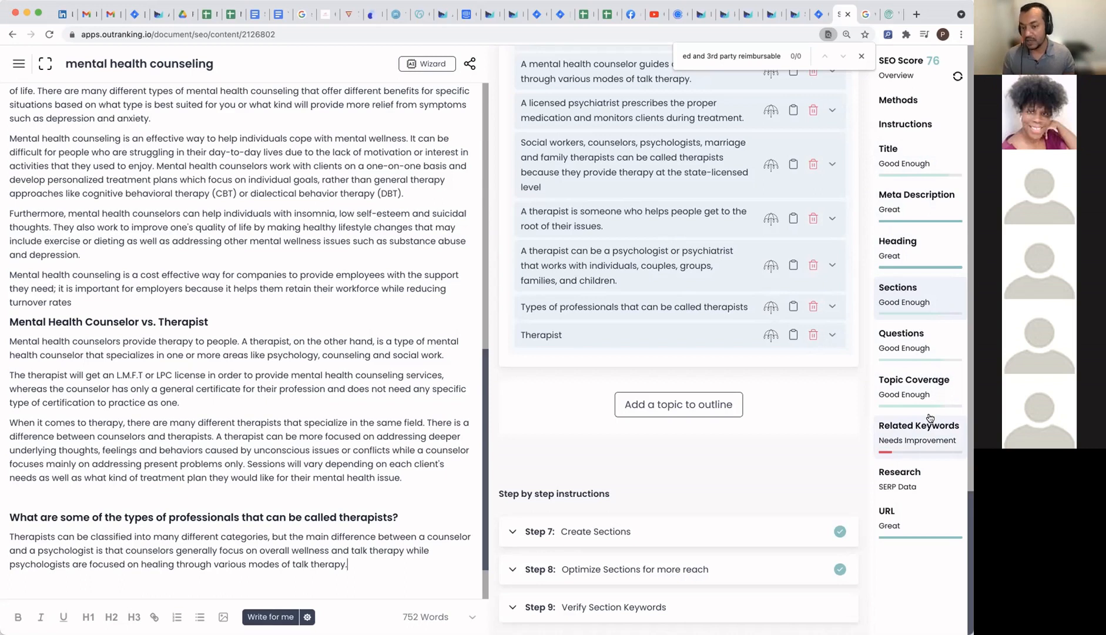
left_click(929, 389)
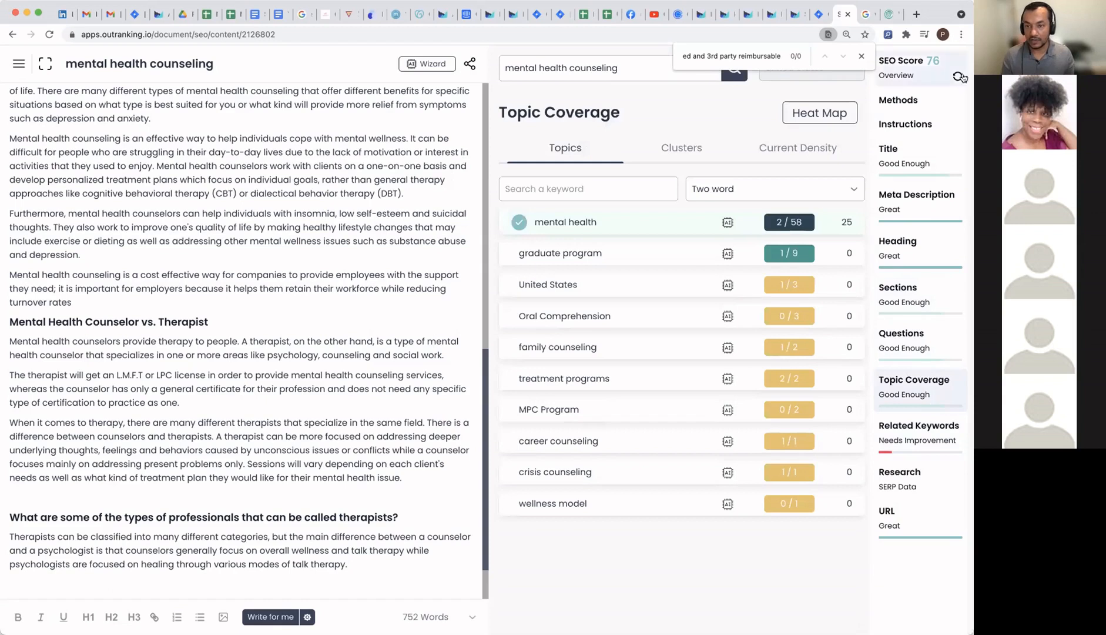
left_click(742, 194)
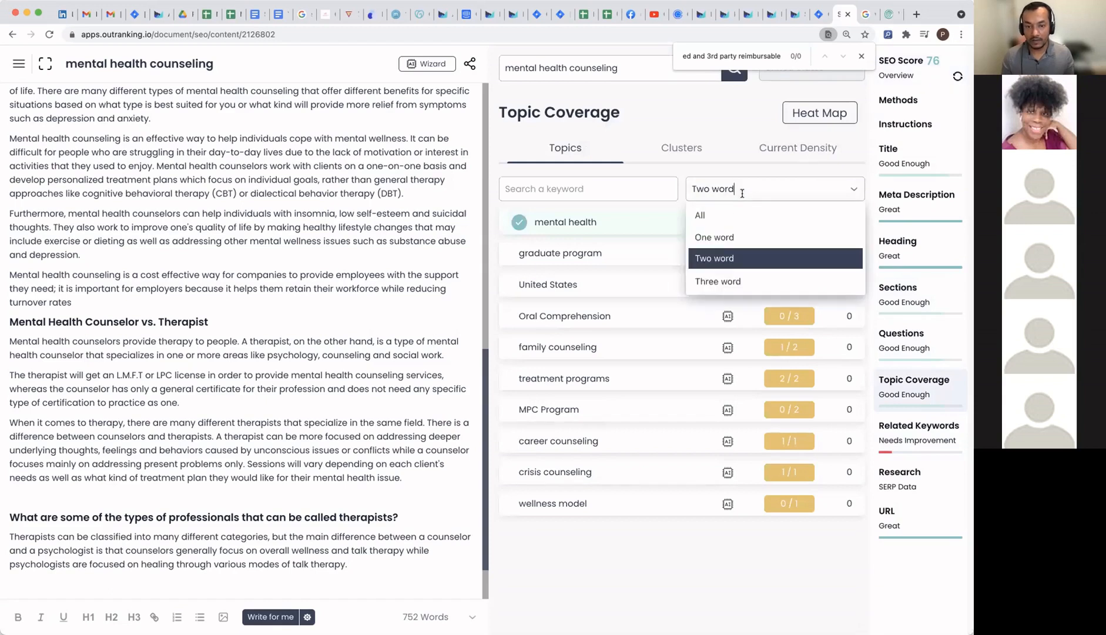
left_click(728, 219)
scroll(769, 232, "down", 15)
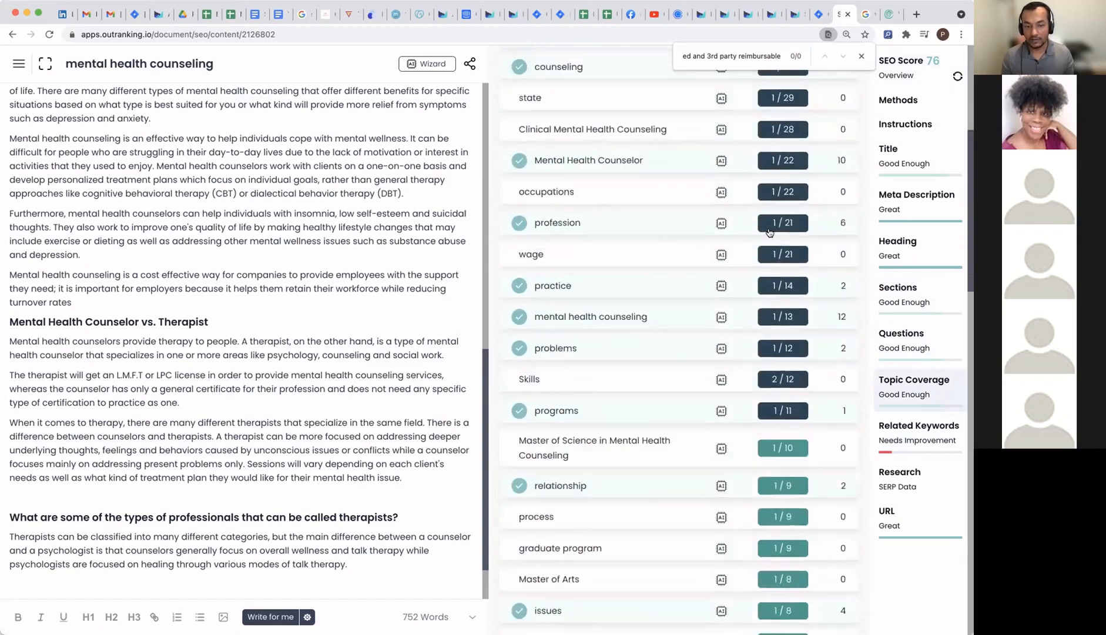
scroll(770, 232, "down", 6)
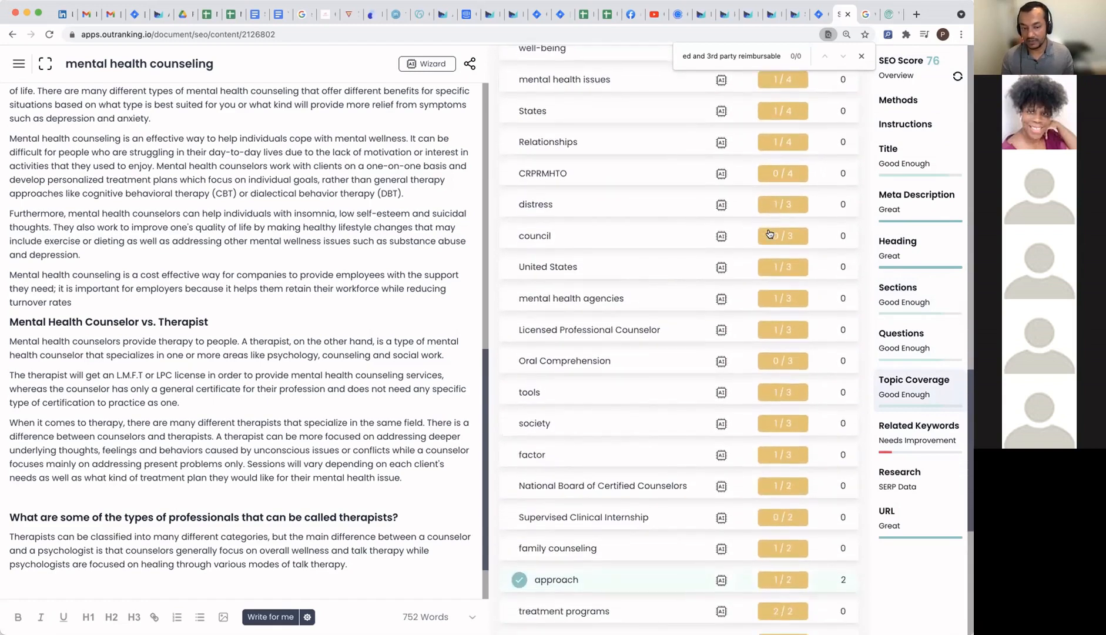
scroll(769, 233, "up", 20)
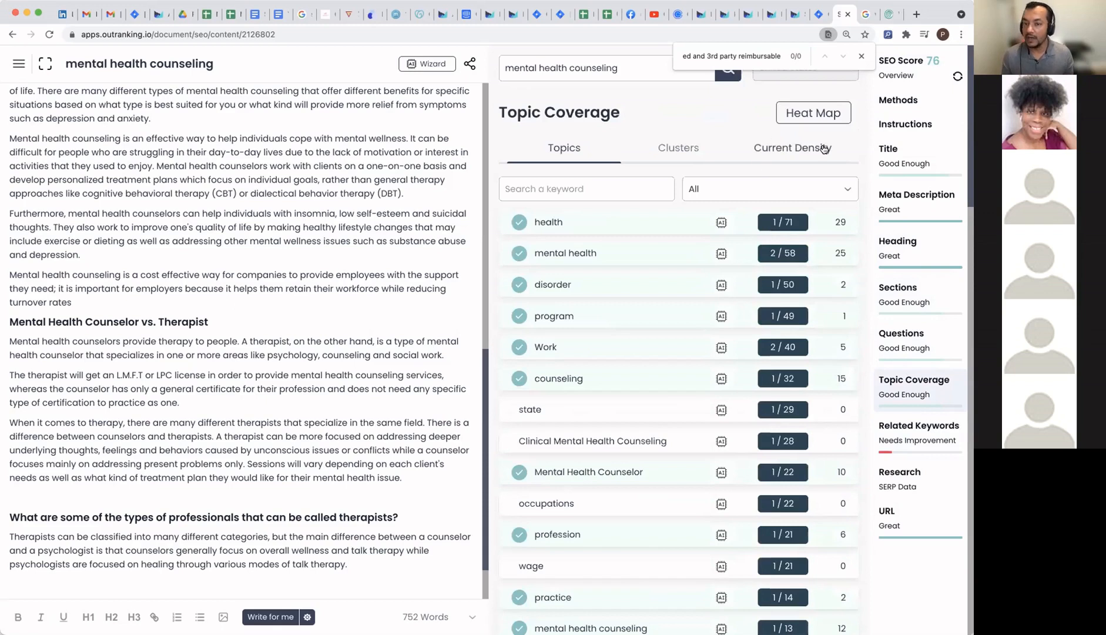
Step: Open the AI optimization for the related keyword "clinical mental health counseling" and filter its H tags to Partial Used
left_click(899, 448)
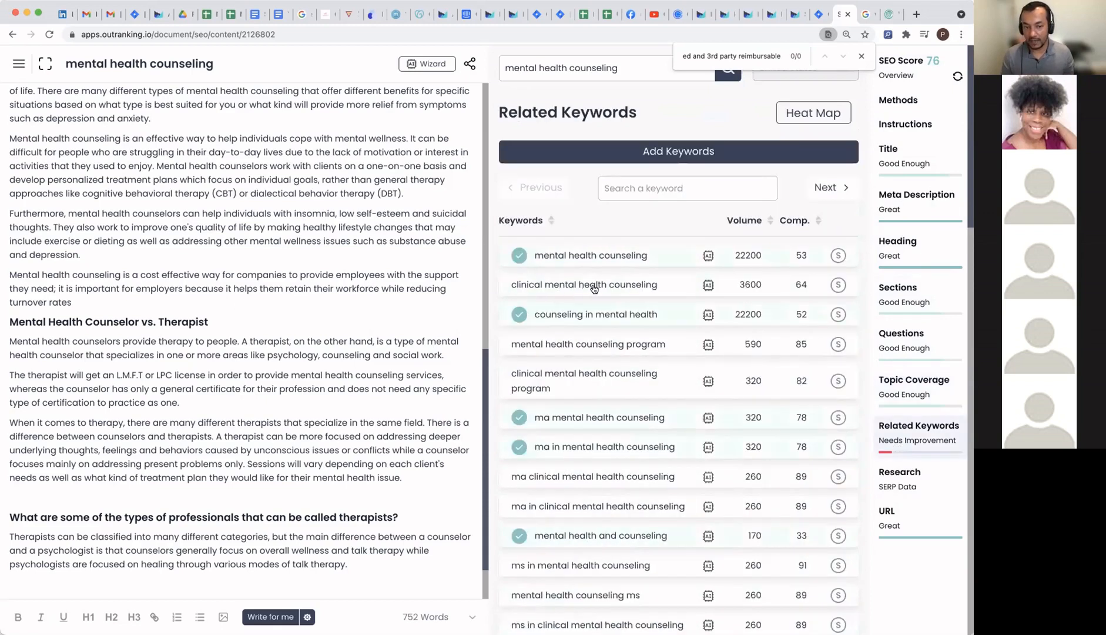
left_click(708, 285)
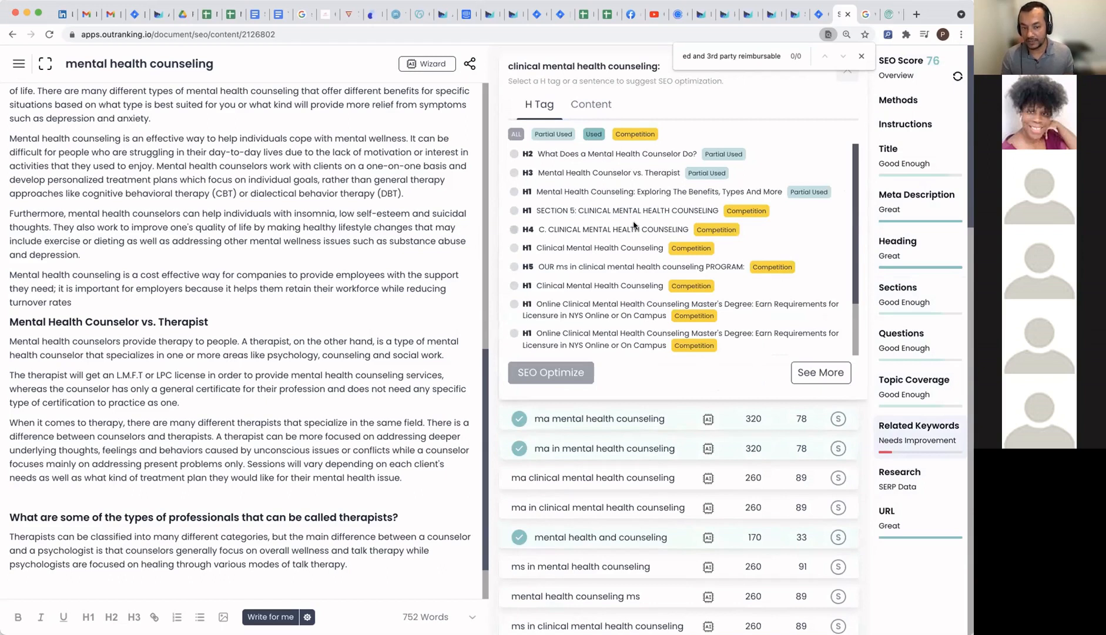
left_click(632, 136)
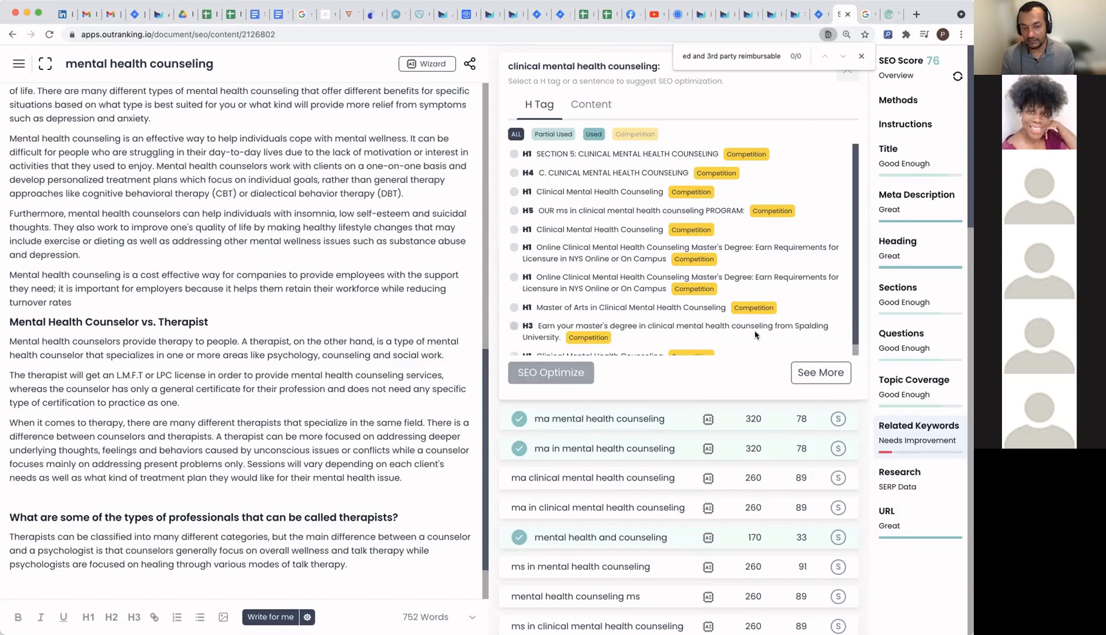
left_click(554, 136)
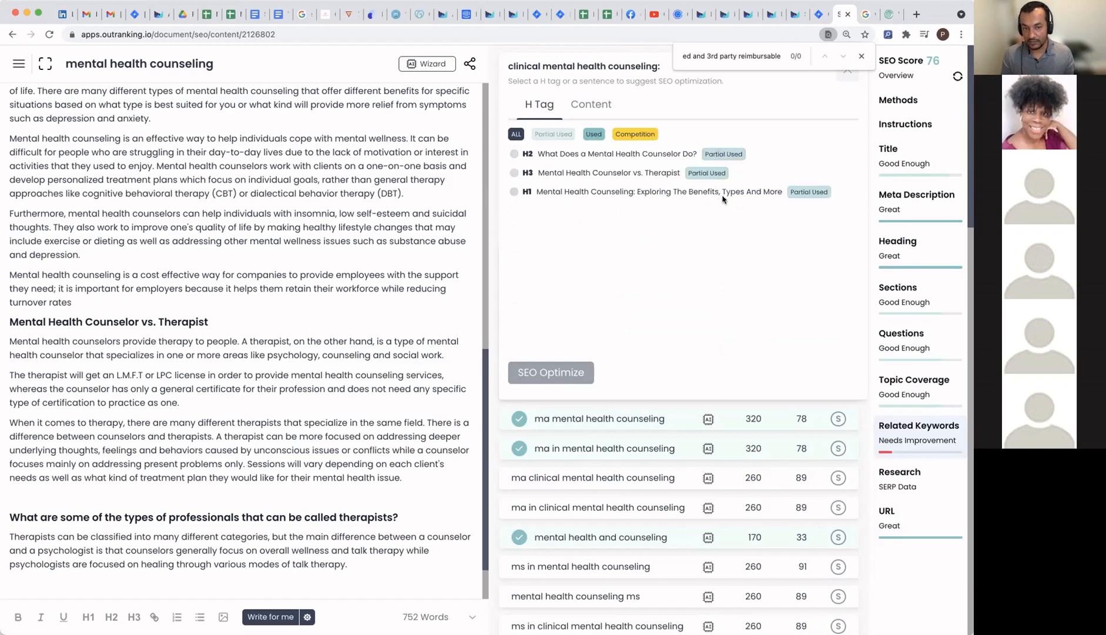
left_click(592, 134)
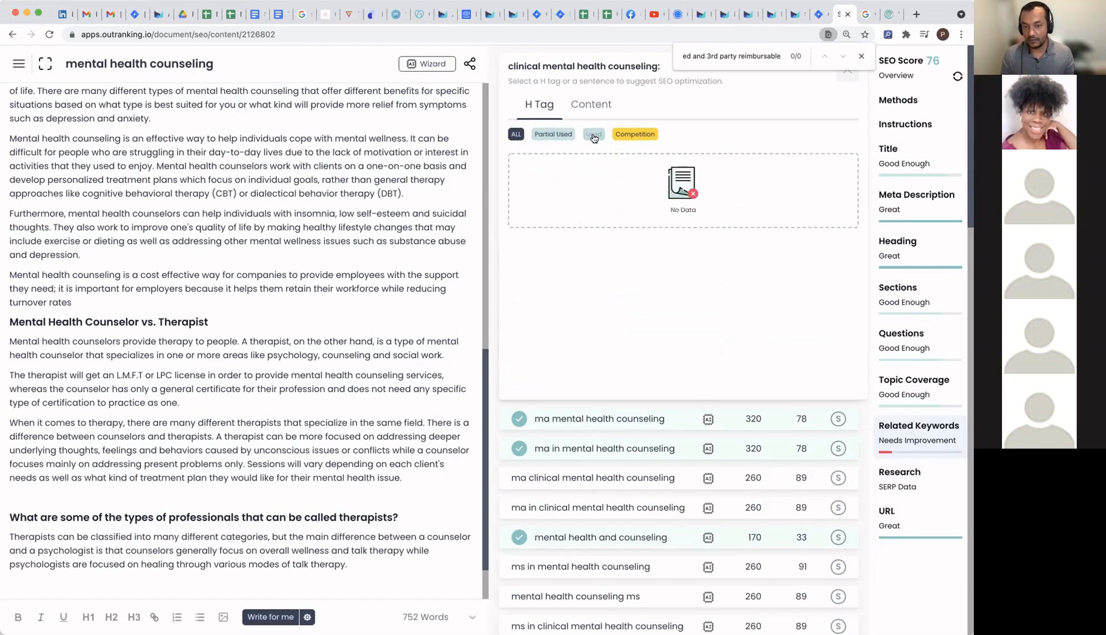
left_click(555, 134)
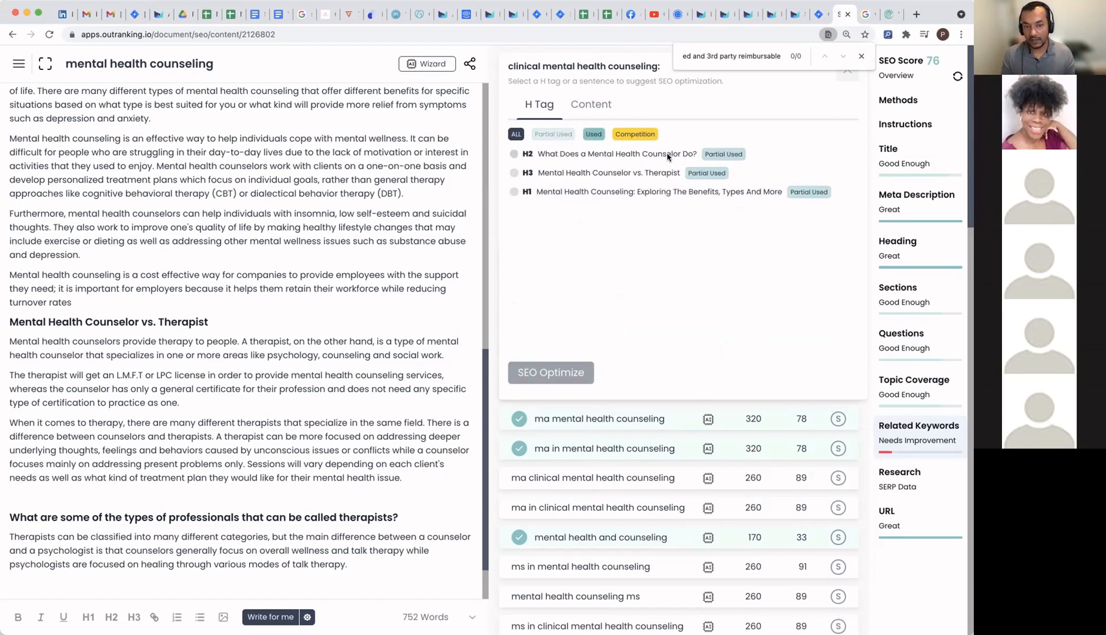
Step: SEO-optimize the H2 "What Does a Mental Health Counselor Do?" for the keyword and apply the suggestion "What does a Clinical Mental Health Counselor do?" to the article
left_click(513, 154)
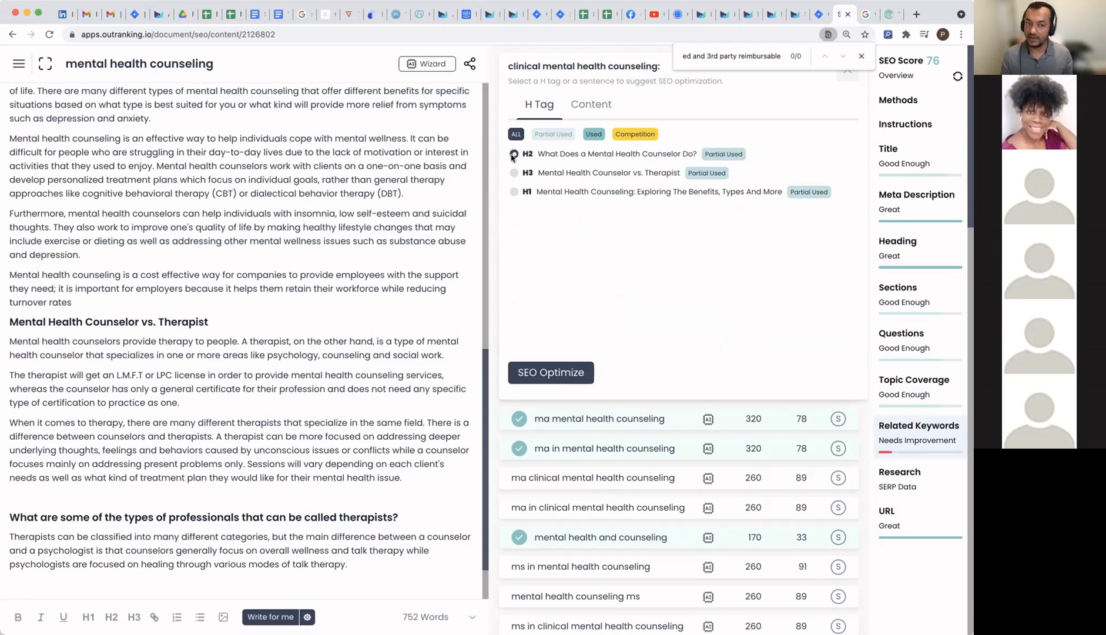
left_click_drag(507, 66, 576, 66)
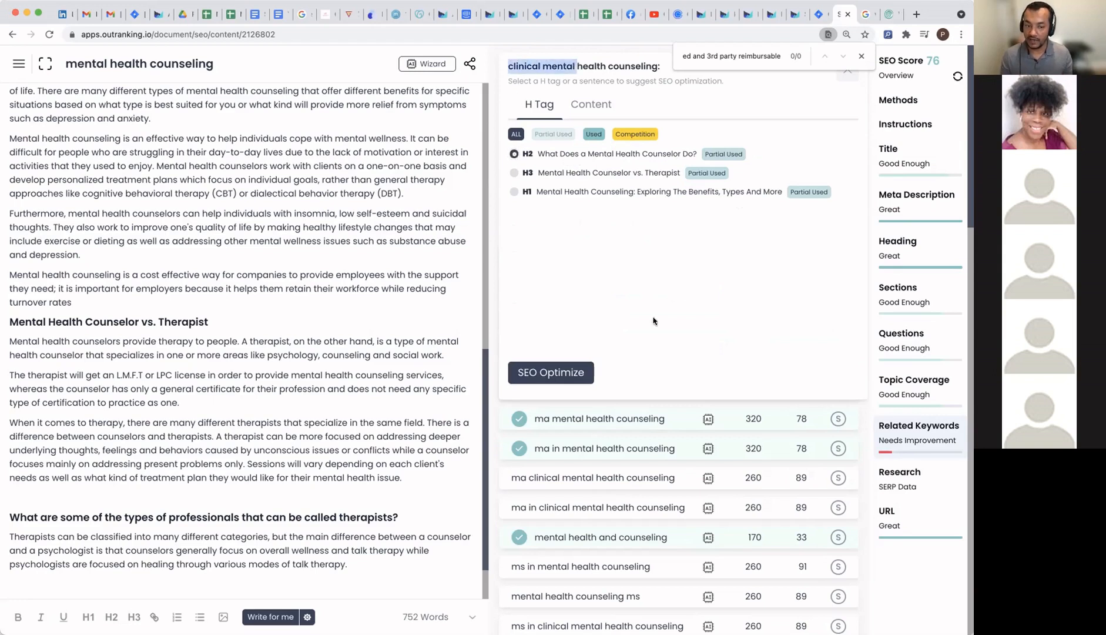
left_click(542, 370)
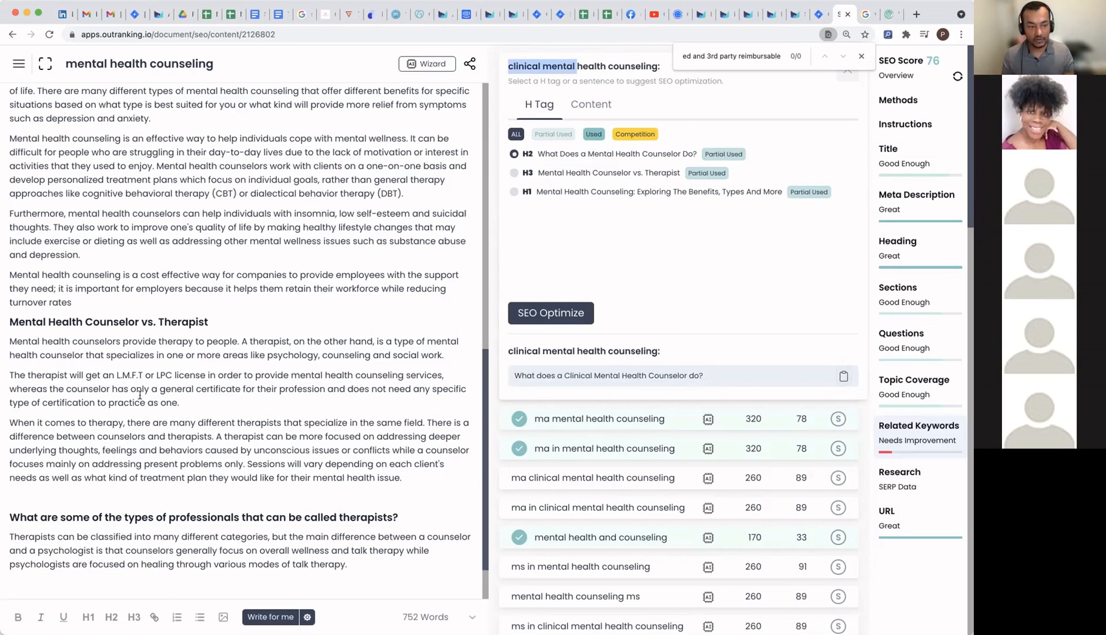
scroll(140, 396, "up", 5)
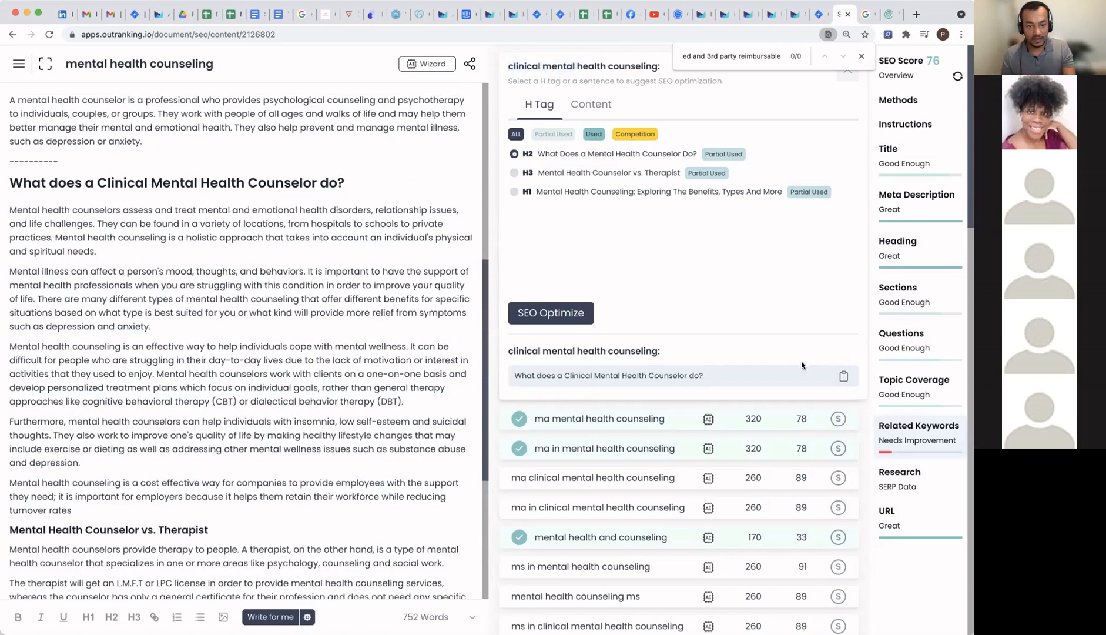
left_click(842, 379)
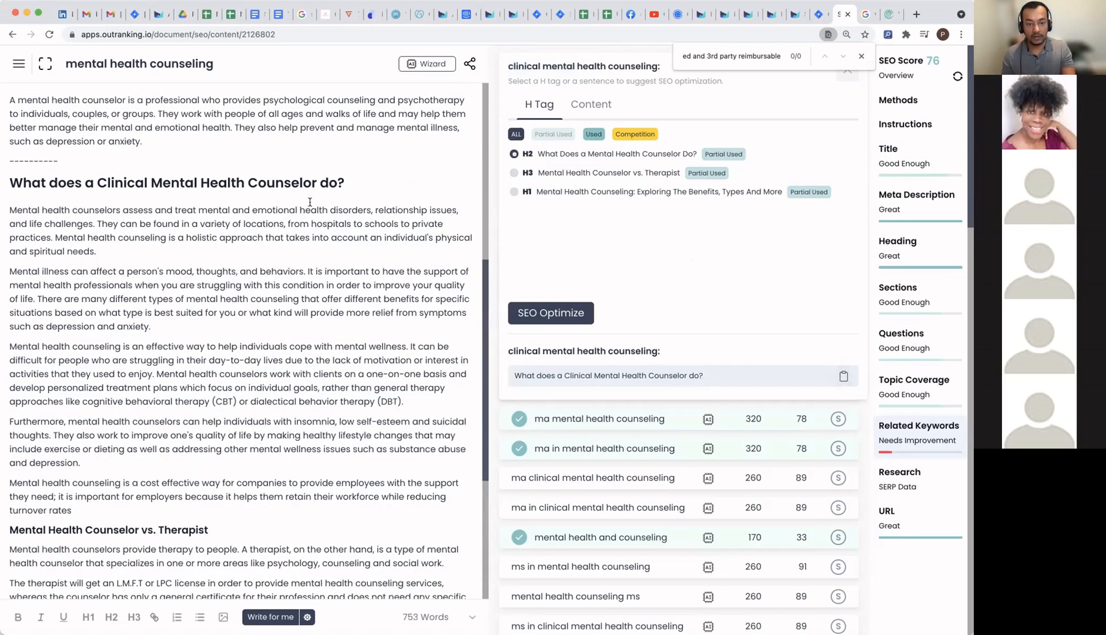
double_click(119, 185)
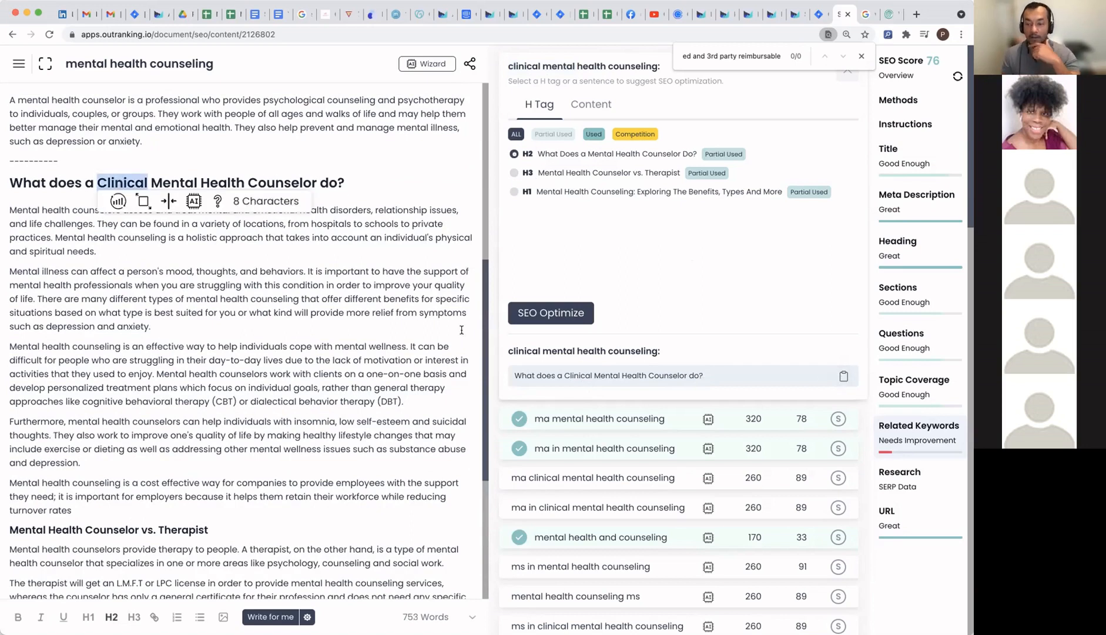
left_click(847, 77)
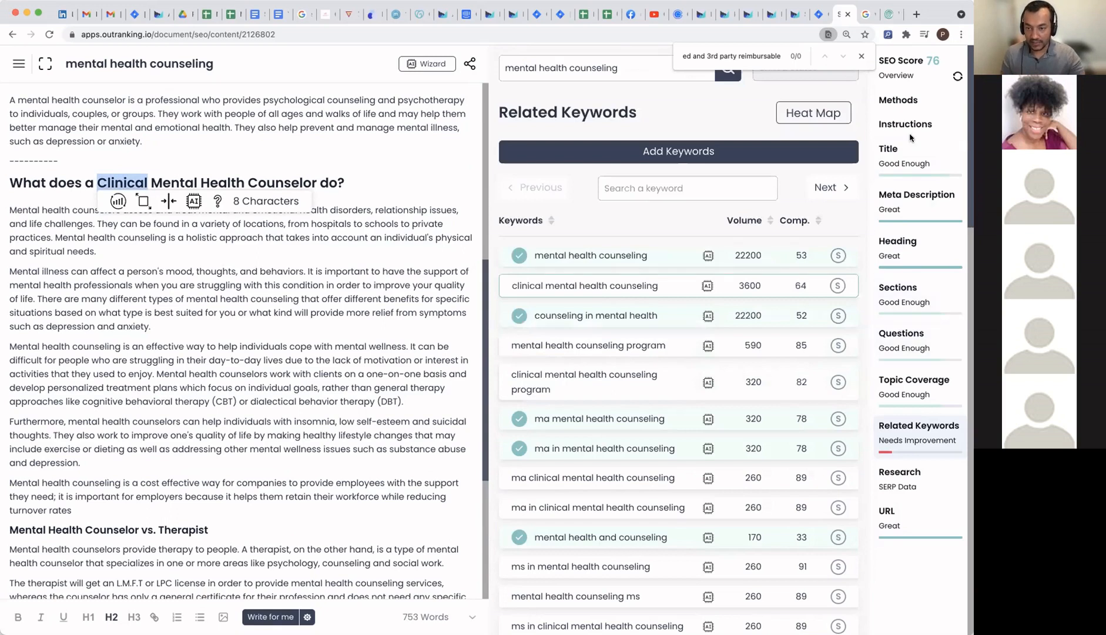
Step: Review the meta titles from SERP and the collapsed list of research domains
left_click(921, 168)
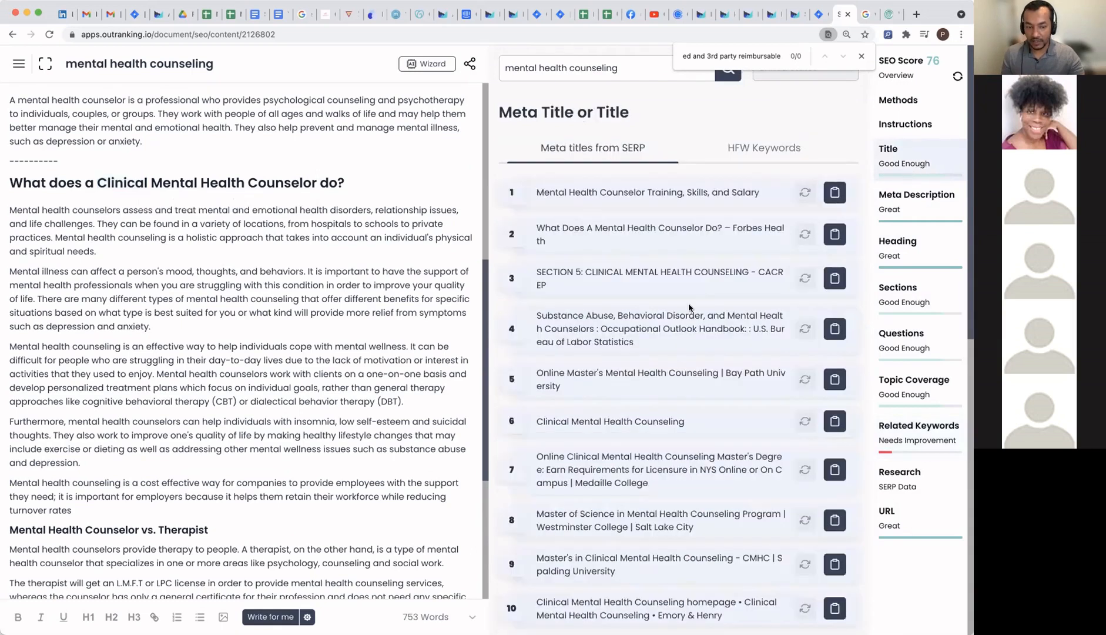
scroll(689, 307, "down", 10)
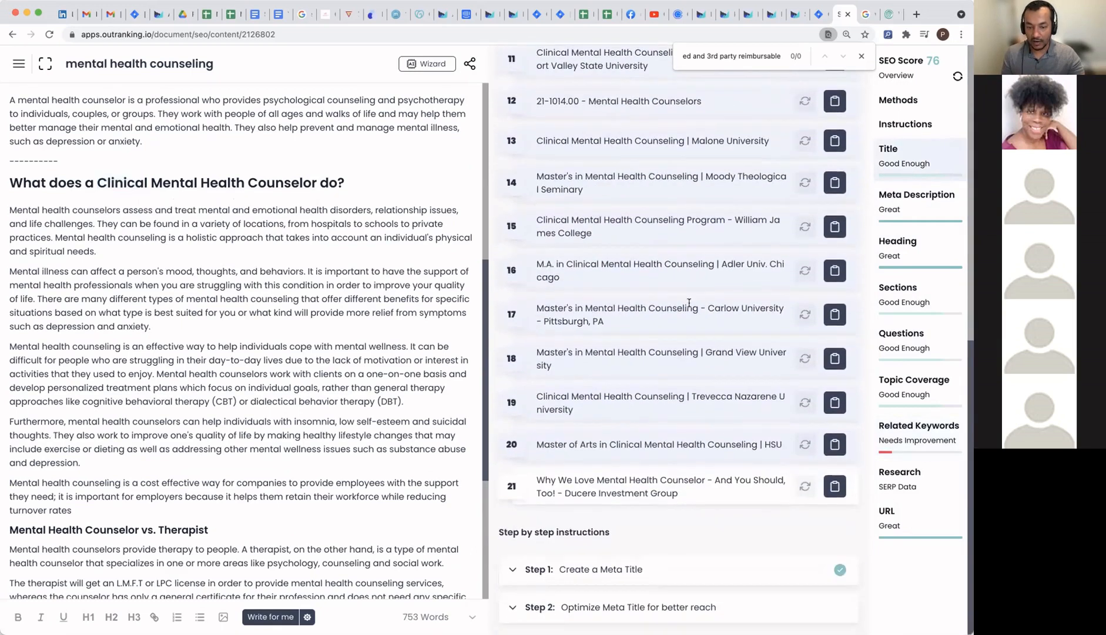
scroll(689, 302, "up", 6)
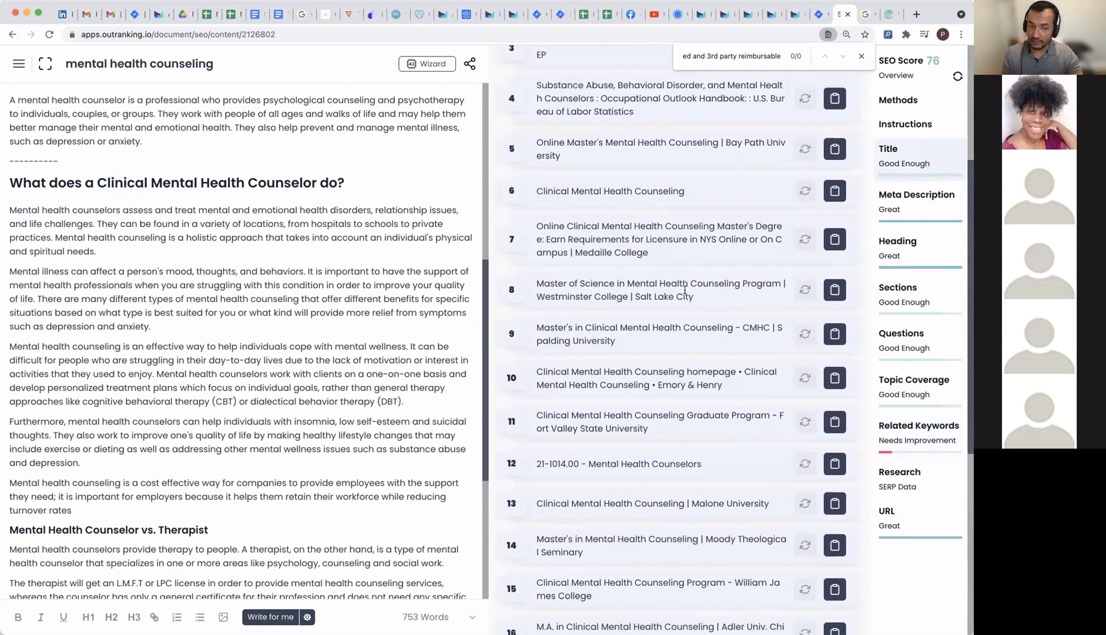
scroll(684, 290, "up", 4)
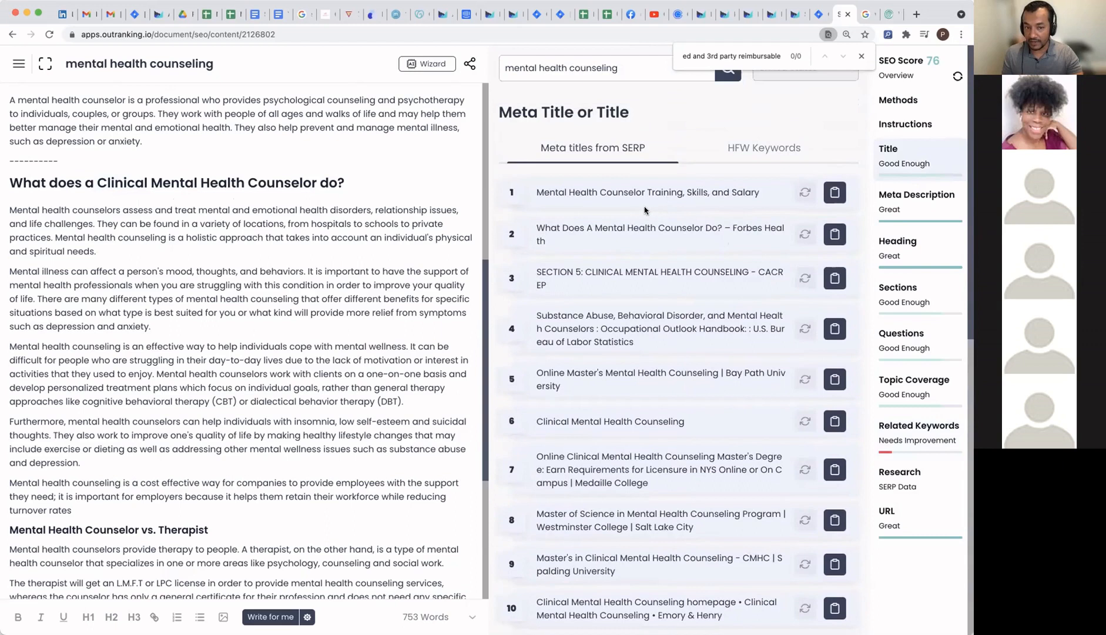
left_click(899, 476)
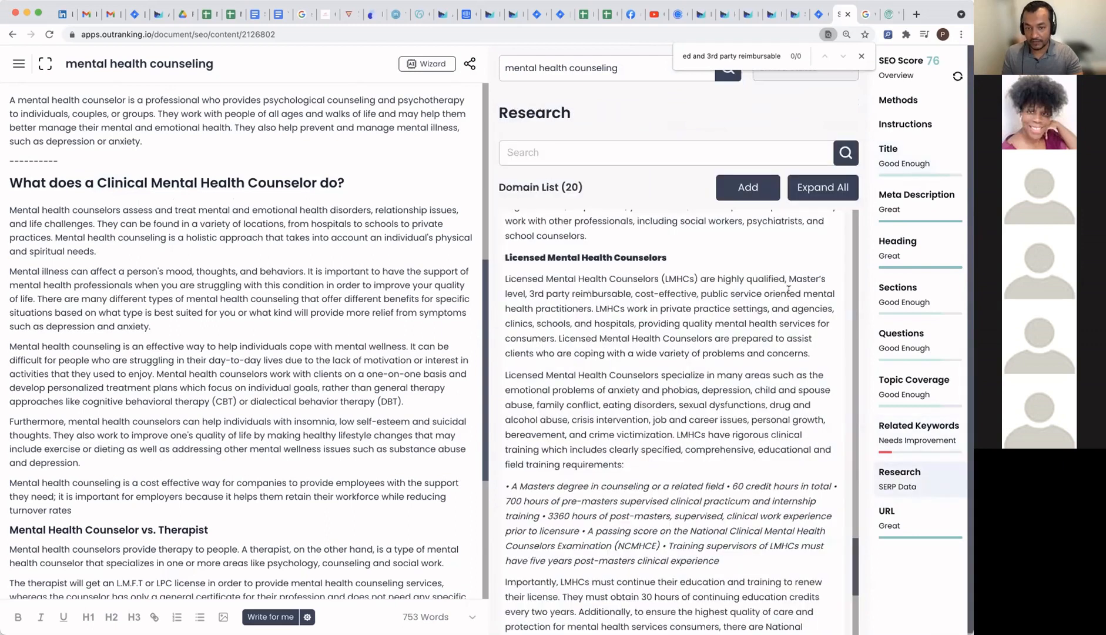
left_click(845, 187)
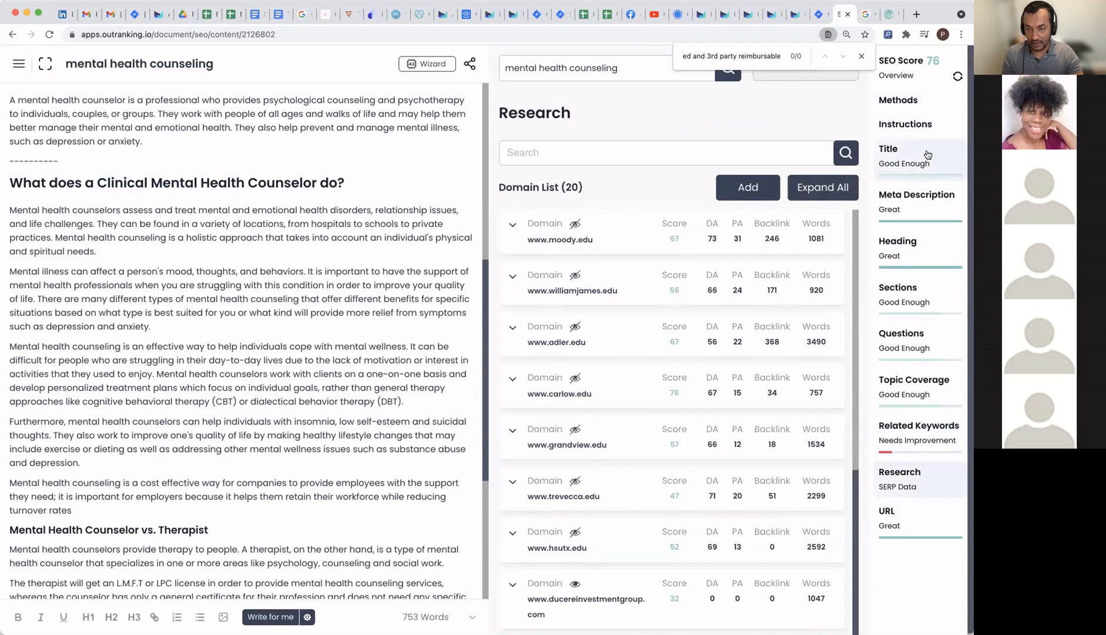
Step: Review the competitors' H1 headings and the high-frequency keywords for the H1 tag
left_click(900, 257)
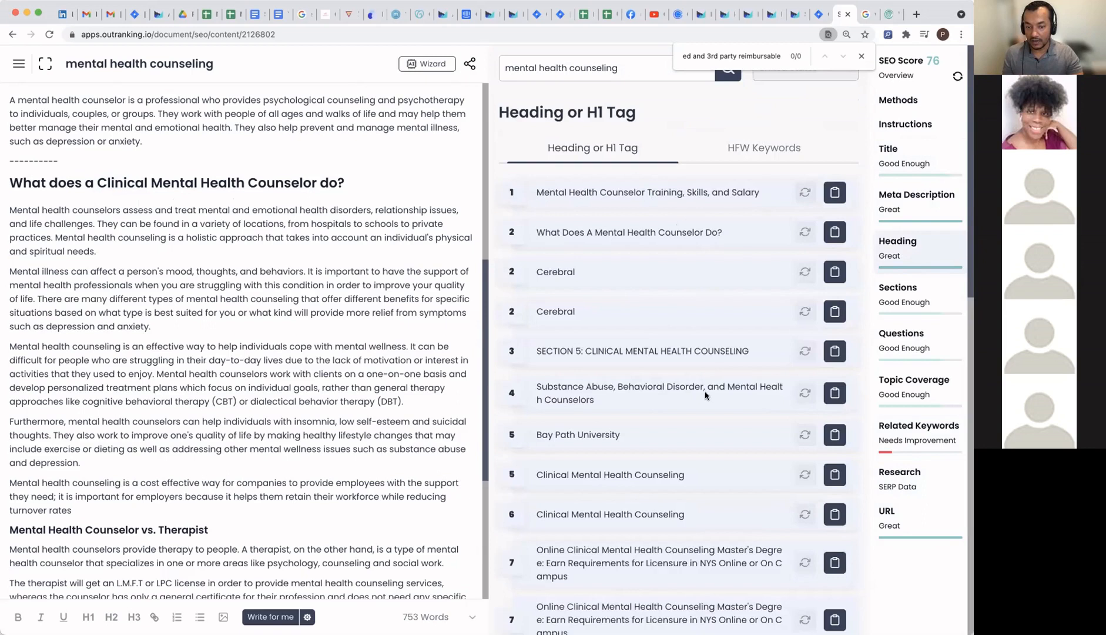
scroll(705, 389, "down", 5)
scroll(704, 377, "down", 10)
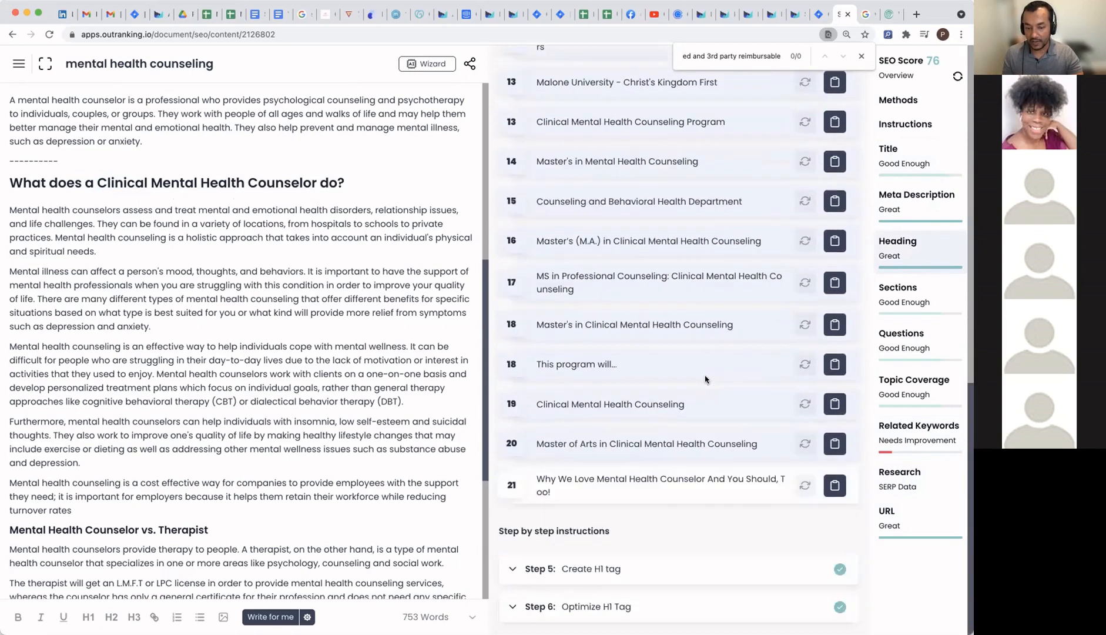
scroll(685, 492, "up", 15)
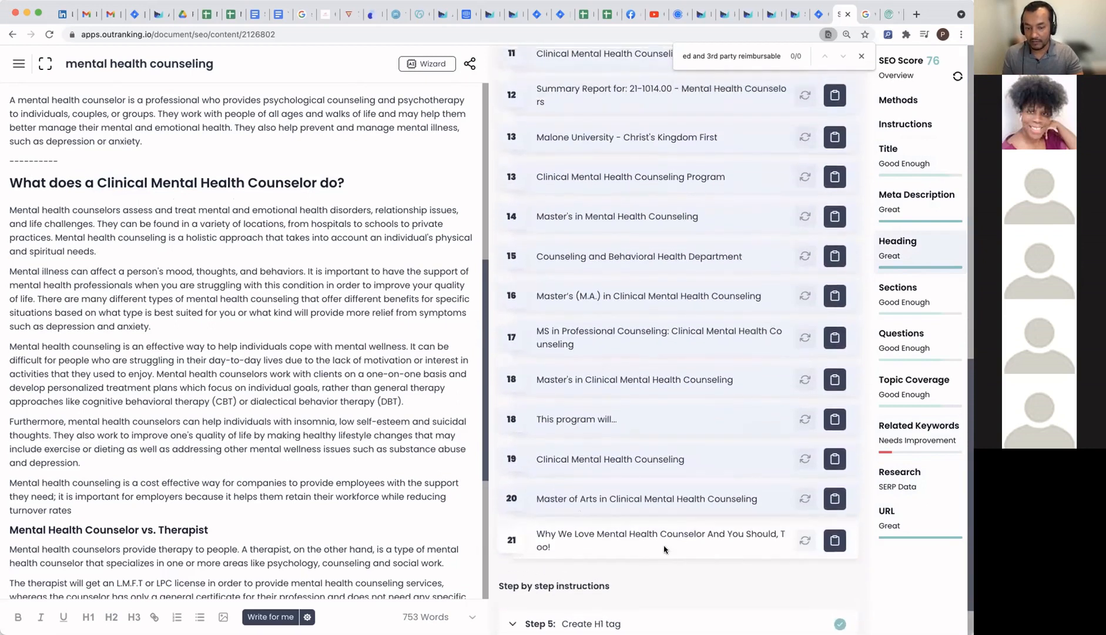
left_click(765, 150)
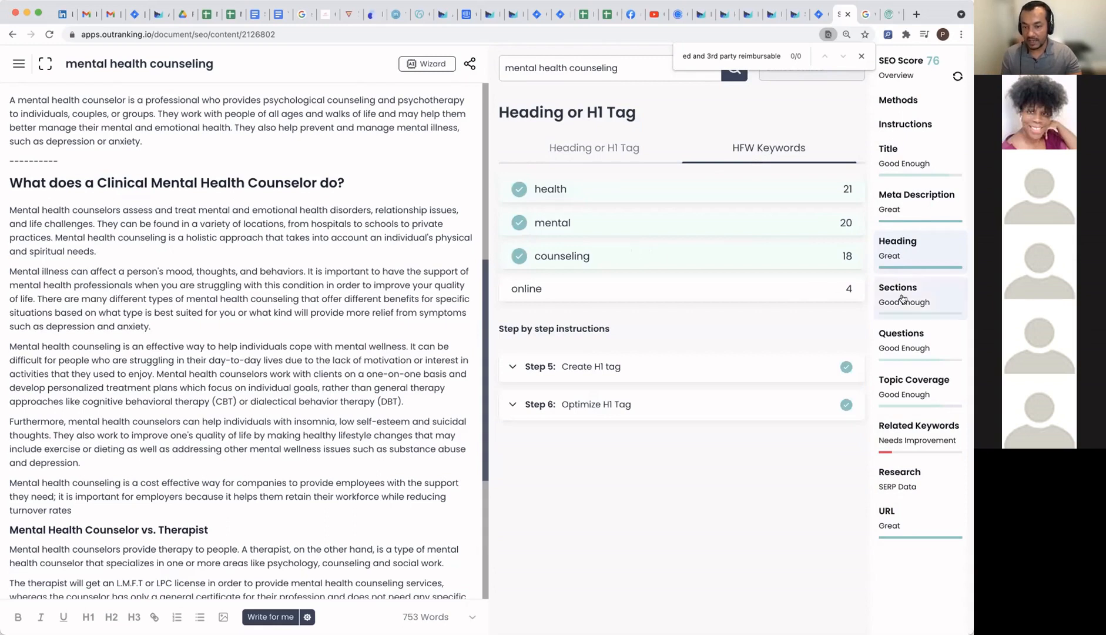
Step: Check the SERP meta descriptions and browse the competitors' section headings from SERP site by site
left_click(897, 157)
left_click(907, 195)
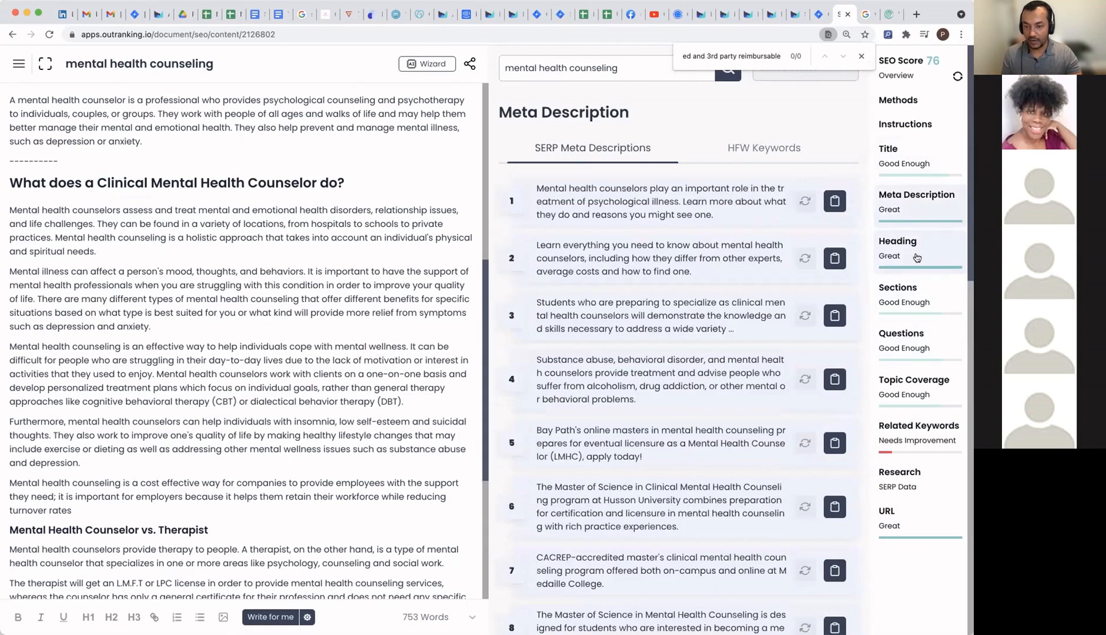
left_click(916, 256)
left_click(917, 299)
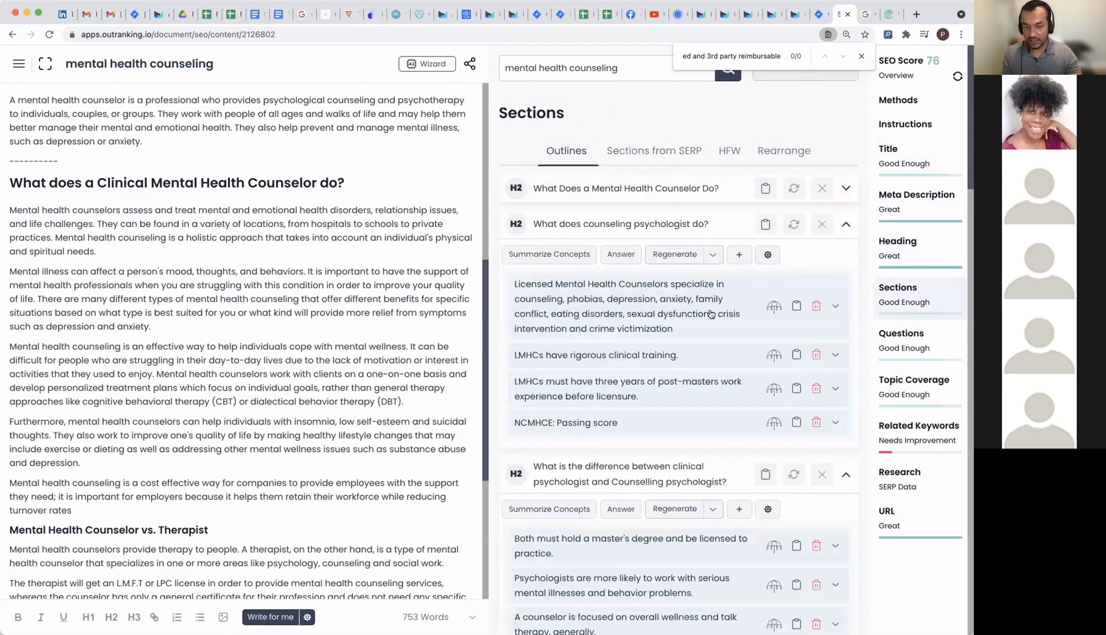
left_click(644, 154)
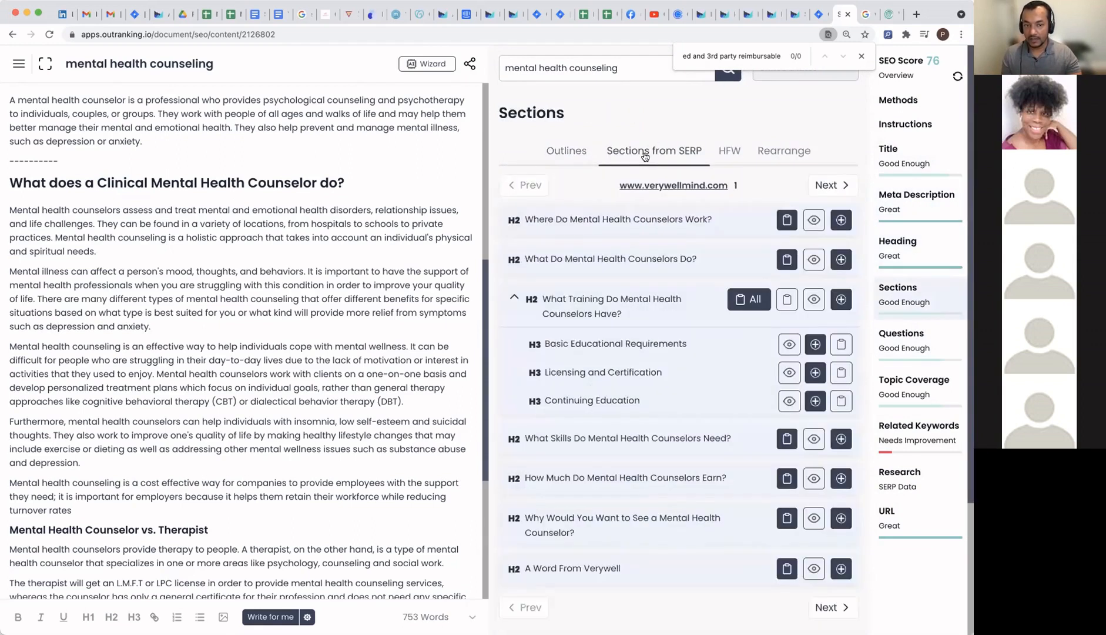
left_click(833, 187)
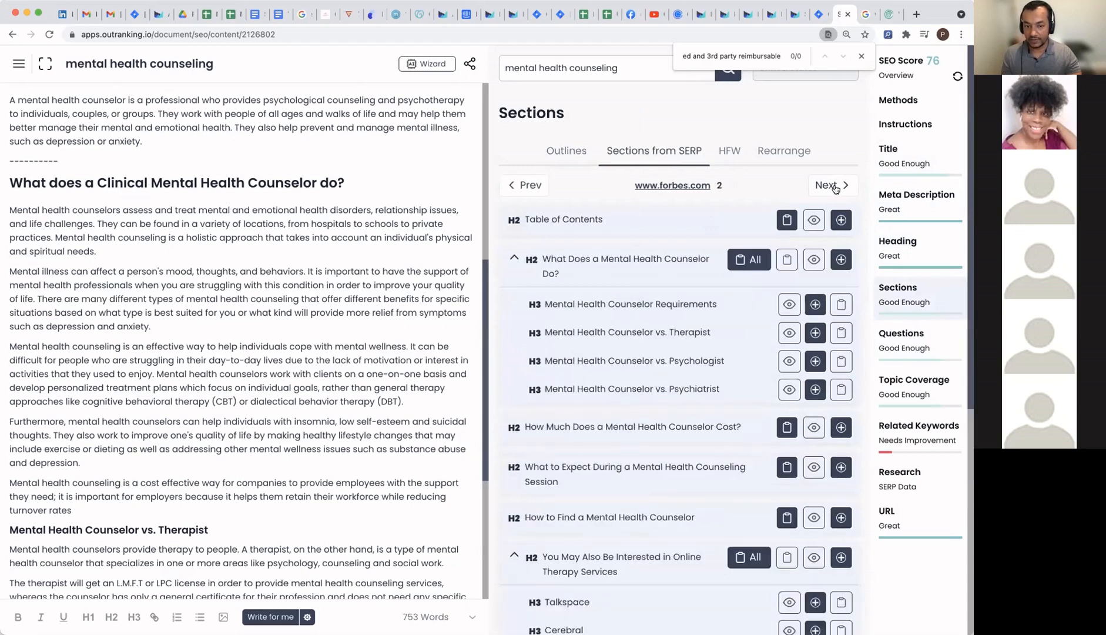
left_click(834, 187)
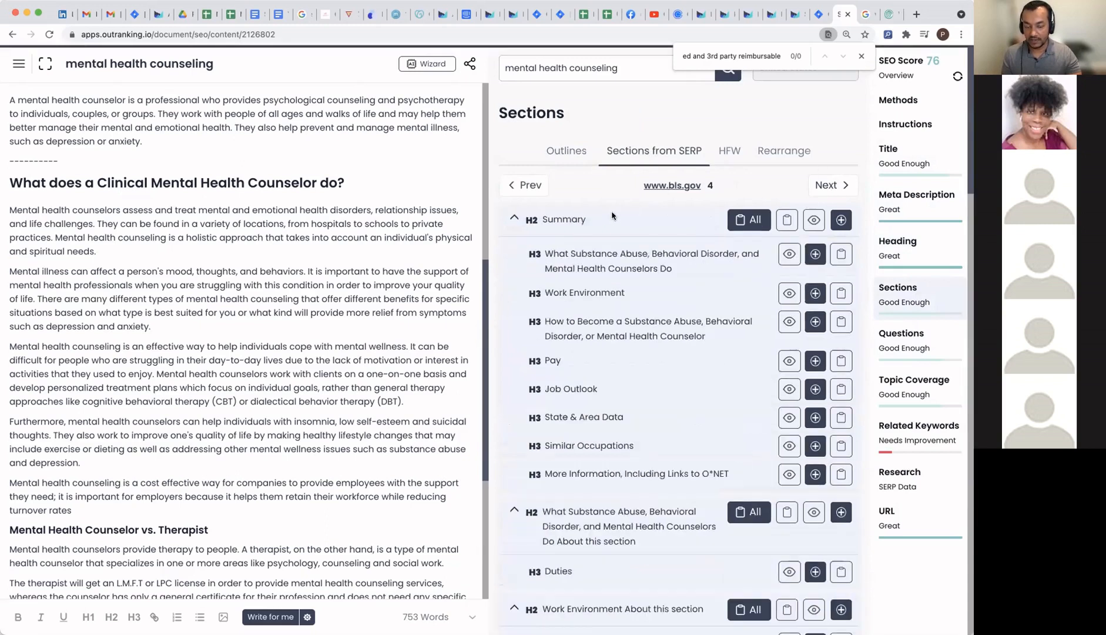
left_click(833, 191)
Step: Filter the high-frequency-word section headings by "substance" and review them
left_click(728, 151)
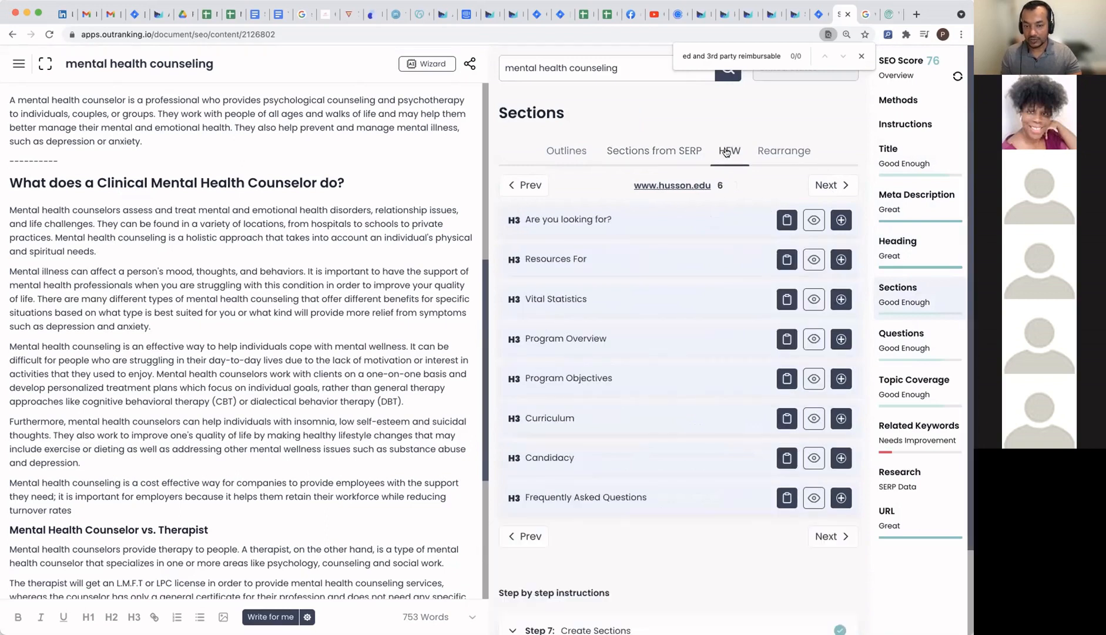
left_click(725, 186)
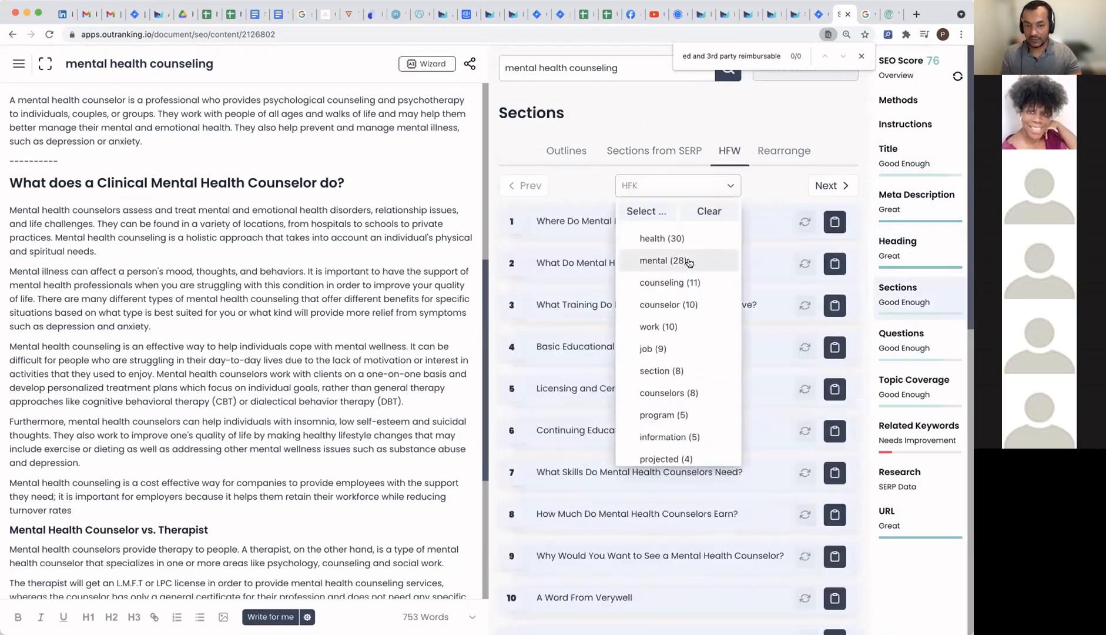
scroll(685, 349, "down", 5)
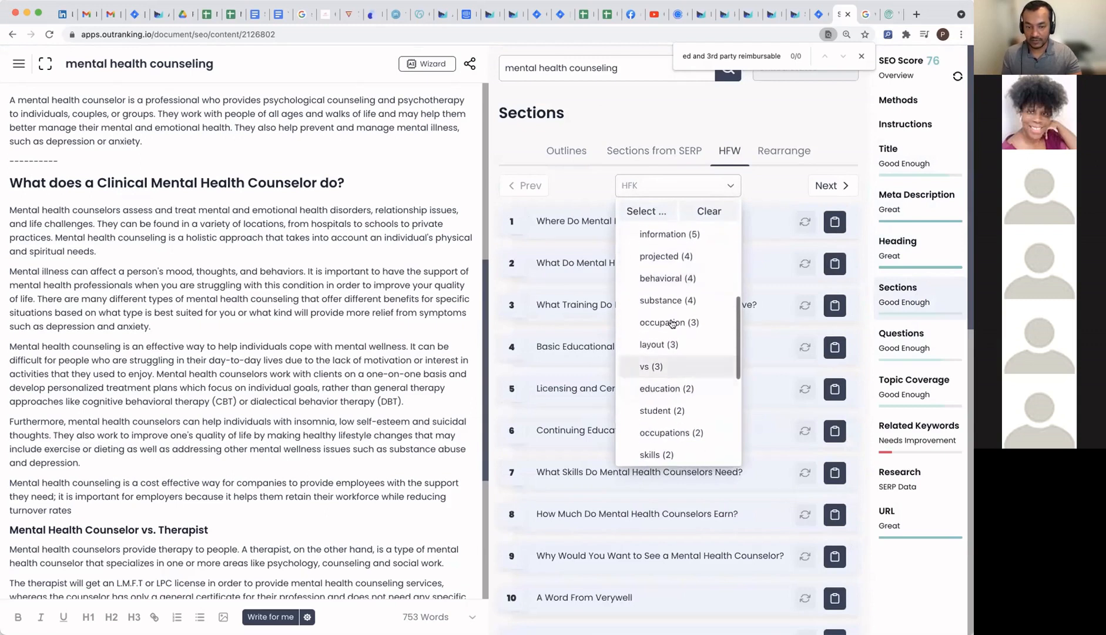
left_click(675, 325)
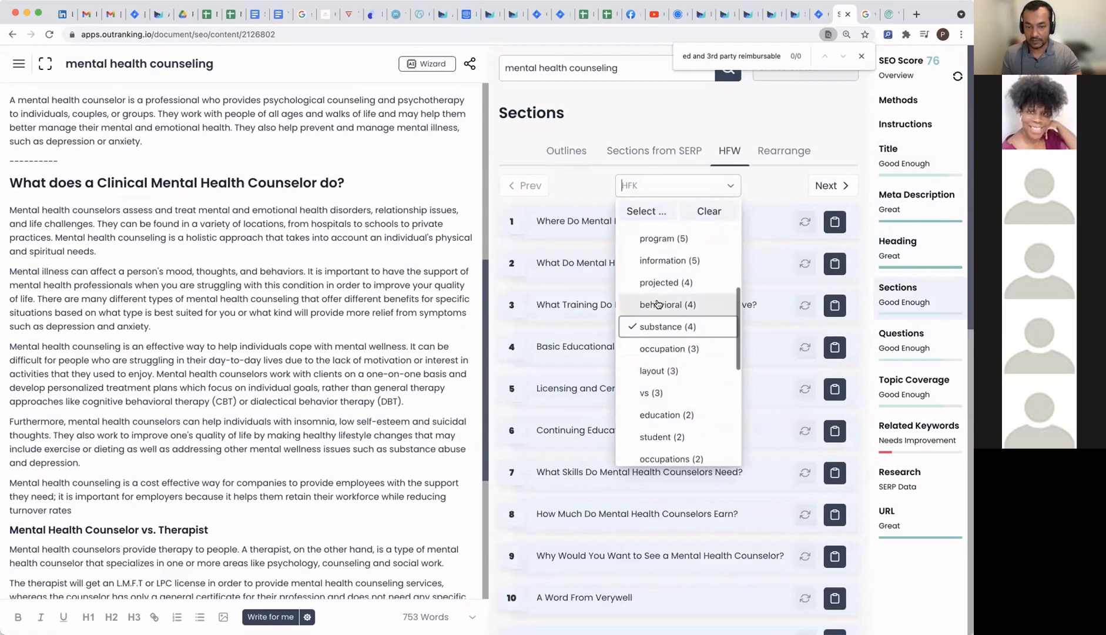
left_click(664, 215)
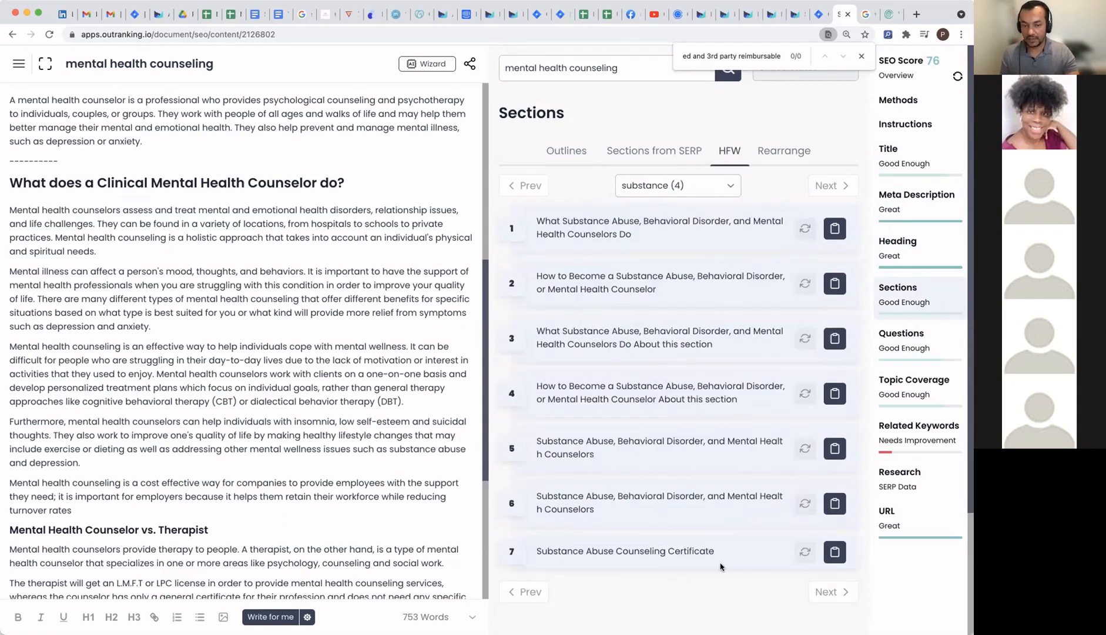
Step: Show the article's section arrangement, expand the H2 on clinical mental health counselors, and compare its H3s with the article text
left_click(793, 151)
scroll(297, 349, "down", 3)
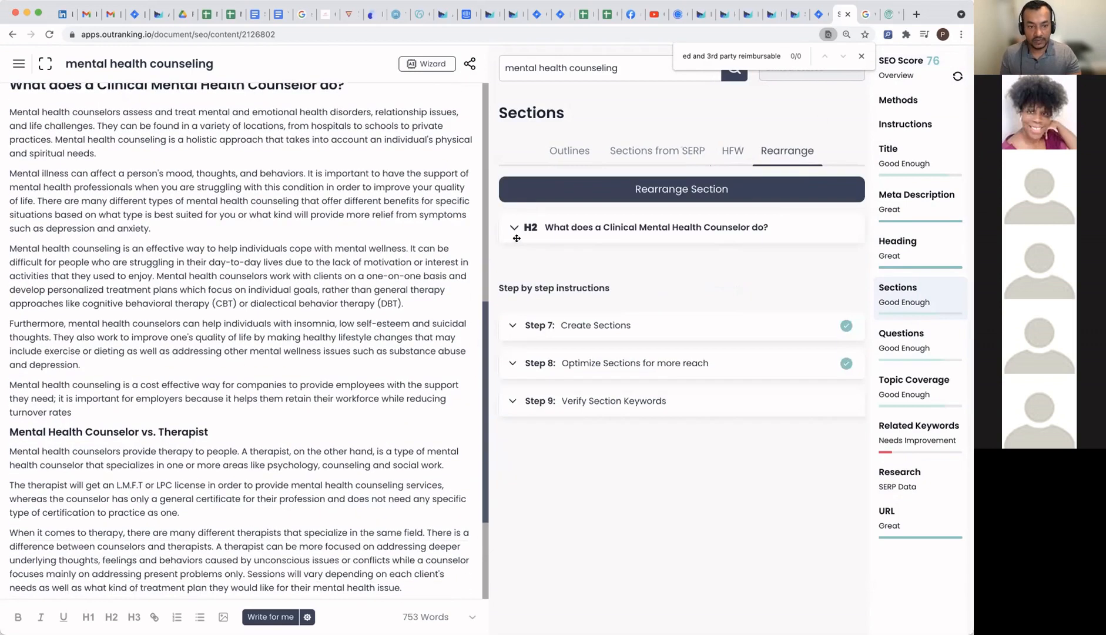
left_click(514, 228)
scroll(198, 338, "down", 5)
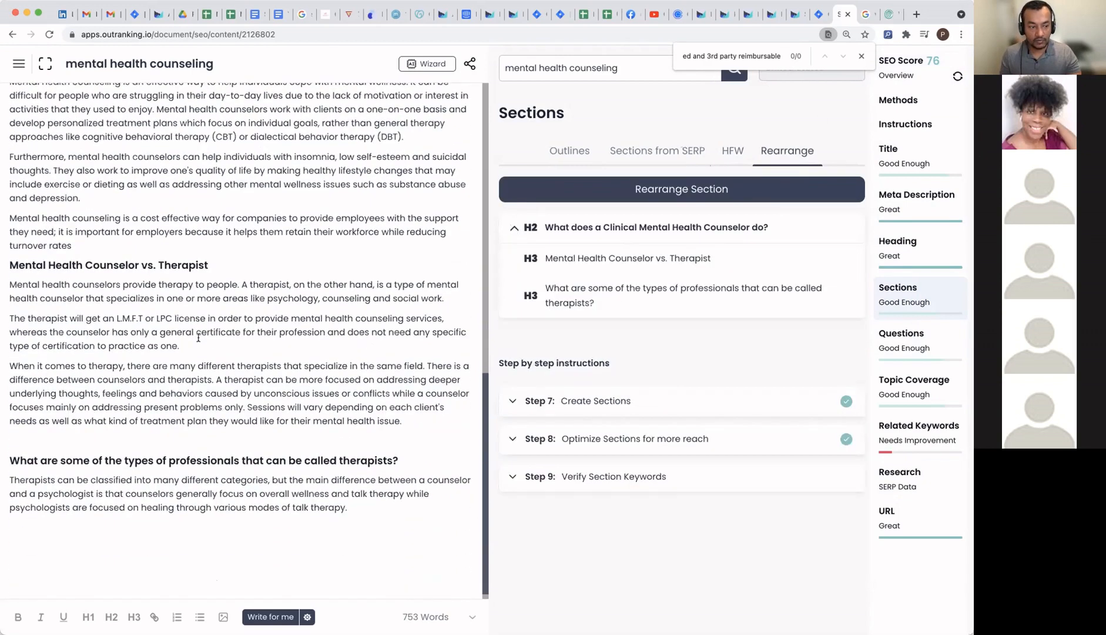
Step: Move the H3 on types of professionals above "Mental Health Counselor vs. Therapist", apply the rearrangement, and delete the extra blank lines between the two sections
left_click_drag(648, 295, 646, 263)
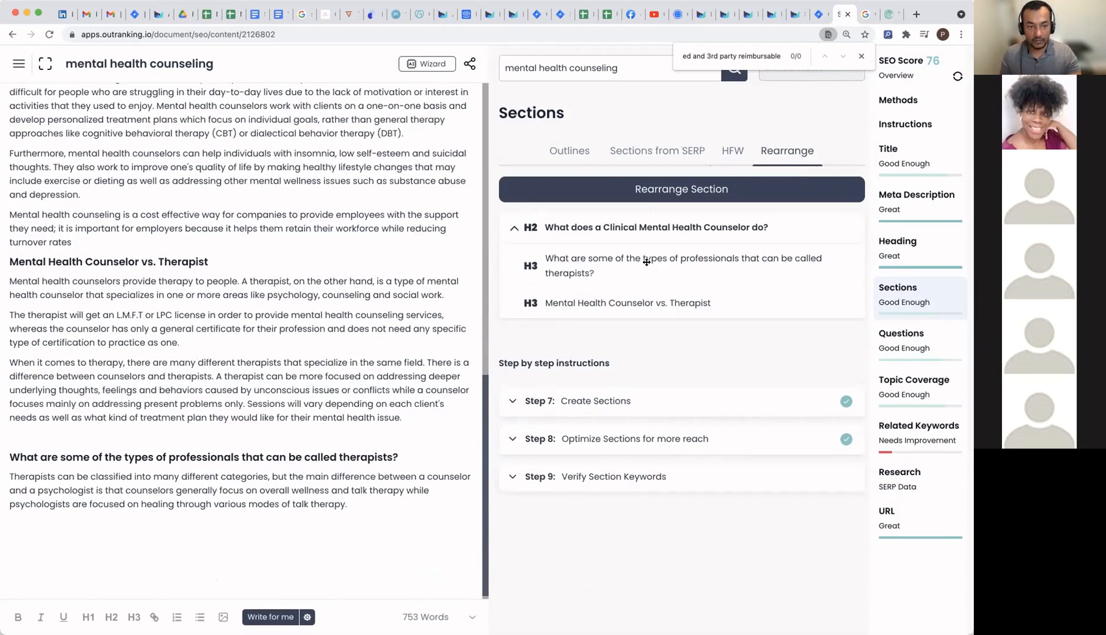
left_click(671, 189)
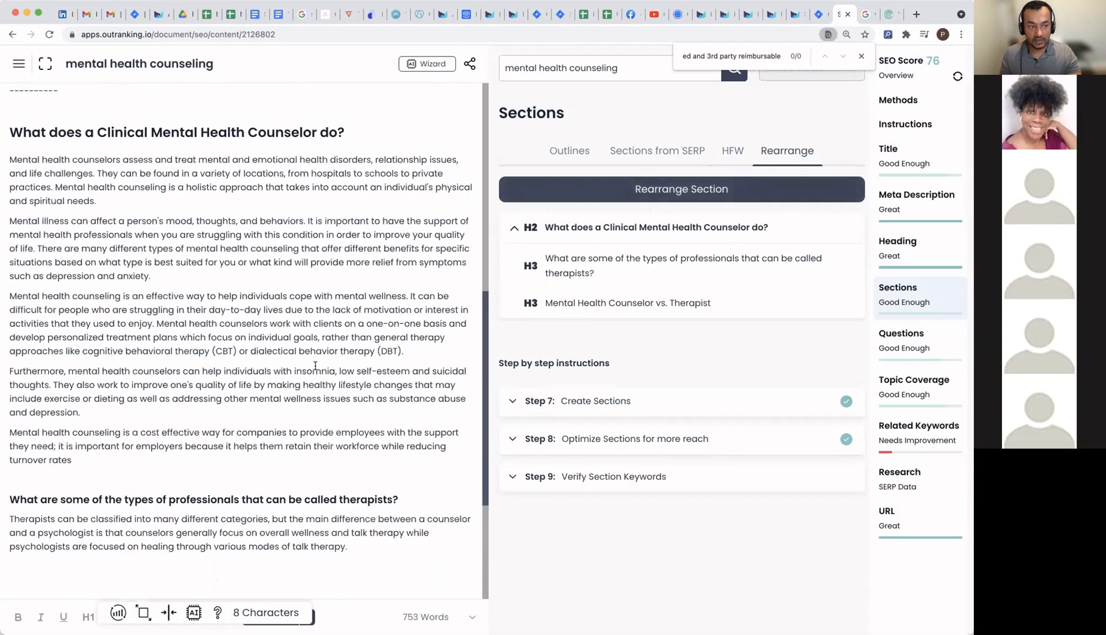
scroll(363, 363, "down", 5)
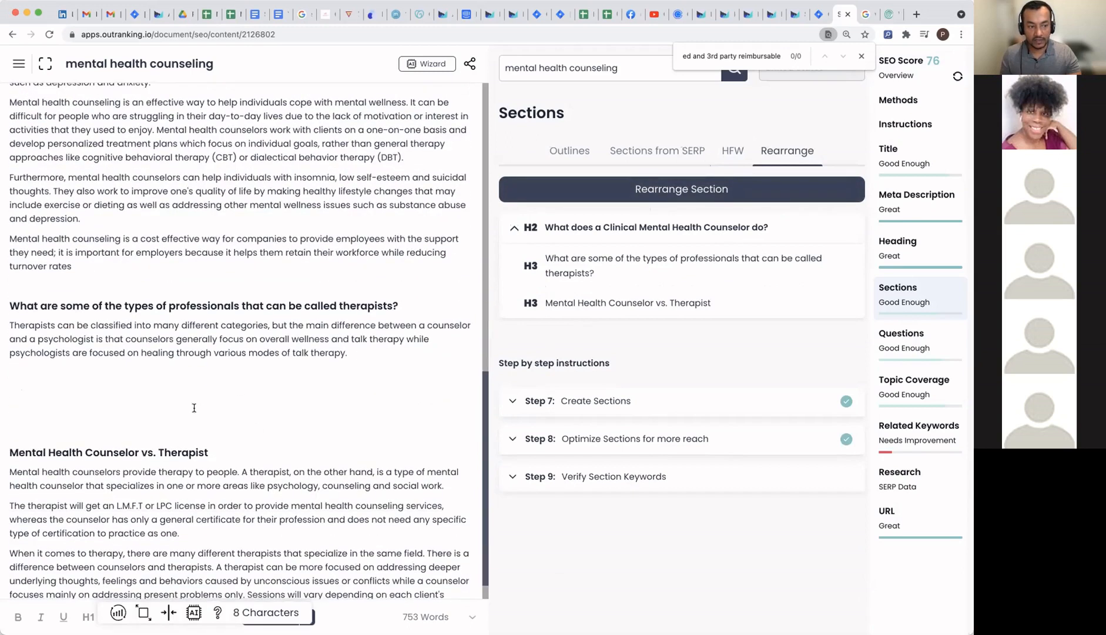
left_click(194, 407)
key("BackSpace")
key("BackSpace")
key("BackSpace")
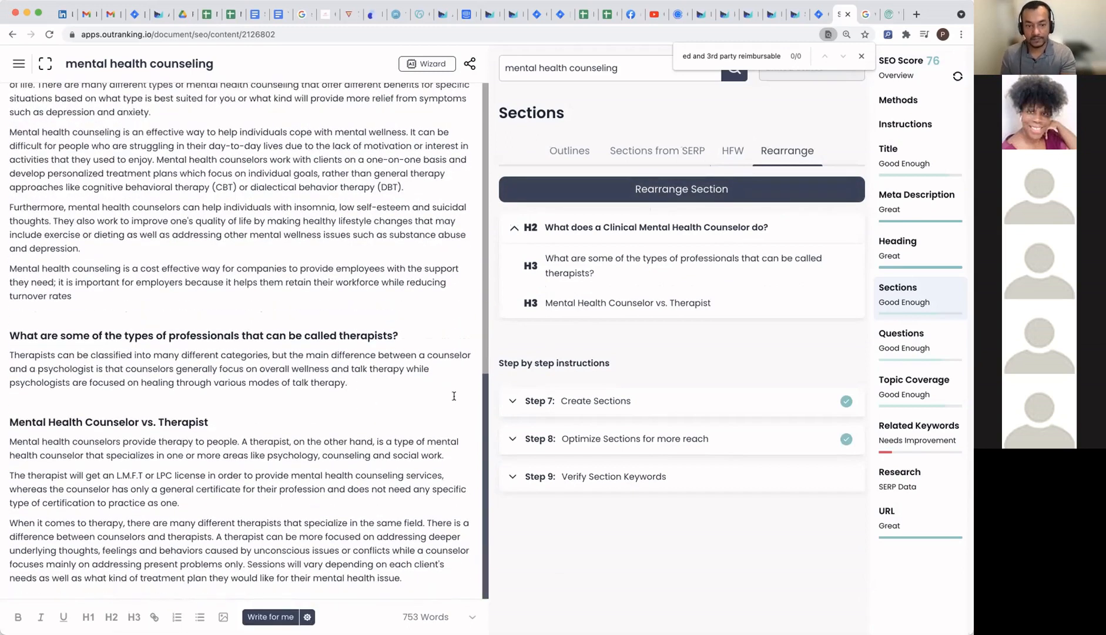
Step: Show the article's question suggestions and review the full list of questions drawn from competitor content
left_click(900, 349)
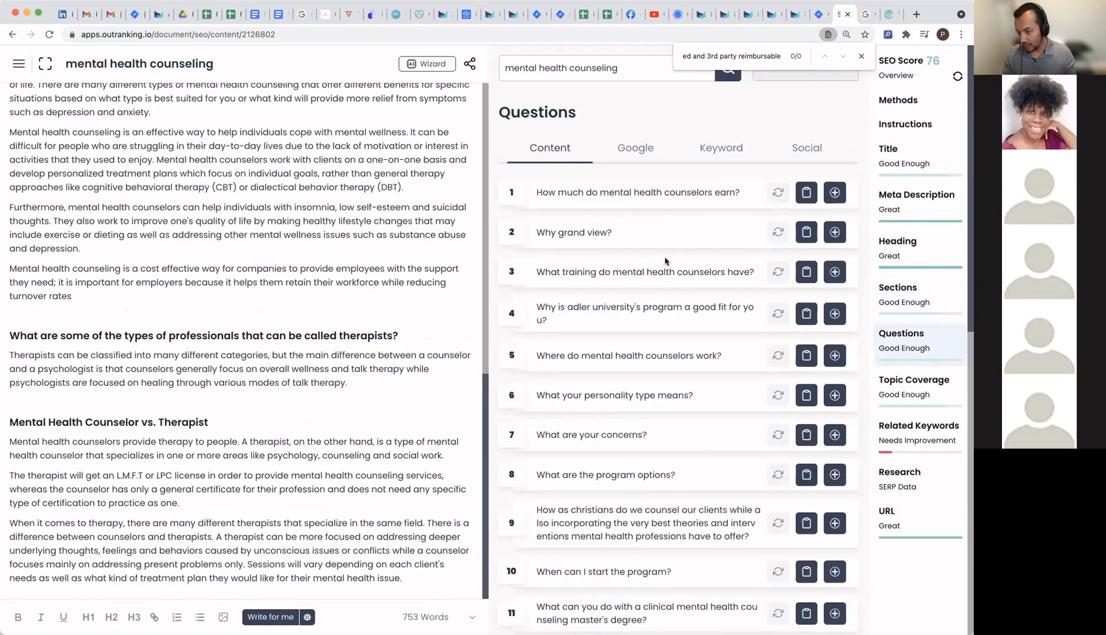
scroll(689, 273, "down", 10)
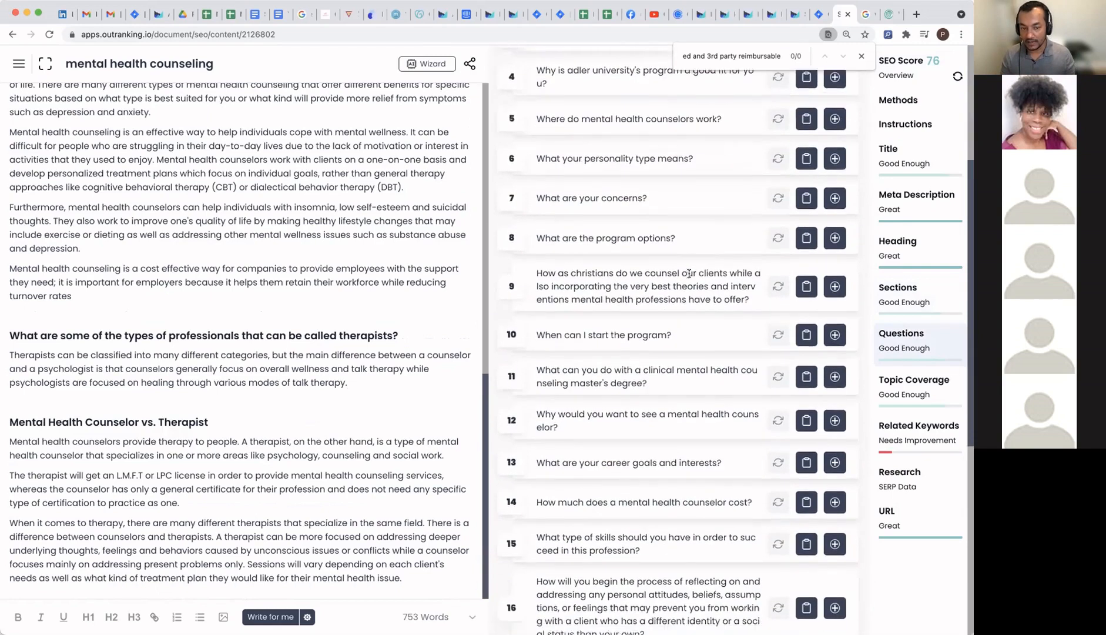
scroll(689, 275, "down", 2)
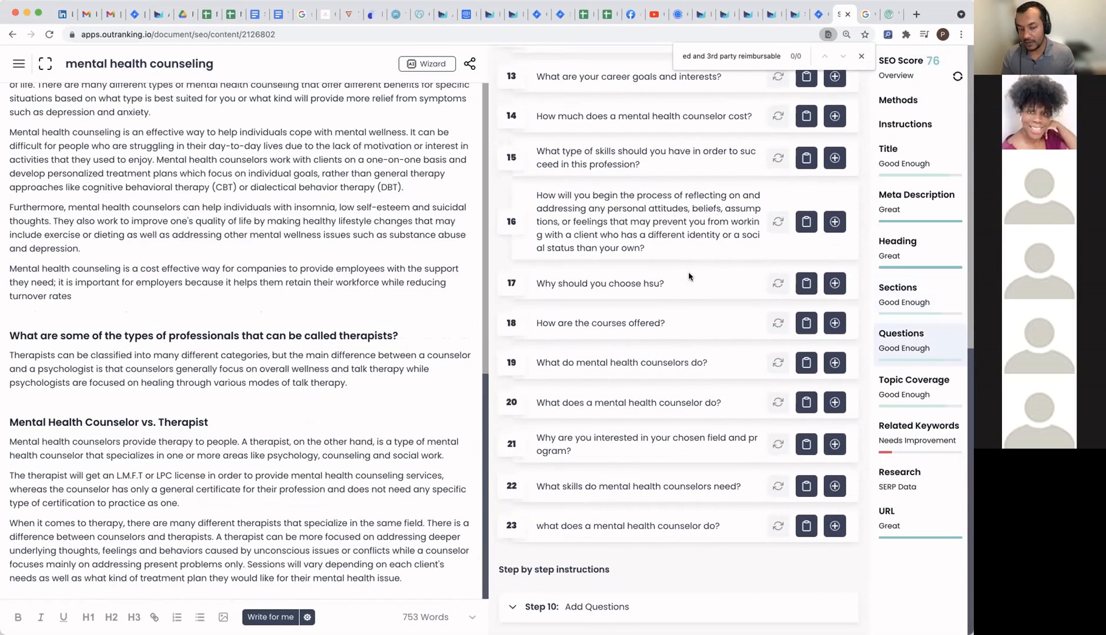
scroll(689, 276, "up", 12)
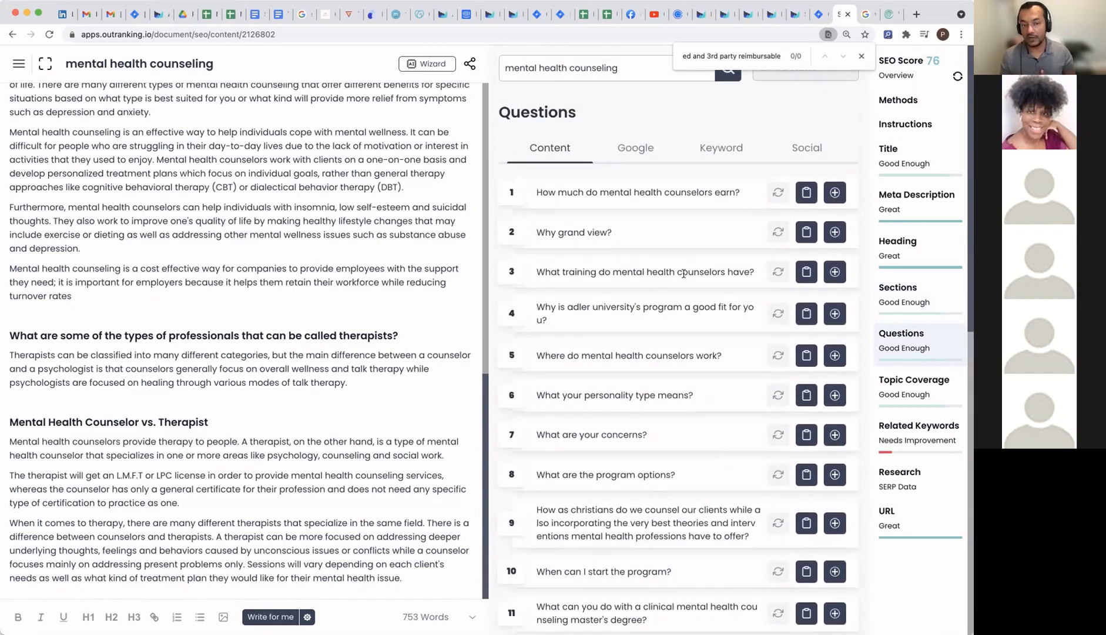
Step: Review the Google questions and the keyword questions, checking the wording and search volume of "What is mental health counseling?"
left_click(634, 150)
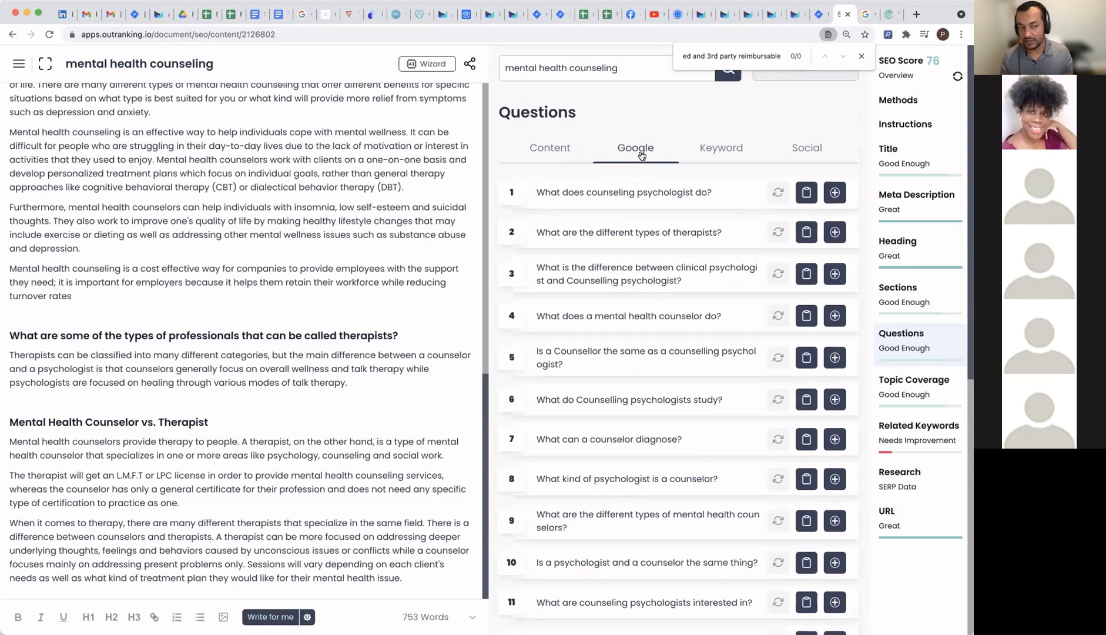
left_click(725, 150)
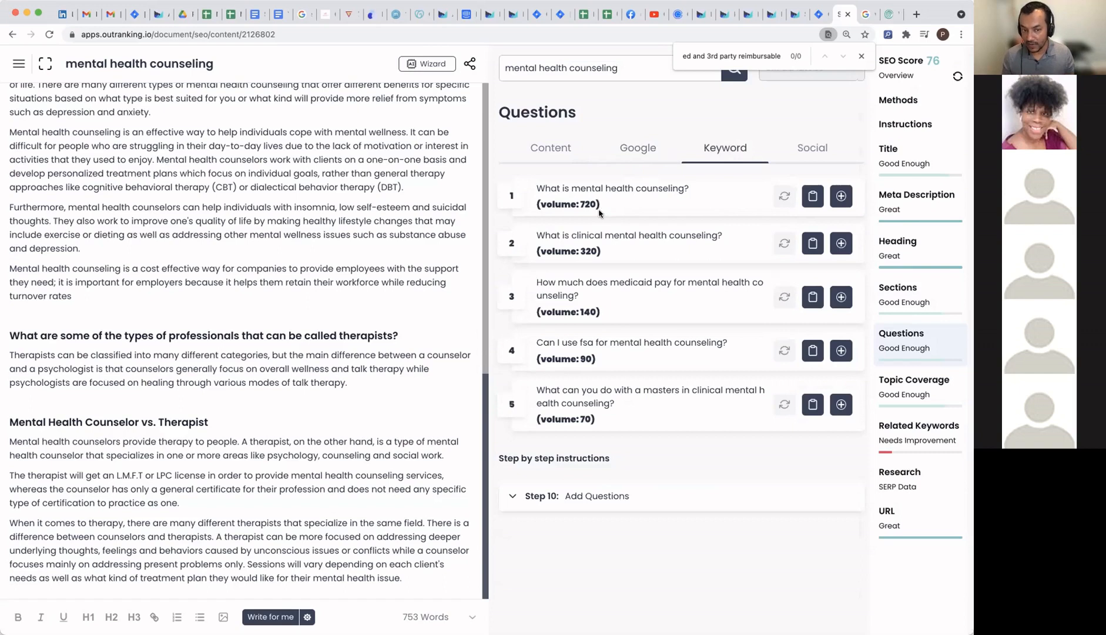
left_click_drag(598, 204, 530, 209)
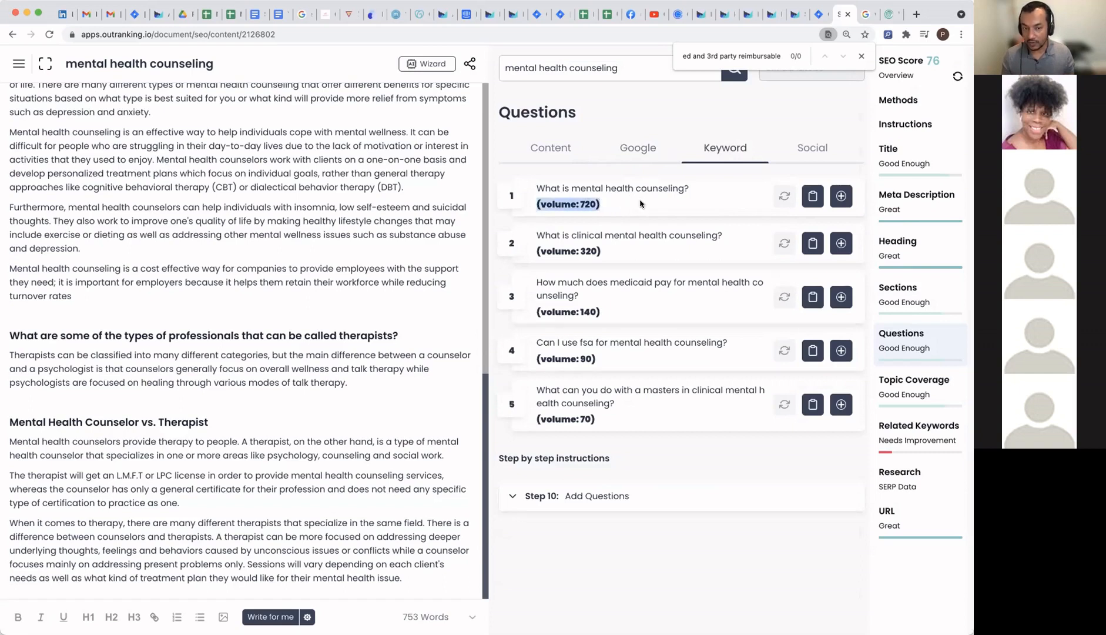
left_click_drag(712, 190, 527, 192)
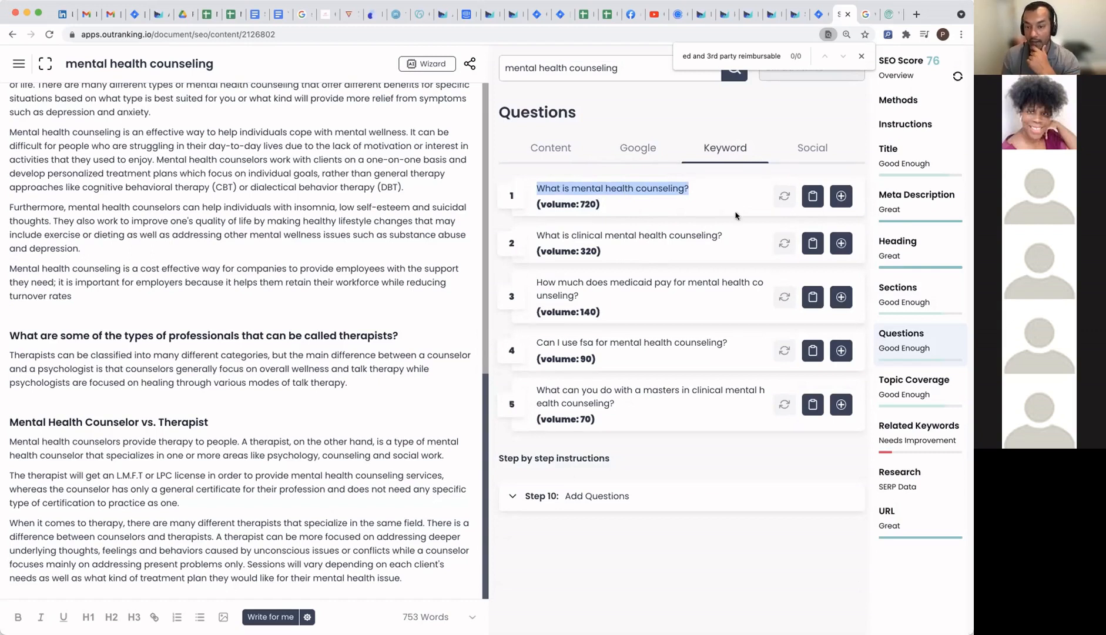
Step: Check the social questions and compare the Google questions with the keyword questions again
left_click(800, 151)
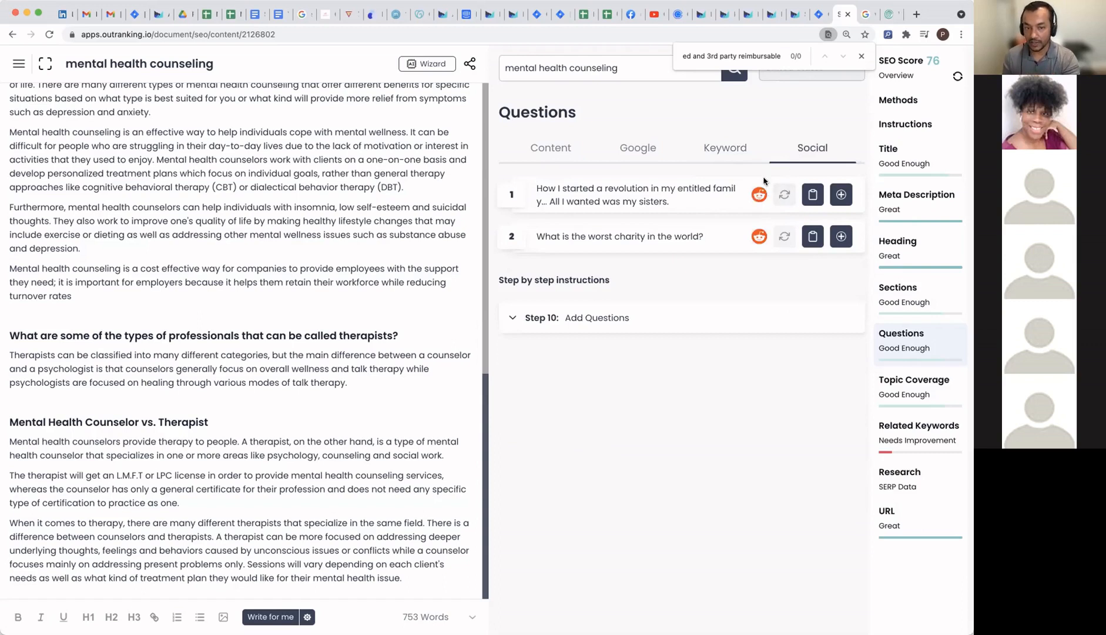
left_click(641, 151)
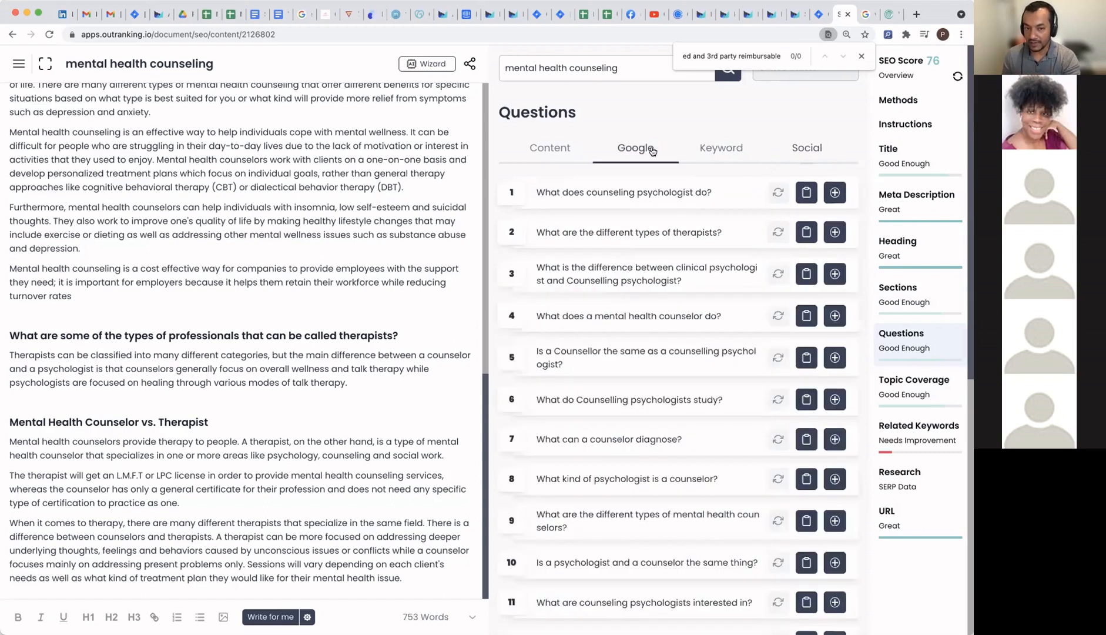
left_click(721, 150)
left_click(659, 152)
left_click(715, 151)
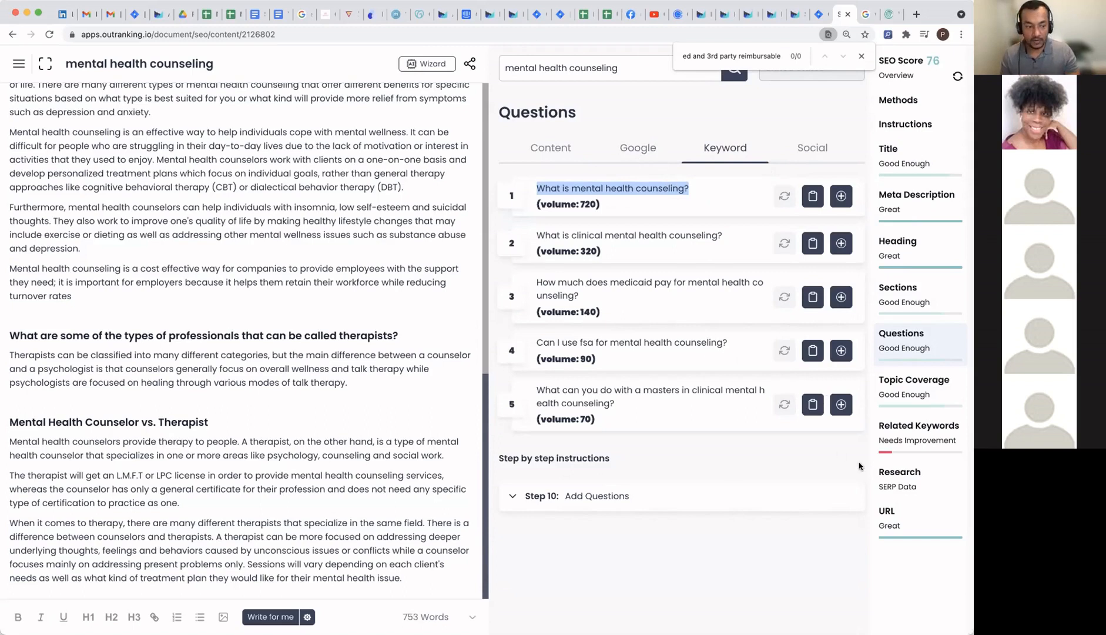
Step: Show the topic coverage, filter the topics to two-word terms to review them, and restore the list to all topics
left_click(929, 390)
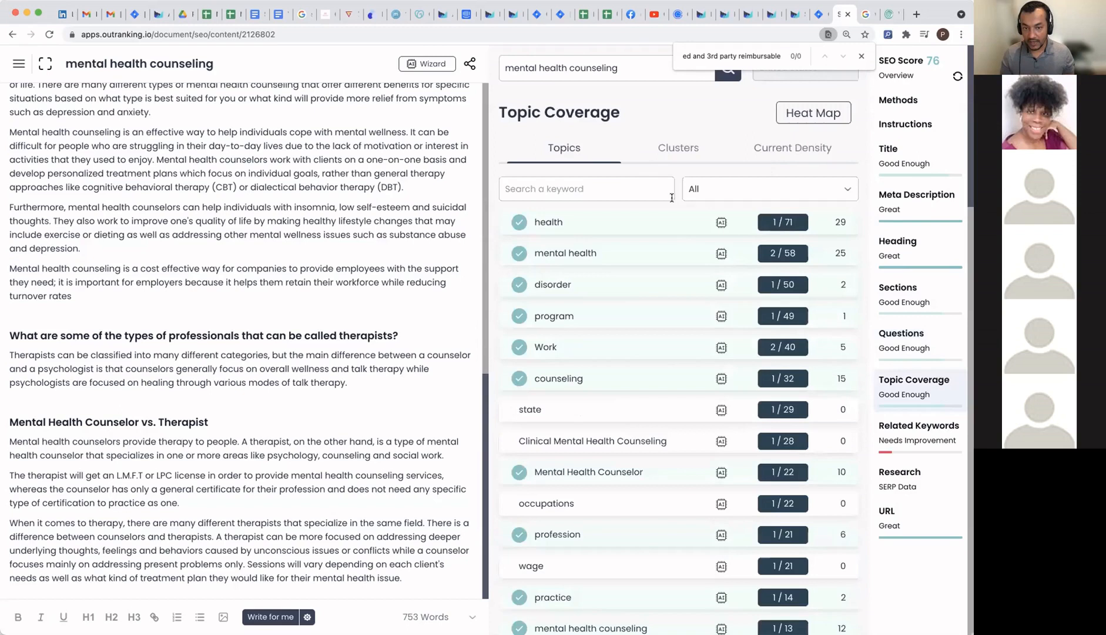
left_click(850, 193)
left_click(738, 263)
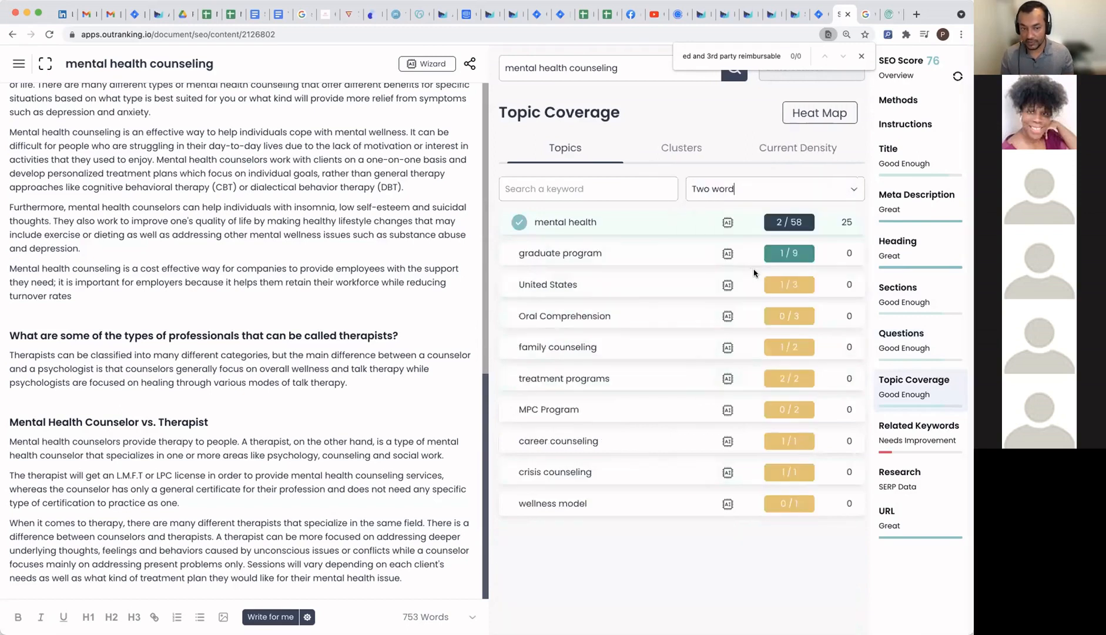
left_click(804, 188)
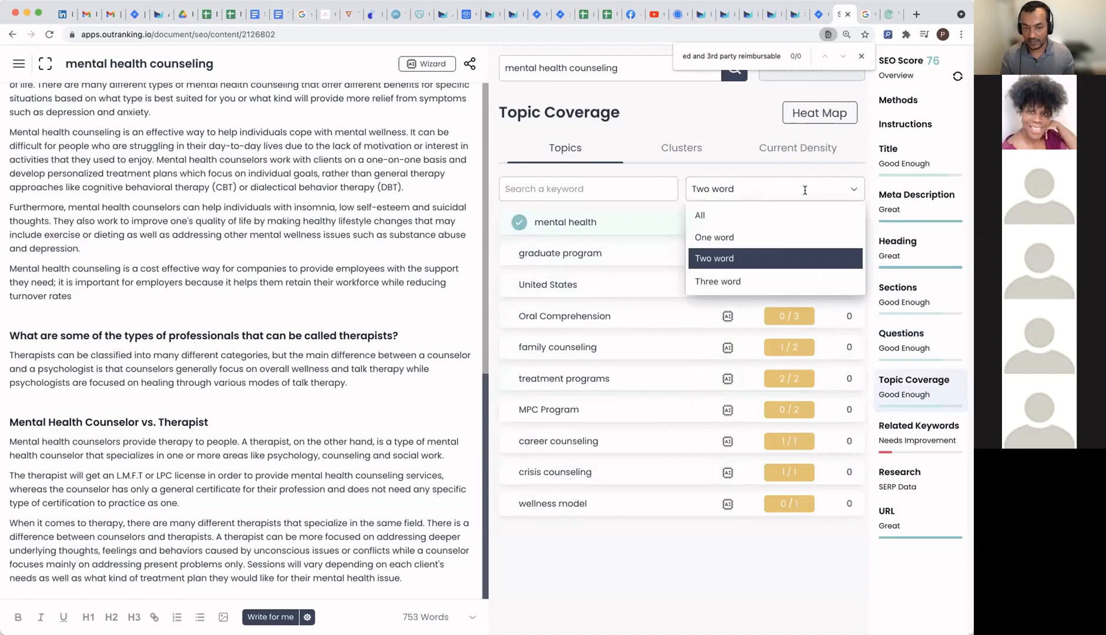
left_click(736, 223)
left_click(531, 188)
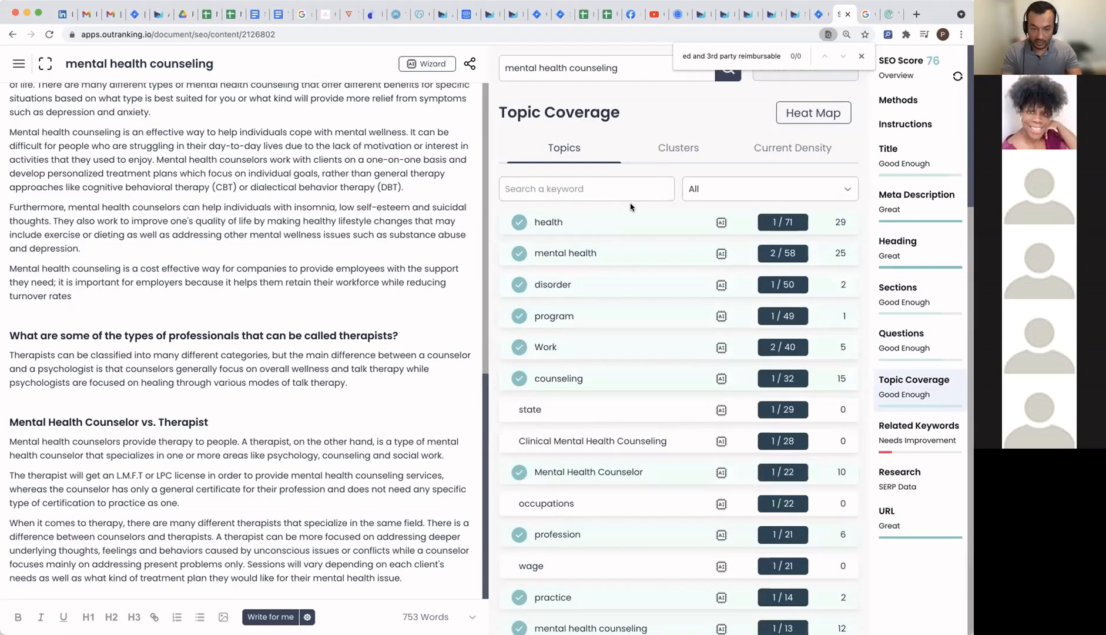
Step: Review the one-word topic clusters, examining the "program" and "Salary" groups, and check the article's current keyword density
left_click(679, 150)
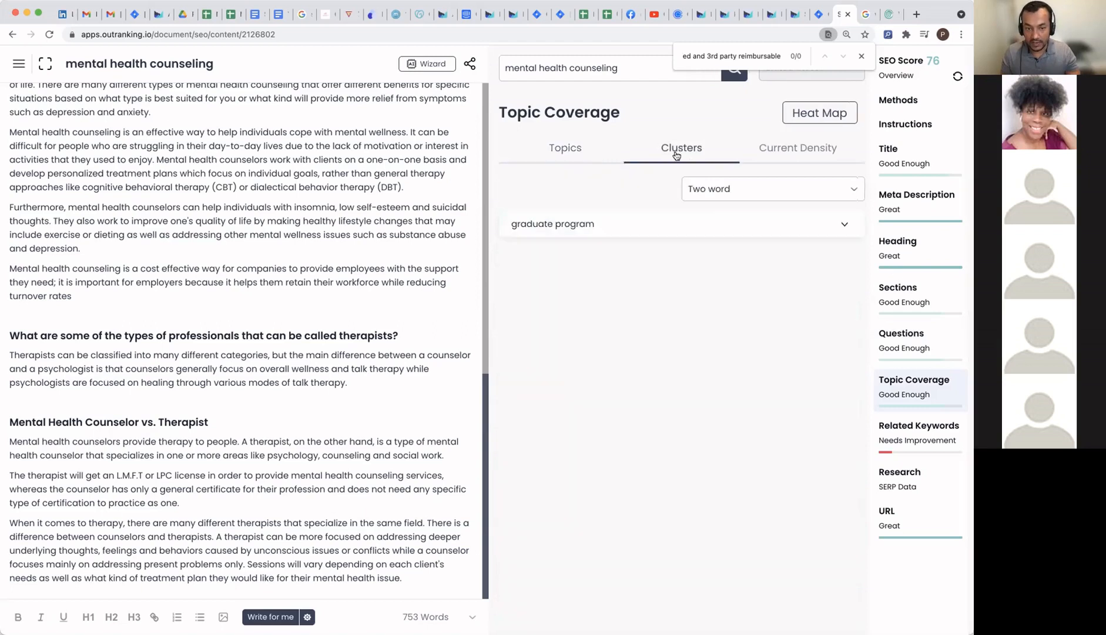
left_click(804, 196)
left_click(720, 216)
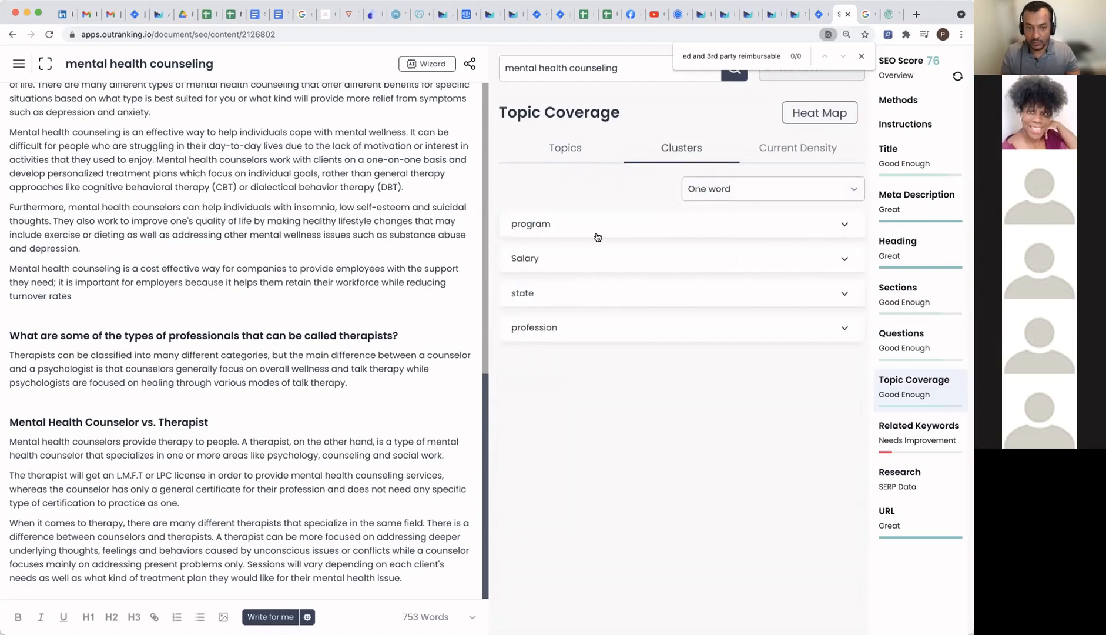
left_click(569, 224)
scroll(752, 355, "down", 10)
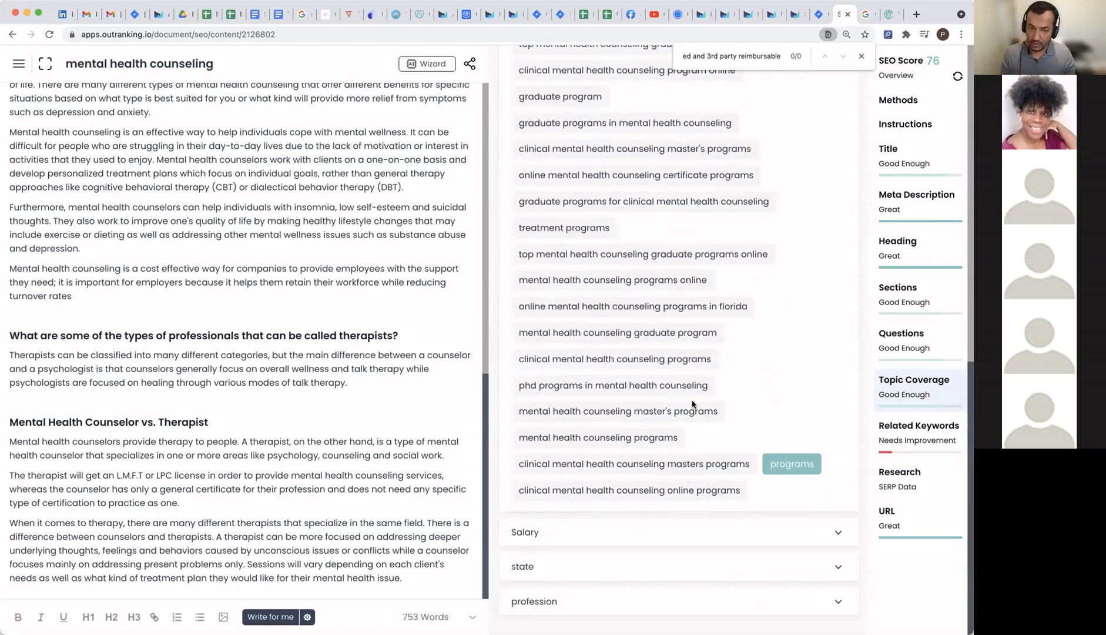
left_click(691, 533)
scroll(671, 499, "down", 6)
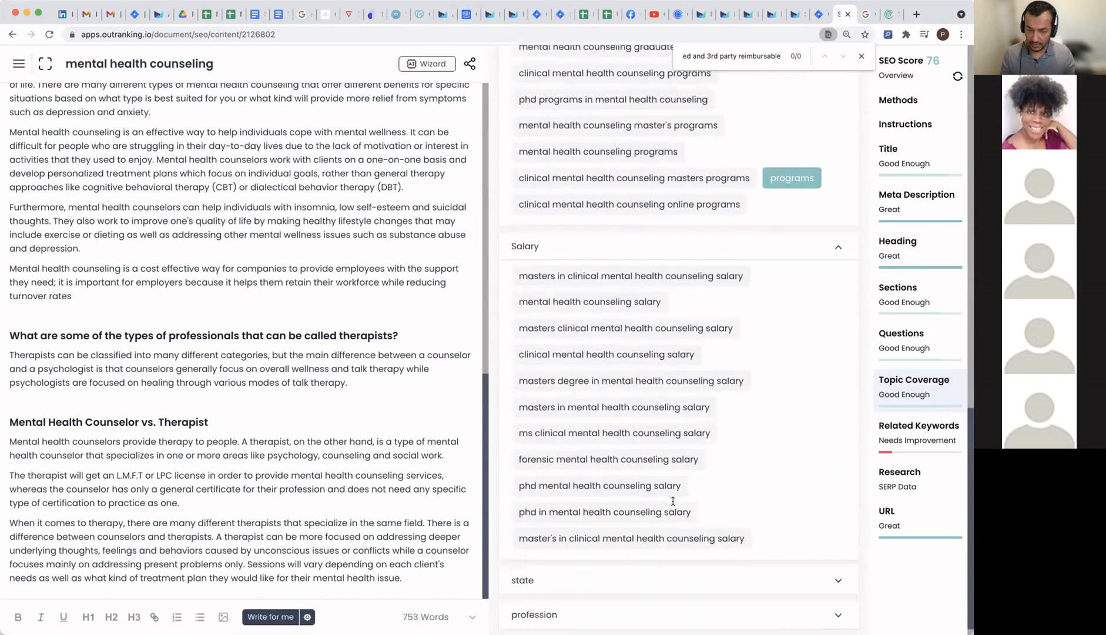
scroll(691, 493, "up", 10)
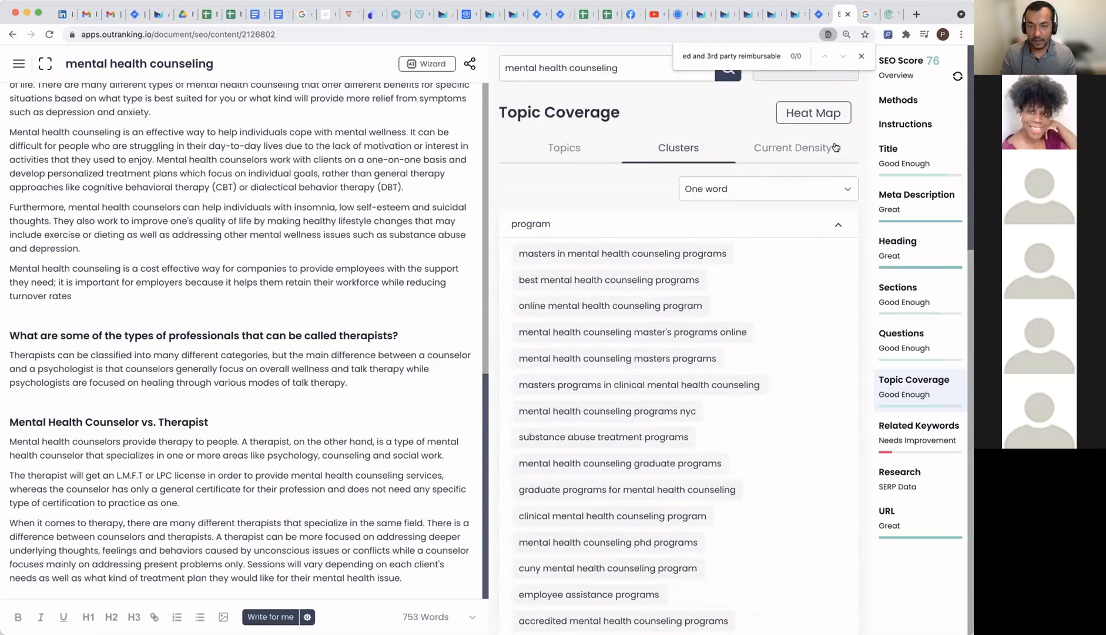
left_click(792, 148)
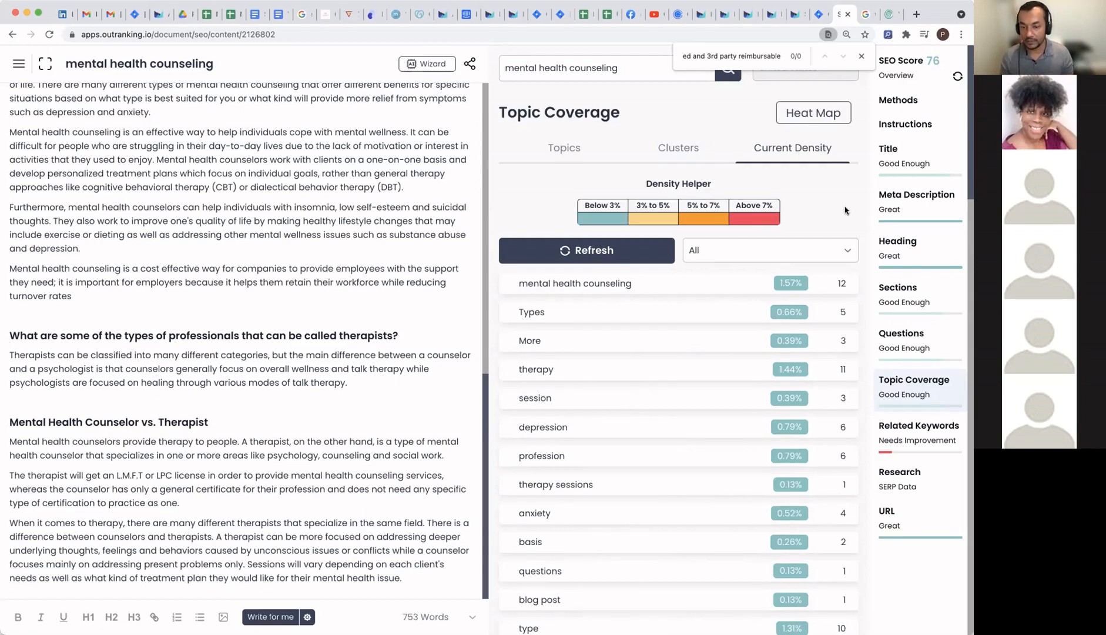
Step: Show the related keywords, inspect the option for finding related keywords to add, and close the dialog without saving
left_click(912, 480)
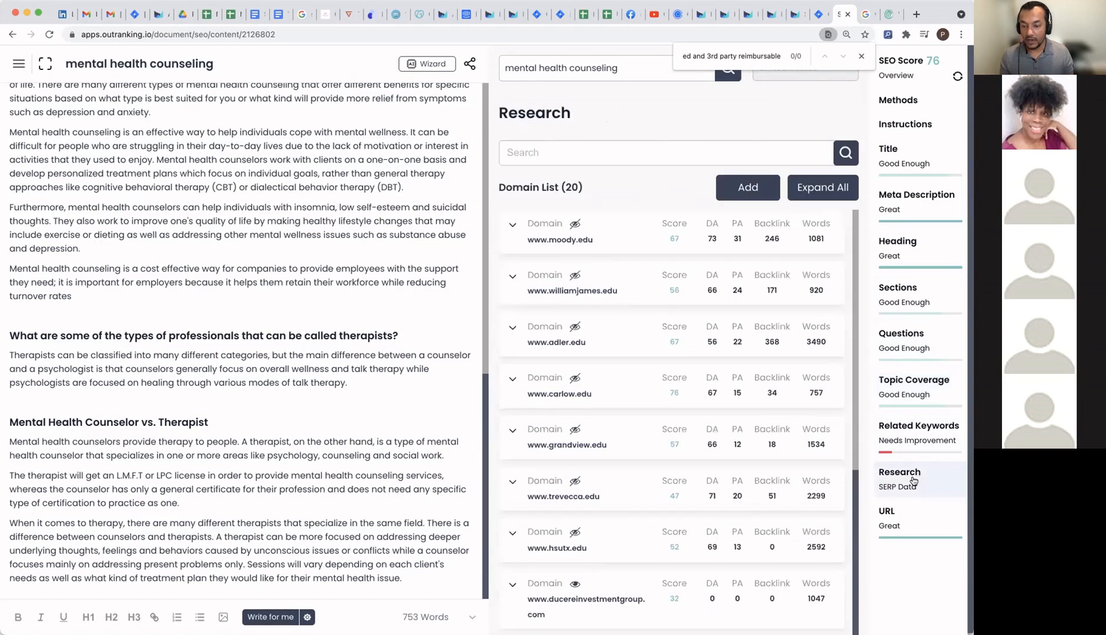
left_click(908, 437)
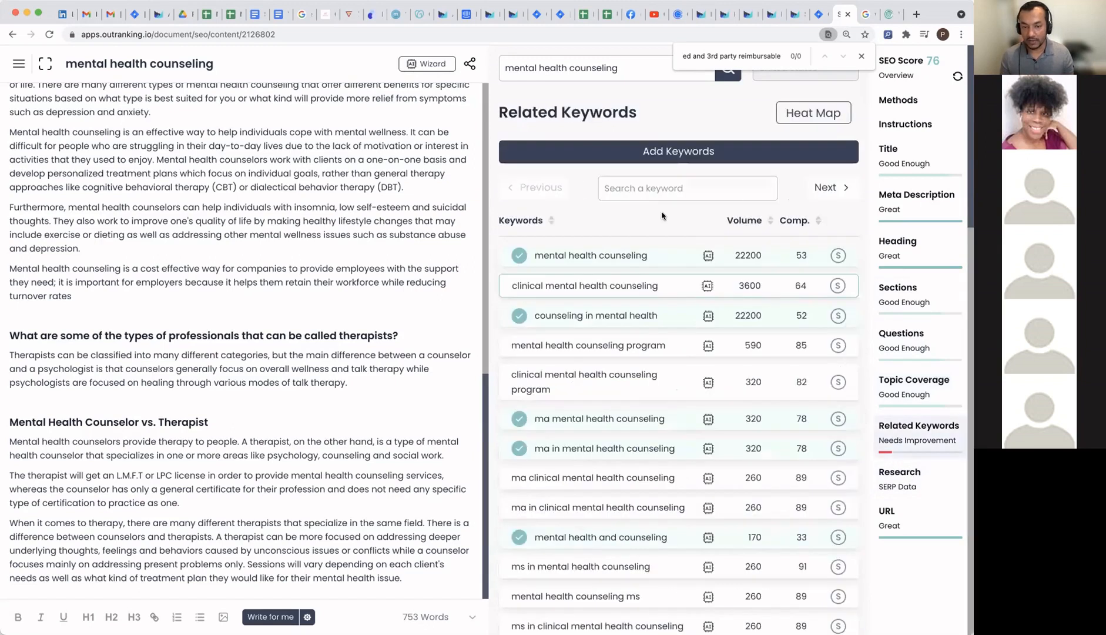
left_click(612, 150)
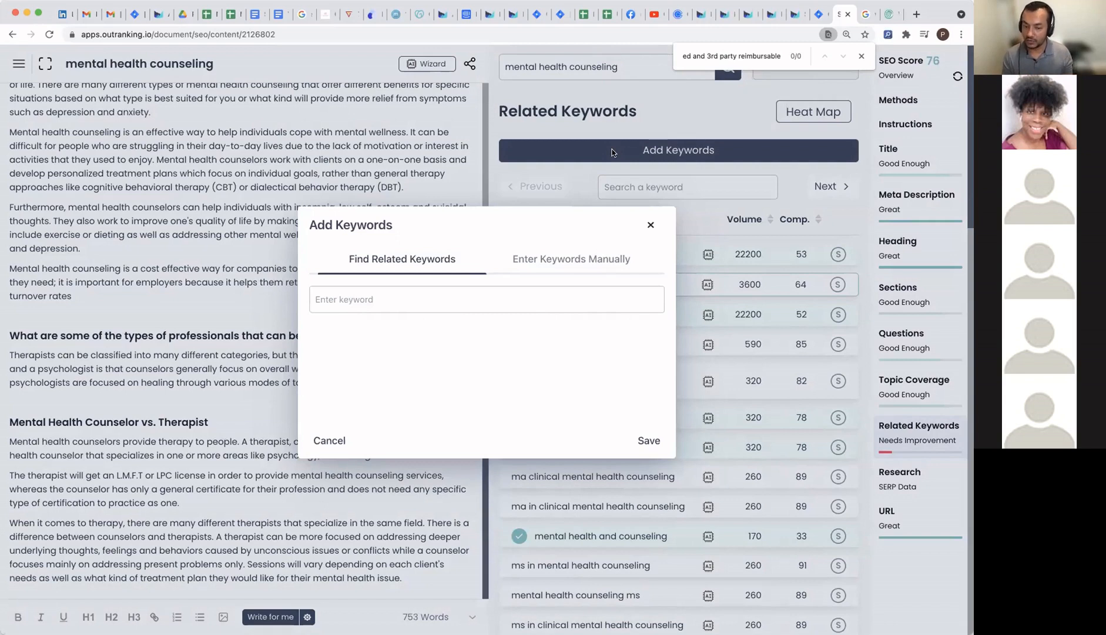
left_click(532, 276)
left_click(387, 260)
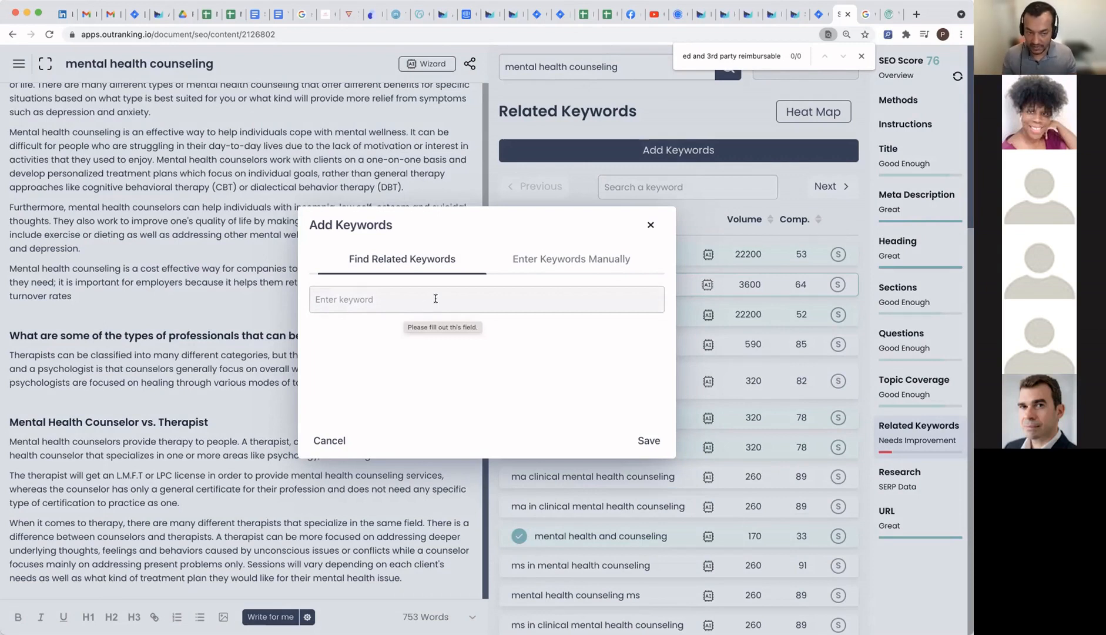
left_click(344, 303)
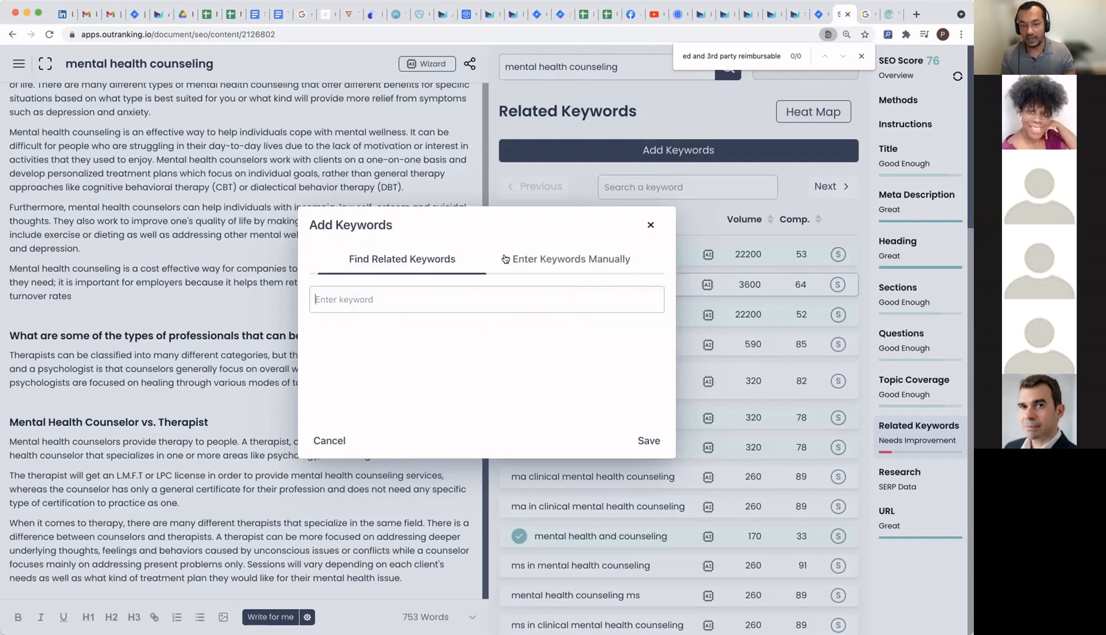
left_click(651, 226)
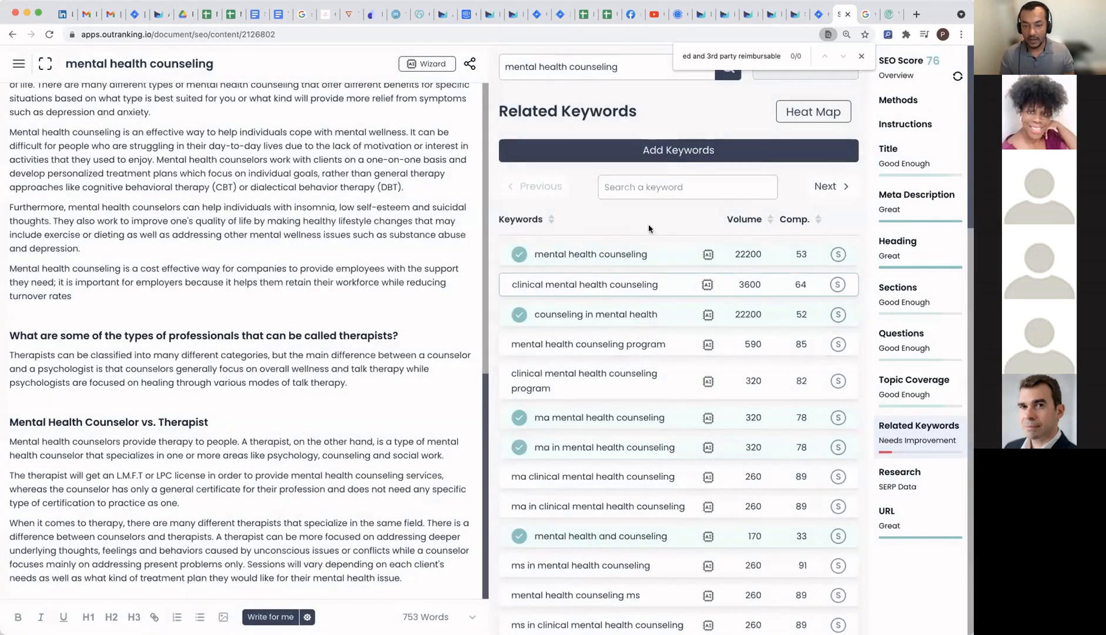
Step: Check the H-tag optimization suggestions and SERP mentions for the "mental health counseling" keyword, and browse the related keyword list
left_click(708, 256)
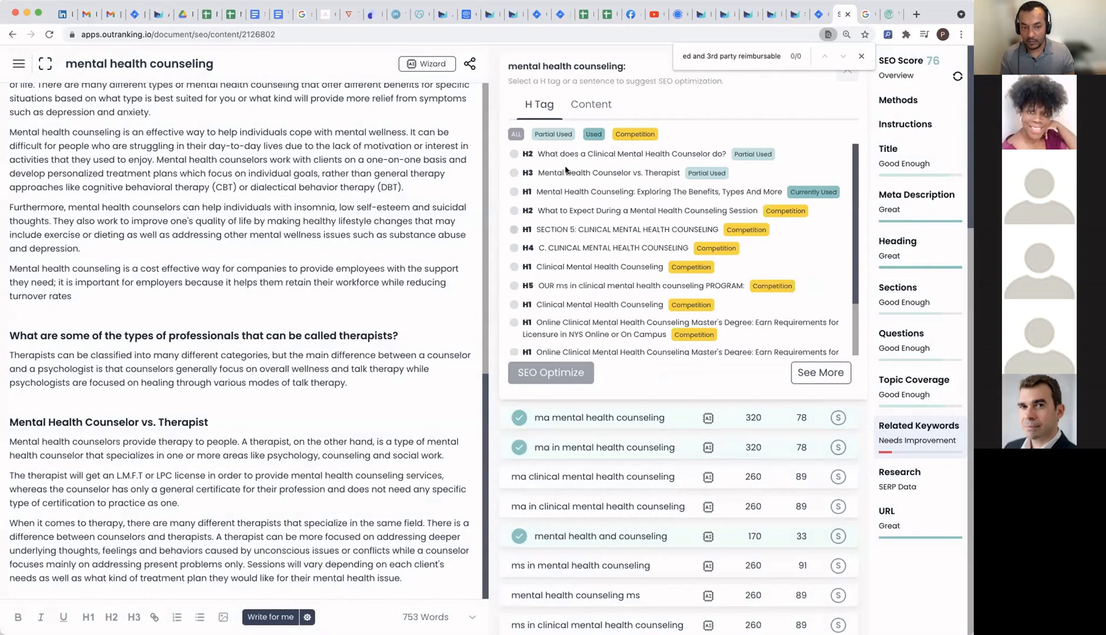
left_click(848, 77)
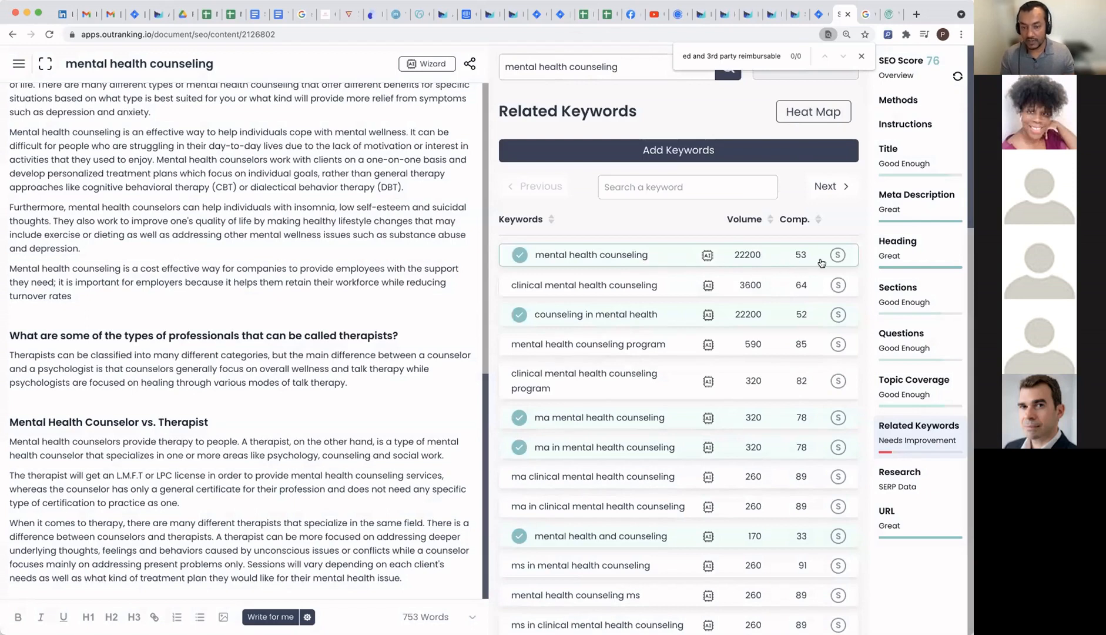
mouse_move(834, 255)
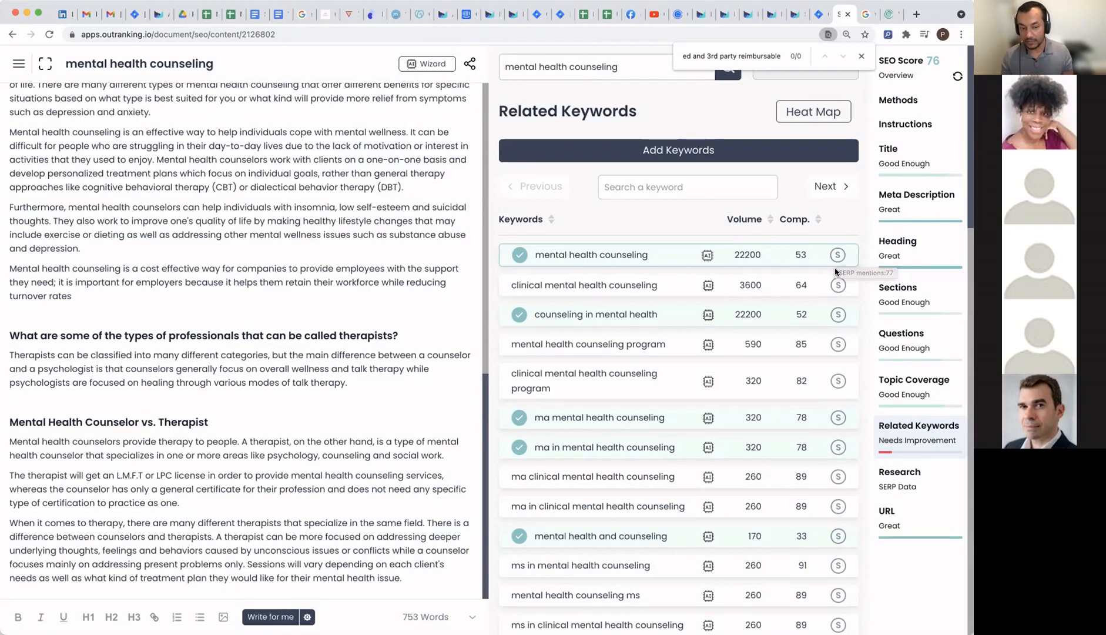
scroll(693, 403, "down", 5)
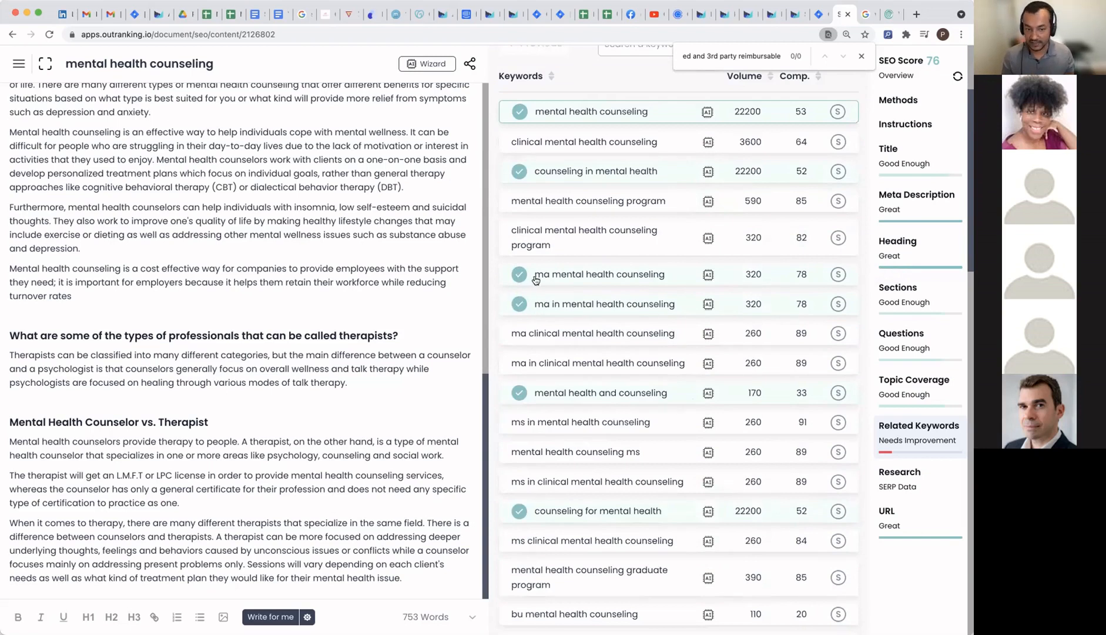
Step: Browse the related keywords and check the SERP mentions for "ms clinical mental health counseling"
scroll(543, 328, "down", 1)
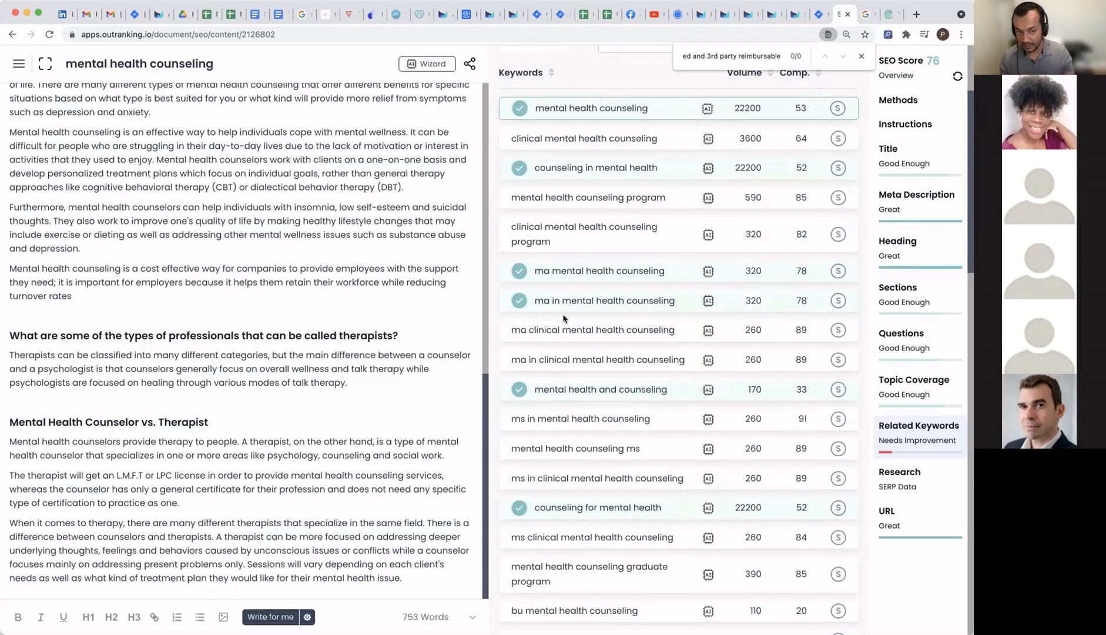
scroll(646, 364, "down", 3)
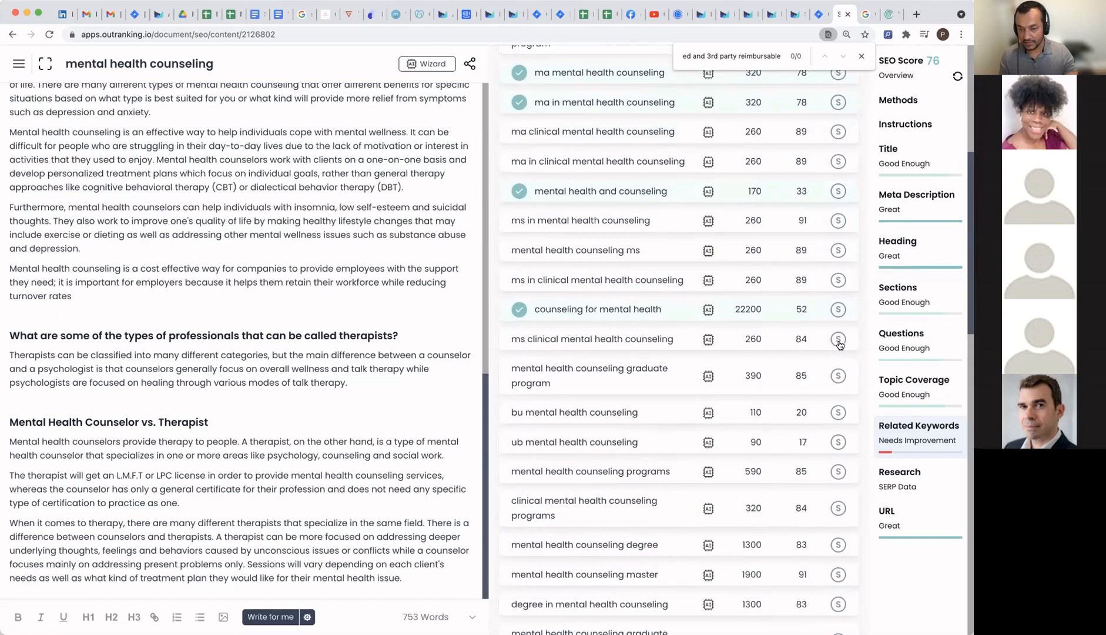
mouse_move(839, 344)
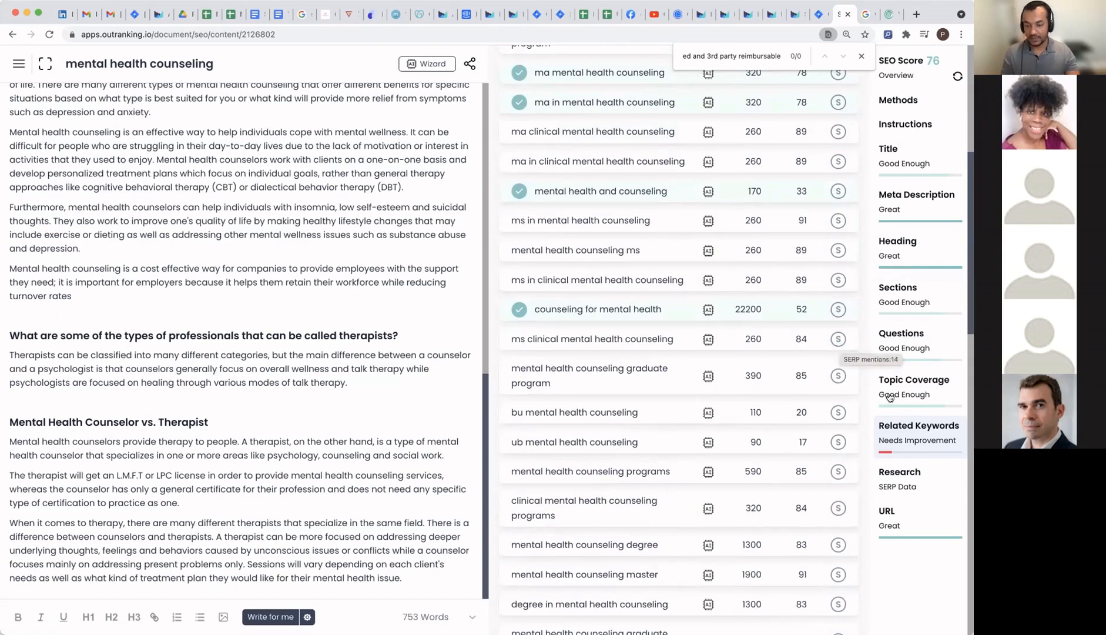
left_click(917, 487)
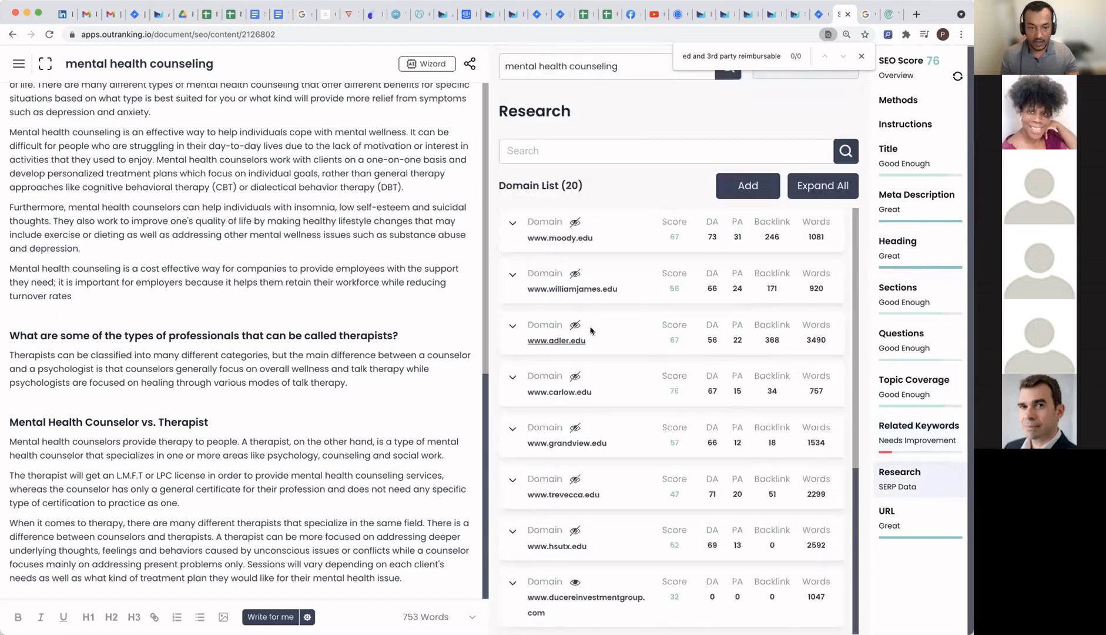
double_click(677, 236)
scroll(677, 236, "up", 1)
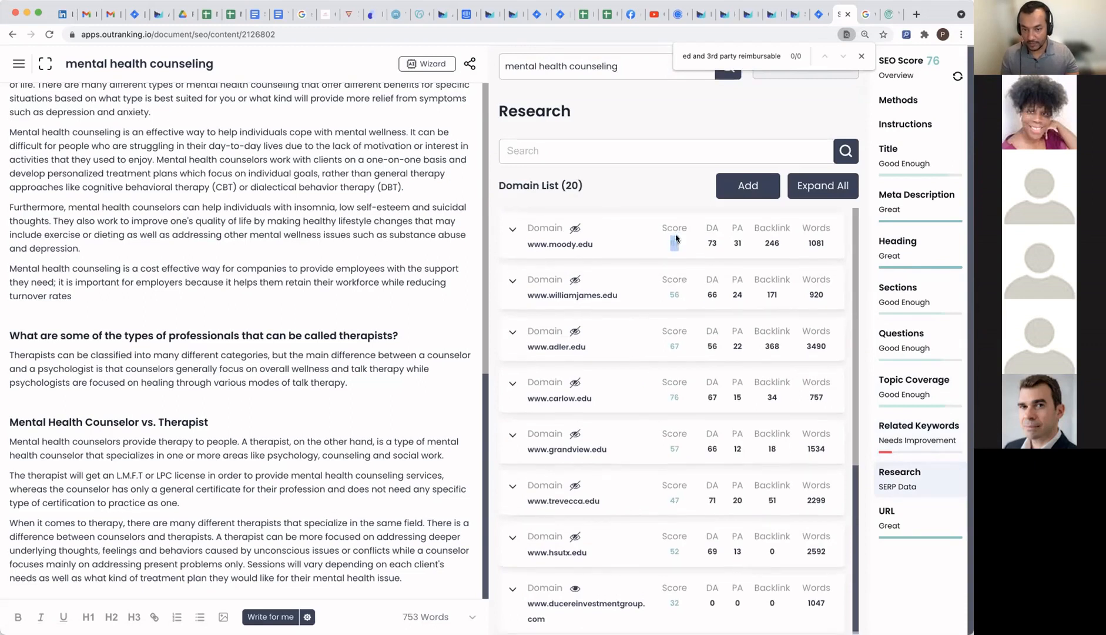
double_click(710, 245)
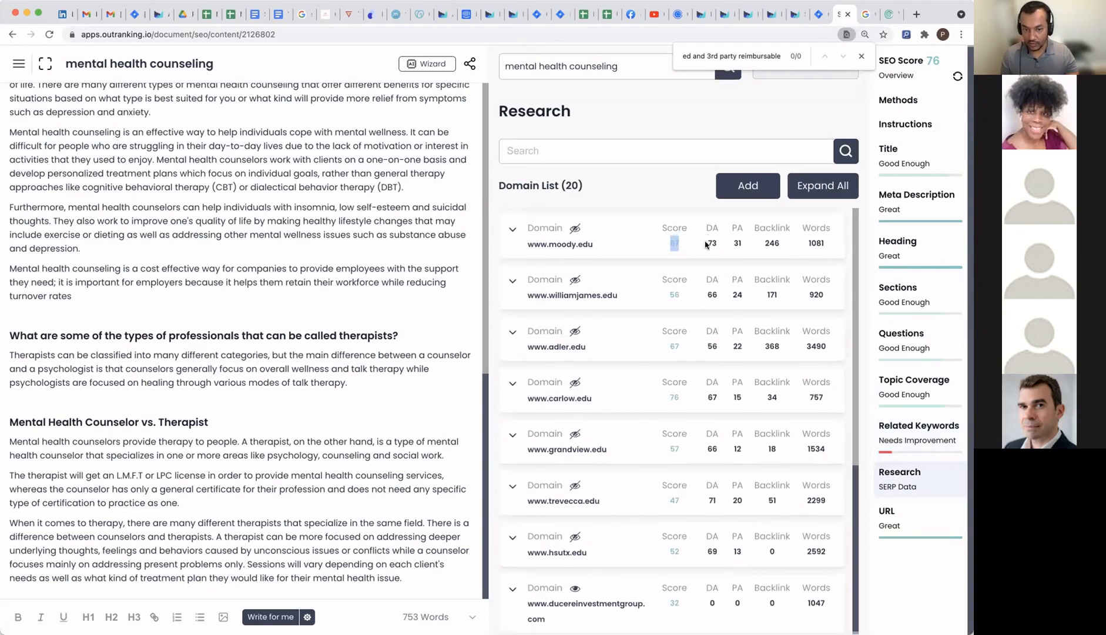
double_click(736, 245)
scroll(749, 247, "up", 1)
double_click(772, 249)
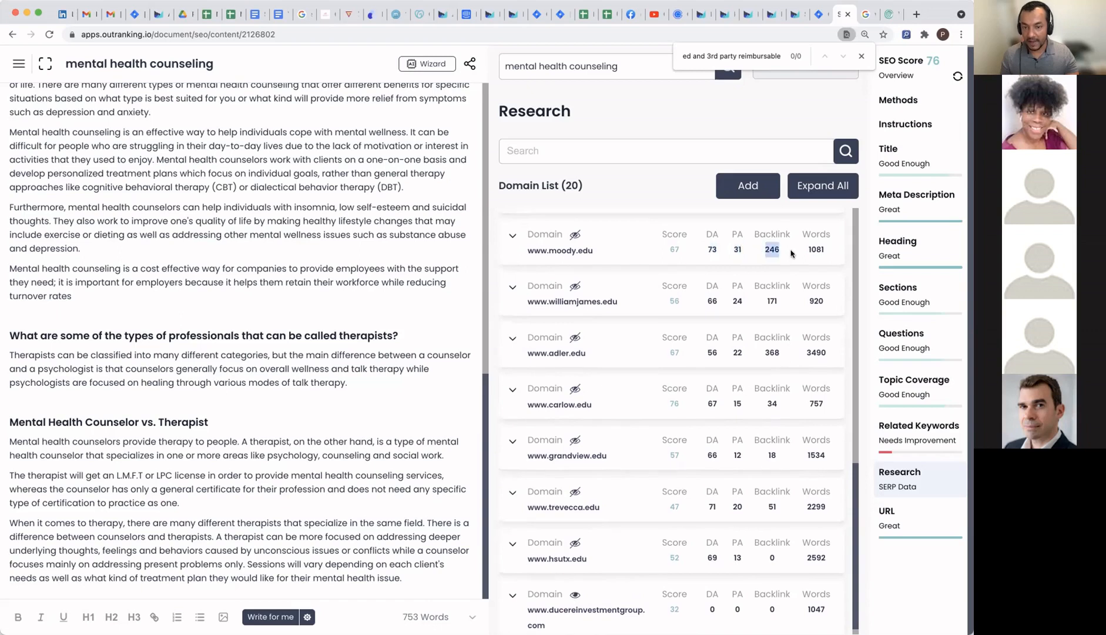
double_click(821, 250)
scroll(828, 253, "up", 1)
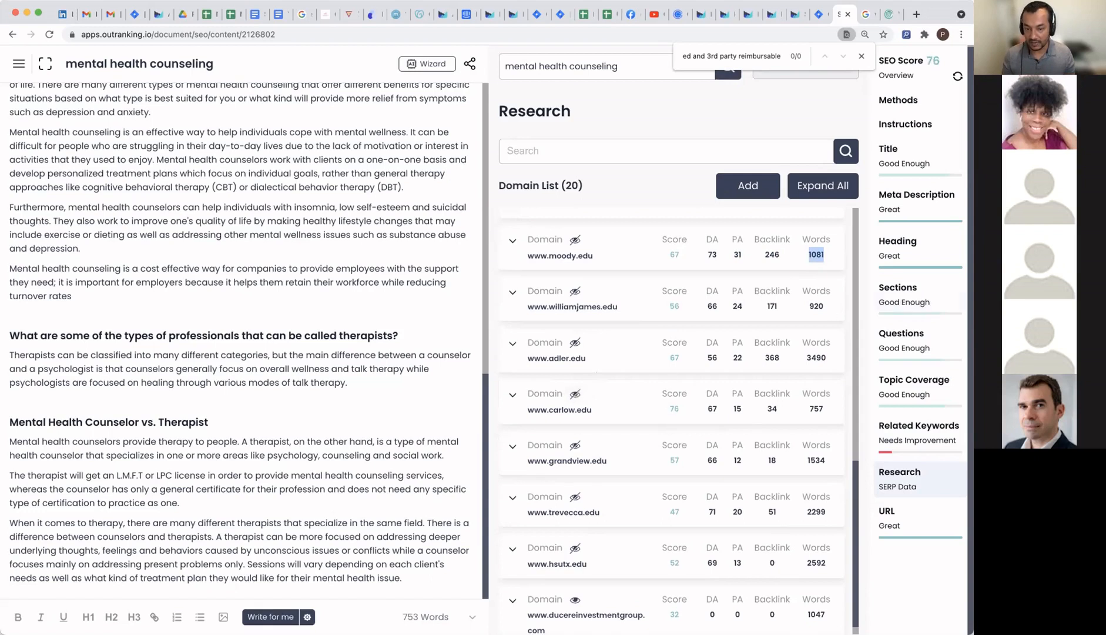
left_click(575, 396)
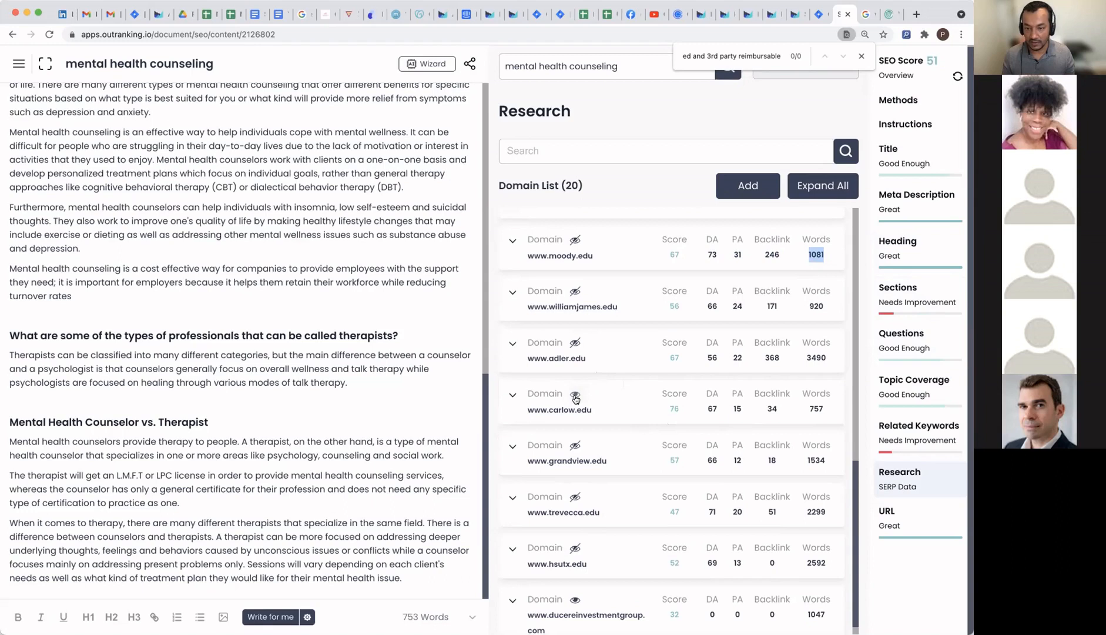
left_click(575, 396)
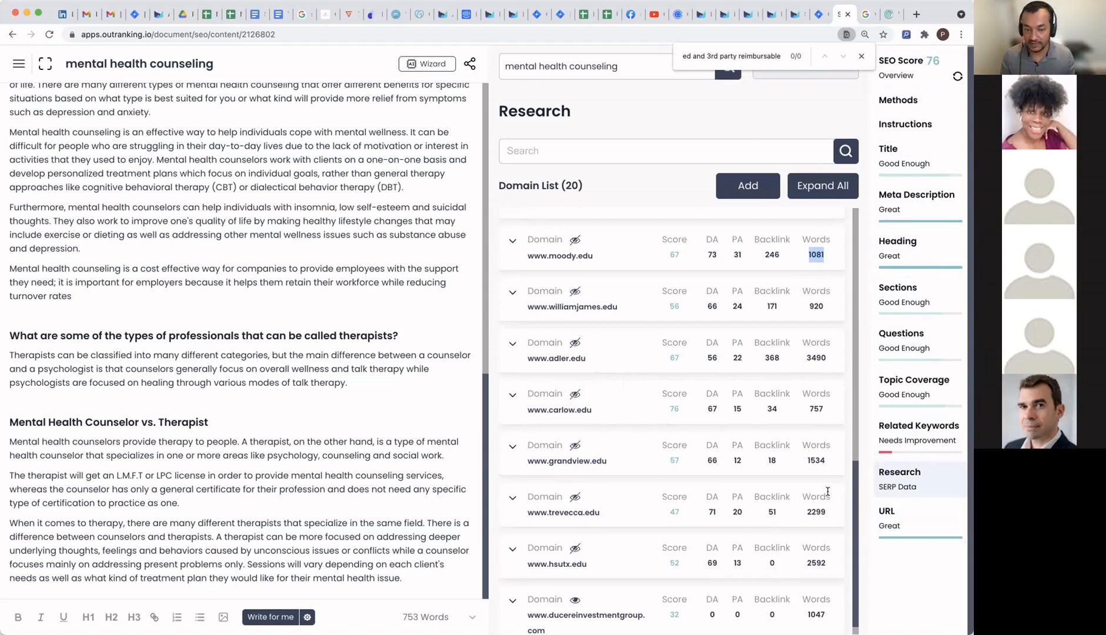
Step: Show the URL keywords, expand the "Create an URL" instructions and check how often "health" is repeated
left_click(907, 528)
left_click(607, 251)
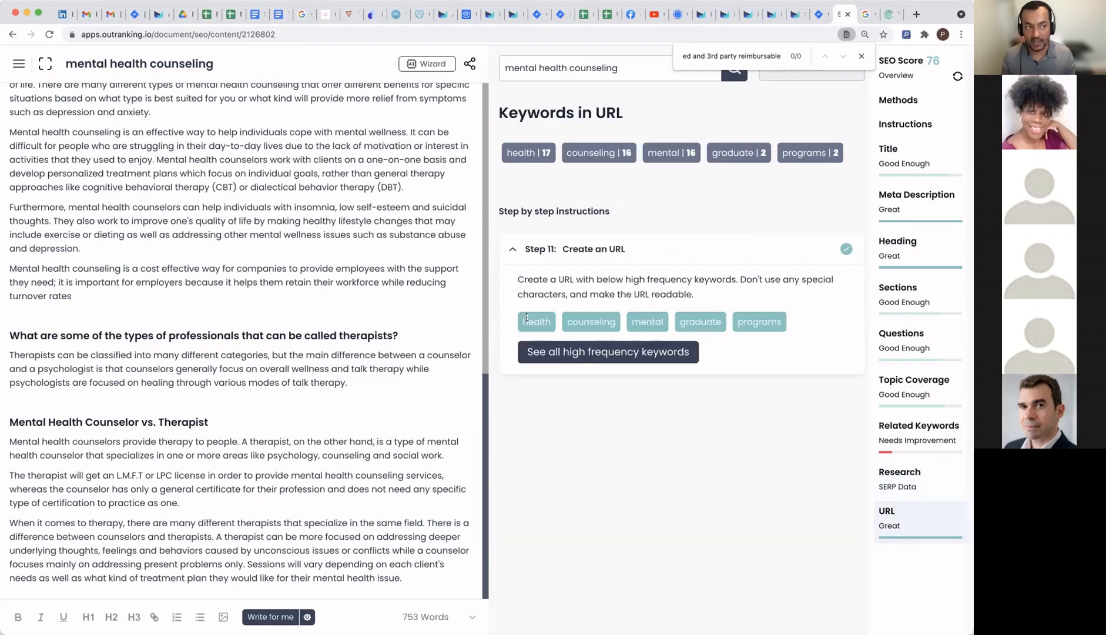
mouse_move(526, 318)
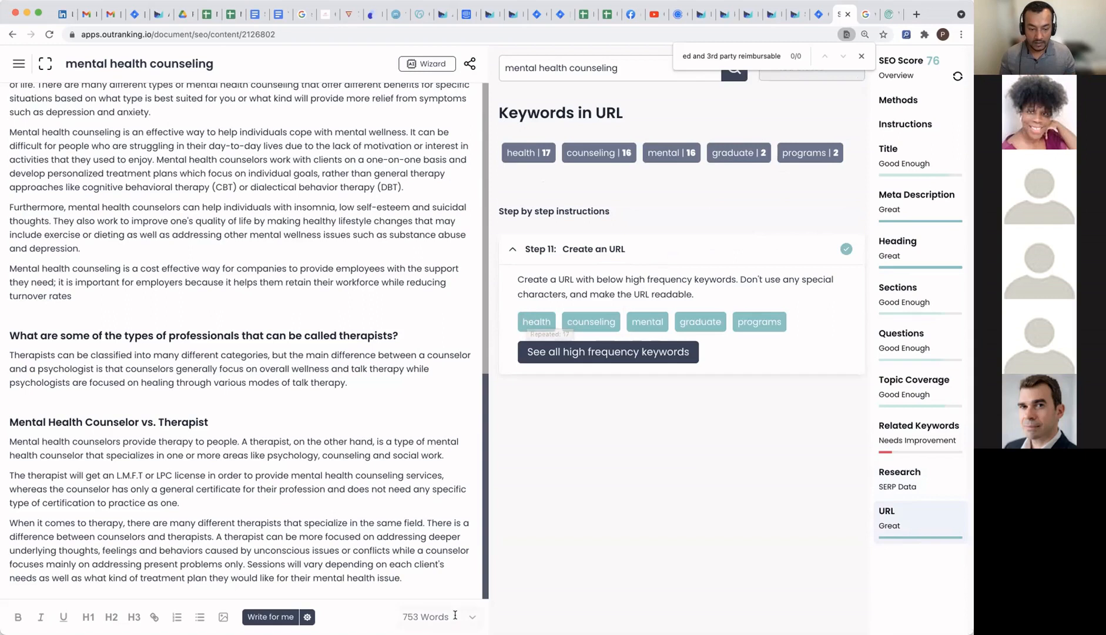
Step: Set the AI writer's output length to High, inspect the tone of voice setting and close the settings
left_click(452, 618)
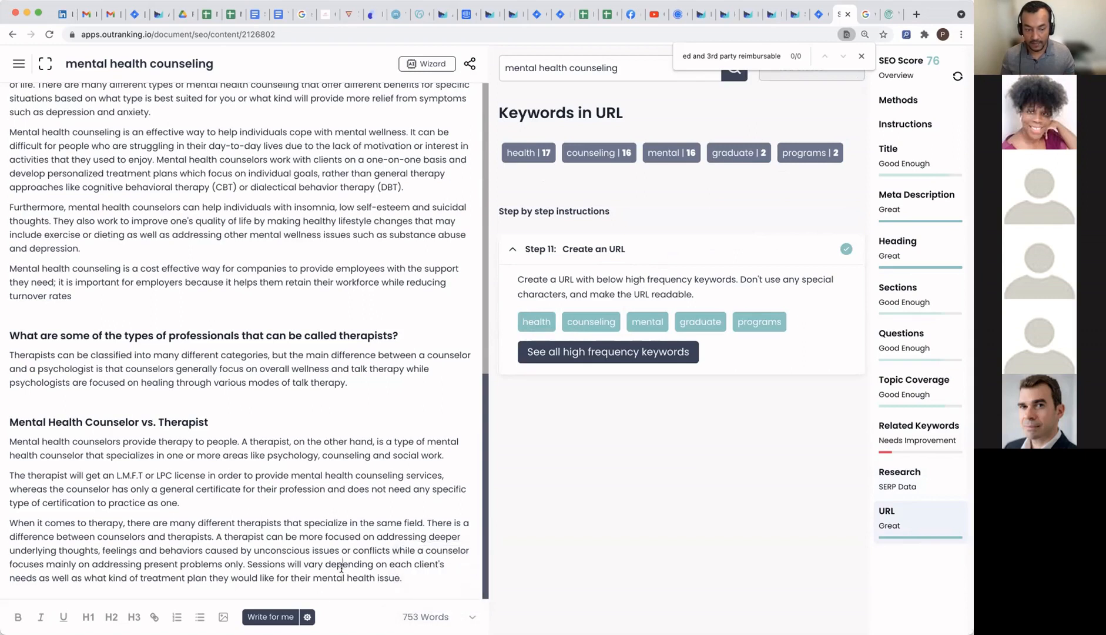
left_click(308, 617)
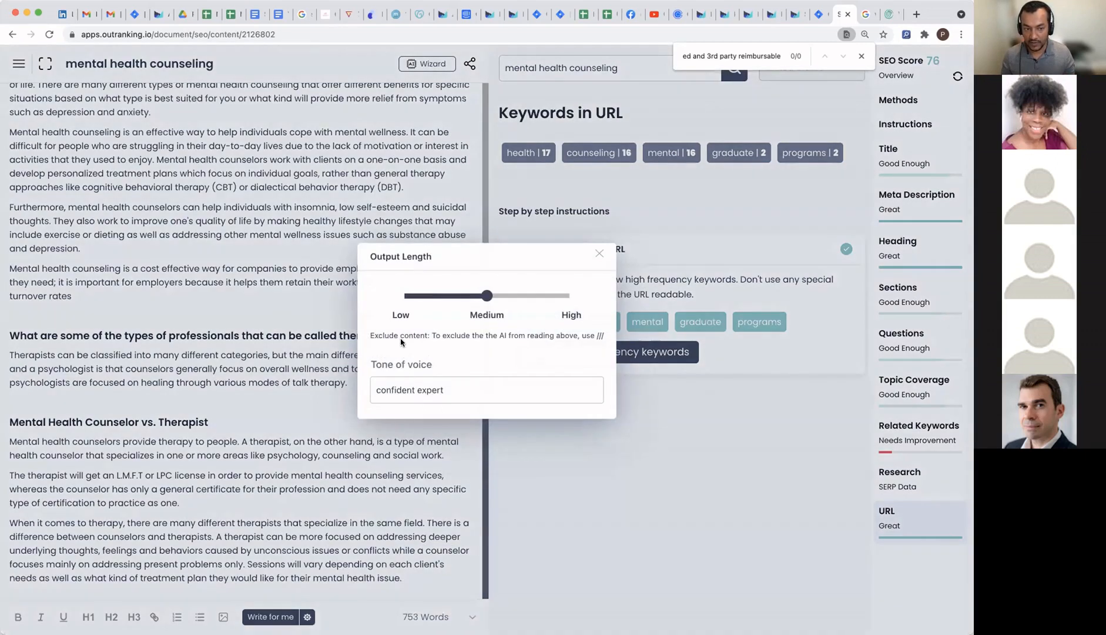
left_click(406, 296)
left_click(486, 296)
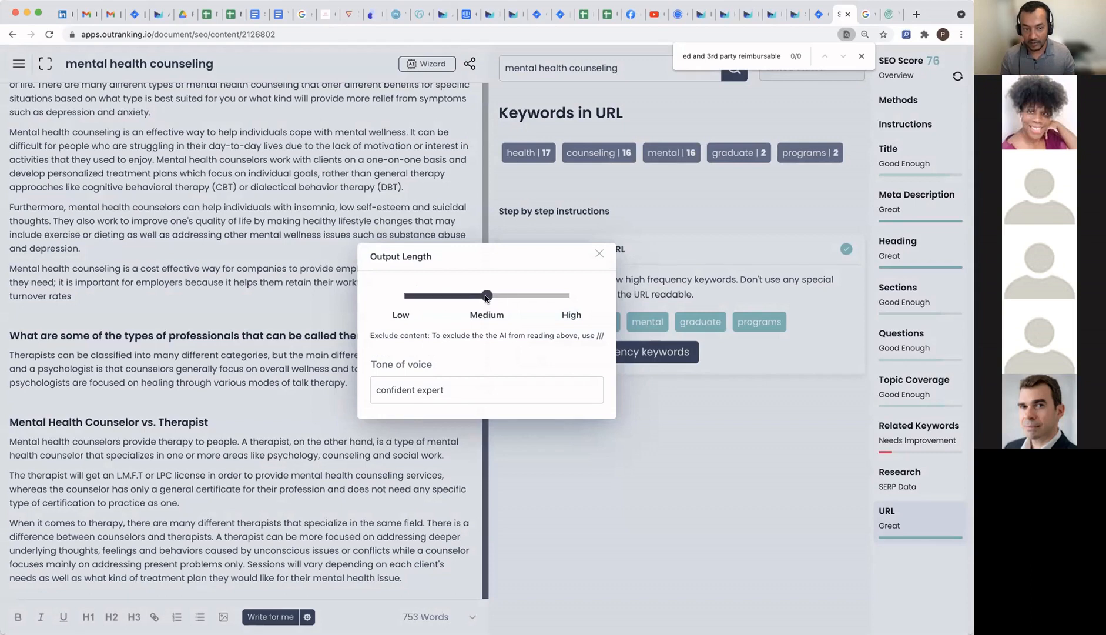
left_click(569, 296)
left_click(454, 391)
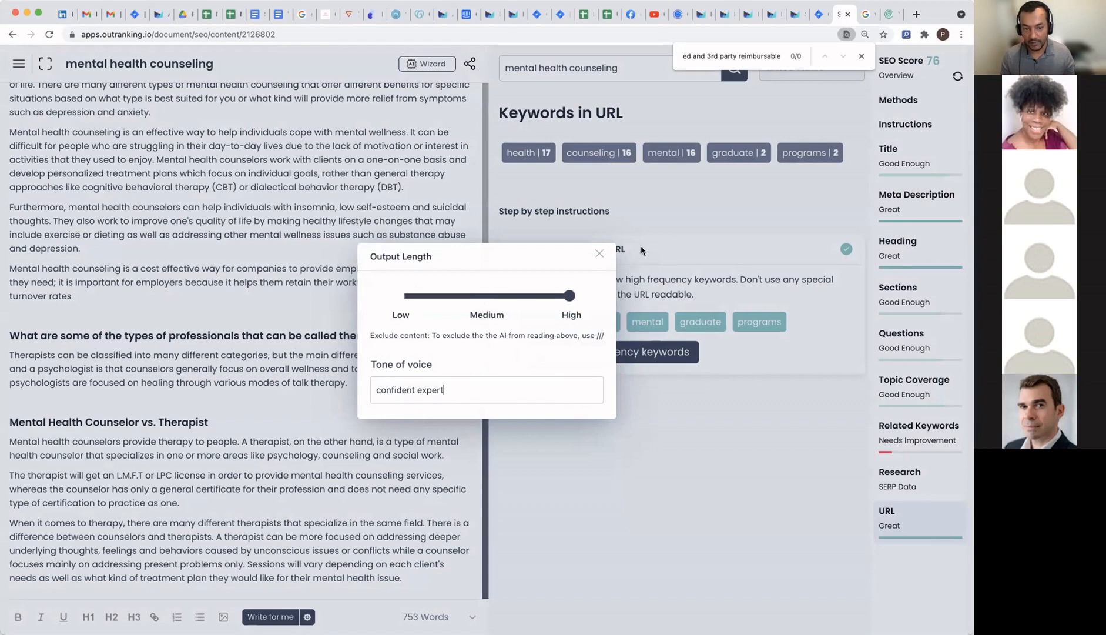
left_click(598, 253)
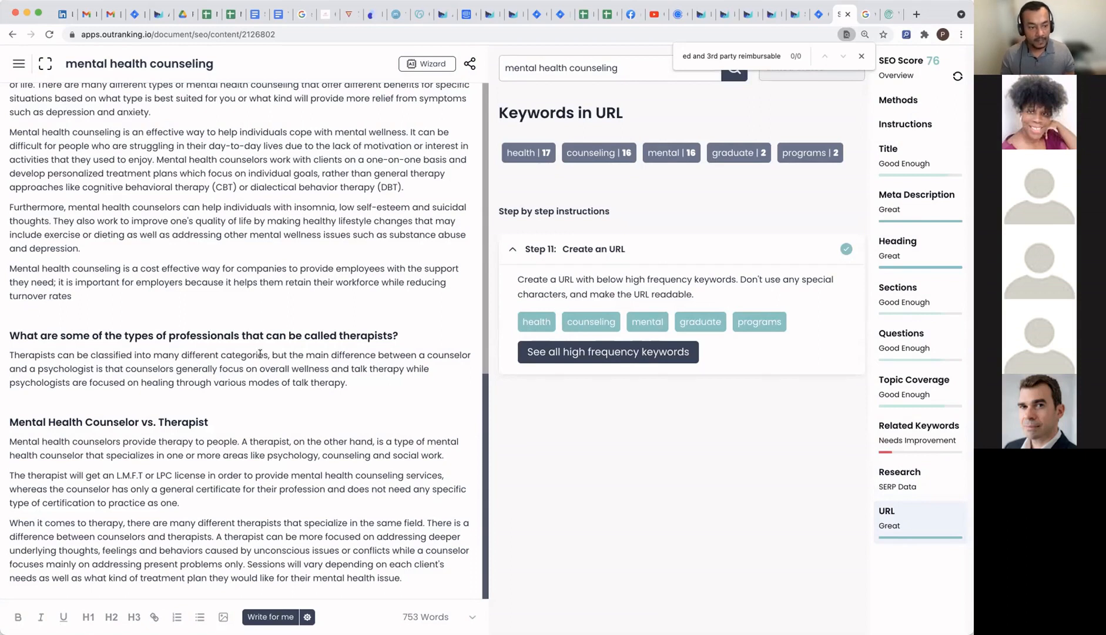
Step: Select part of the "Mental Health Counselor vs. Therapist" heading to view the available text tools, and clear the selection
scroll(261, 357, "up", 6)
scroll(261, 356, "down", 6)
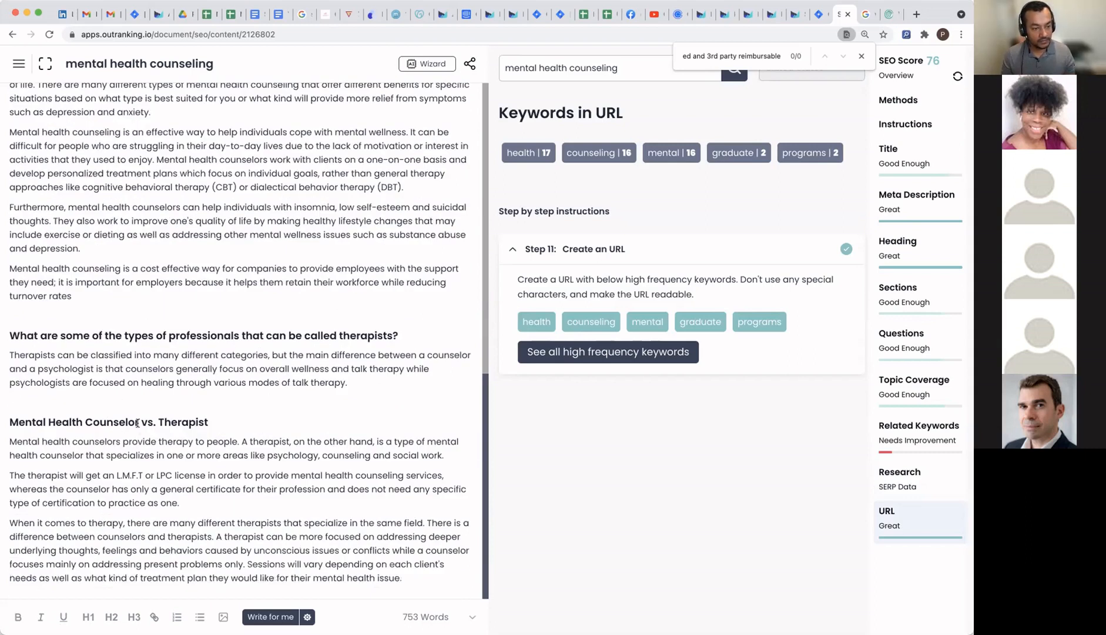
left_click(211, 422)
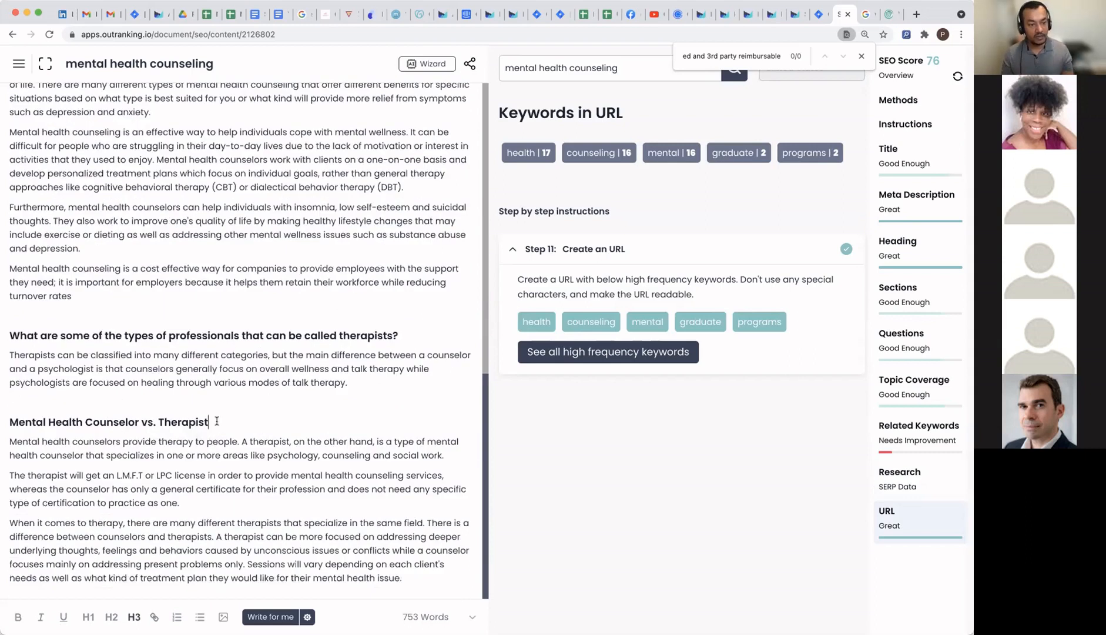
left_click_drag(224, 422, 87, 422)
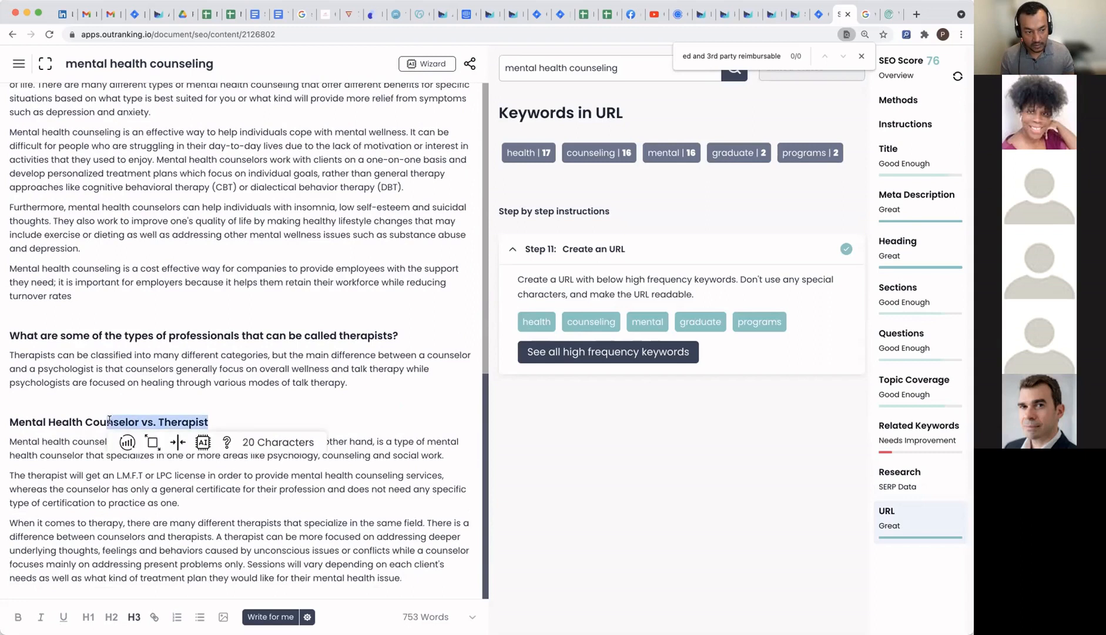
left_click(283, 474)
Step: Select the first paragraph under "Mental Health Counselor vs. Therapist" and inspect the expand, shorten and command tools for it
left_click_drag(445, 455, 9, 442)
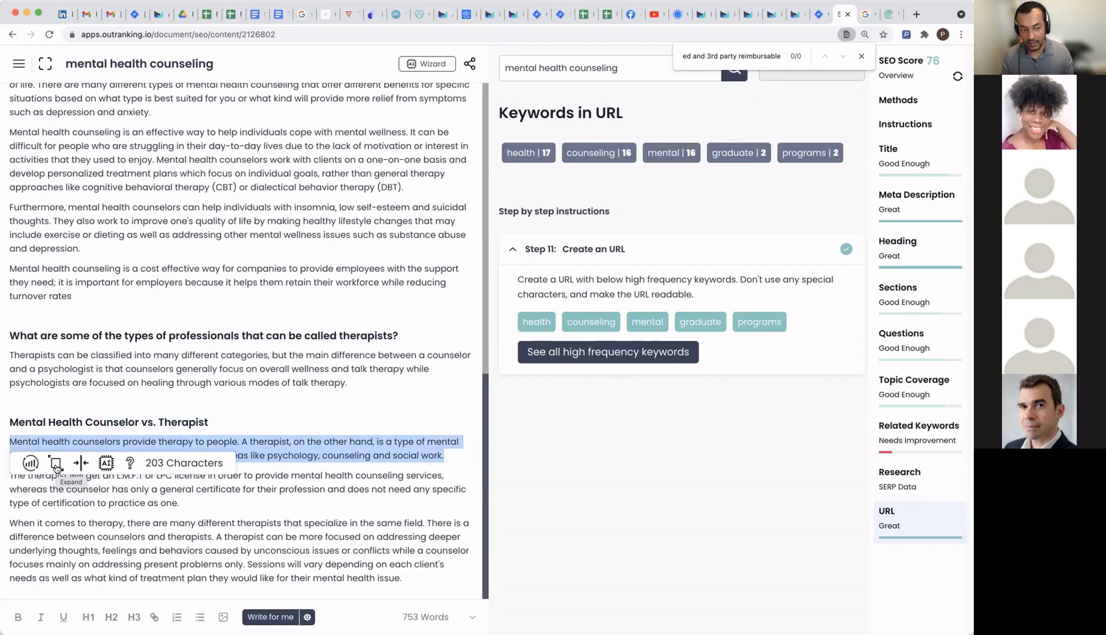
left_click_drag(144, 463, 229, 467)
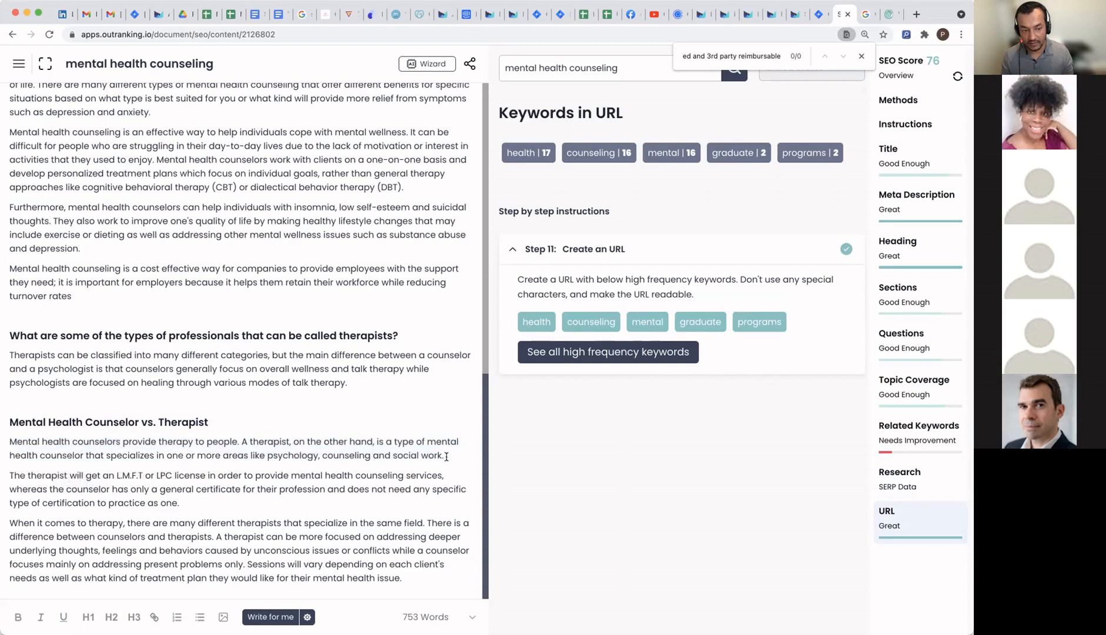
triple_click(447, 456)
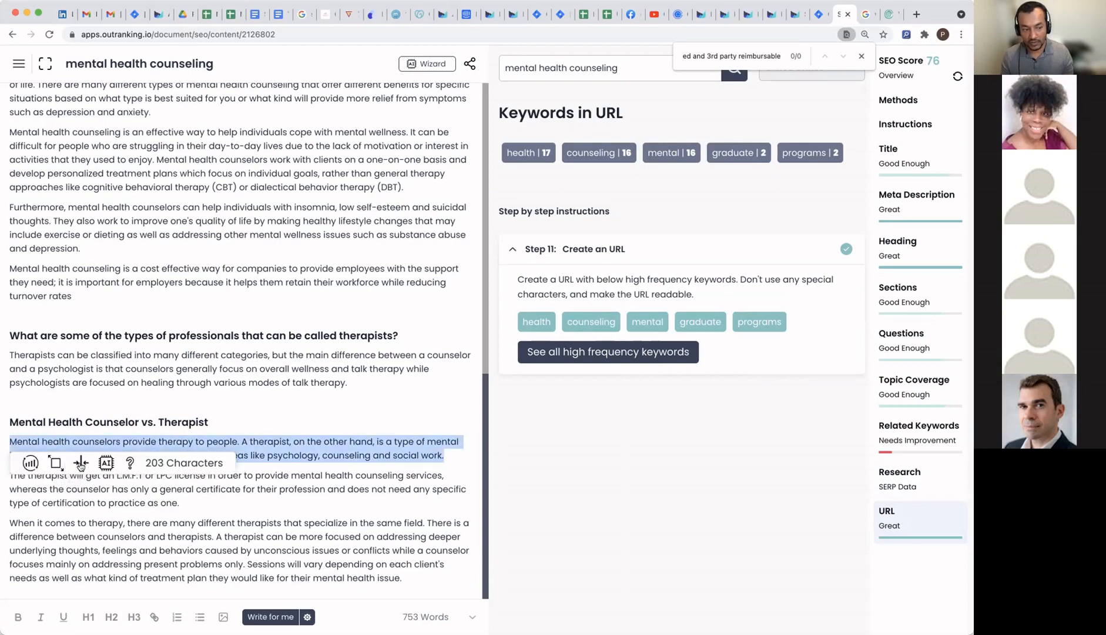
left_click(80, 463)
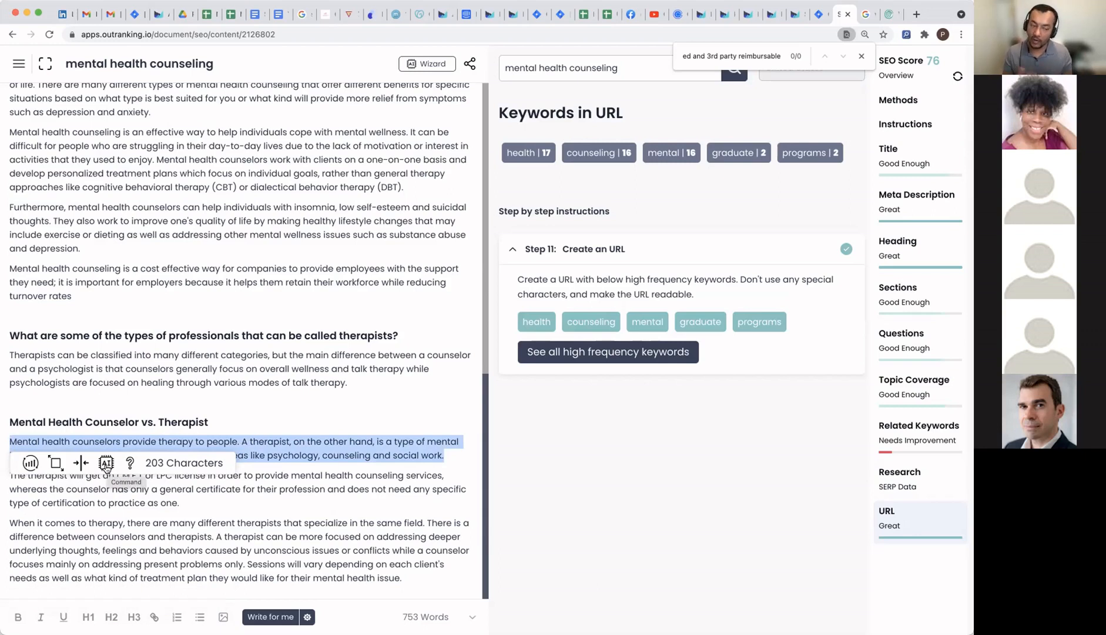
left_click(453, 458)
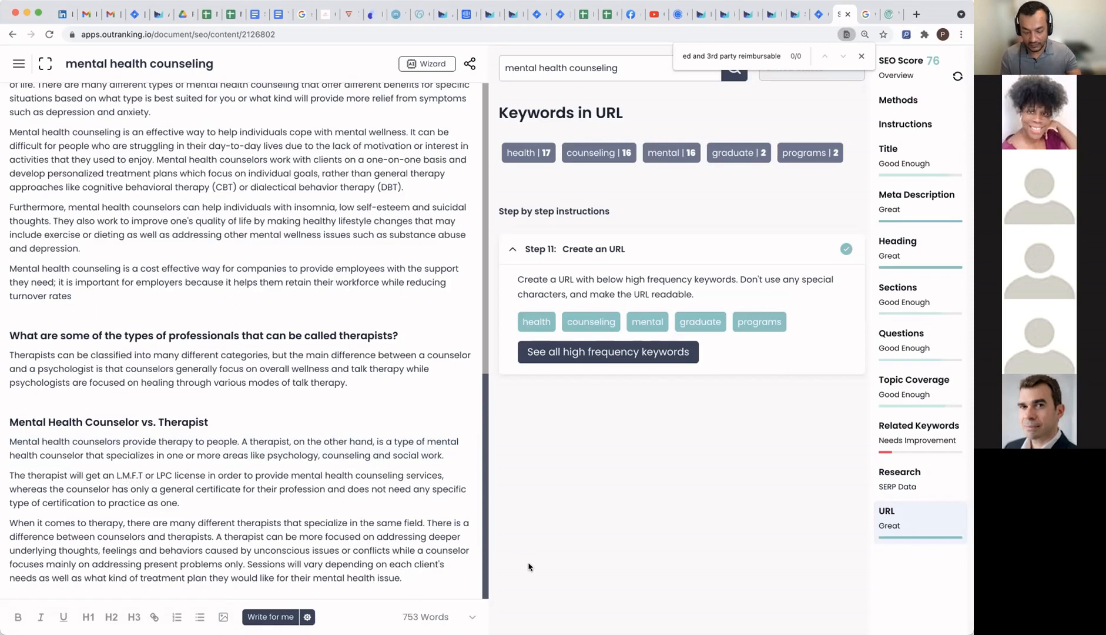
Step: Run the AI command "Write a conclusion for the blog post" below the last paragraph and delete the "What makes a good therapist" line
key("Return")
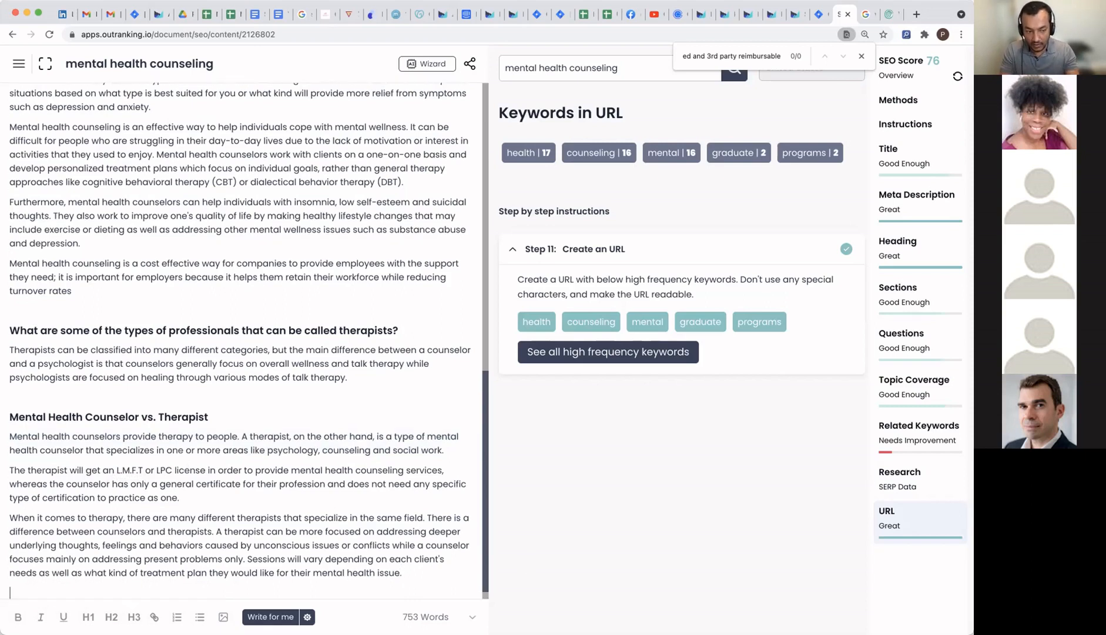
key("Return")
key("Return")
type("Write a conclusion for the blog post")
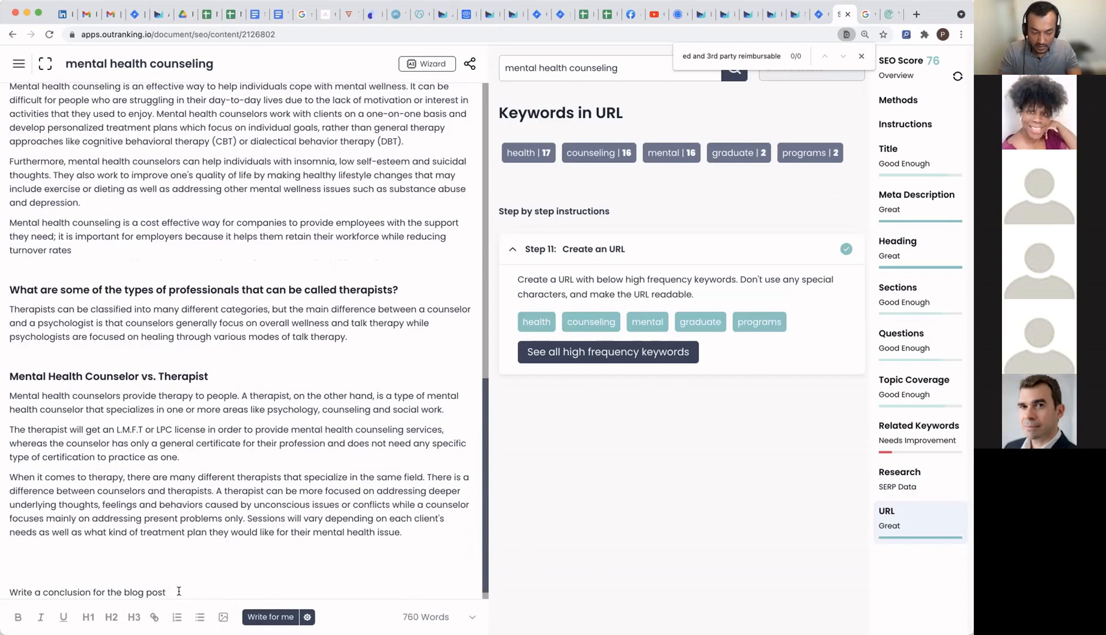
left_click_drag(179, 590, 10, 574)
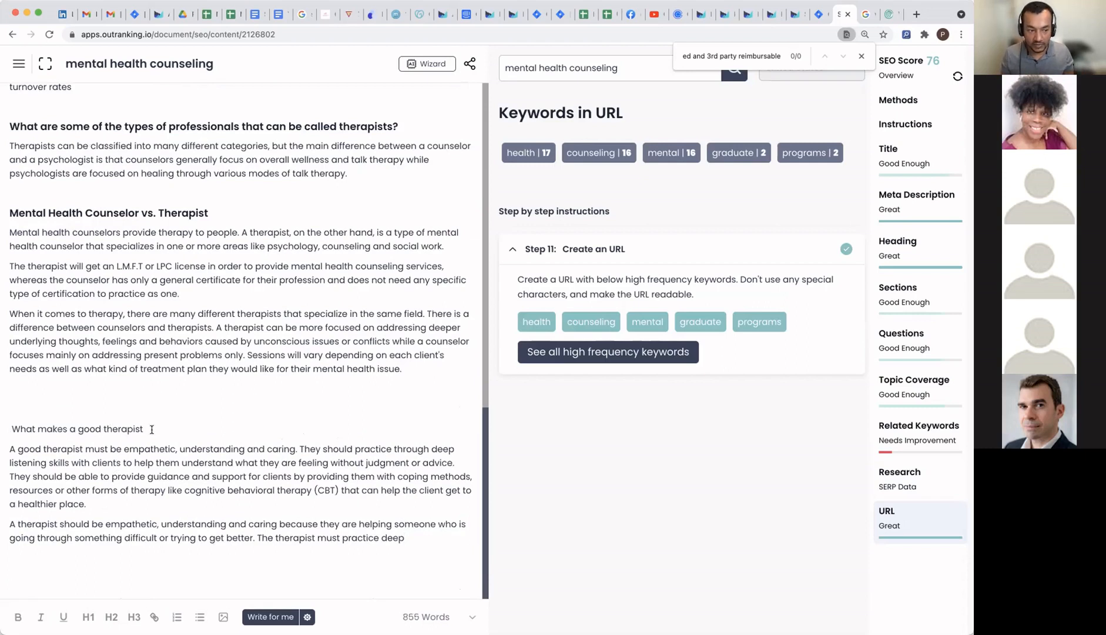
left_click_drag(151, 428, 9, 428)
key("BackSpace")
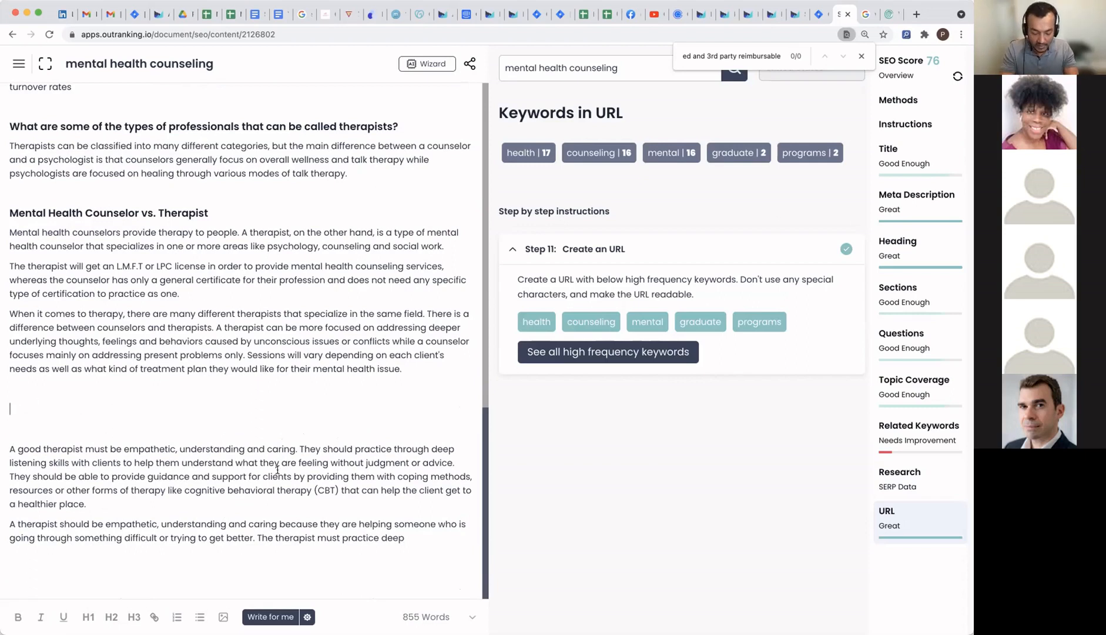
Step: Generate bullets with the AI command "Write some bullets points about why someone would need a therapist" and prefix the first bullet with a dash
type("Write some bullets points about why someone would need a therapist")
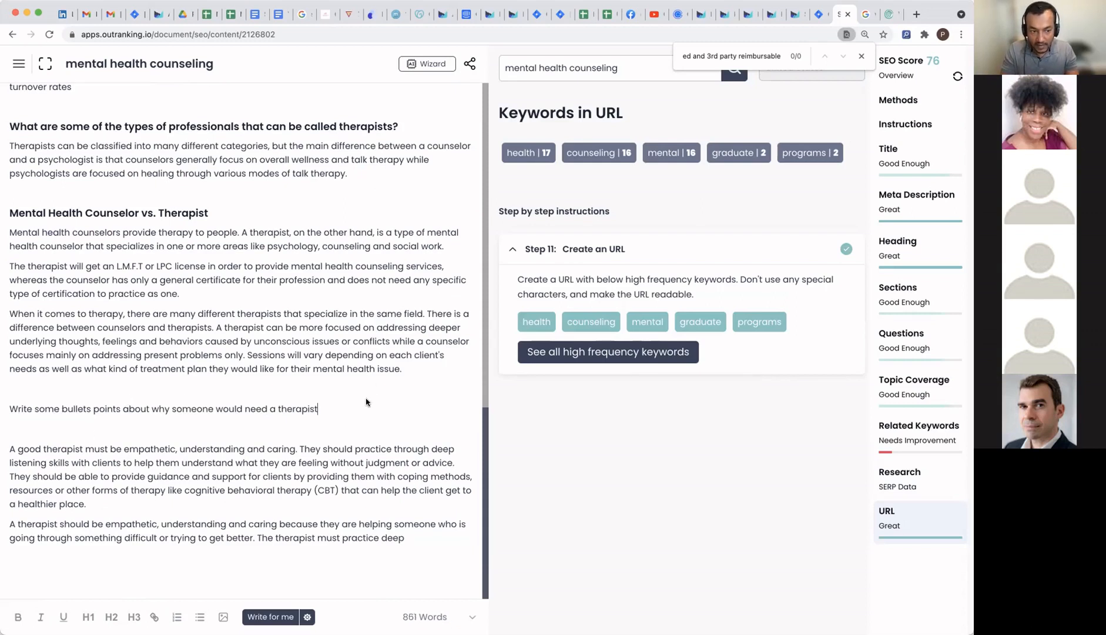
key("Return")
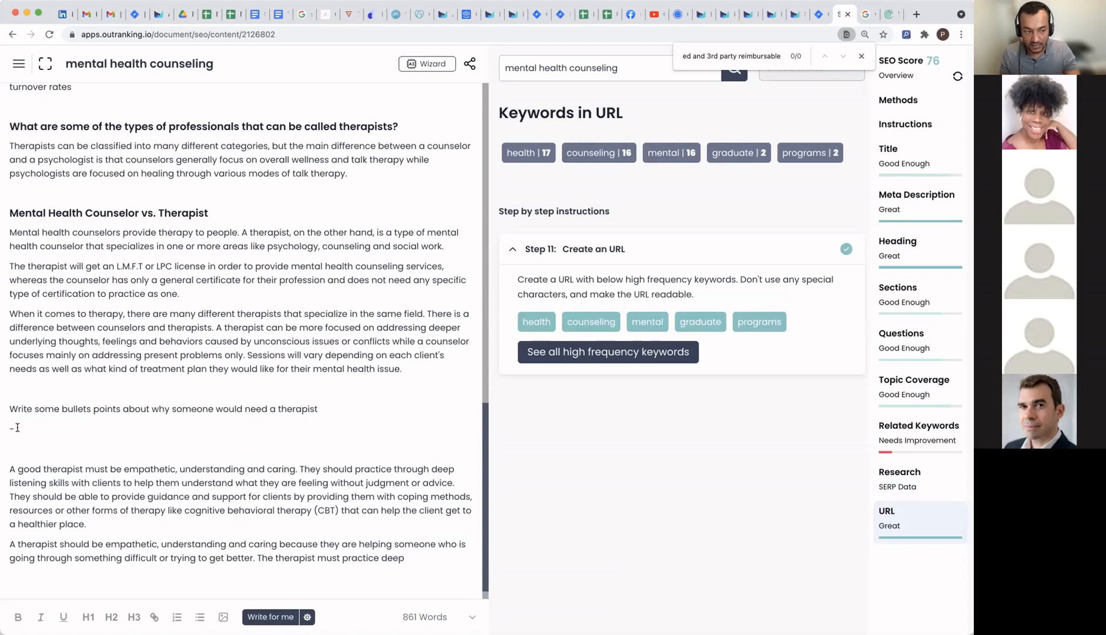
left_click_drag(16, 429, 8, 406)
left_click(106, 429)
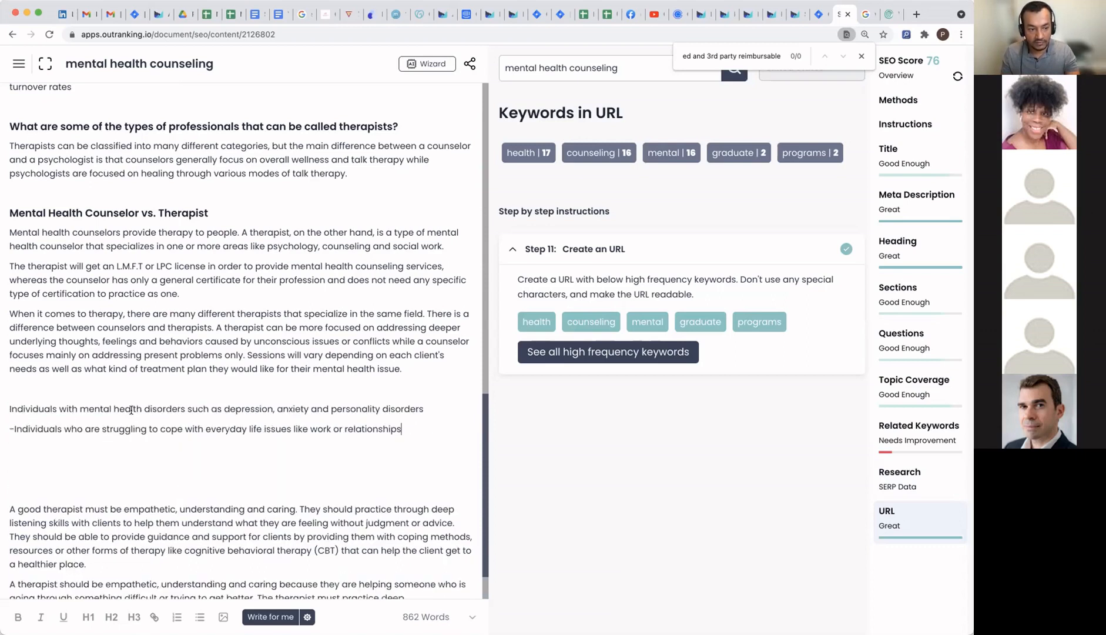
left_click(8, 408)
type("-")
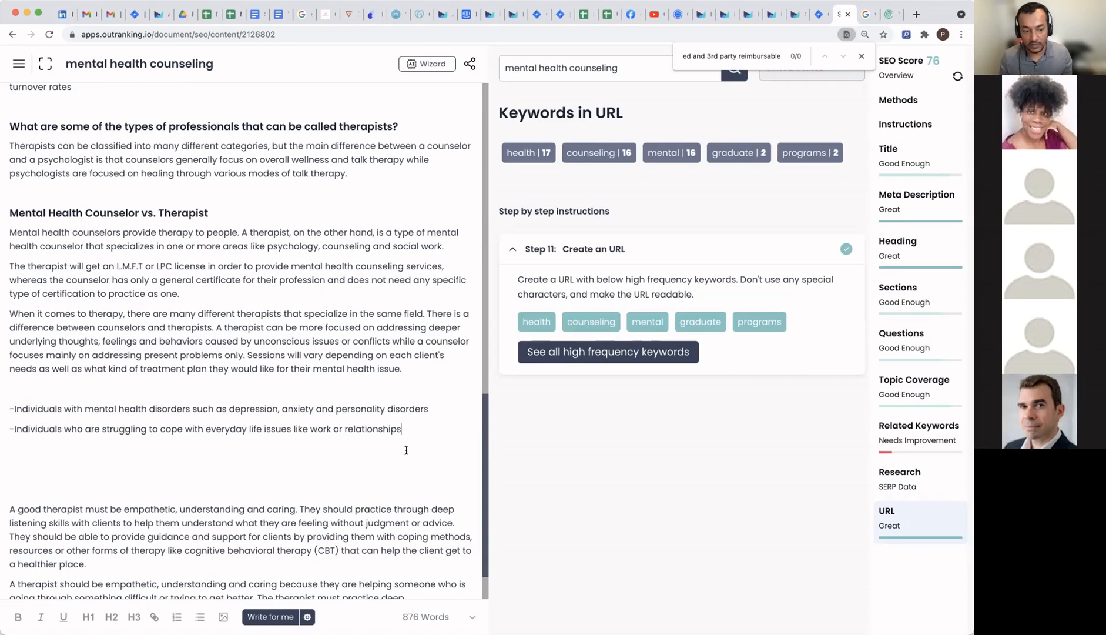
Step: Check the question conversion tool on the second bullet and convert the "Mental Health Counselor vs. Therapist" heading into a question
left_click_drag(402, 428, 8, 429)
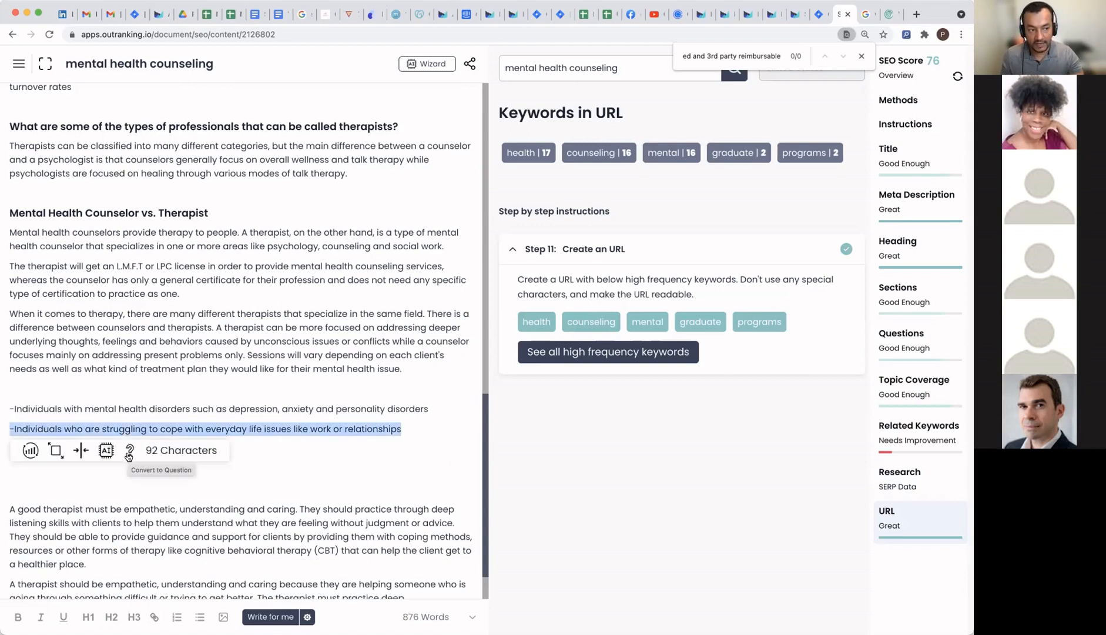
left_click(236, 327)
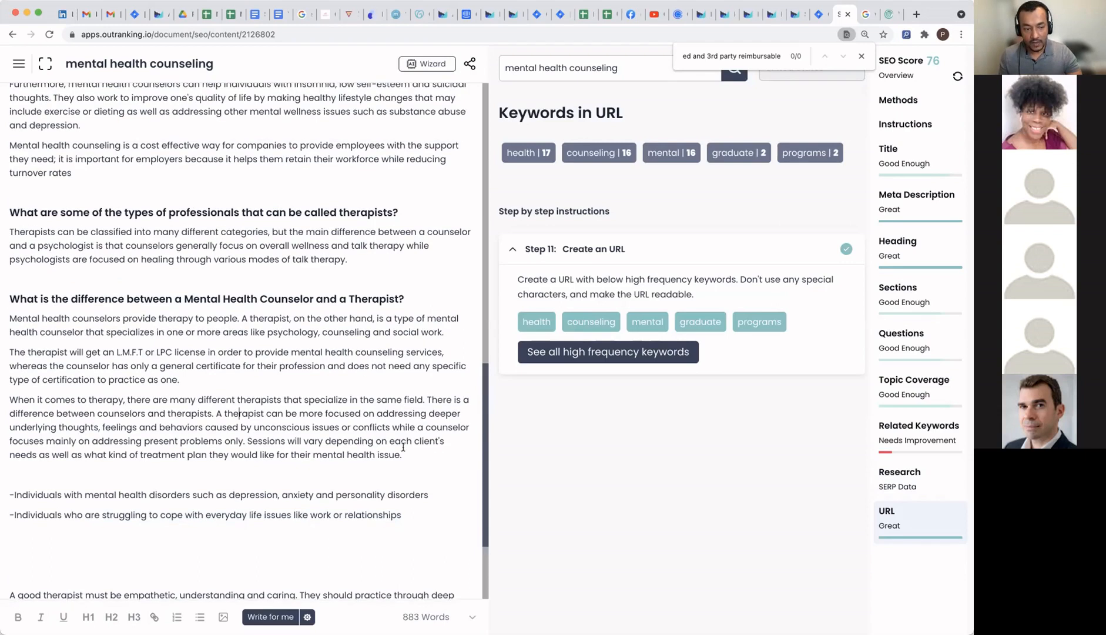
Step: Check the character count of the paragraph starting "When it comes to therapy" and view the title ideas in the AI Wizard
left_click_drag(403, 453, 10, 400)
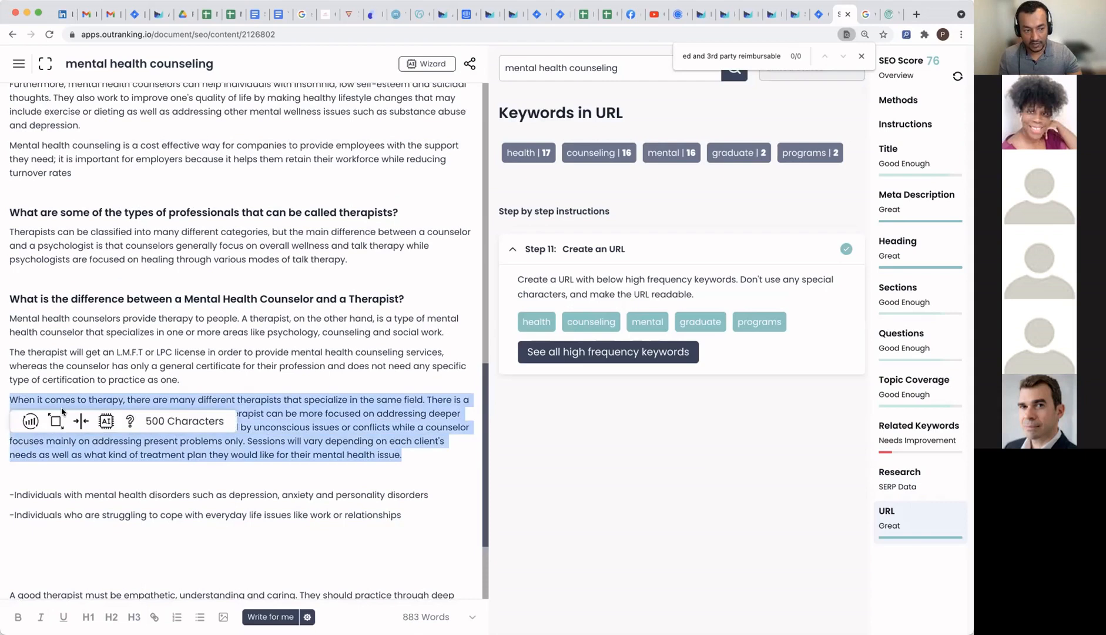
left_click_drag(144, 421, 226, 424)
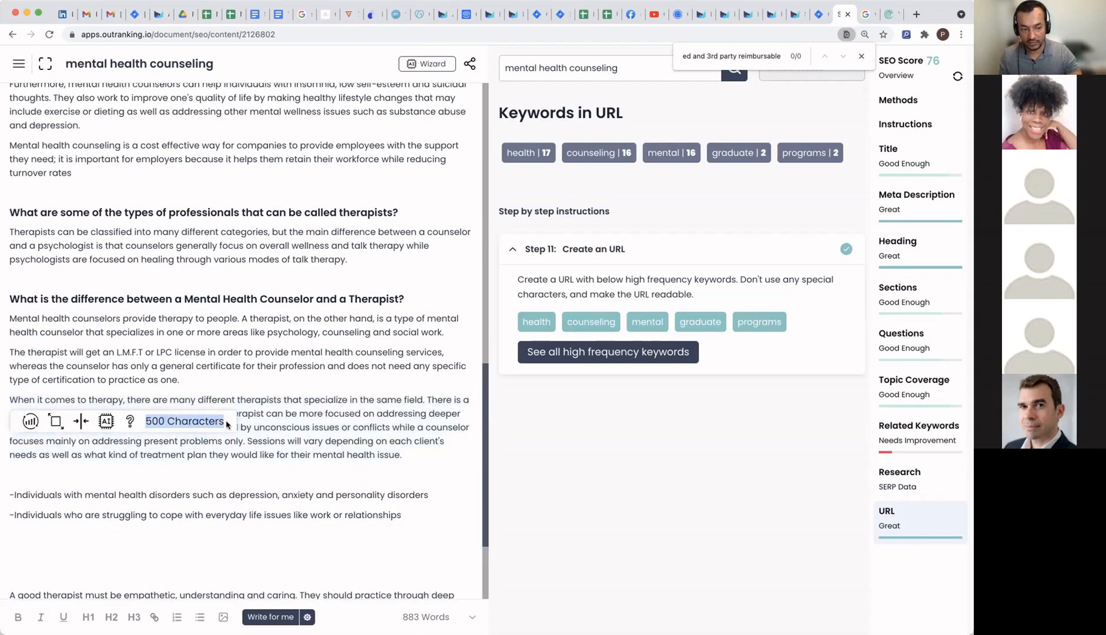
left_click(425, 365)
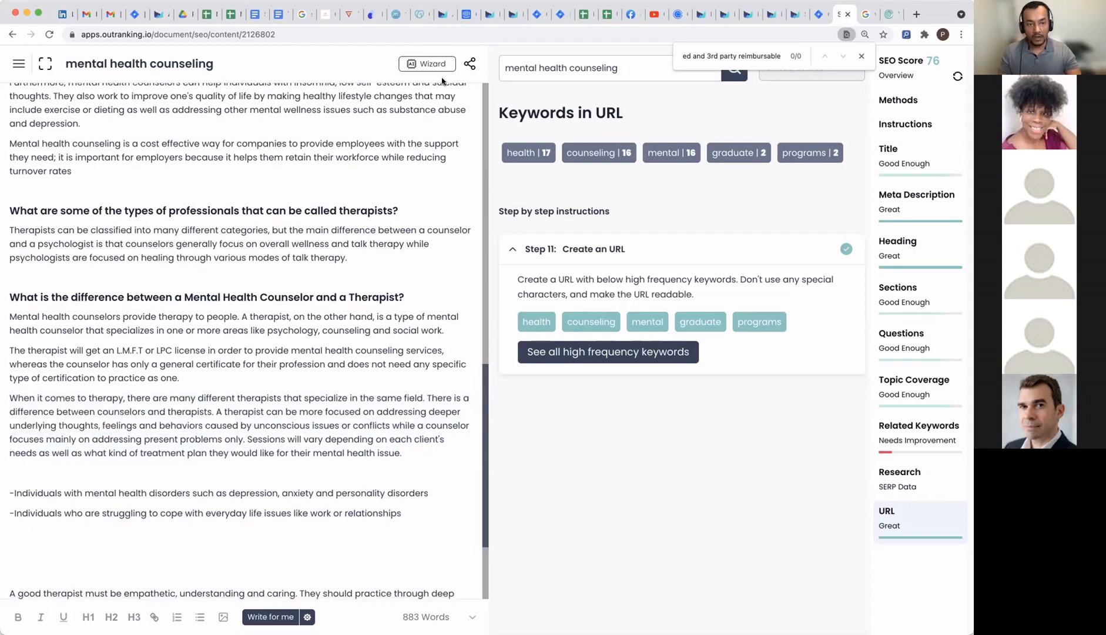
left_click(425, 65)
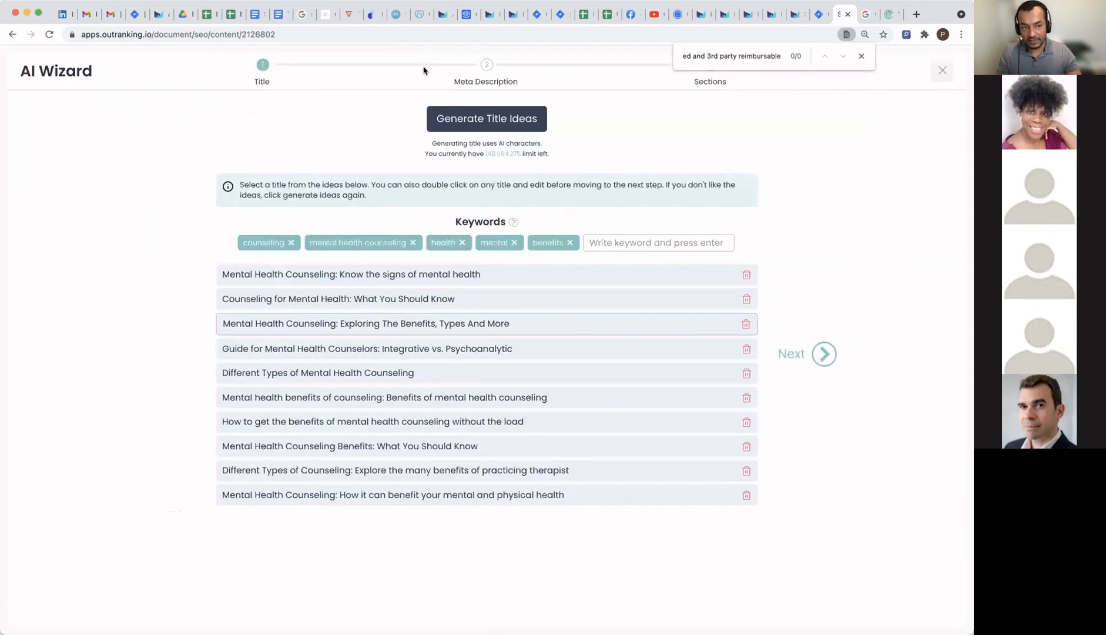
left_click(942, 70)
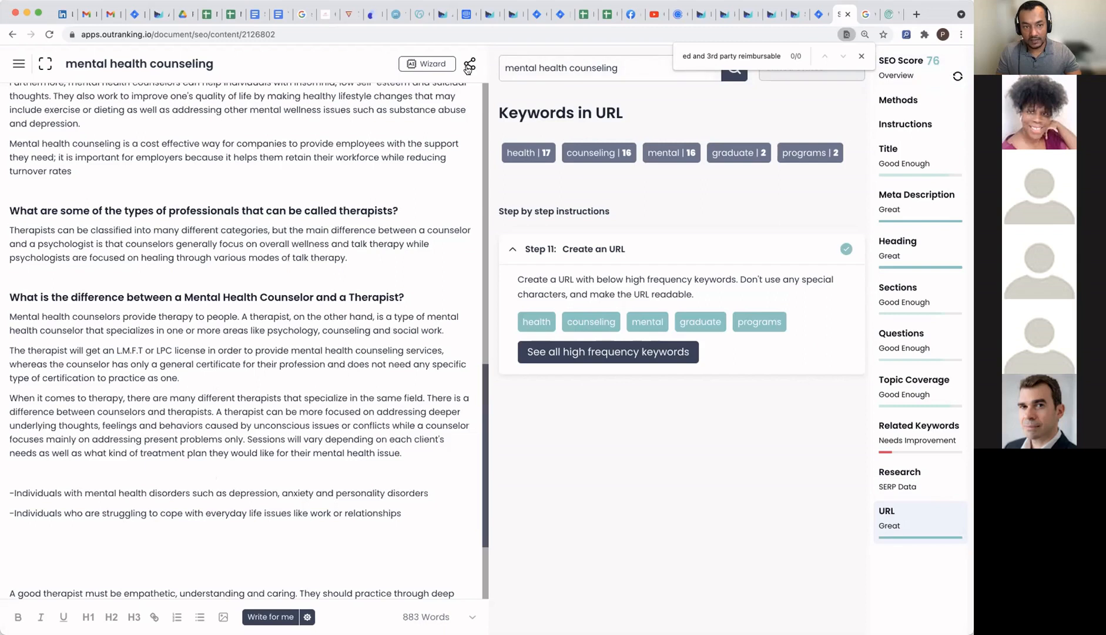
Step: Review the document sharing options, trying the Edit permission without inviting anyone, and dismiss the page search
left_click(469, 64)
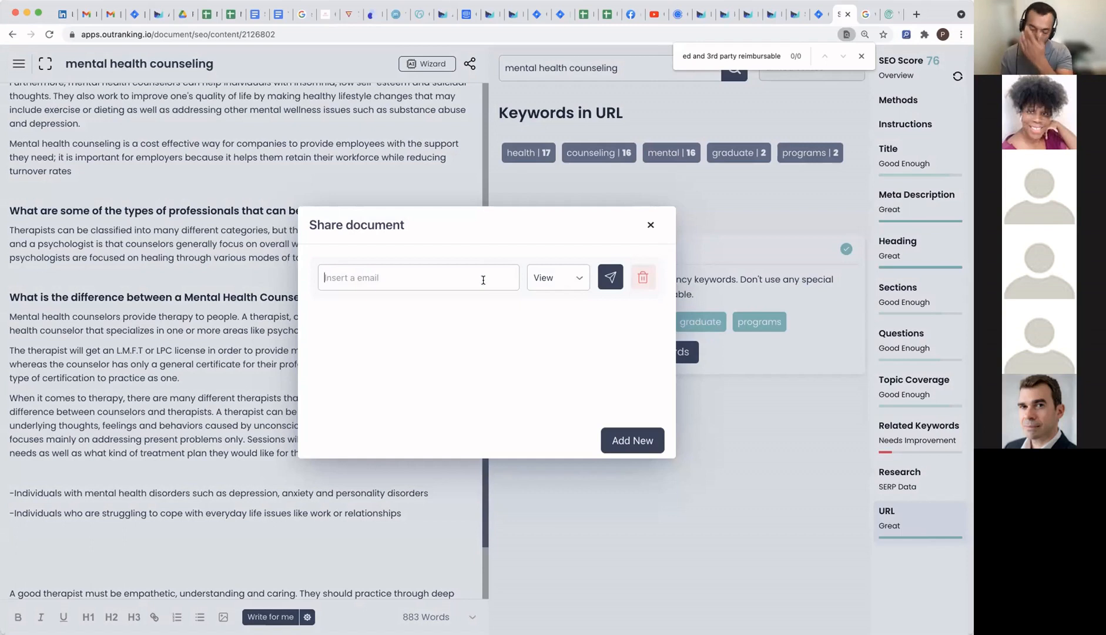
left_click(578, 282)
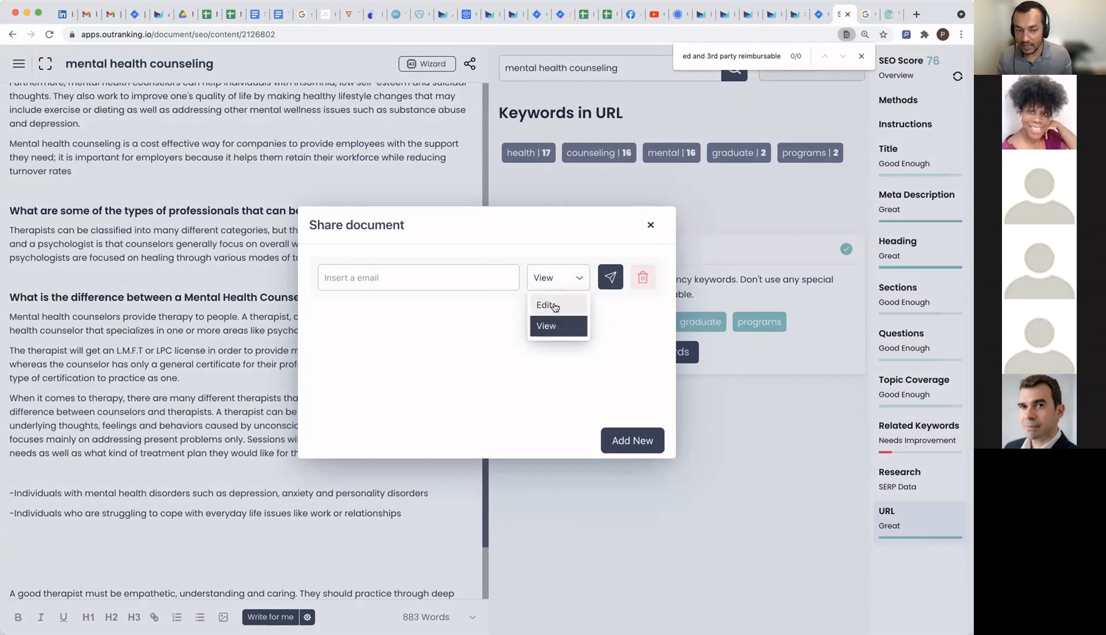
left_click(419, 280)
left_click(559, 276)
left_click(557, 305)
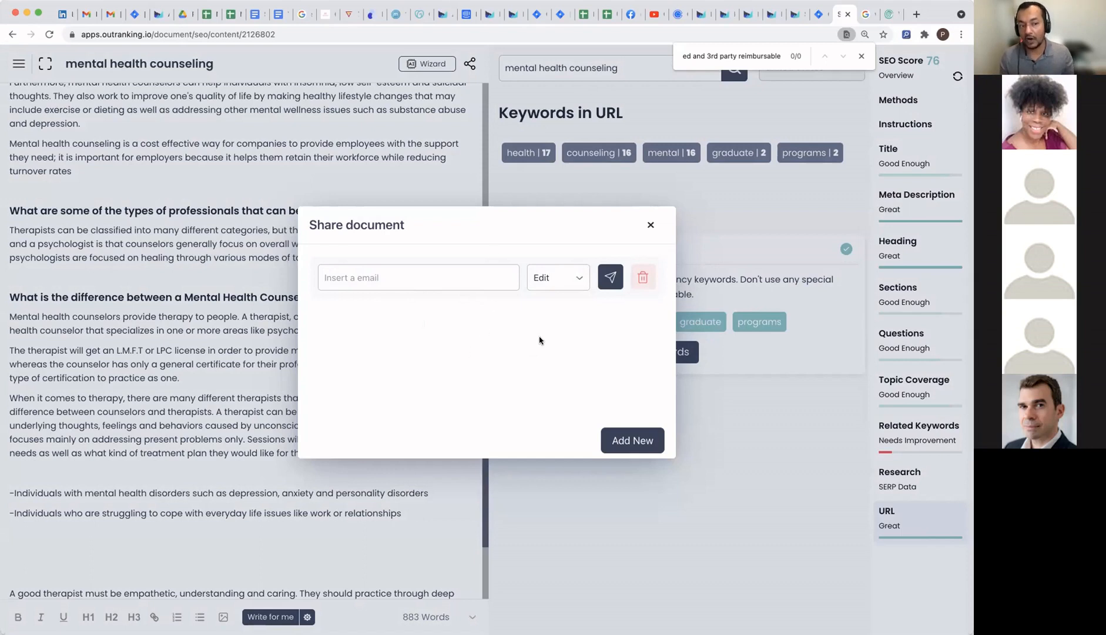
left_click(651, 225)
left_click(860, 57)
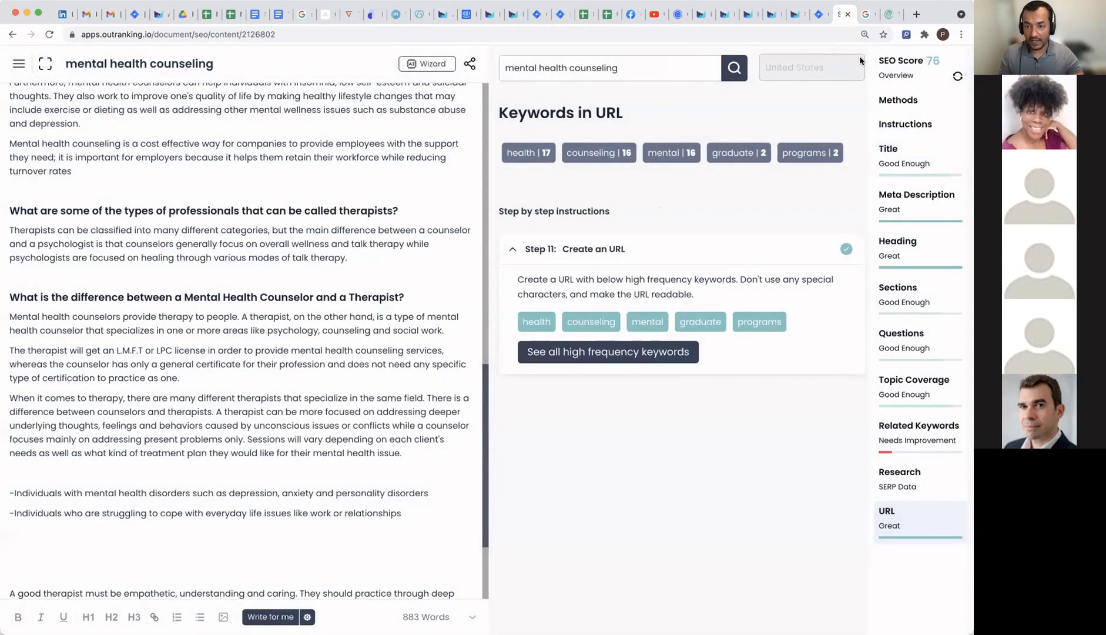
Step: Look through the competitor domains and related keywords, and copy the phrase "degree in mental health" from the keyword list
left_click(637, 67)
triple_click(636, 66)
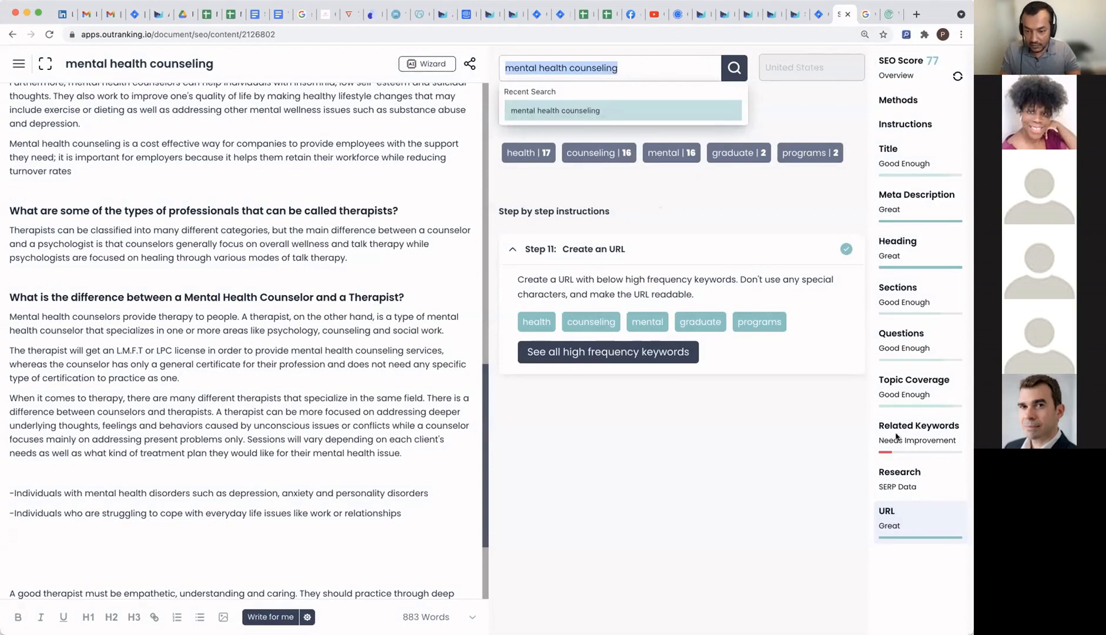
left_click(872, 495)
left_click(896, 484)
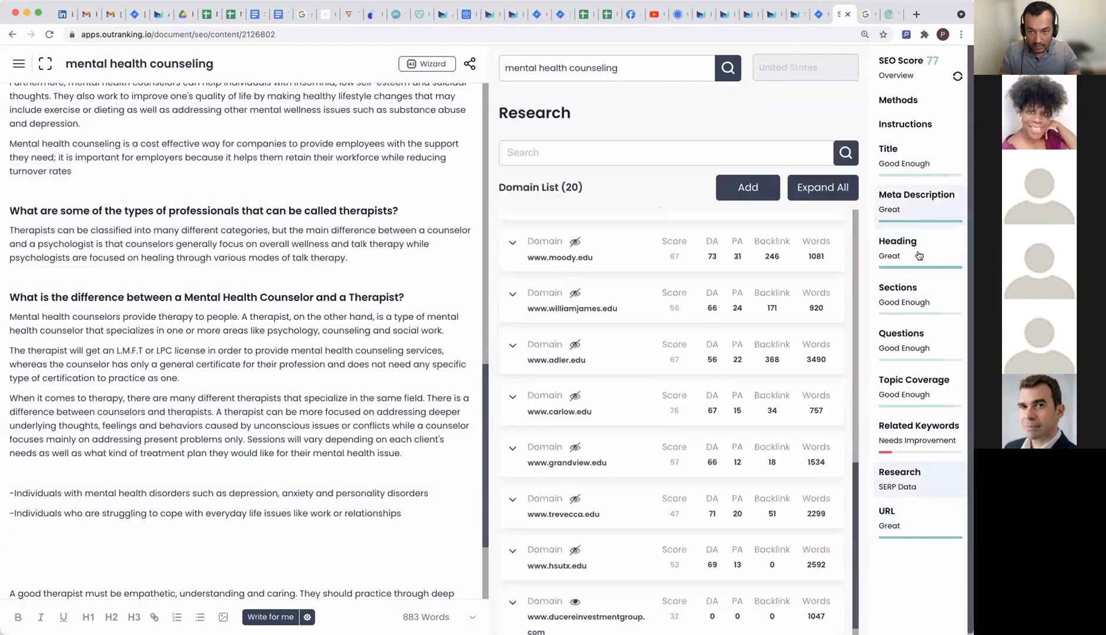
left_click(900, 424)
scroll(580, 421, "down", 5)
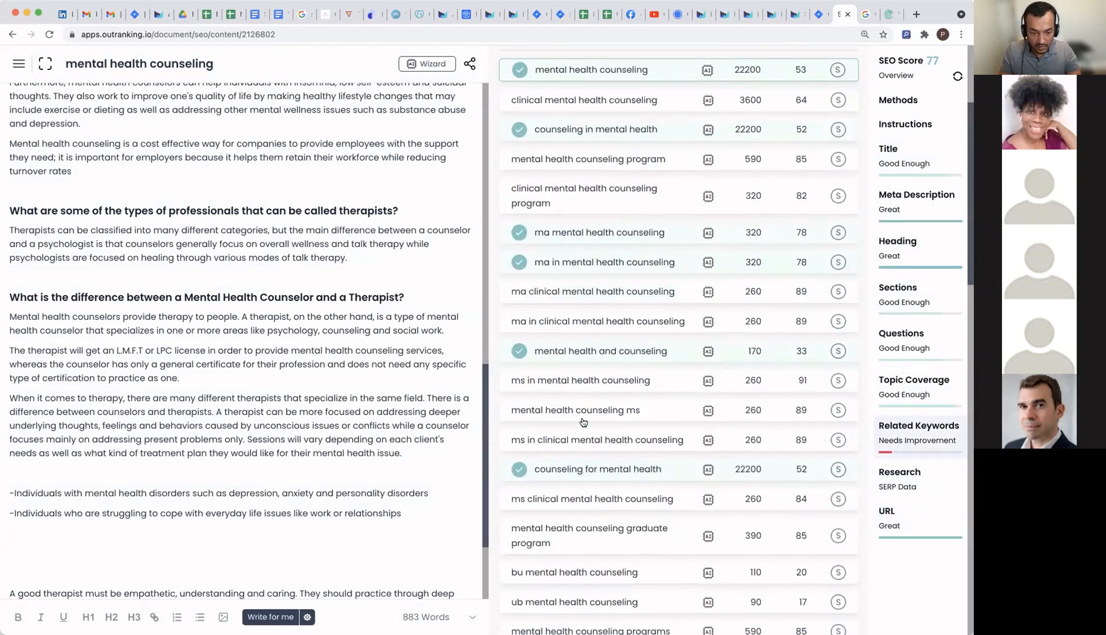
scroll(581, 422, "down", 5)
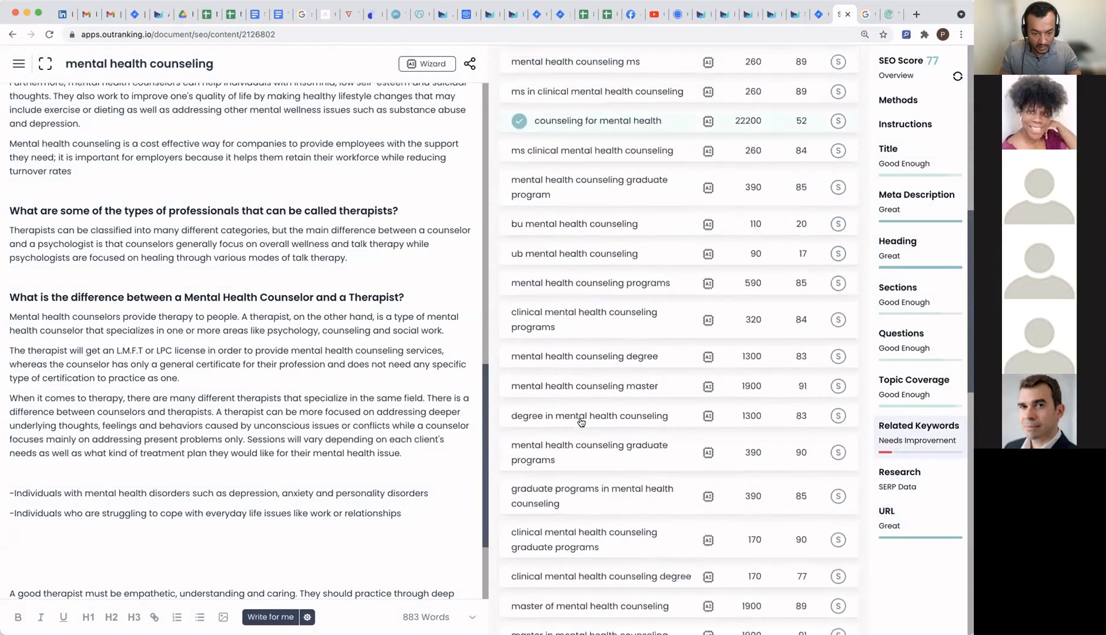
left_click_drag(517, 382, 607, 382)
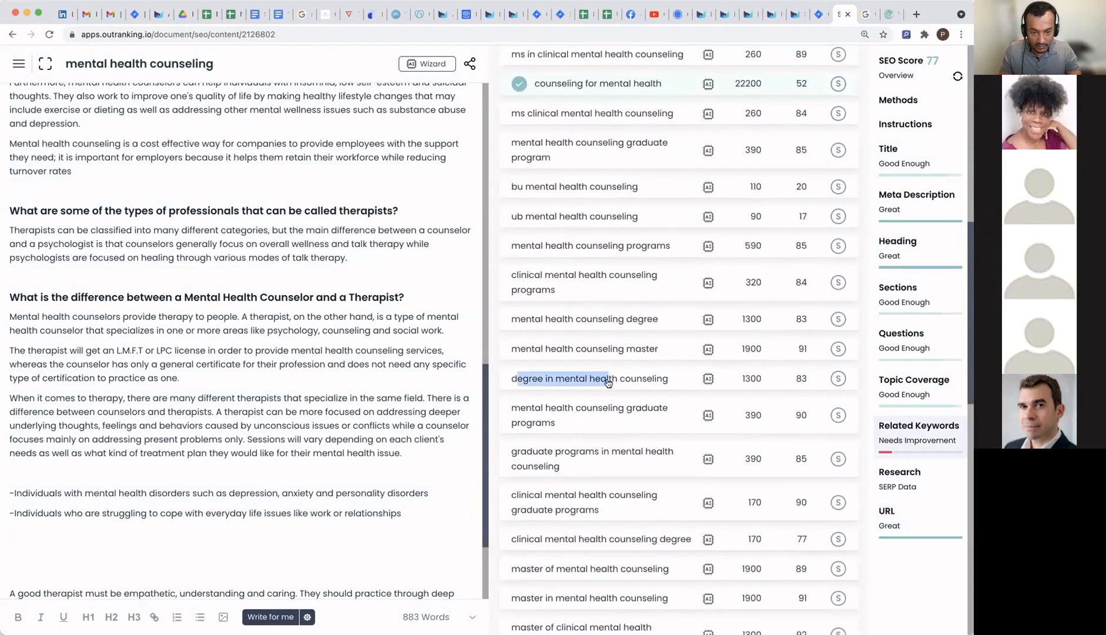
left_click(509, 384)
left_click_drag(509, 383, 617, 383)
key("super+c")
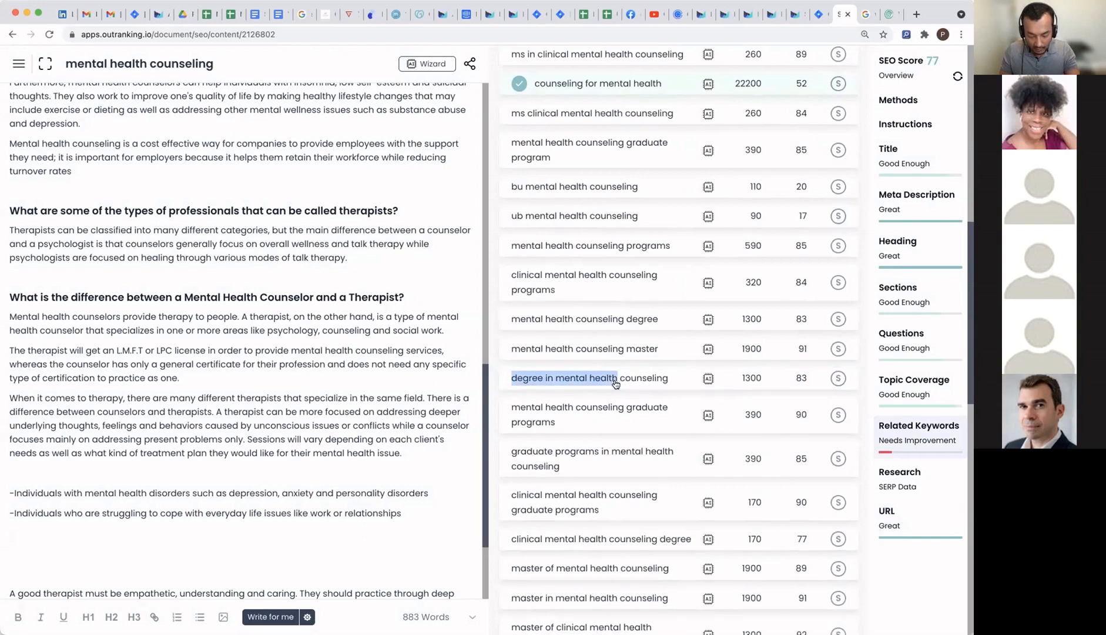
Step: Replace the document's target keyword with "degree in mental health" and run the SEO research for it
scroll(666, 269, "up", 10)
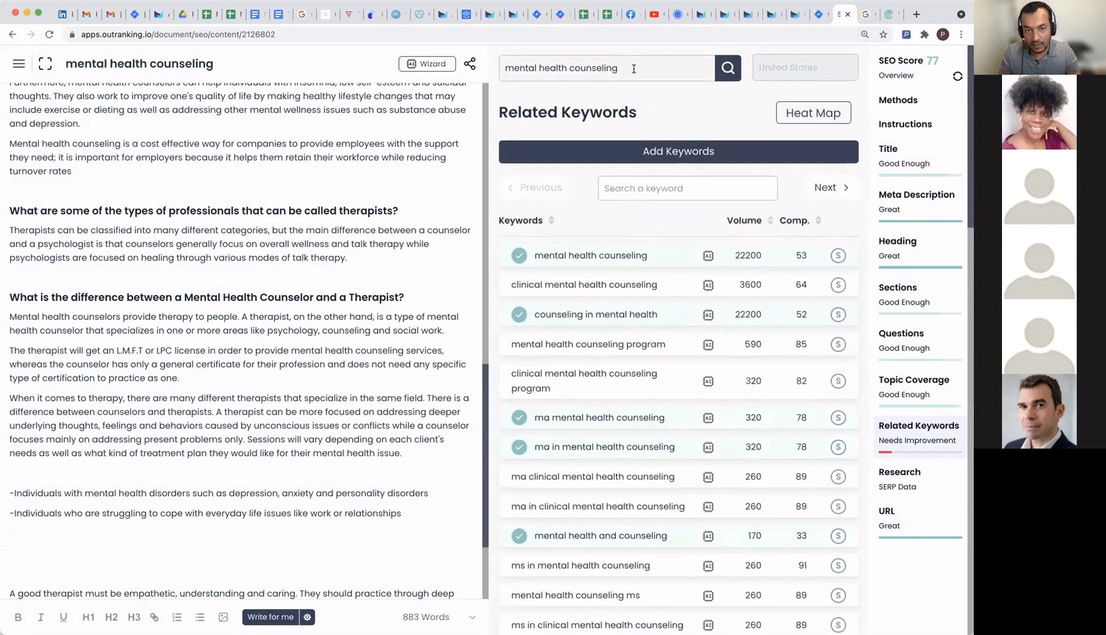
triple_click(645, 65)
key("super+v")
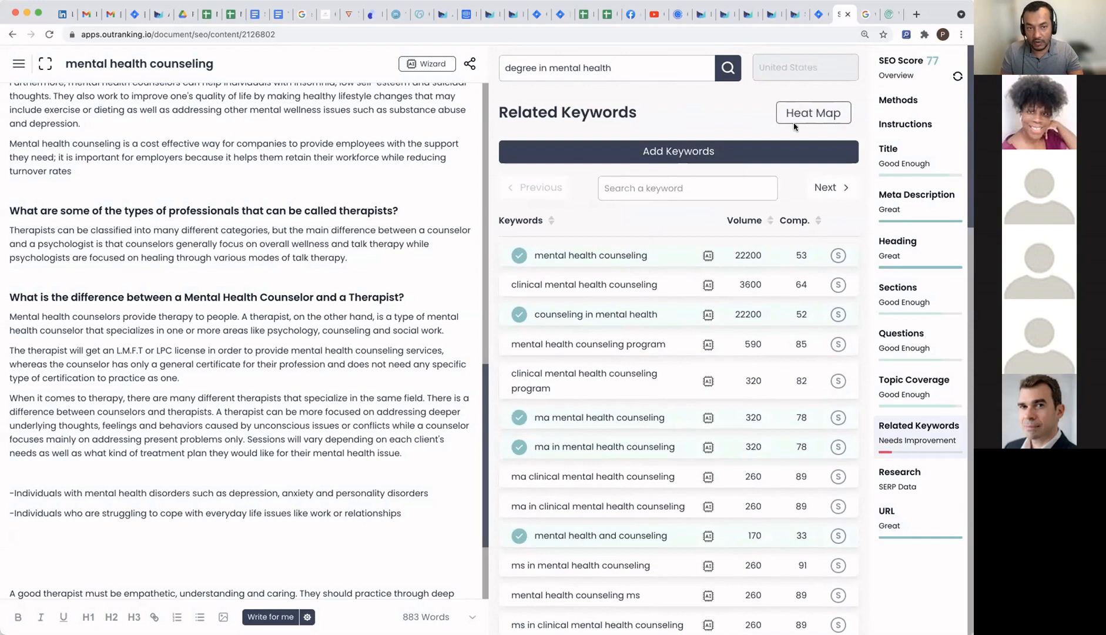
left_click(726, 70)
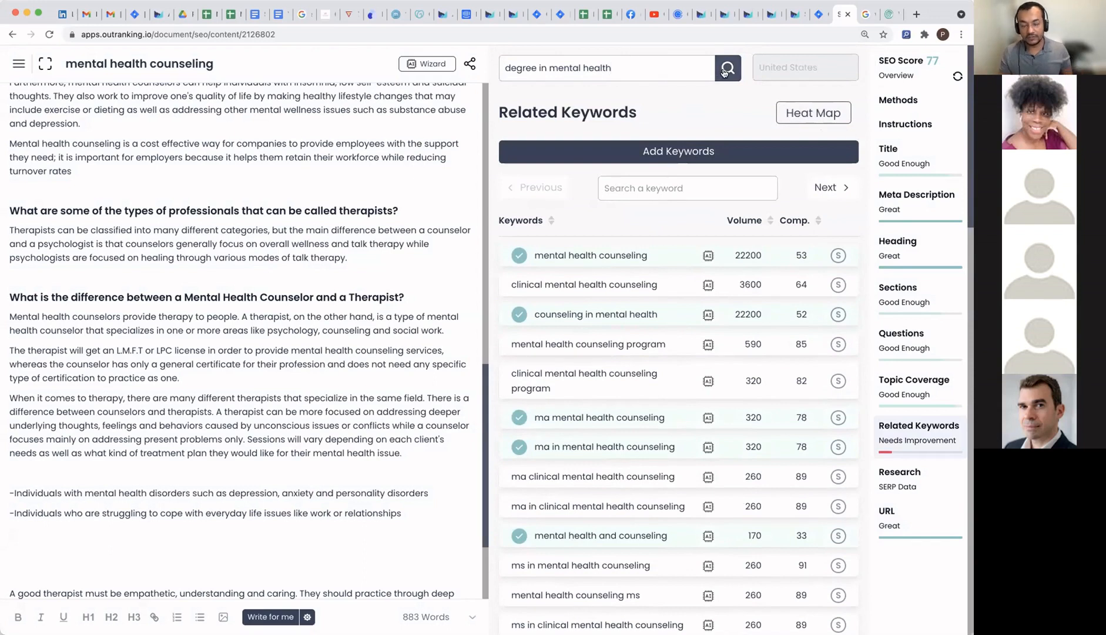
left_click(726, 71)
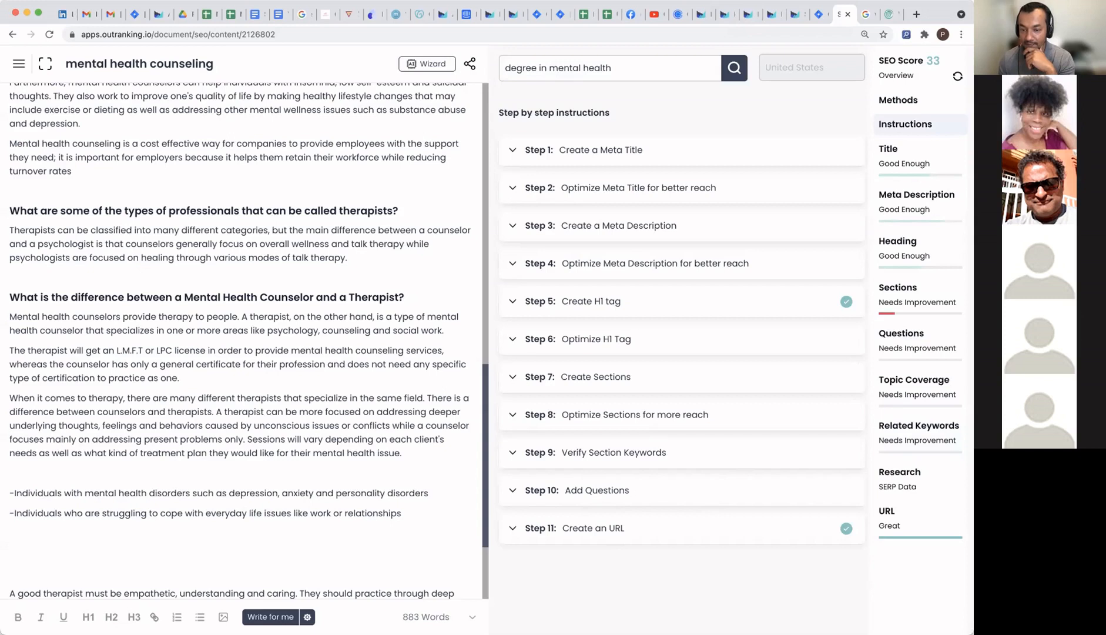
Step: Examine the section outlines for the new keyword and compare them with the article's opening and main heading
left_click(903, 302)
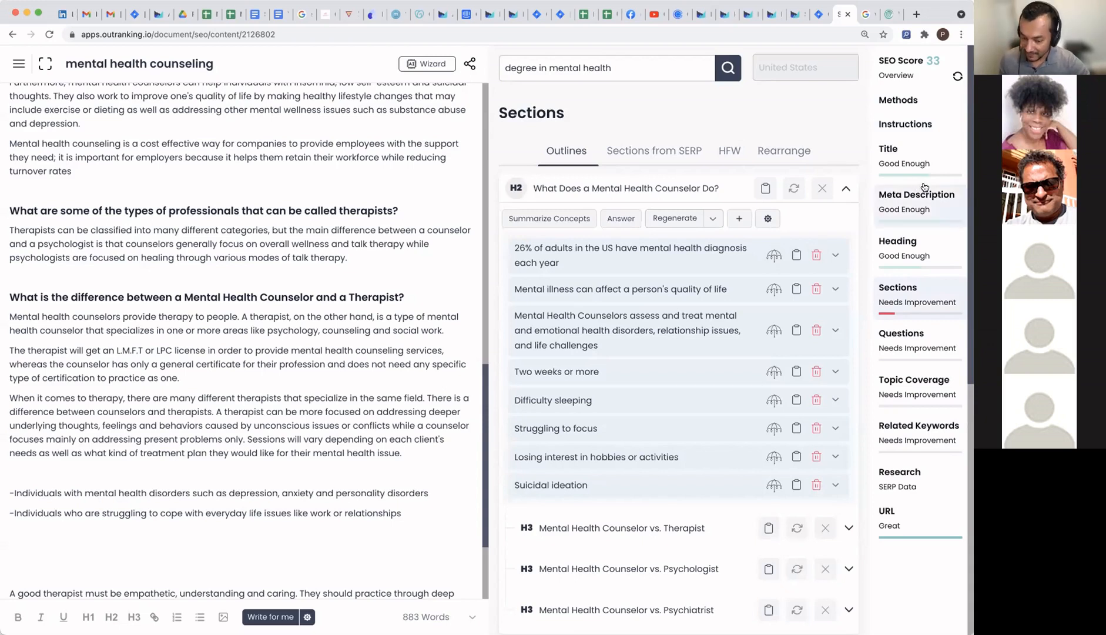
scroll(256, 259, "up", 10)
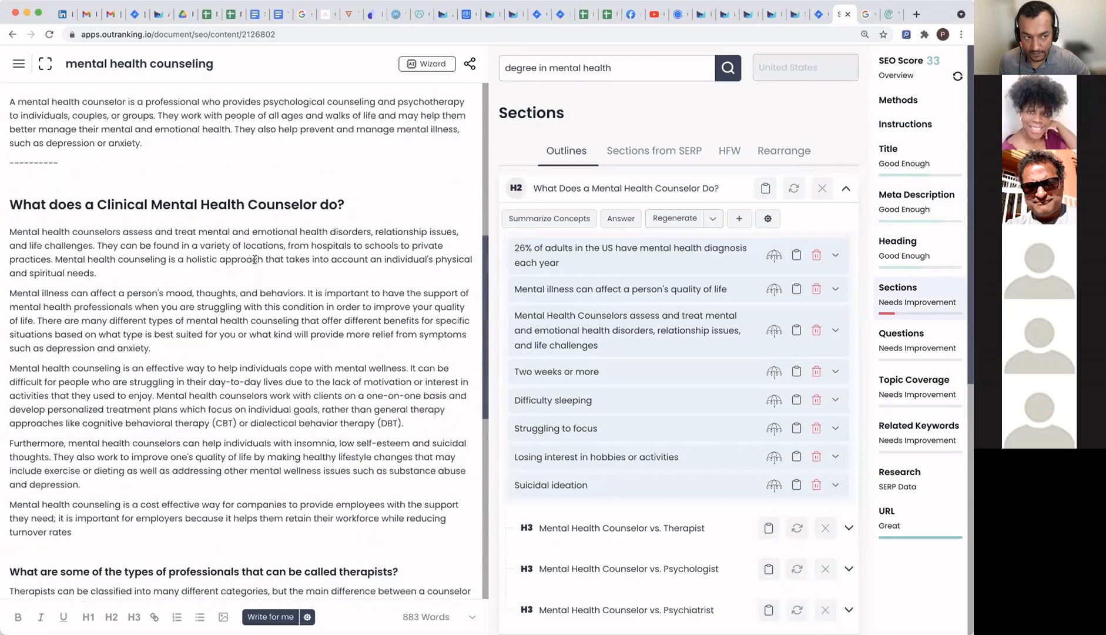
scroll(256, 259, "up", 4)
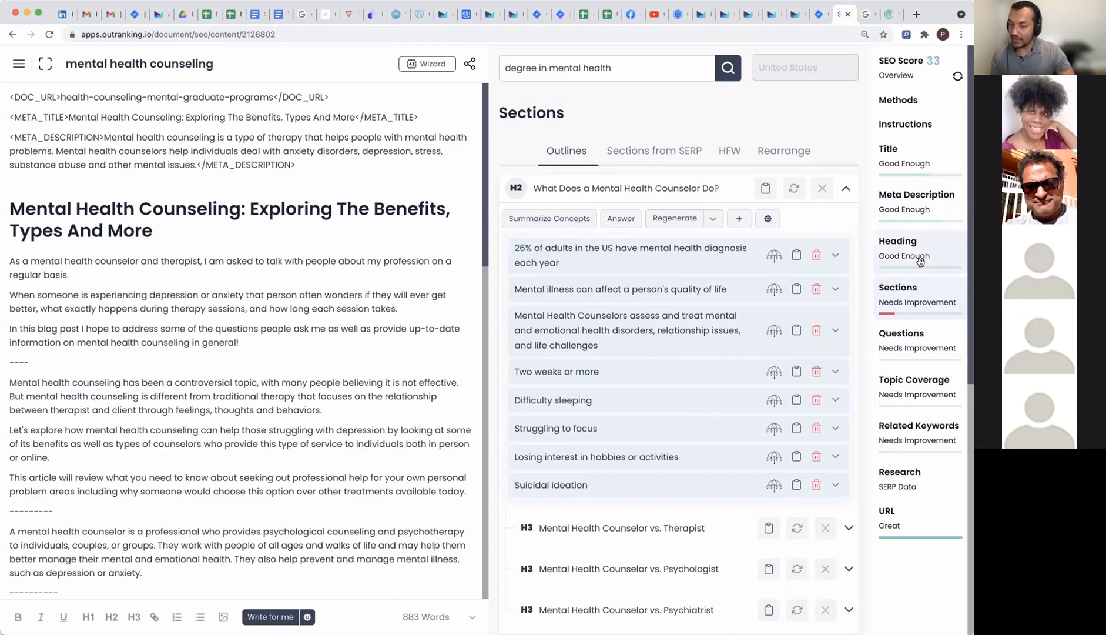
left_click(188, 297)
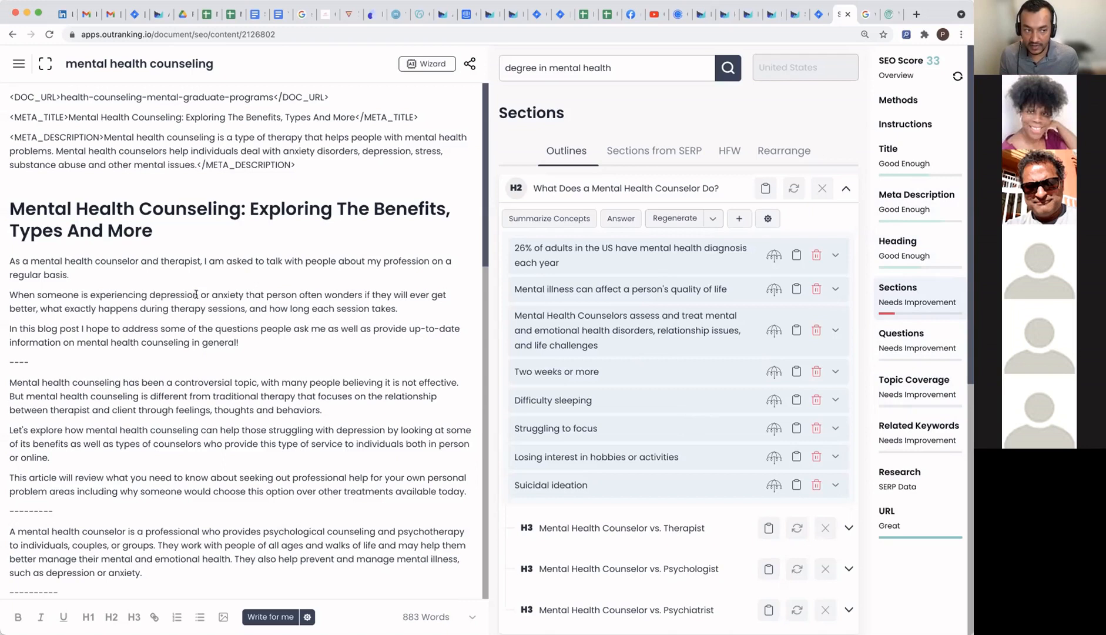
left_click_drag(154, 232, 9, 207)
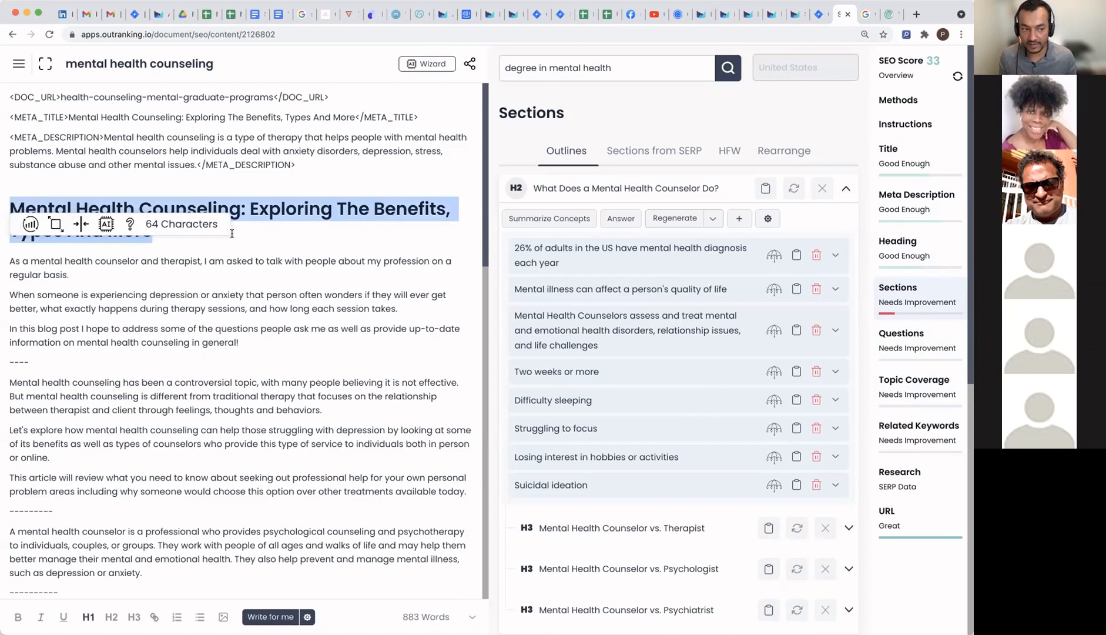
left_click(293, 278)
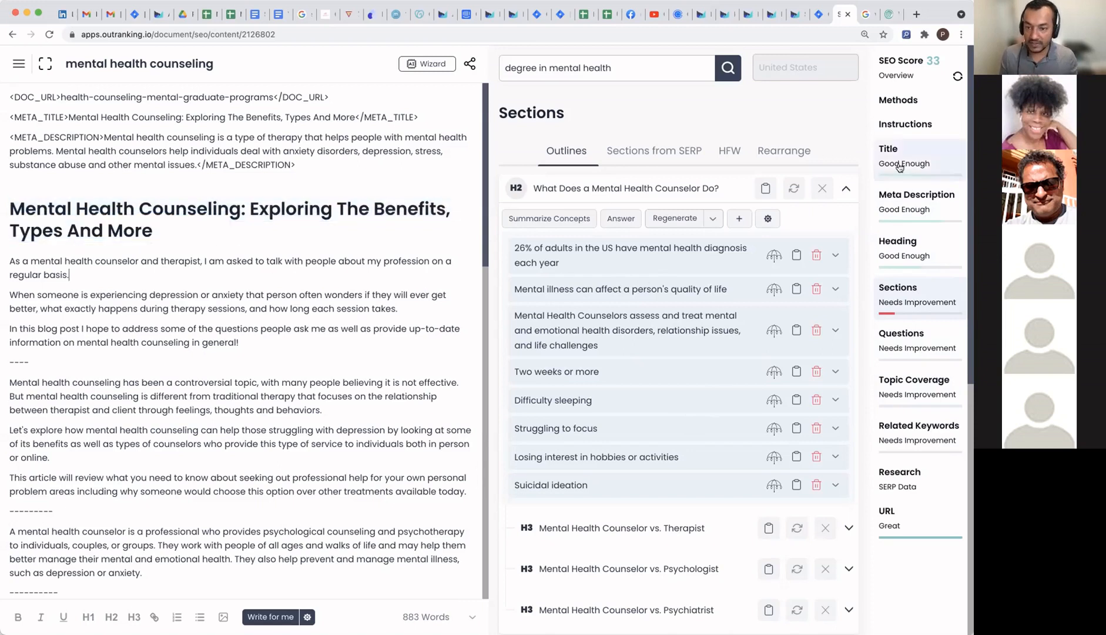
Step: Examine the competitors' meta titles and the regenerate options for the "What Does a Mental Health Counselor Do?" section
left_click(899, 164)
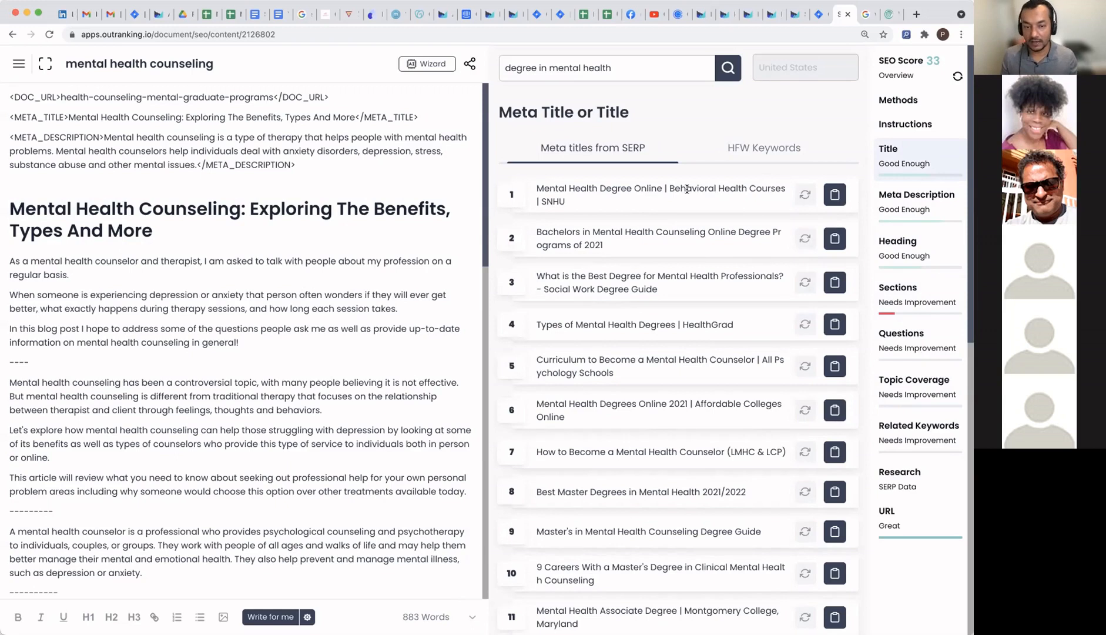
scroll(718, 240, "down", 1)
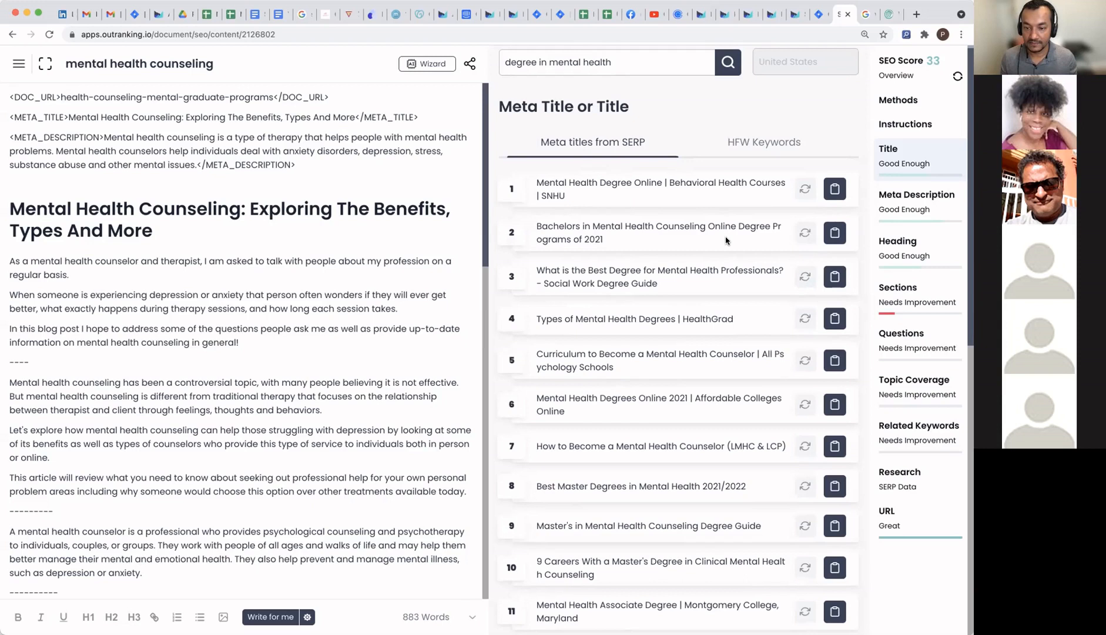
left_click(919, 297)
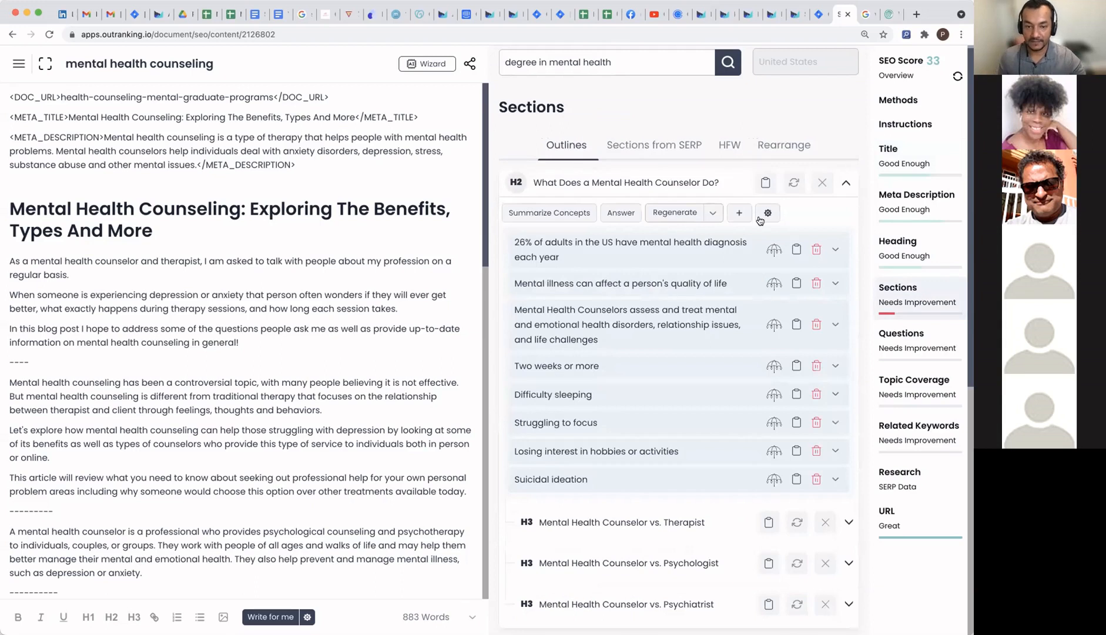
left_click(712, 214)
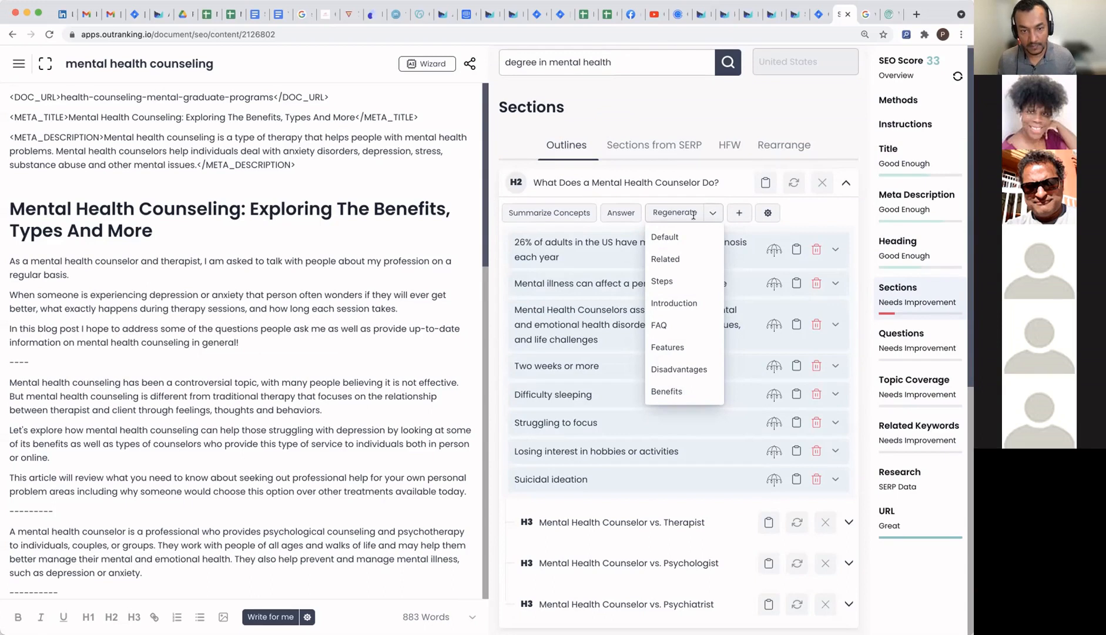
left_click(242, 266)
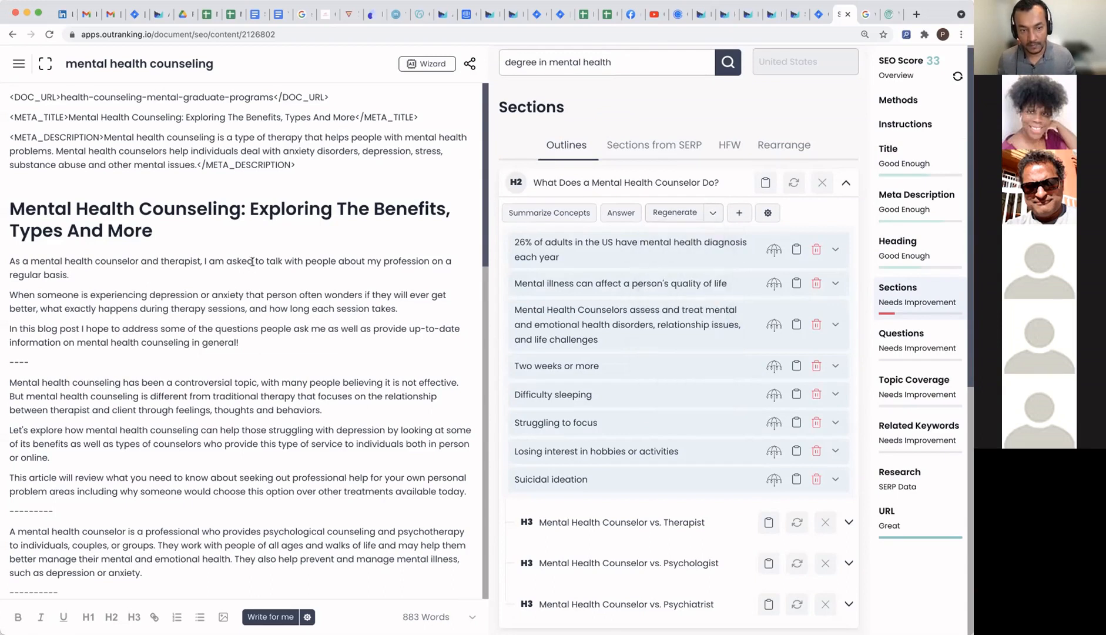
Step: Add blank lines after the article's last paragraph and delete two surplus blank lines above the "A good therapist" paragraph
scroll(256, 312, "down", 5)
scroll(256, 311, "down", 10)
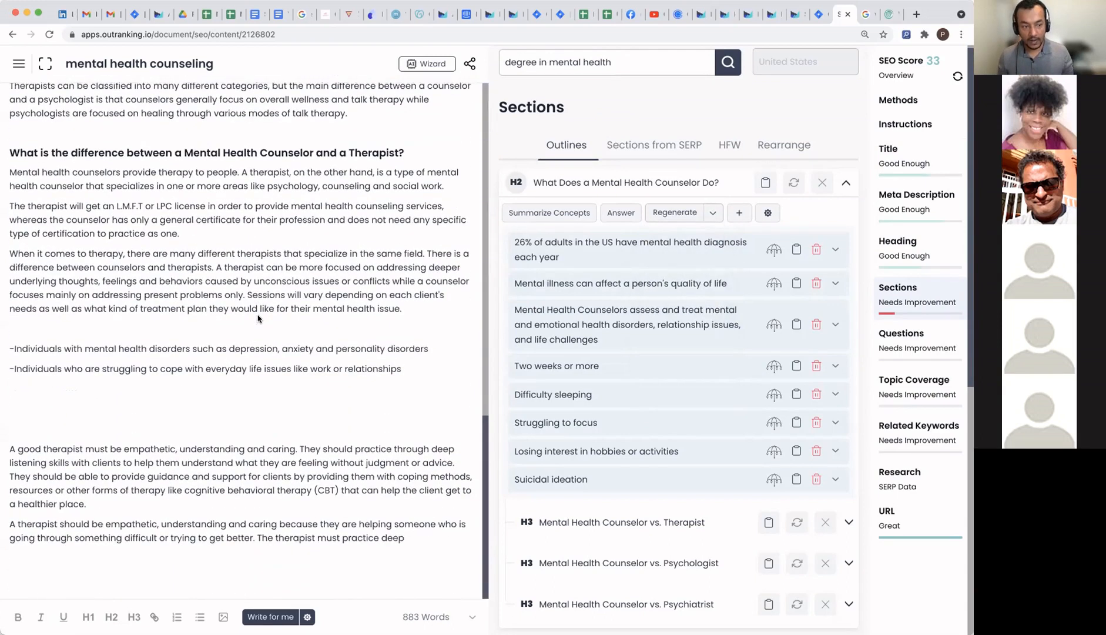
left_click(427, 539)
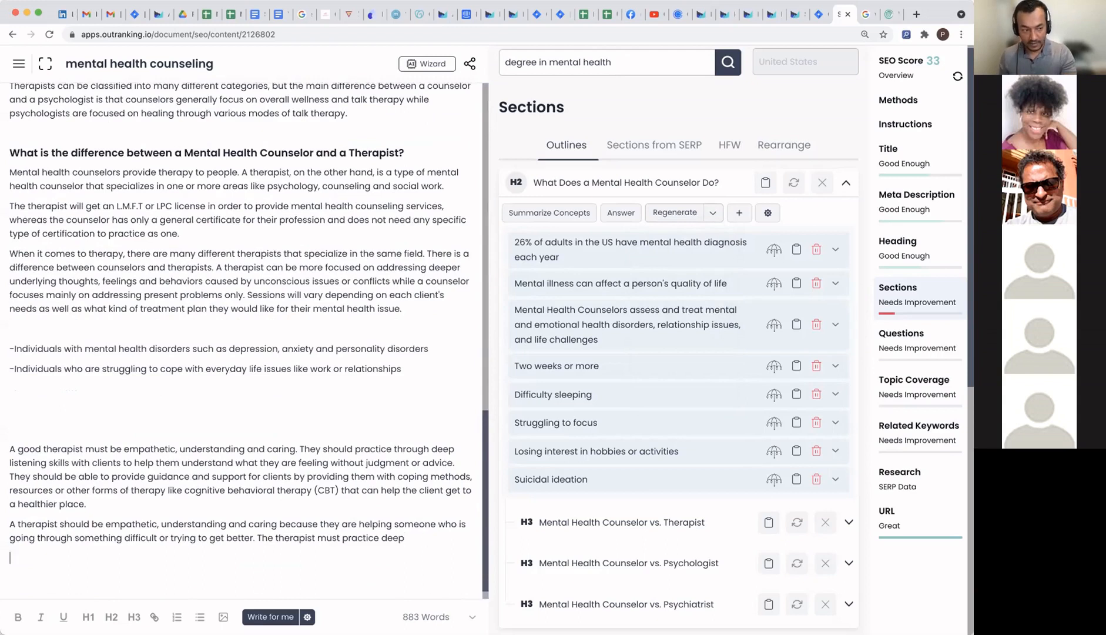
key("Return")
key("Return")
key("Return")
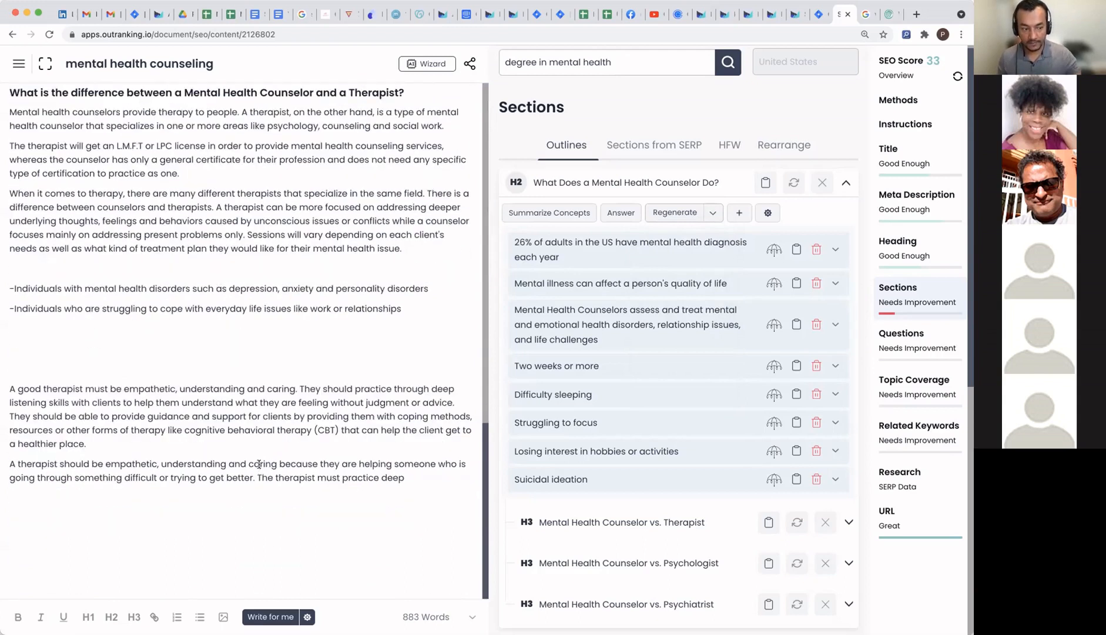
key("BackSpace")
key("BackSpace")
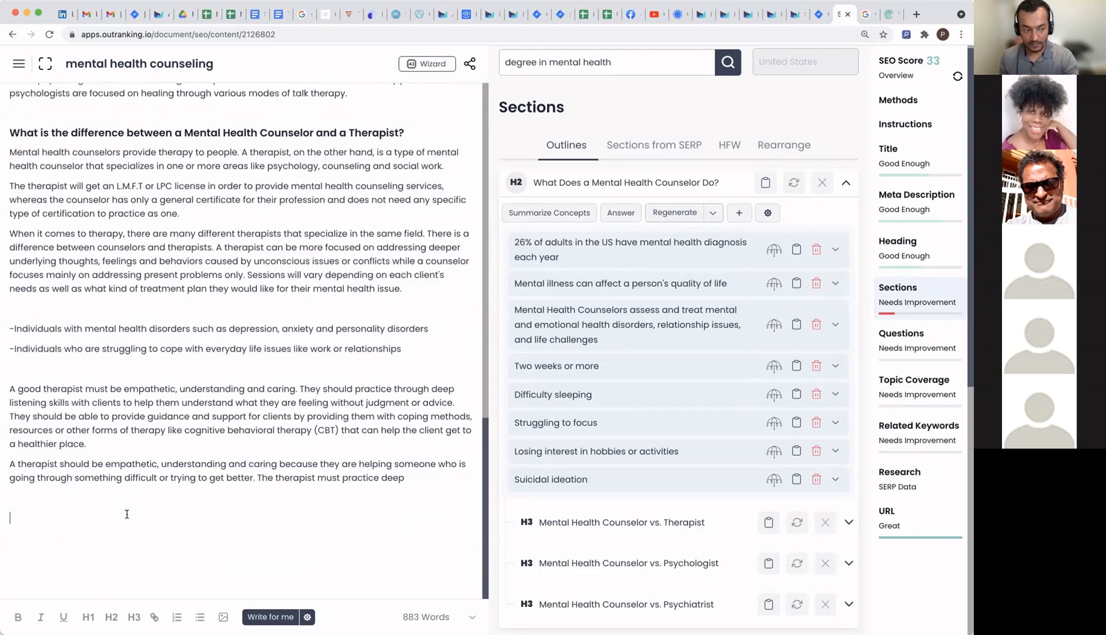
Step: Add a run of blank lines at the article's end and insert the section heading "What Does a Mental Health Counselor Do?" there
key("Return")
key("Return")
key("Return")
key("Return")
key("Return")
key("Return")
key("Return")
key("Return")
key("Return")
key("Return")
key("Return")
key("Return")
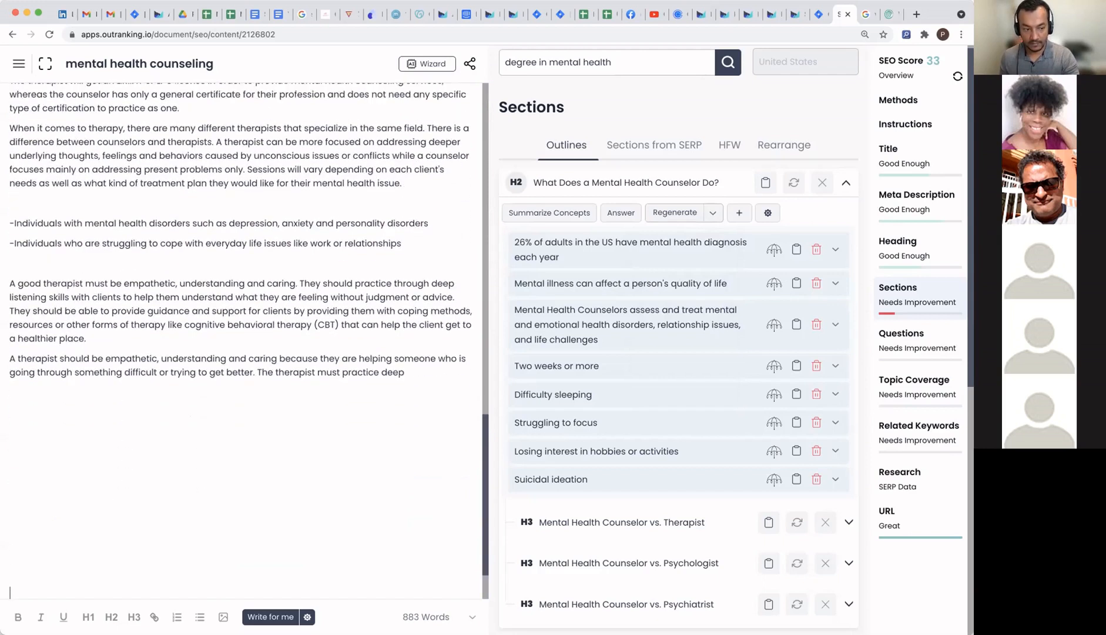
left_click(53, 309)
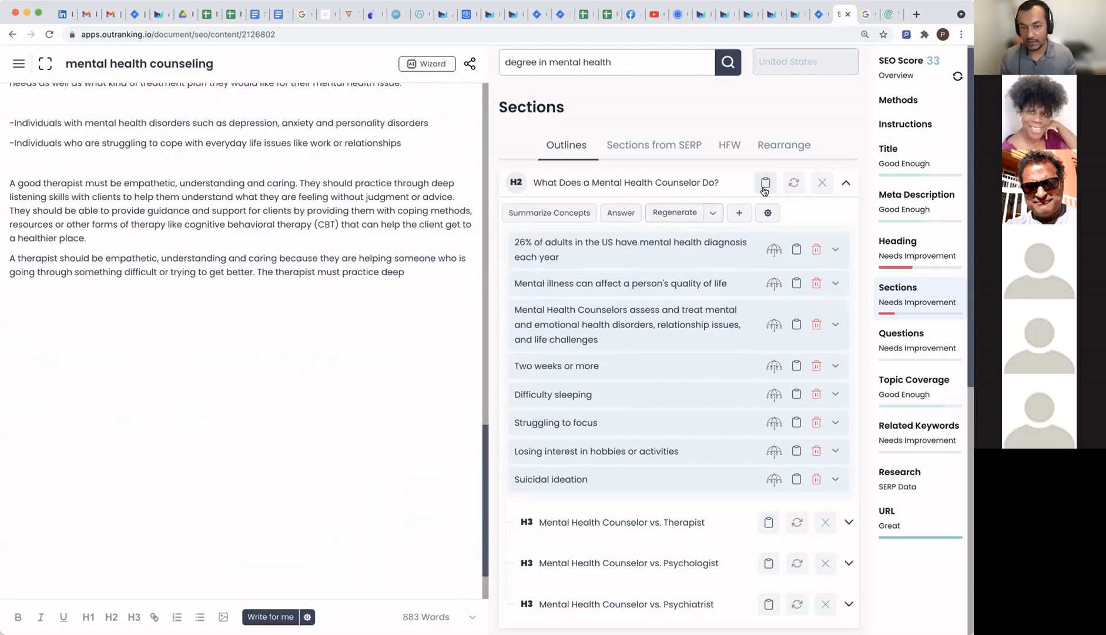
left_click(764, 185)
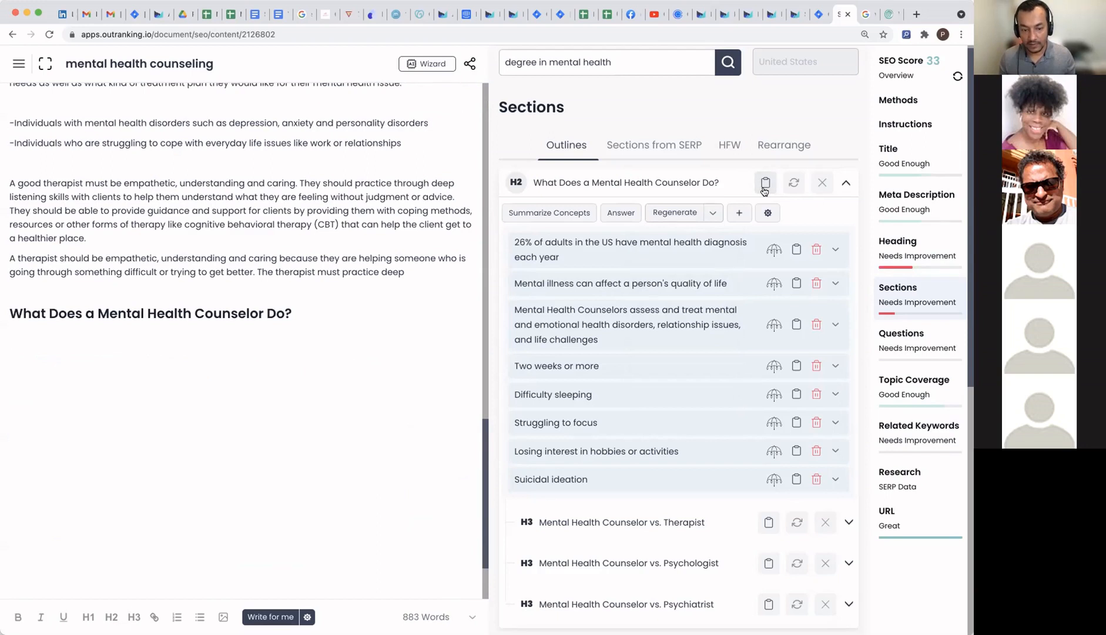
scroll(563, 532, "down", 2)
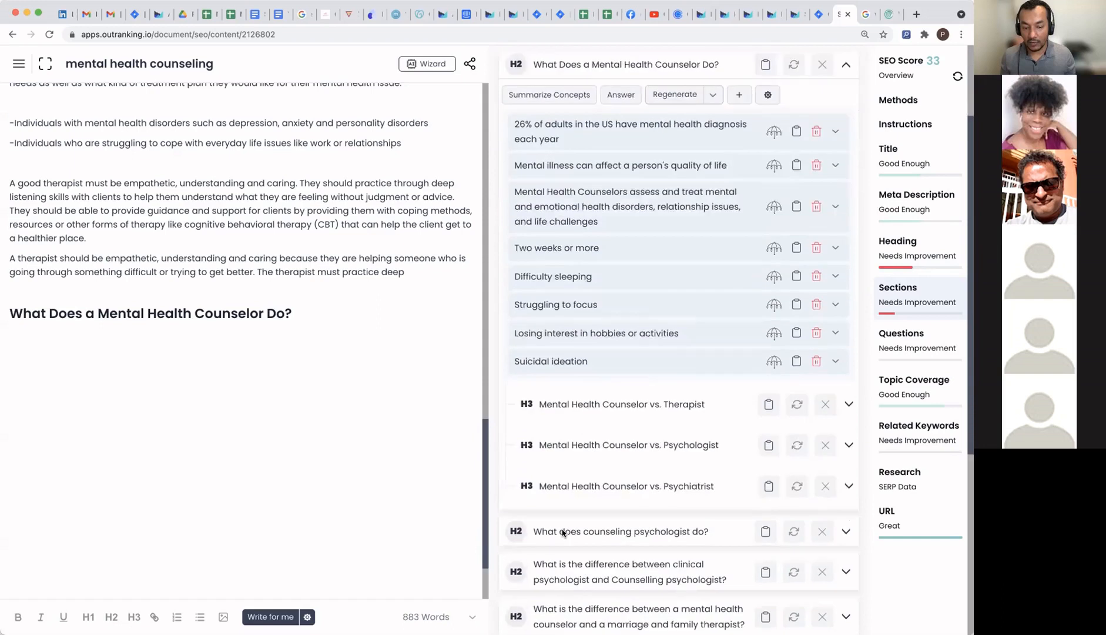
scroll(563, 532, "down", 1)
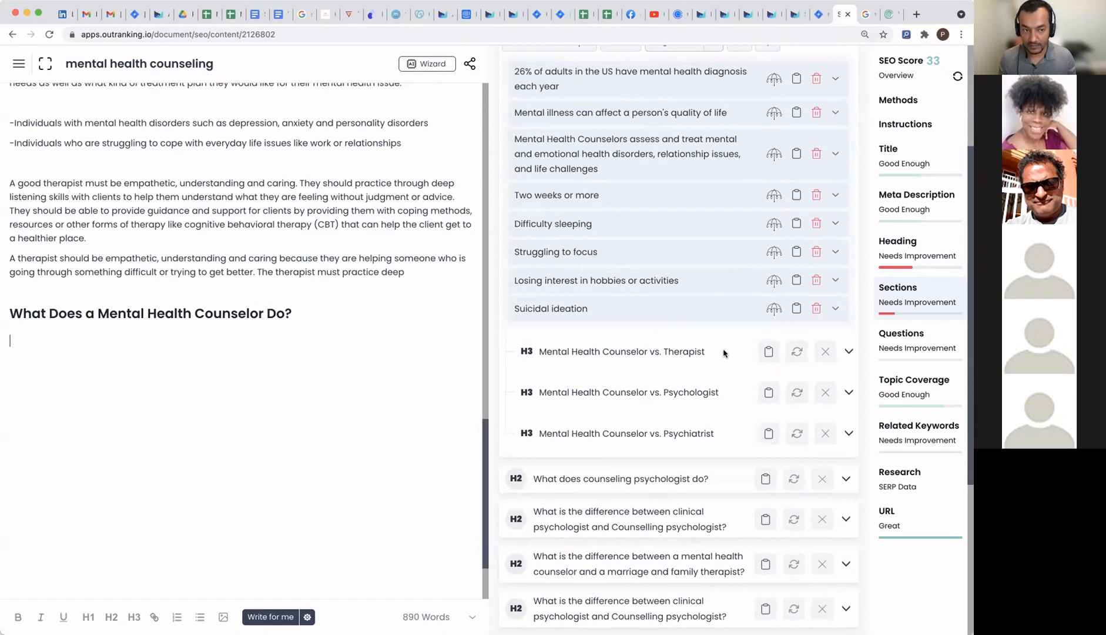
scroll(723, 353, "up", 3)
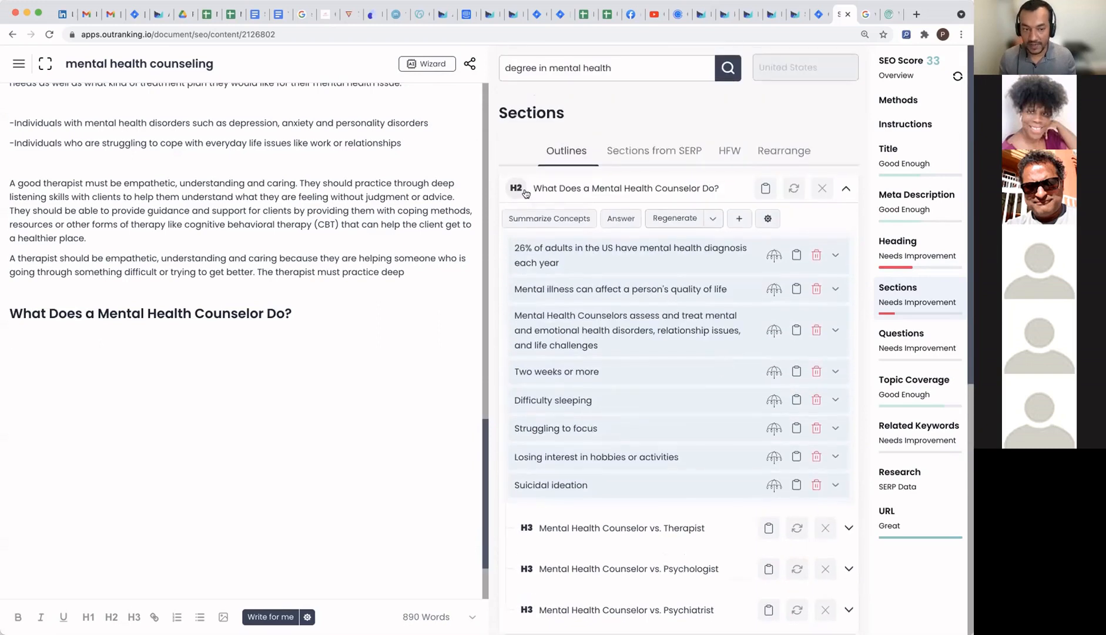
Step: Examine the AI Wizard's title ideas, meta descriptions, outline sections with their subheadings, competitor outlines and Google PAA questions
left_click(427, 63)
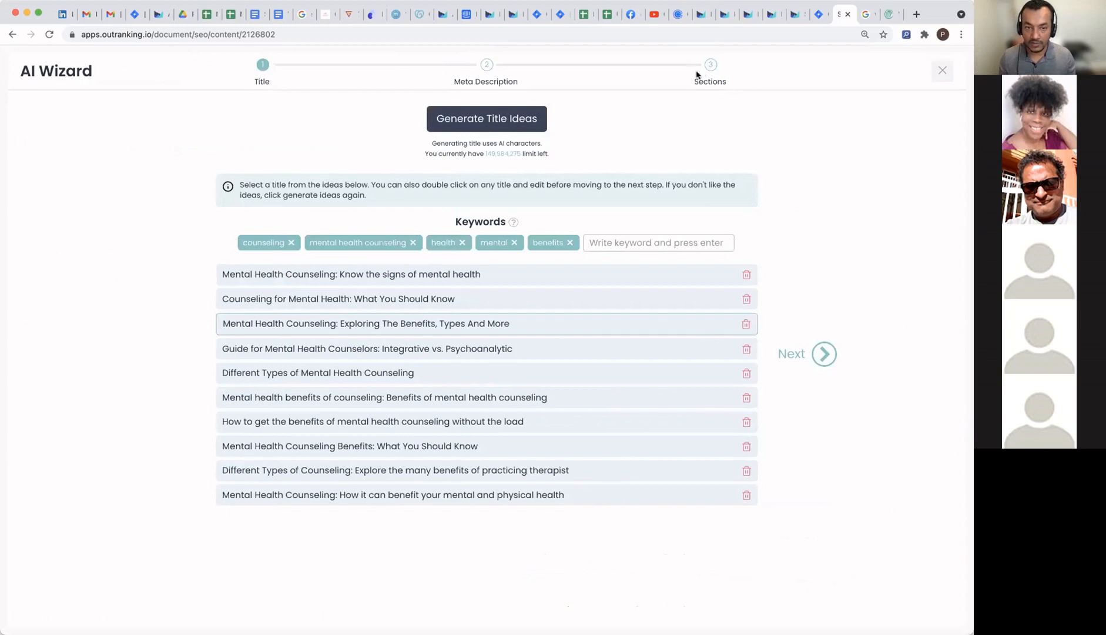
left_click(487, 65)
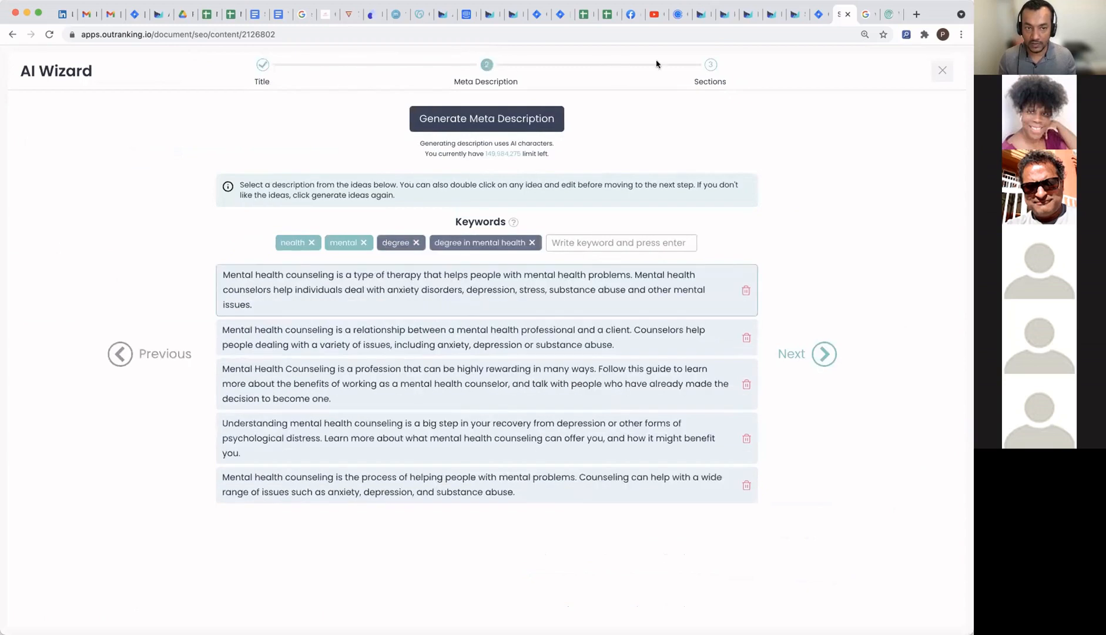
left_click(710, 65)
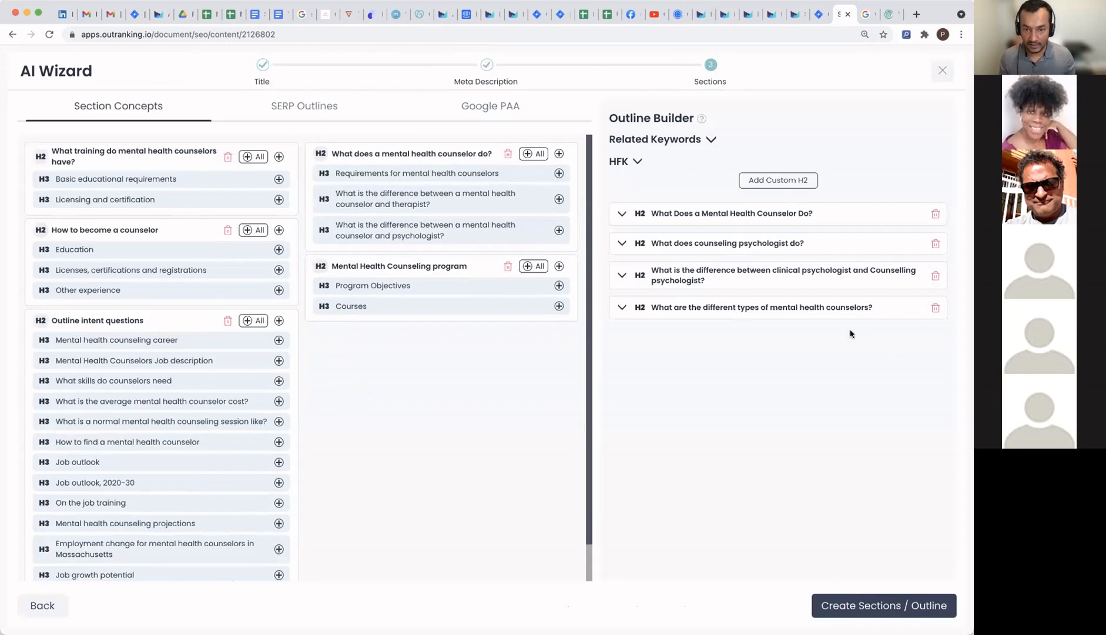
left_click(623, 215)
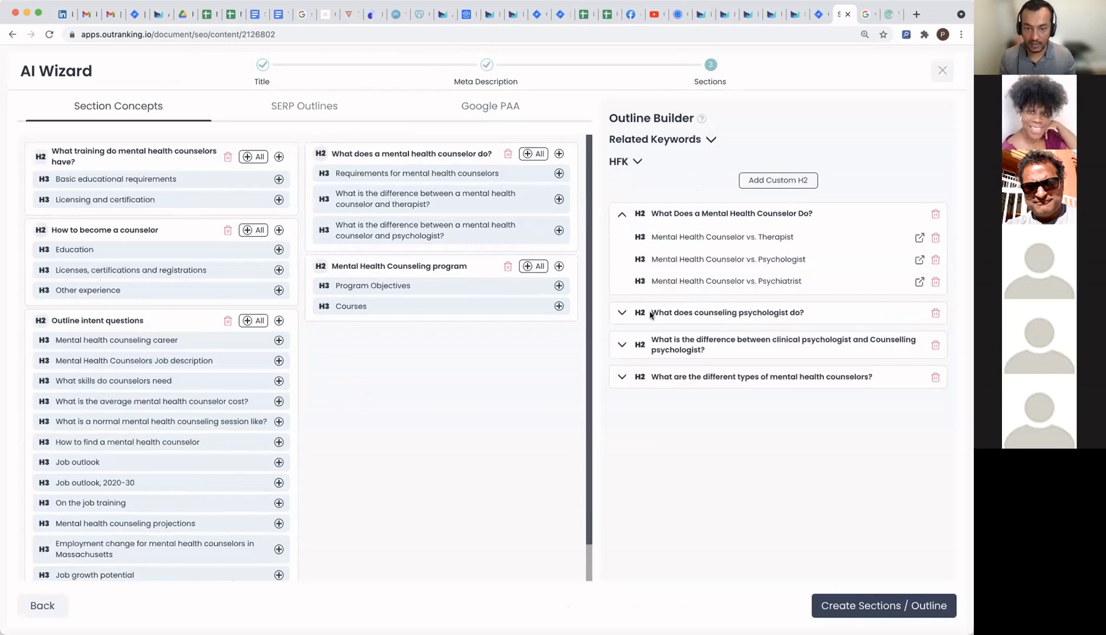
left_click(621, 314)
left_click(621, 371)
left_click(626, 431)
left_click(318, 114)
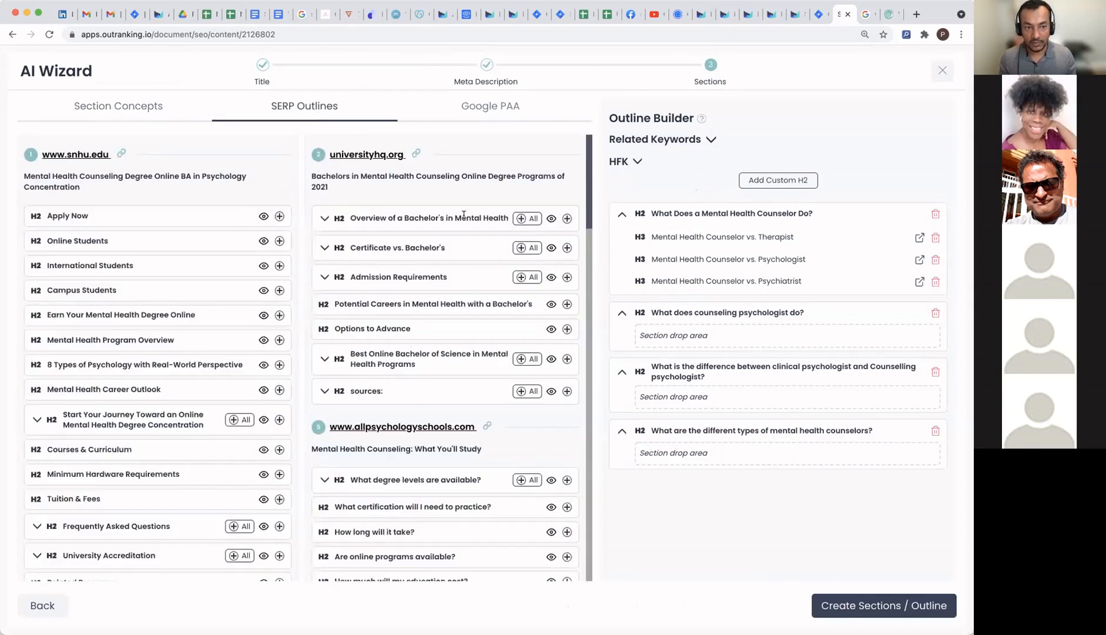
left_click(492, 107)
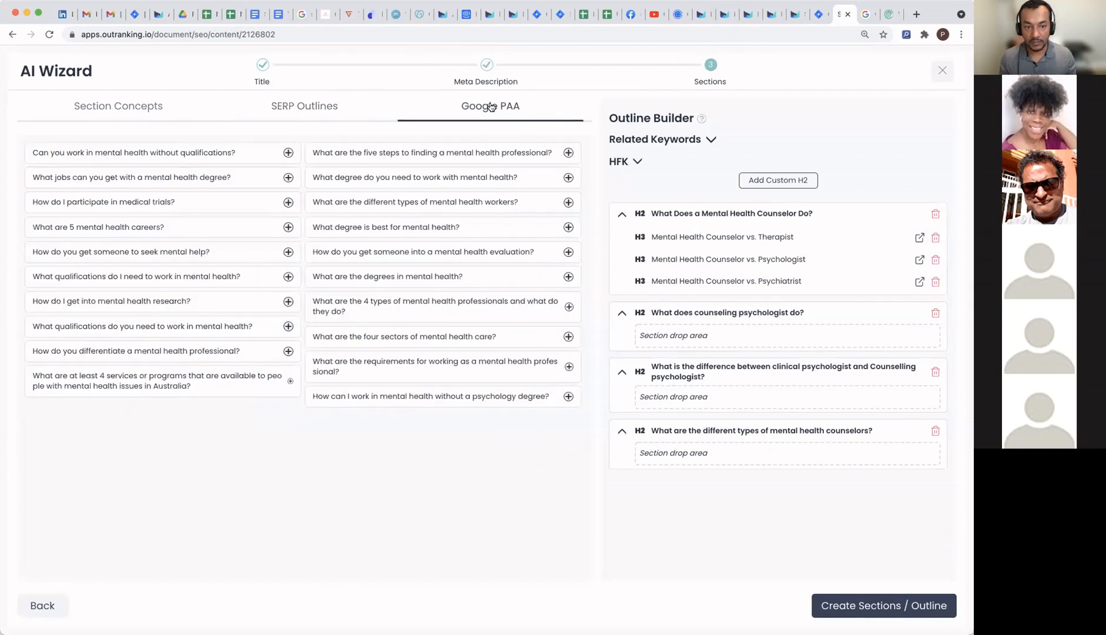
Step: Add a custom H2 with no text to the Outline Builder and create the sections outline
left_click(778, 180)
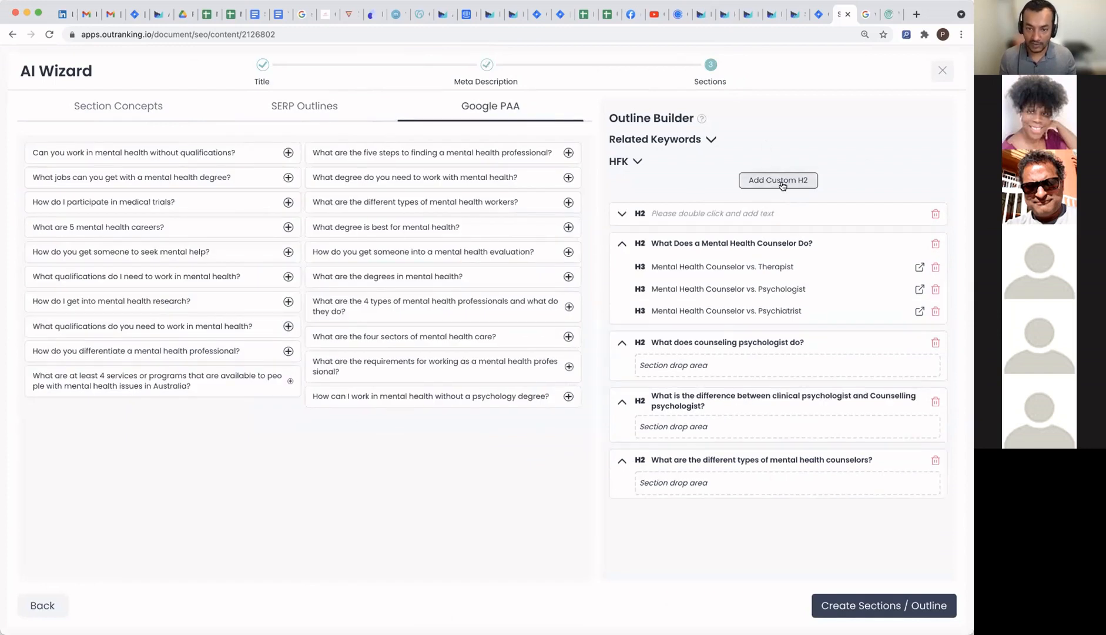
double_click(746, 215)
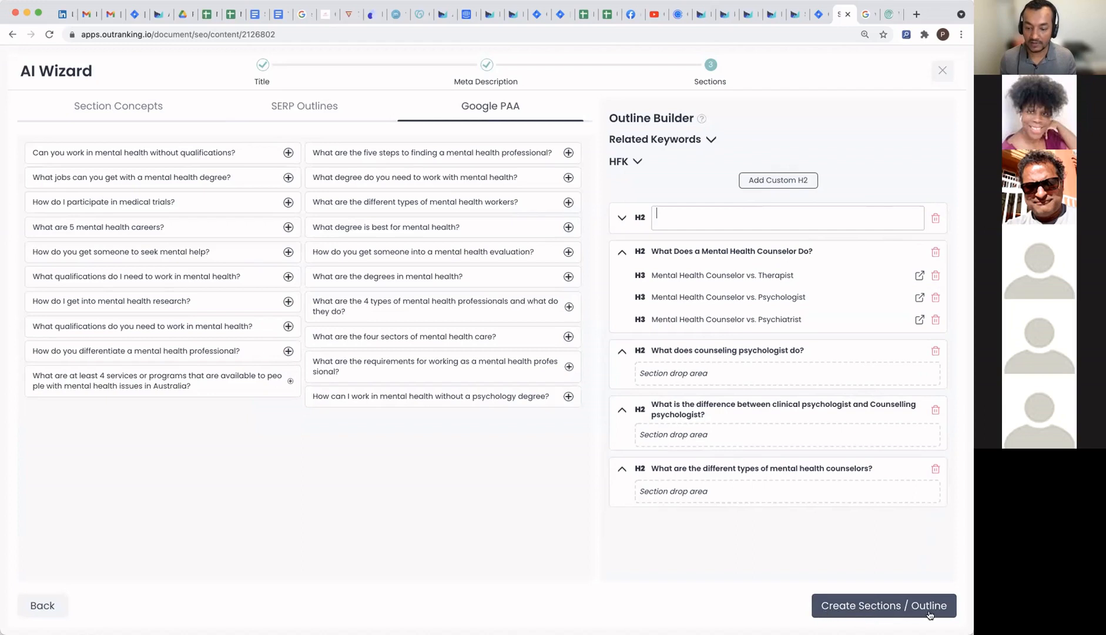
left_click(877, 600)
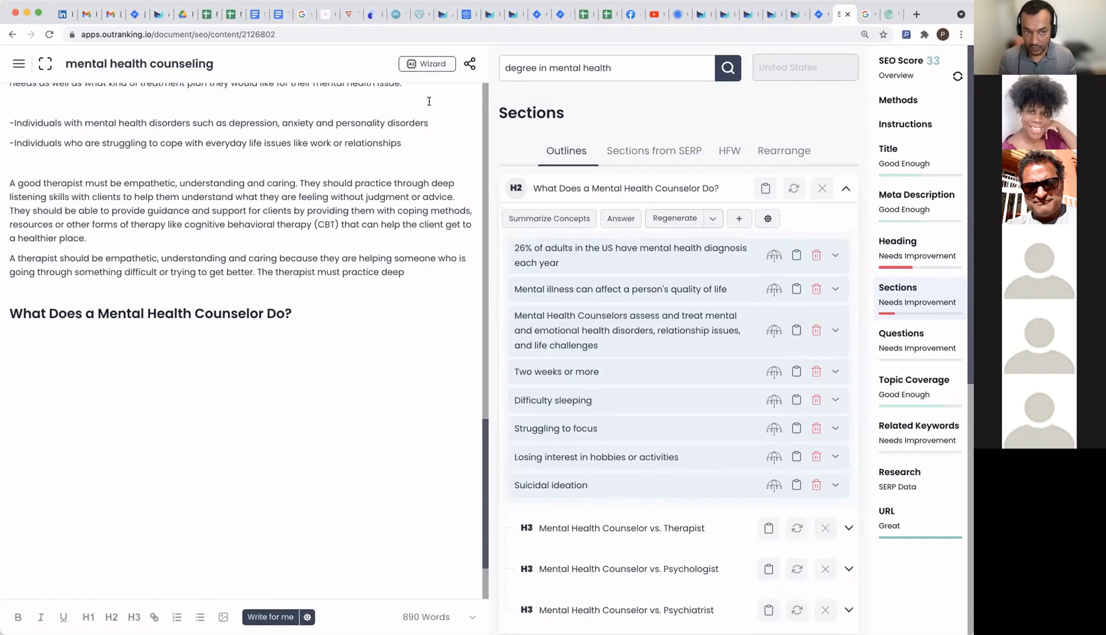
Step: Review the AI Wizard's section concepts and SERP outlines once more and return to the document
left_click(426, 63)
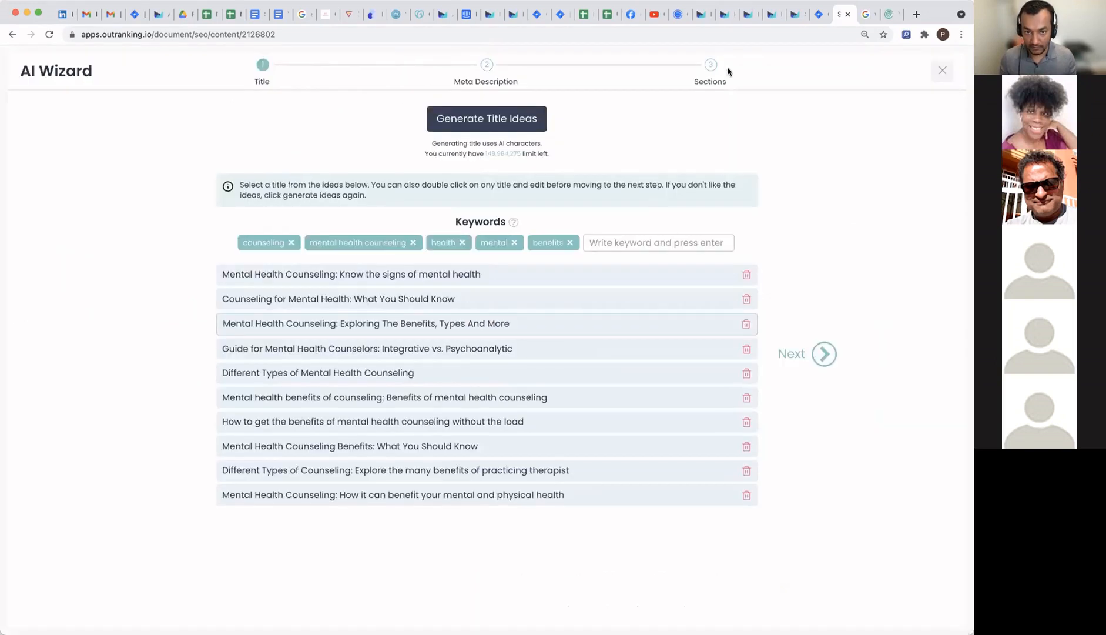
left_click(709, 66)
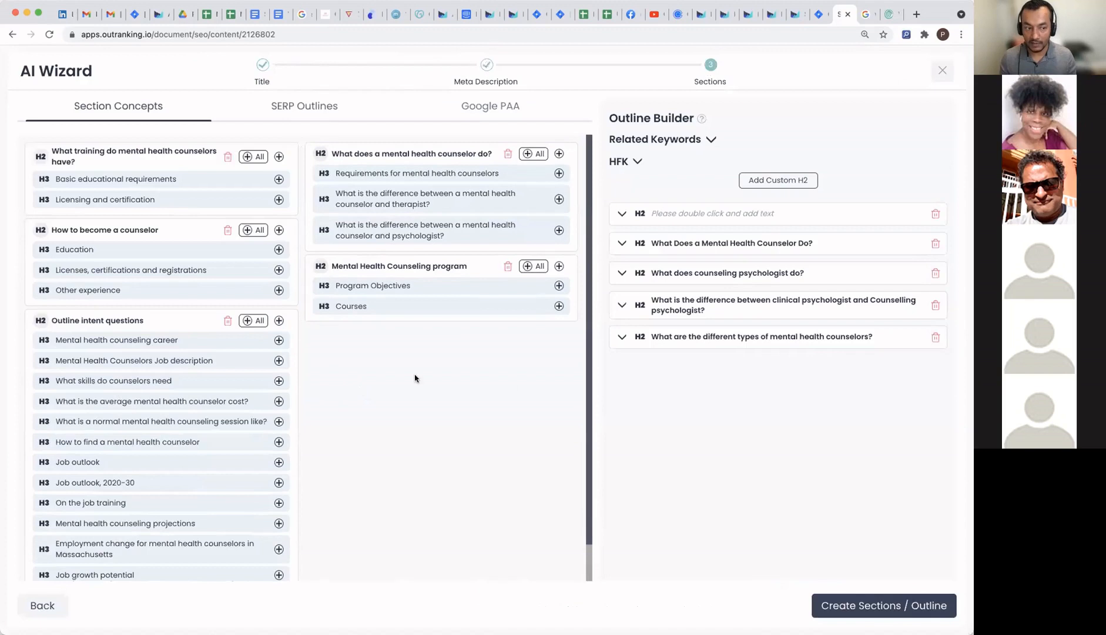
left_click(301, 110)
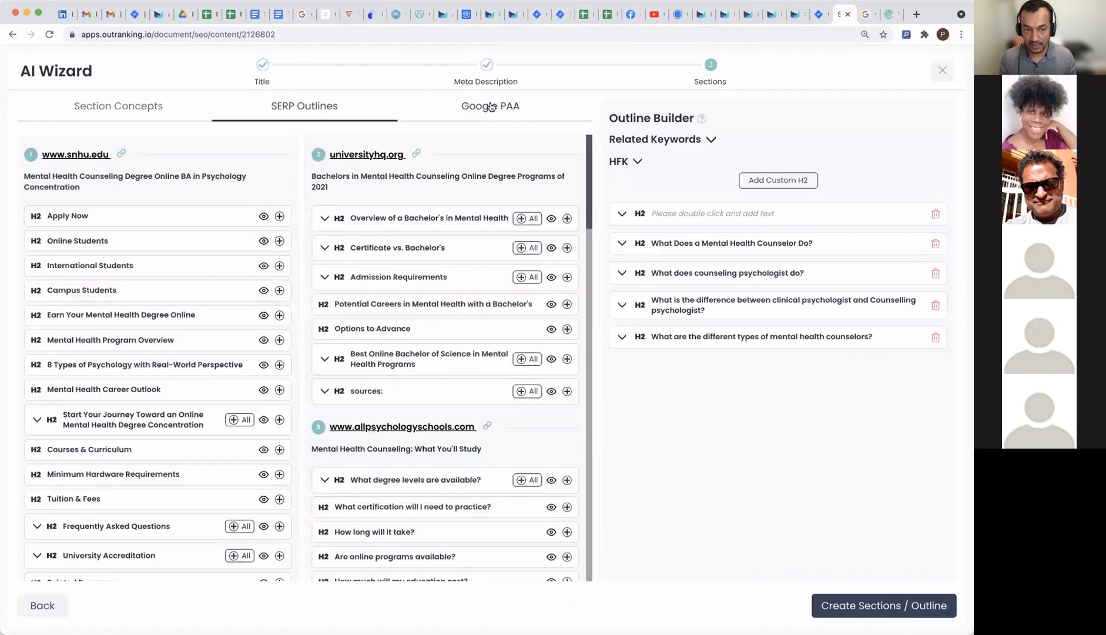
left_click(855, 605)
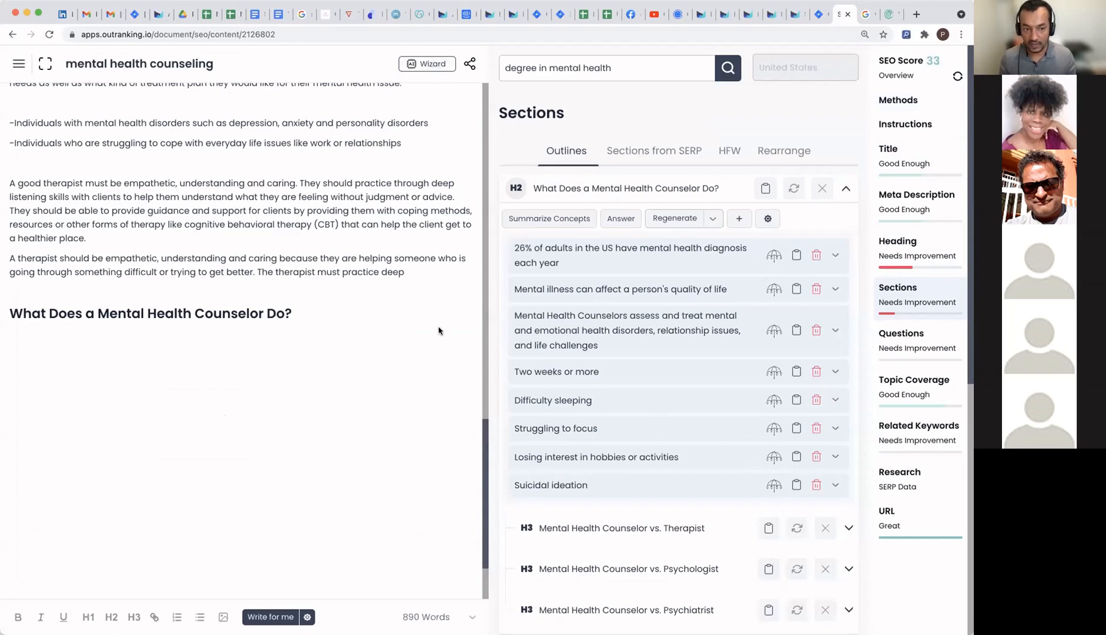
Step: Examine the article's URL, meta tags and main heading alongside the collapsed list of section outlines
scroll(234, 270, "up", 9)
scroll(234, 270, "up", 10)
left_click_drag(9, 94, 349, 246)
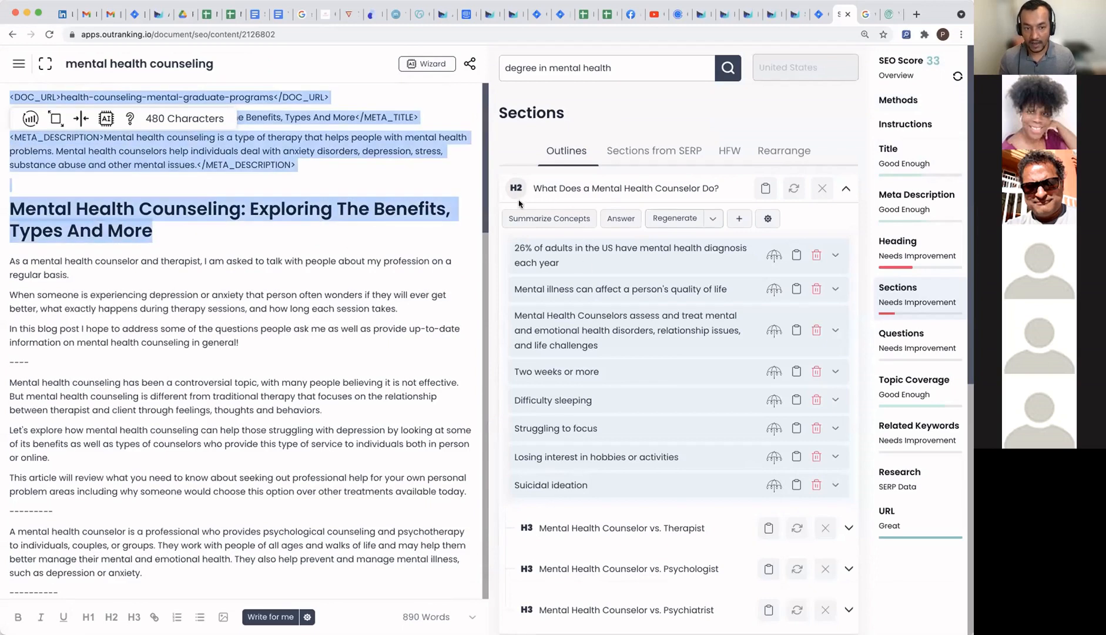
left_click(845, 188)
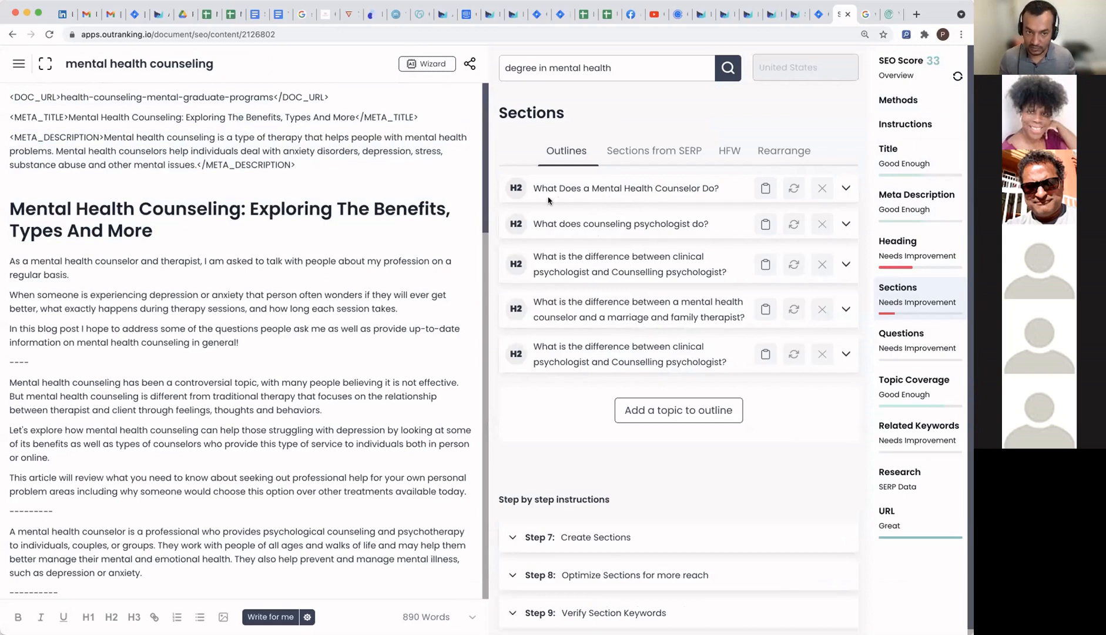
Step: Delete all eight concepts from the "What Does a Mental Health Counselor Do?" section outline
left_click(845, 190)
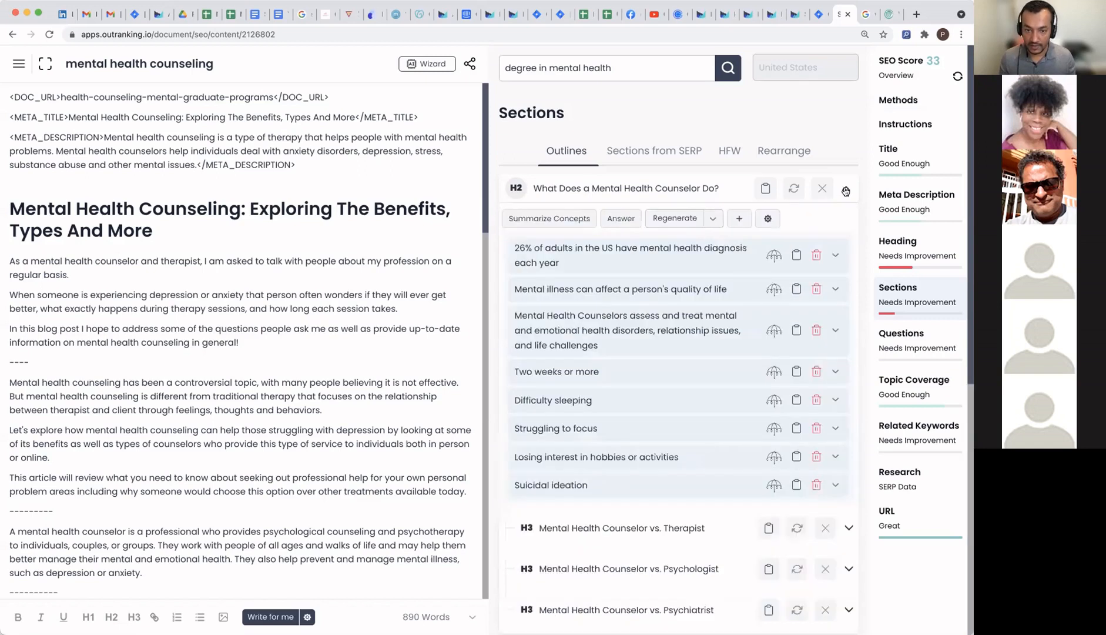
left_click(816, 256)
left_click(816, 253)
left_click(816, 254)
left_click(817, 254)
left_click(816, 254)
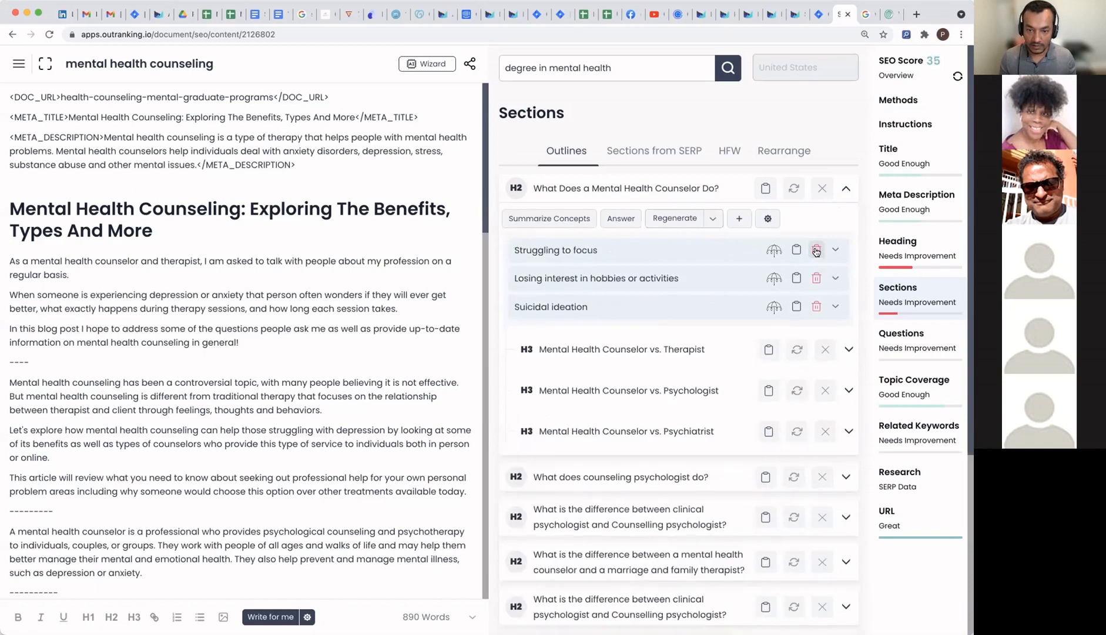
left_click(816, 253)
left_click(816, 254)
left_click(817, 254)
Step: Clear the section's generation setting and generate new concepts for "What Does a Mental Health Counselor Do?"
left_click(768, 220)
key("ctrl+a")
key("BackSpace")
left_click(767, 218)
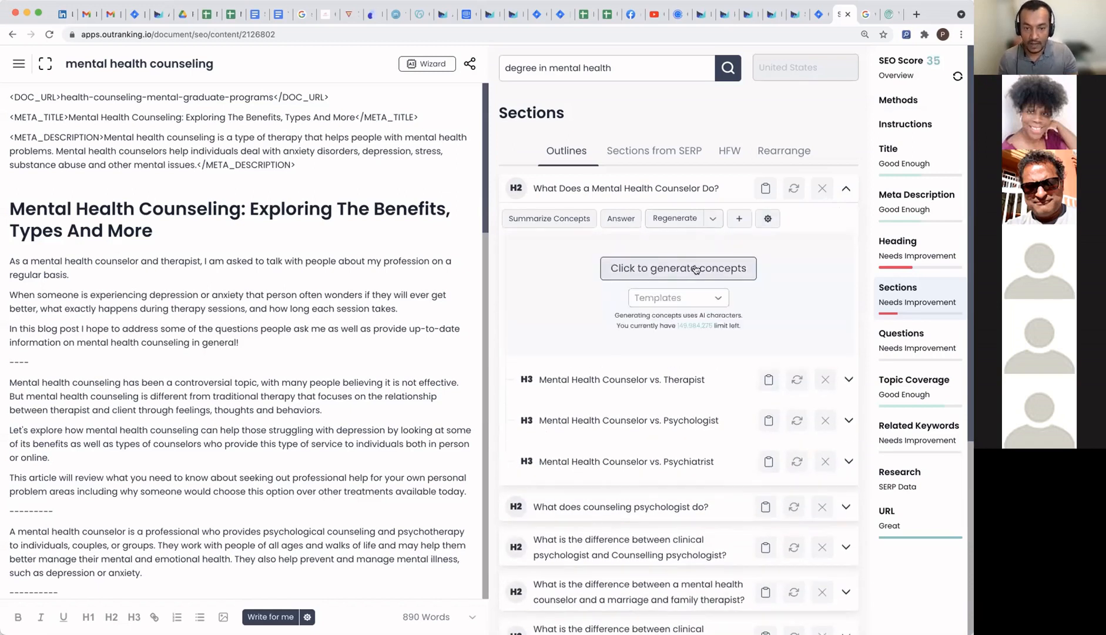
left_click(614, 277)
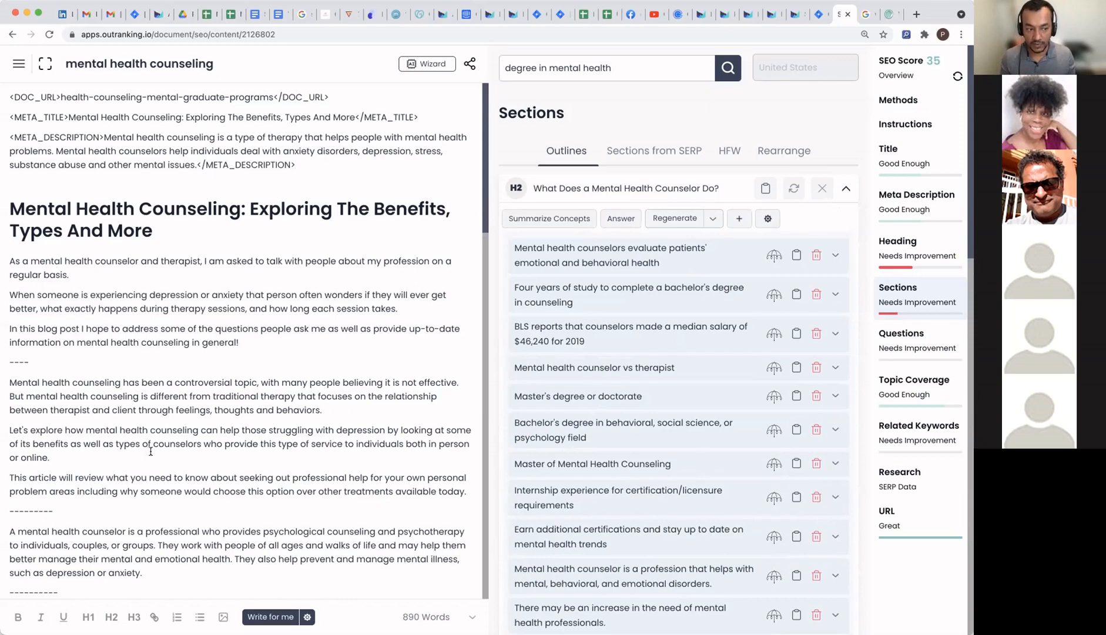
Step: Rename the outline section to "What Does a Mental Health Counselor Do", without the question mark
scroll(151, 450, "down", 15)
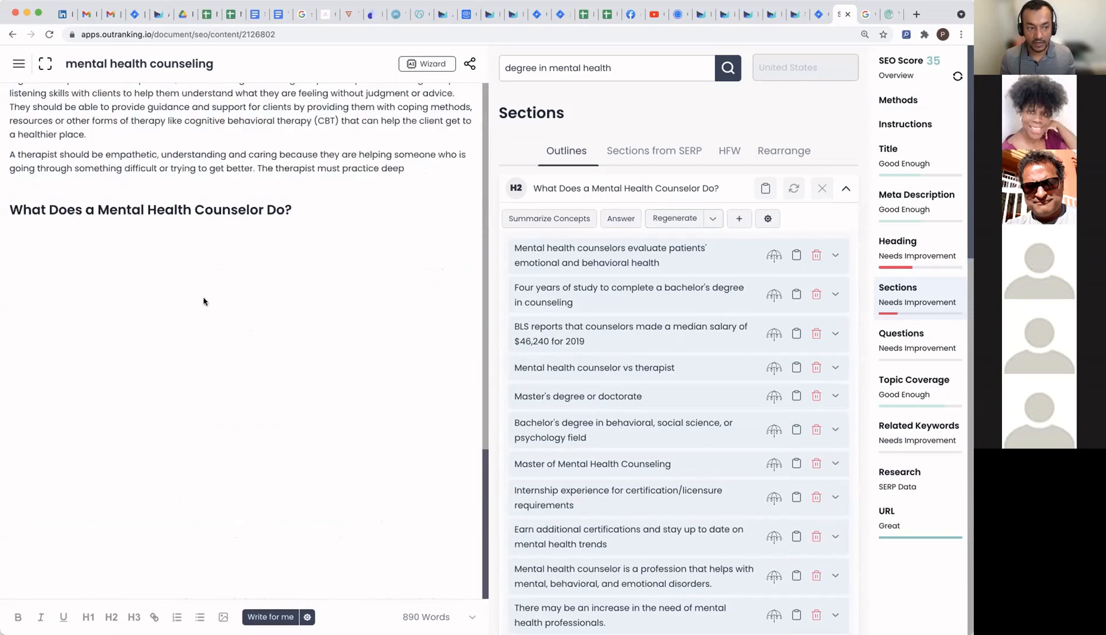
scroll(277, 245, "up", 15)
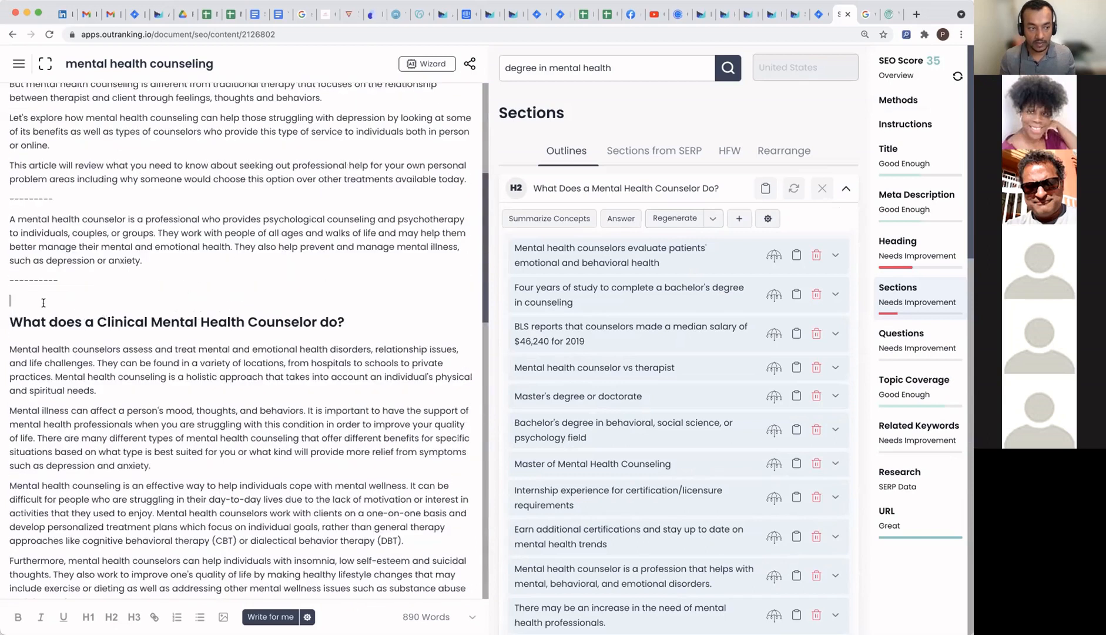
left_click(563, 189)
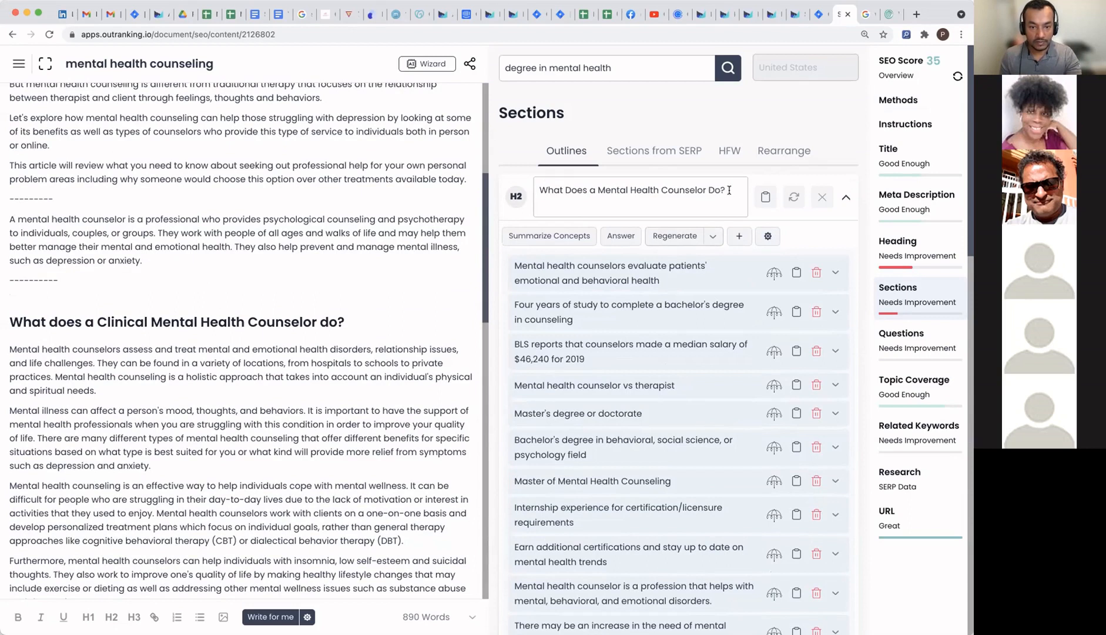
key("BackSpace")
left_click(765, 118)
Step: Remove the inserted "What Does a Mental Health Counselor Do?" heading from the end of the article
scroll(108, 366, "down", 15)
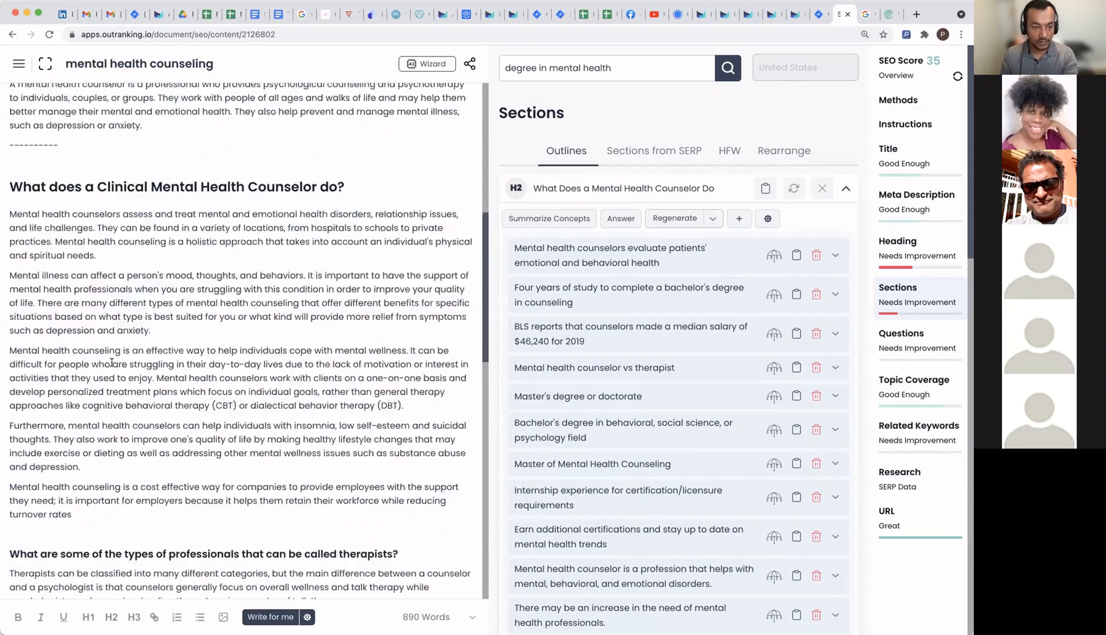
left_click(98, 288)
key("super+z")
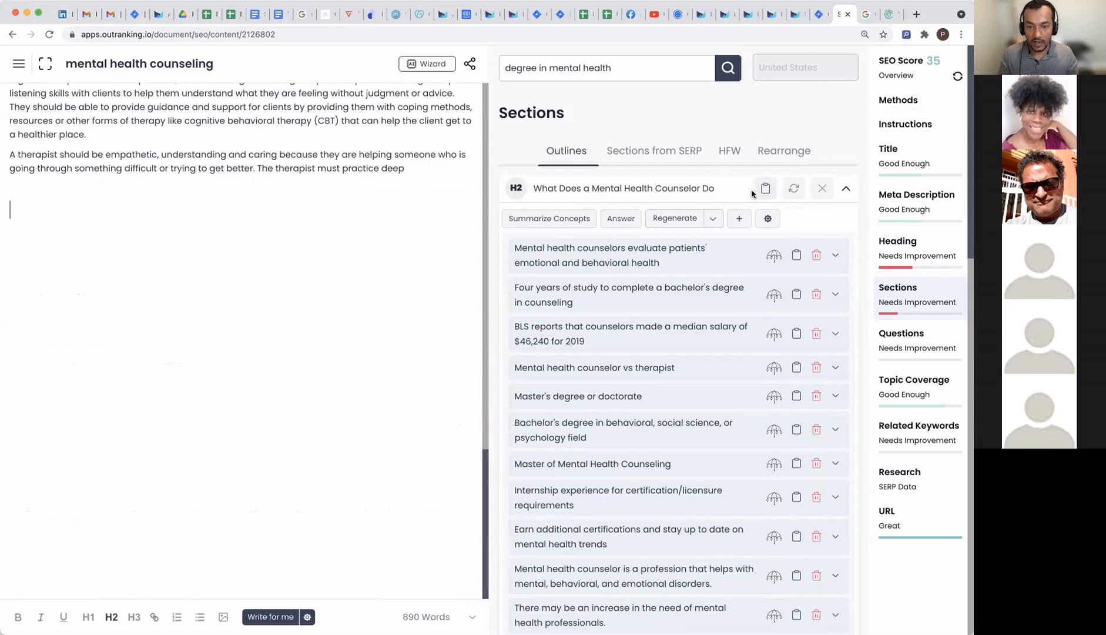
Step: Summarize the concepts on evaluating patients, four years of study and the BLS median salary into the article under the section heading
left_click(773, 256)
left_click(773, 294)
left_click(774, 333)
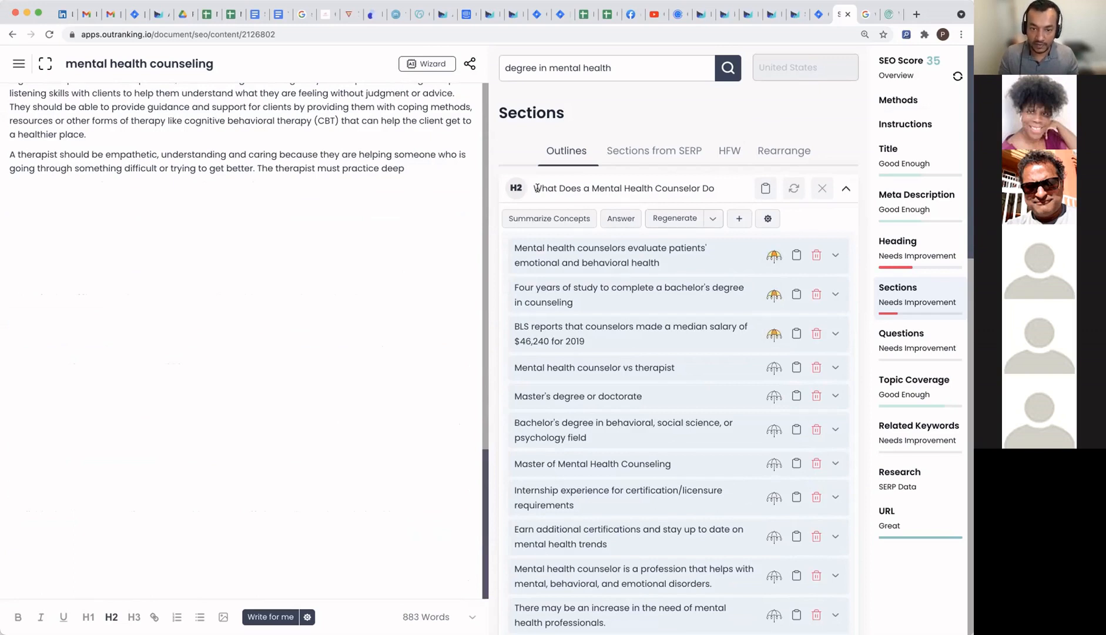
left_click(552, 218)
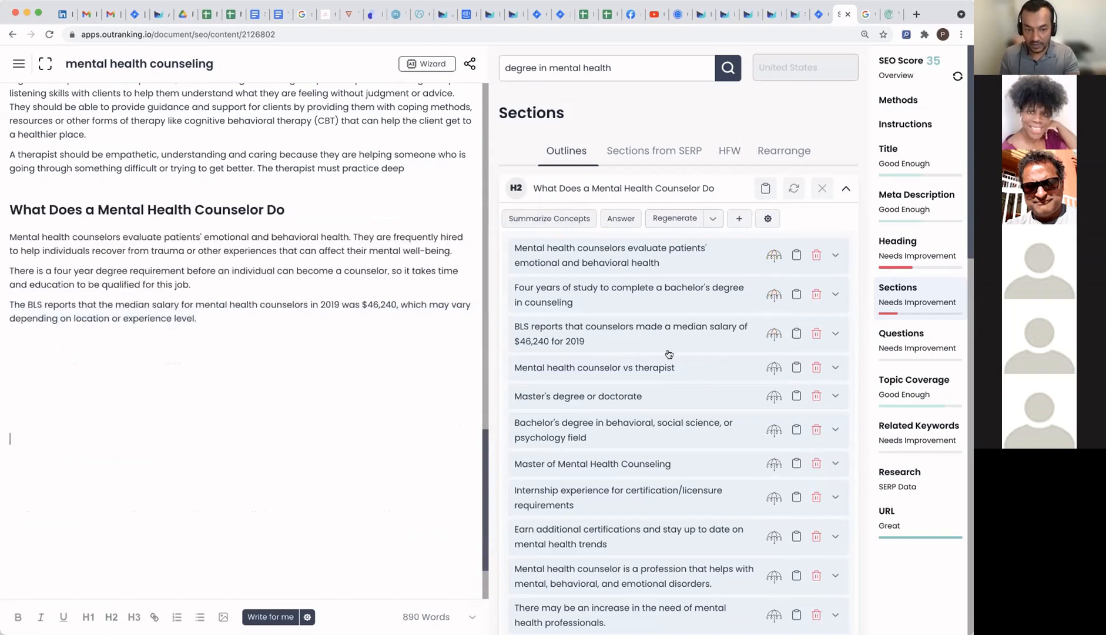
Step: Check the salary figure in the generated text against the remaining concepts and start a new line after the salary paragraph
left_click_drag(362, 304, 398, 304)
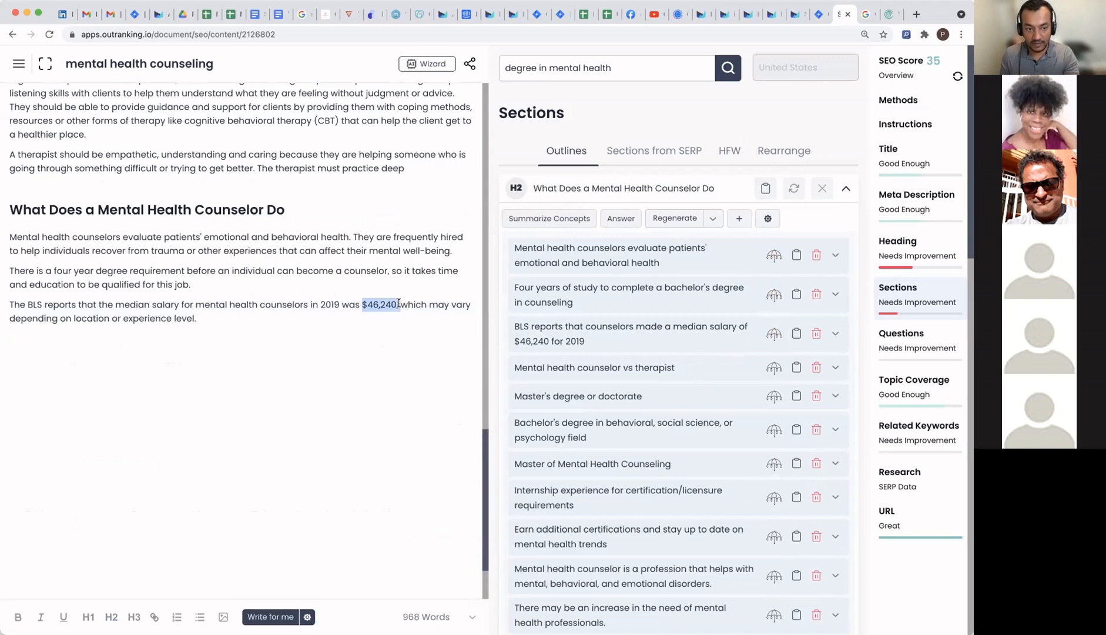
left_click(358, 432)
scroll(605, 411, "down", 5)
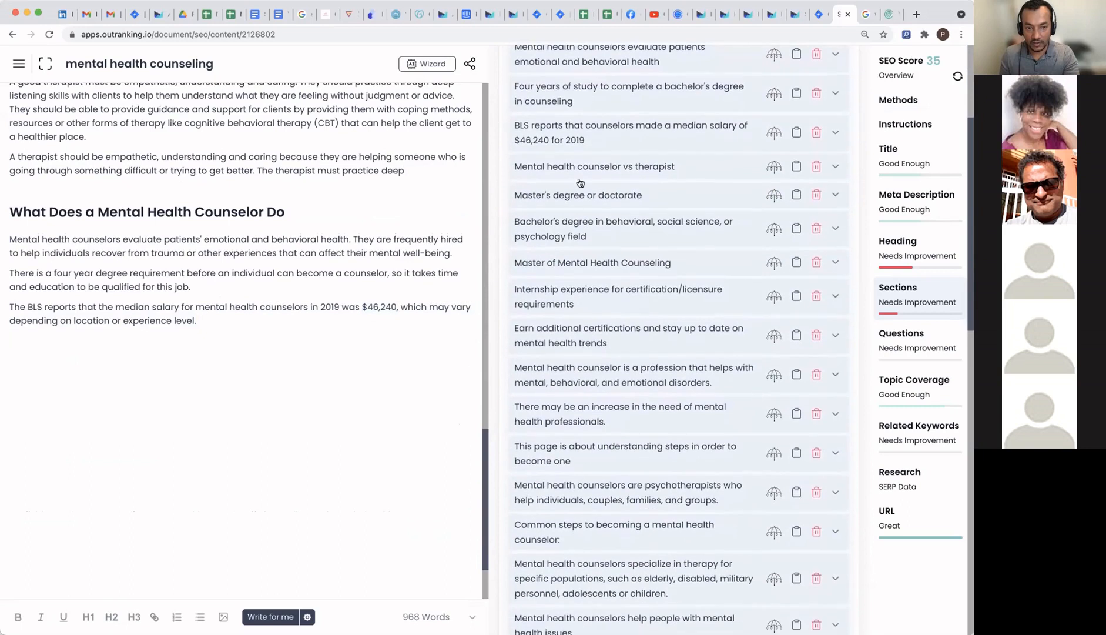
left_click(213, 318)
key("Return")
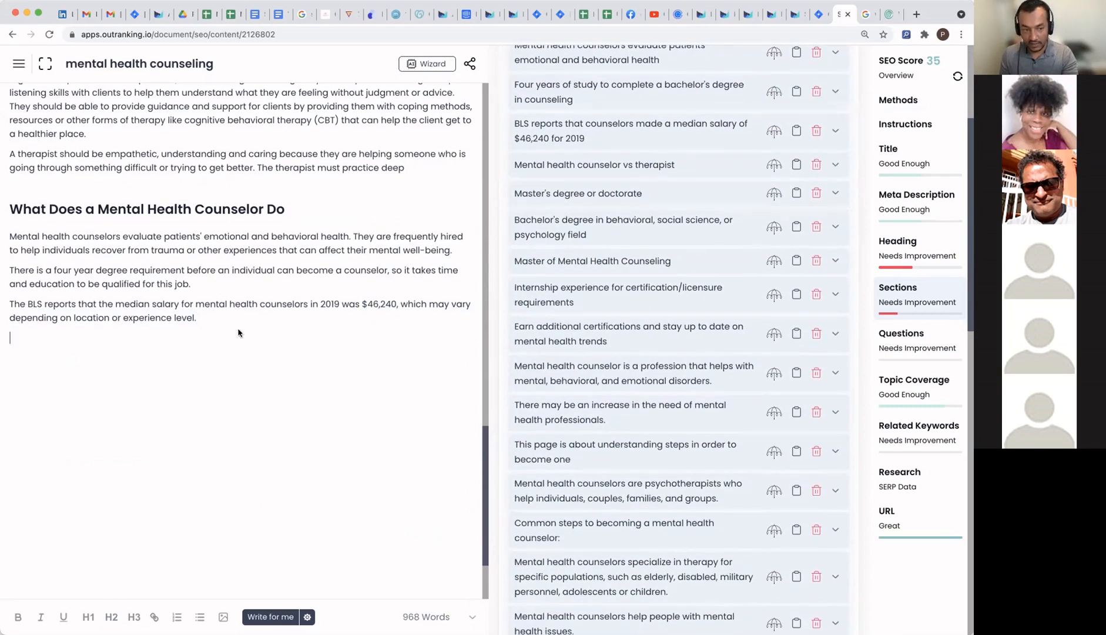
Step: Summarize the concepts on the bachelor's degree, Master of Mental Health Counseling, internship experience and additional certifications into the article after the salary paragraph
left_click(774, 226)
left_click(774, 260)
left_click(774, 294)
left_click(774, 333)
scroll(646, 323, "up", 5)
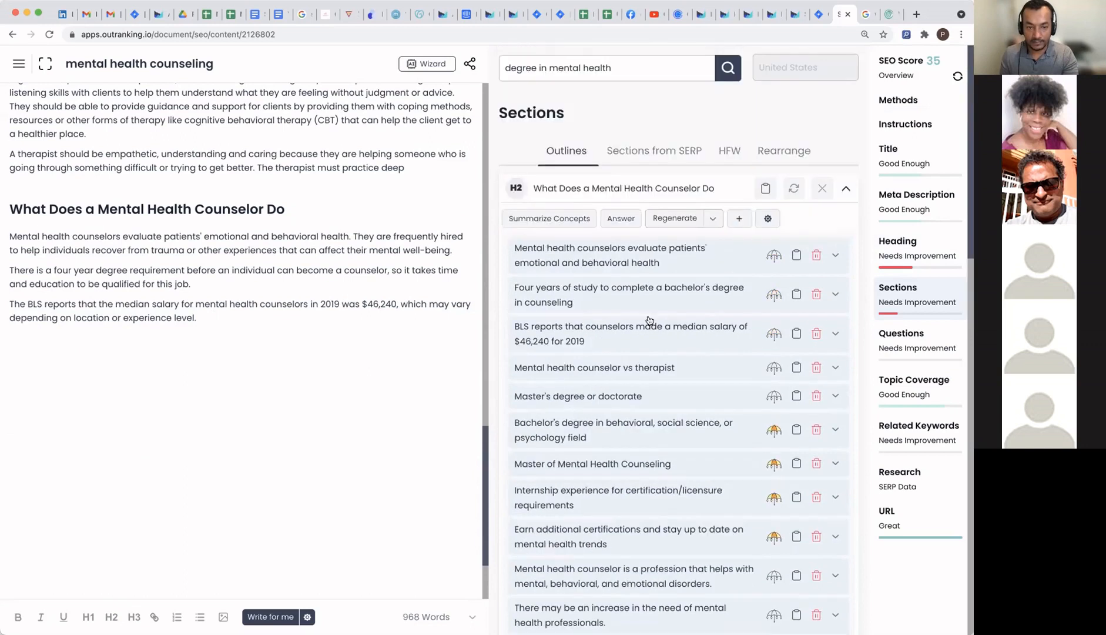
left_click(536, 213)
Step: Look over the remaining outline concepts and reread the article around the section "What does a Clinical Mental Health Counselor do?"
scroll(772, 411, "down", 4)
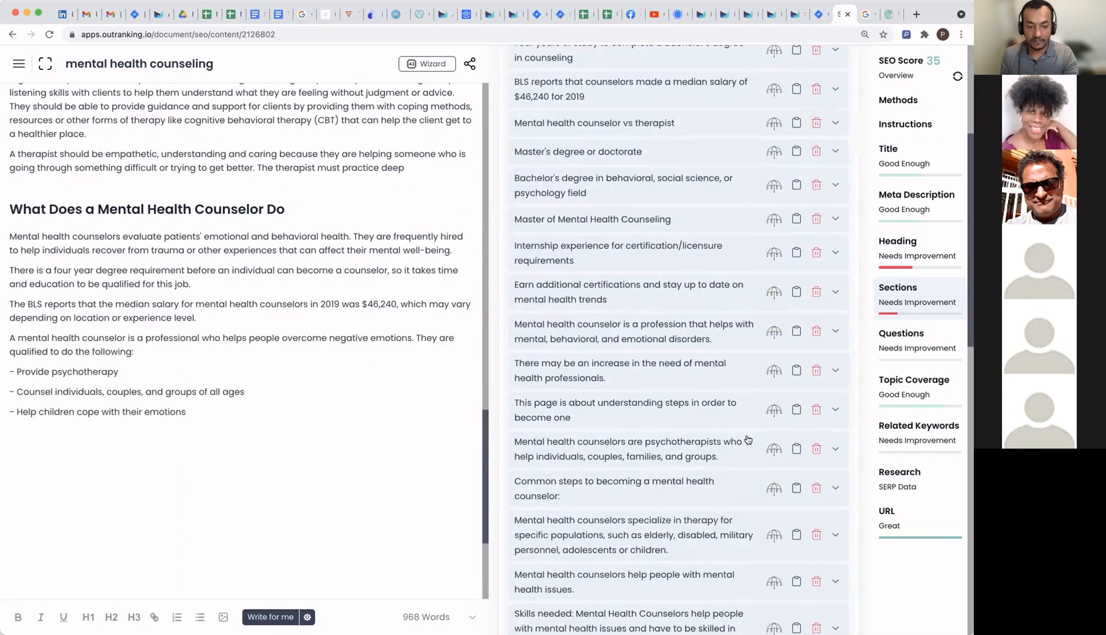
scroll(681, 390, "up", 5)
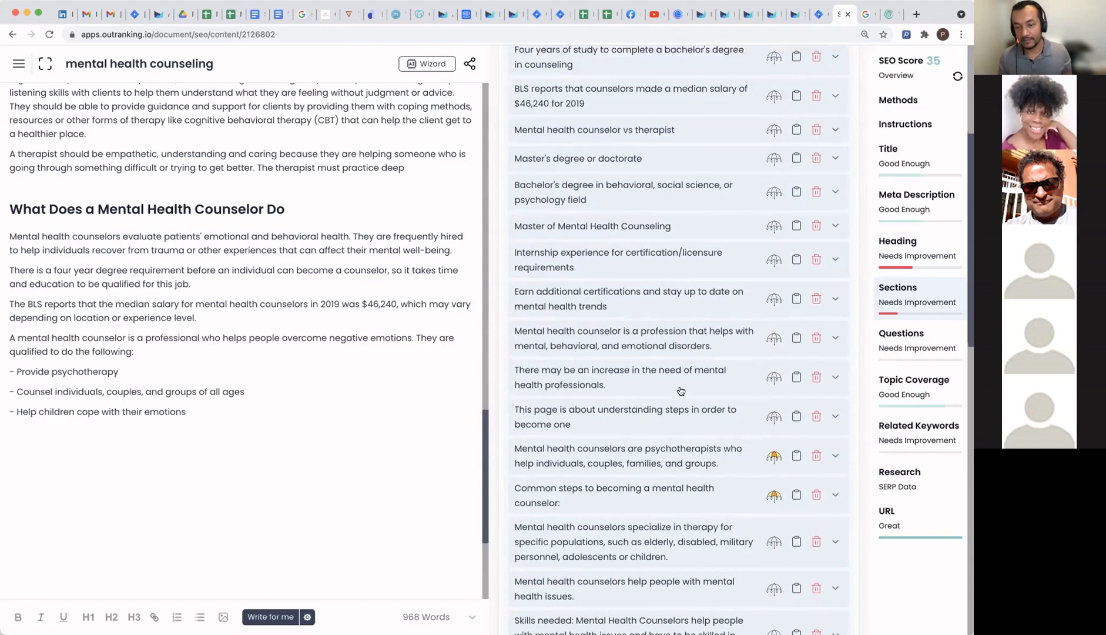
scroll(339, 367, "up", 10)
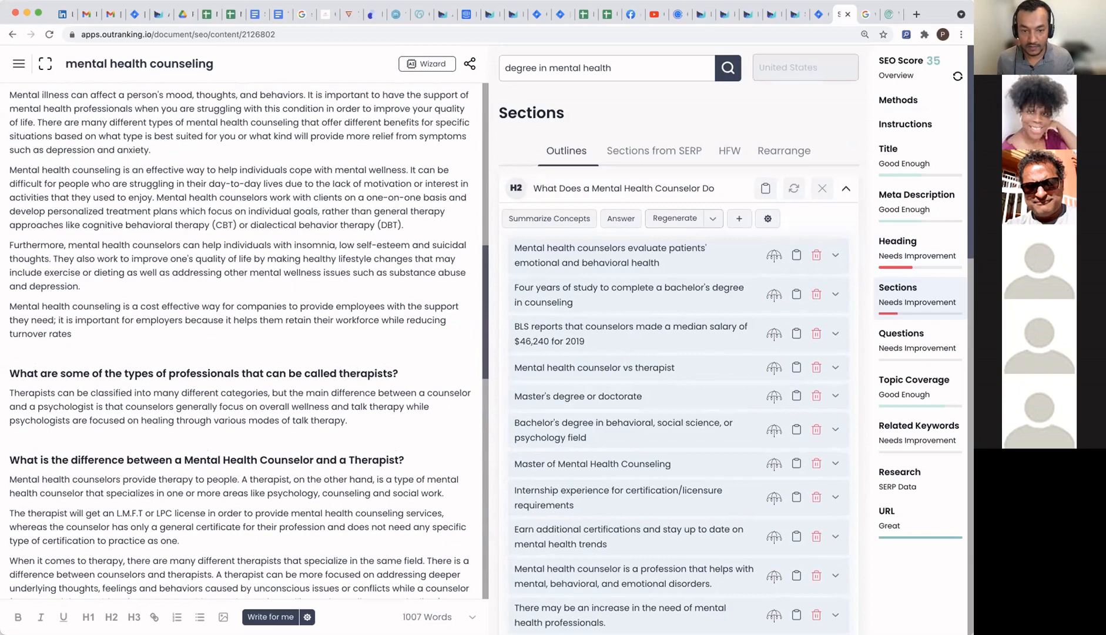
left_click(162, 346)
scroll(222, 323, "up", 5)
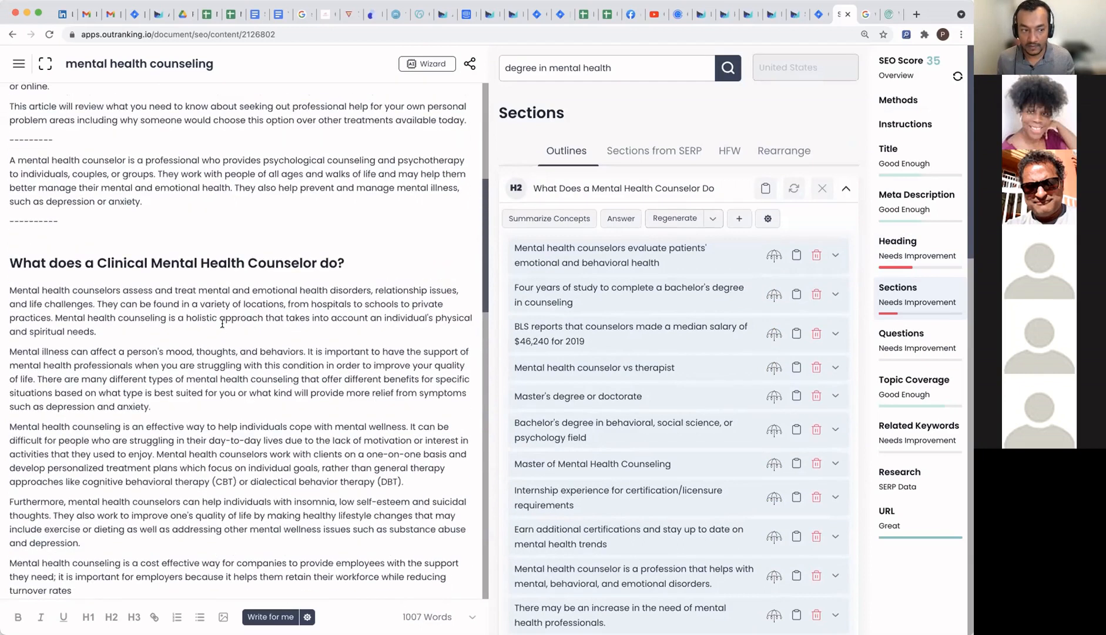
scroll(222, 324, "up", 1)
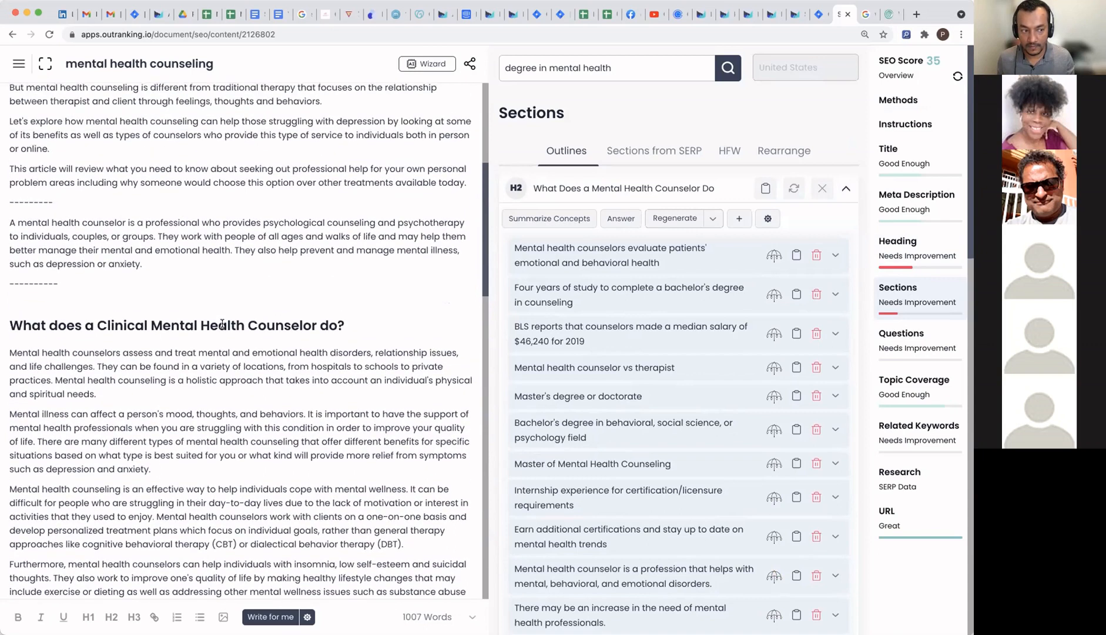
scroll(222, 323, "down", 1)
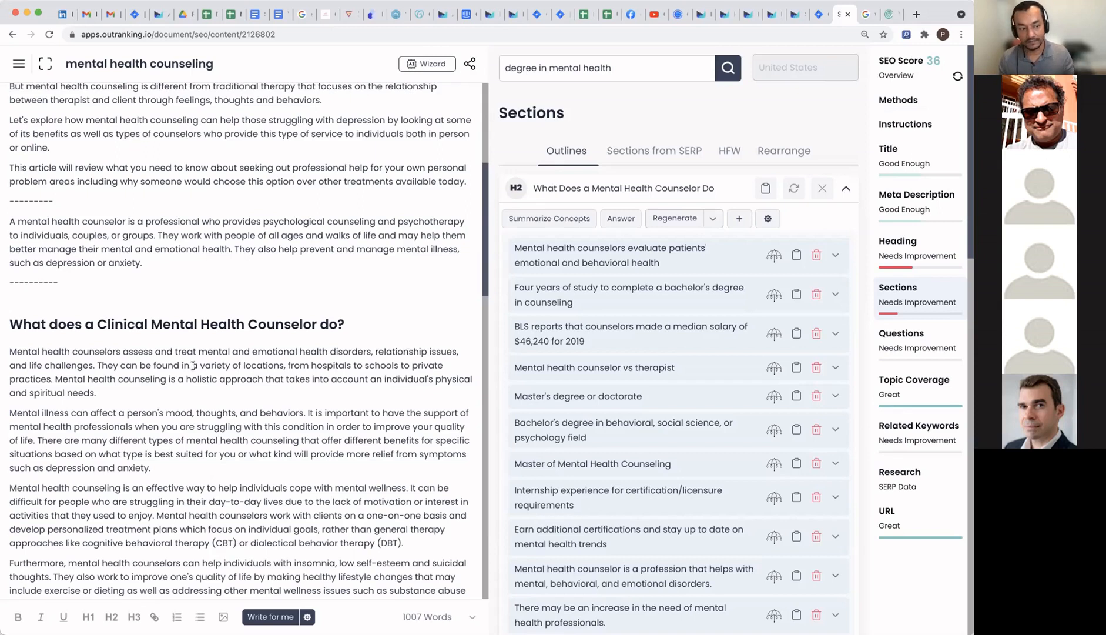
scroll(195, 365, "down", 3)
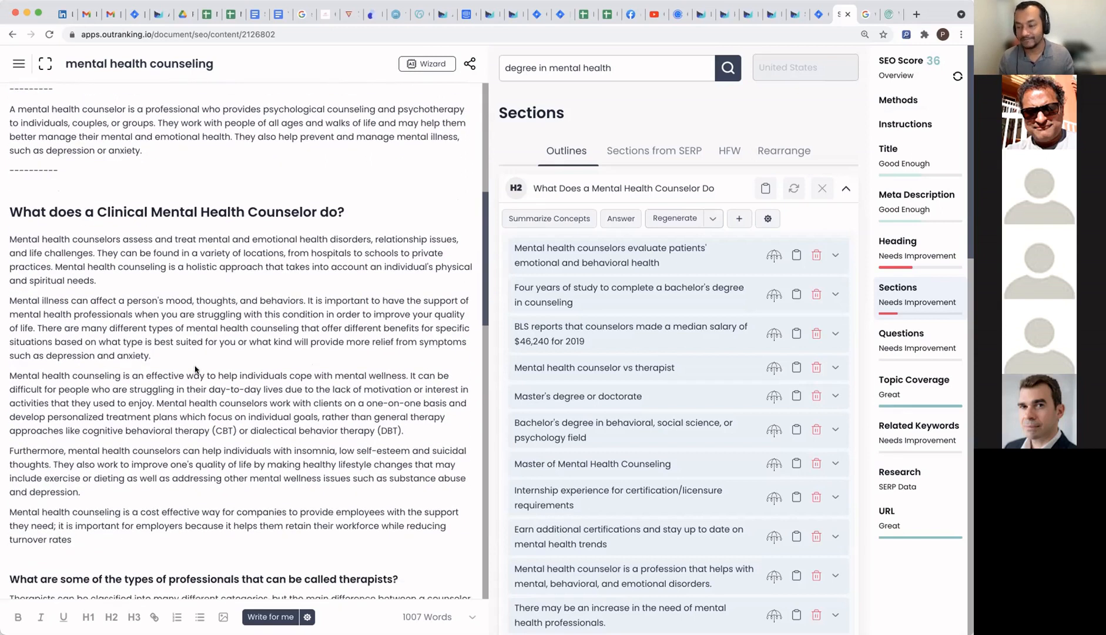
left_click(192, 358)
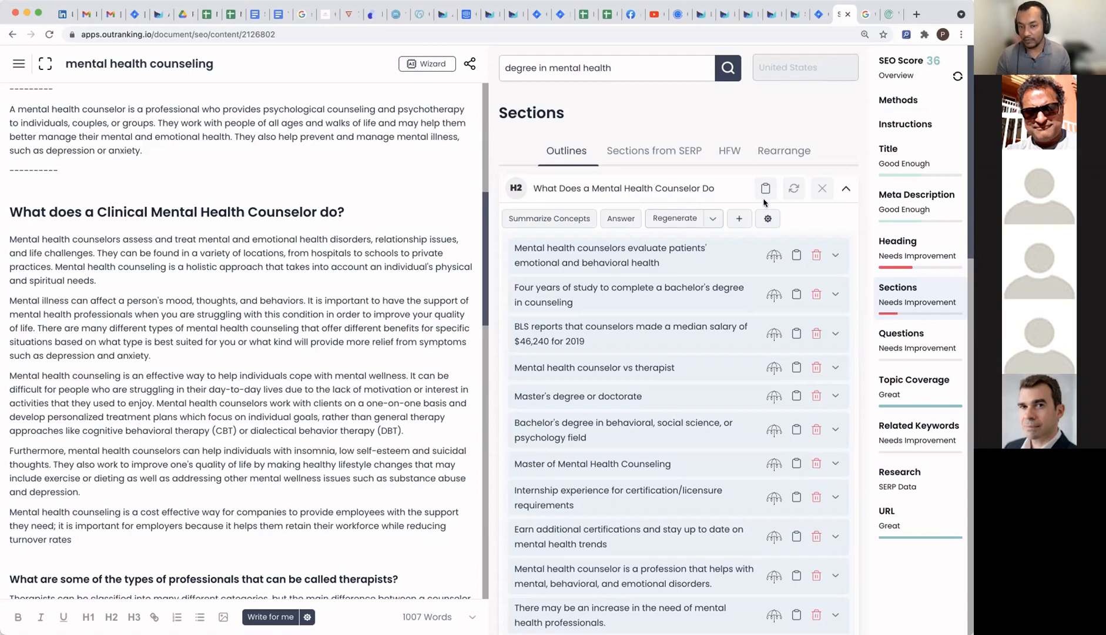
Step: View the source text behind the outline section and examine the competitor scores in the SERP research domain list
left_click(768, 222)
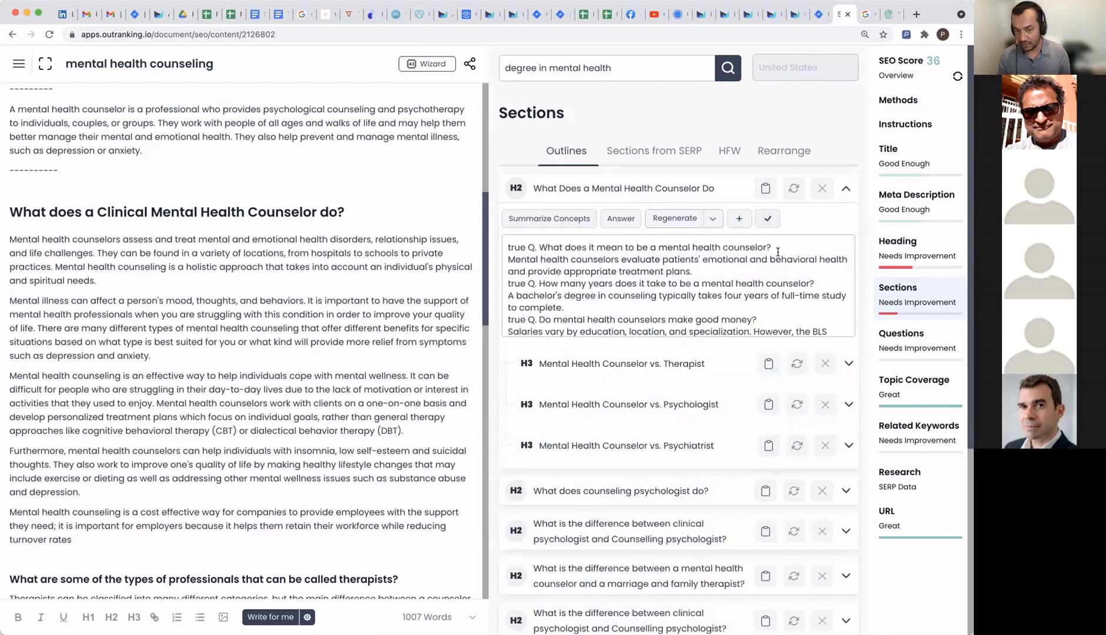
left_click(768, 220)
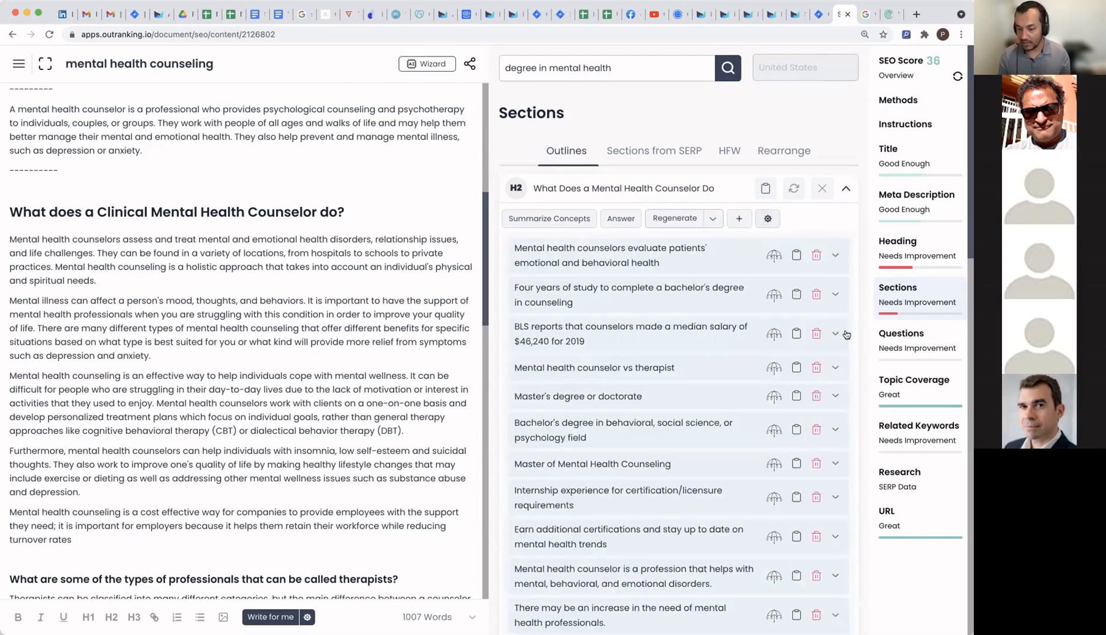
left_click(884, 475)
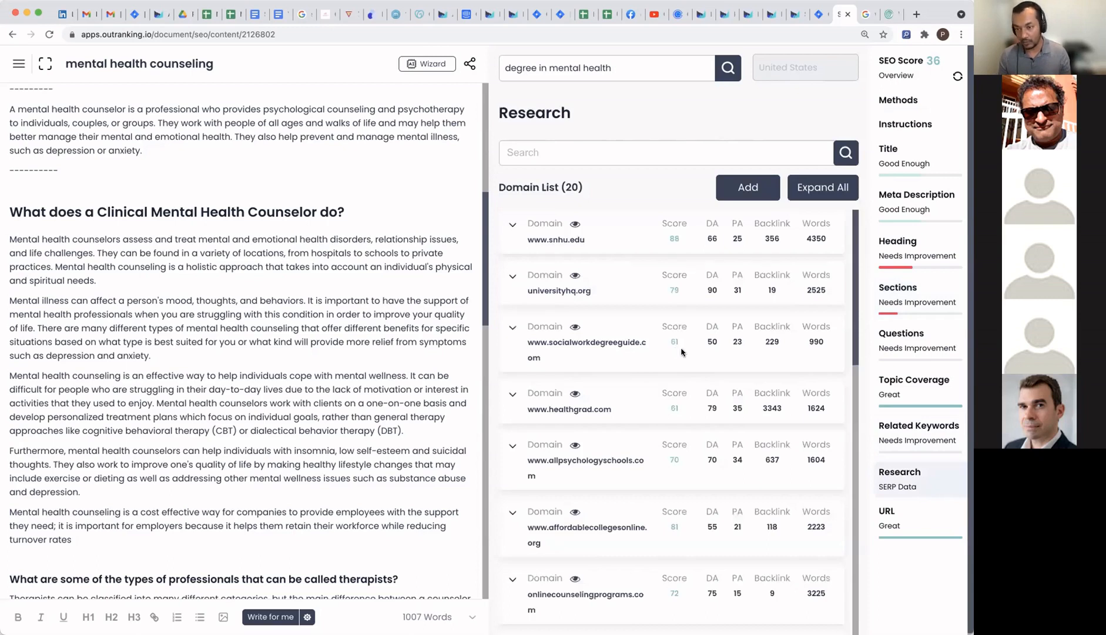
left_click(919, 310)
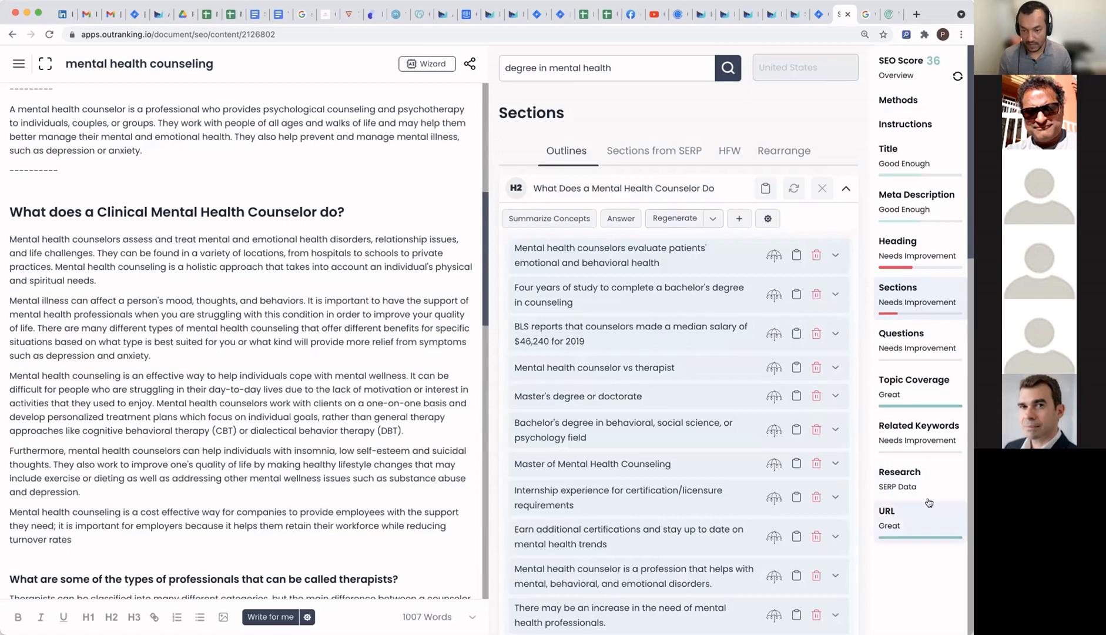
left_click(912, 486)
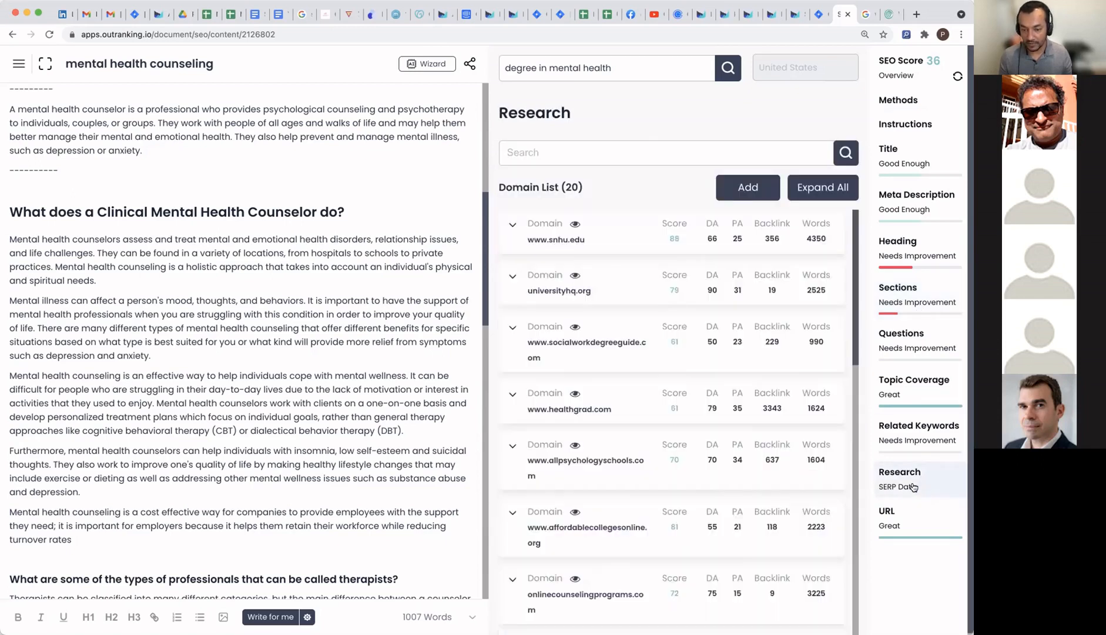
left_click_drag(684, 605, 662, 602)
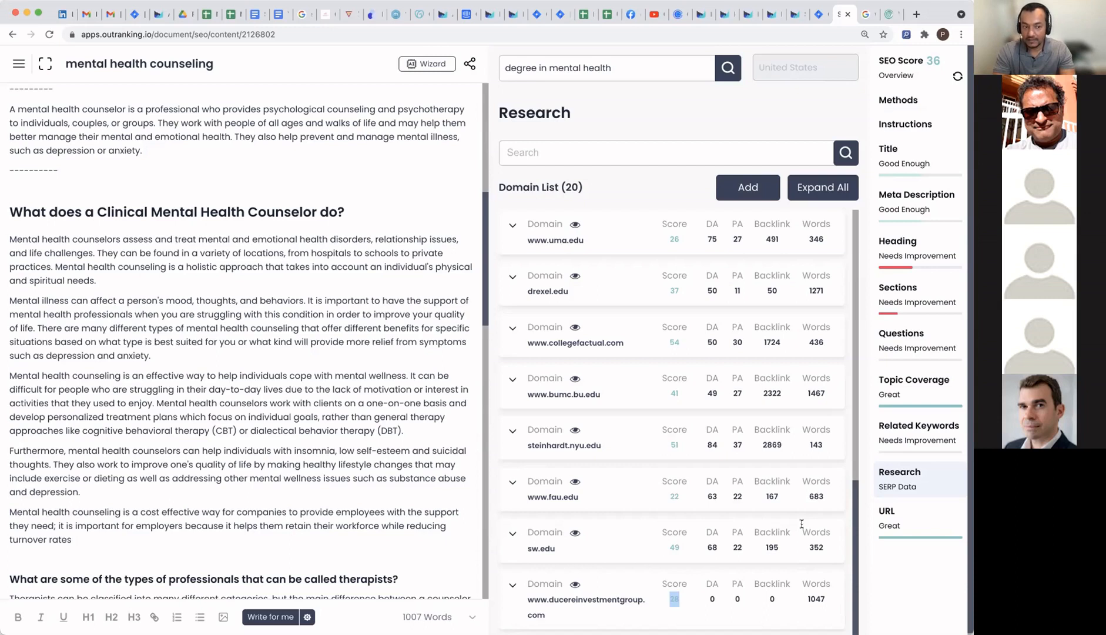
Step: Search the competitor research for the start of the document URL slug, "health-counseling-men"
left_click(197, 502)
scroll(190, 374, "up", 5)
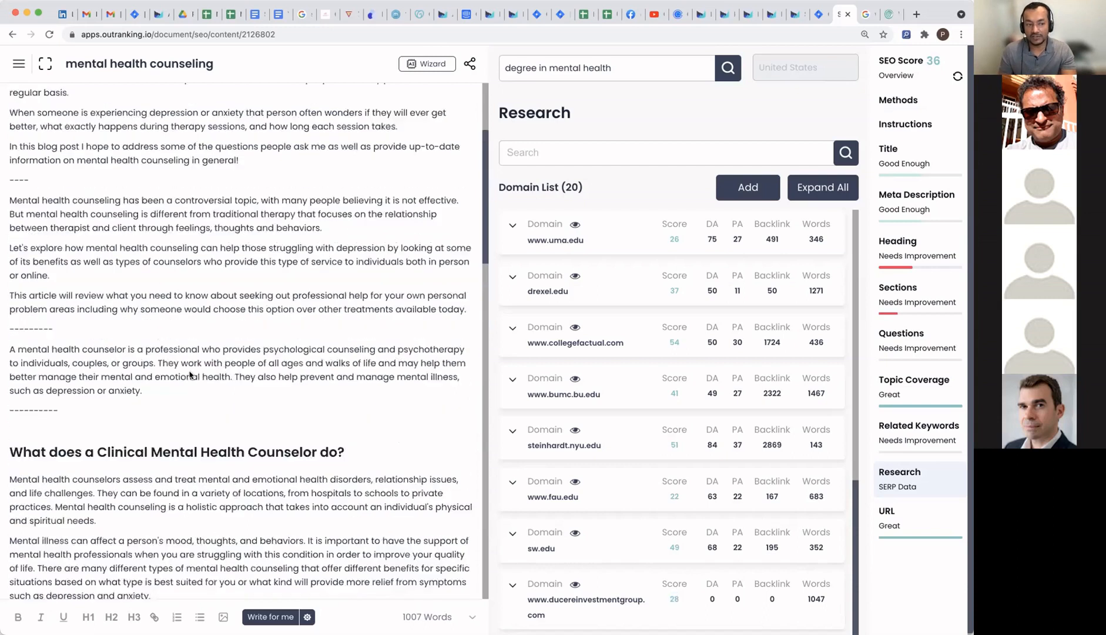
scroll(190, 374, "up", 3)
left_click(69, 151)
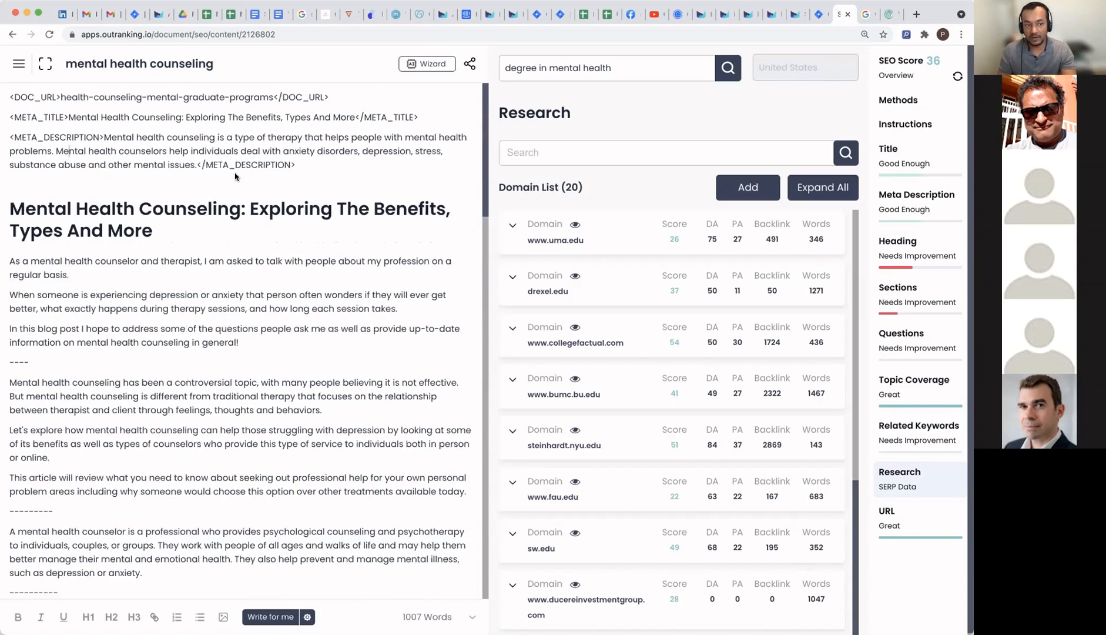
mouse_move(235, 177)
left_mouse_down()
mouse_move(10, 117)
mouse_move(167, 98)
left_mouse_up()
left_click(62, 98)
left_click(217, 160)
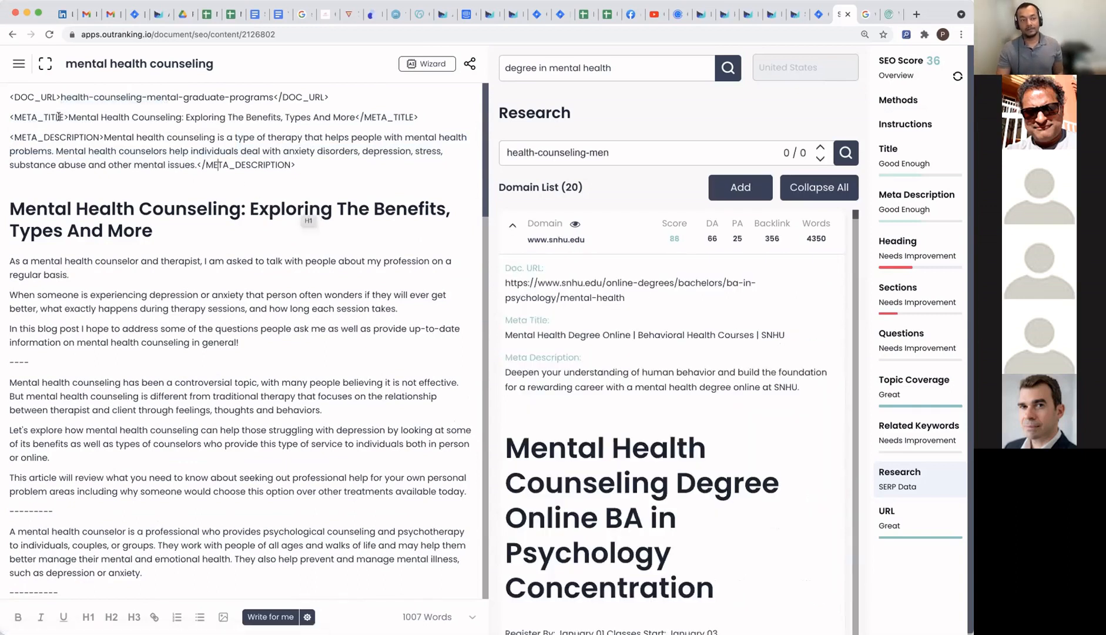
left_click_drag(61, 97, 274, 97)
key("BackSpace")
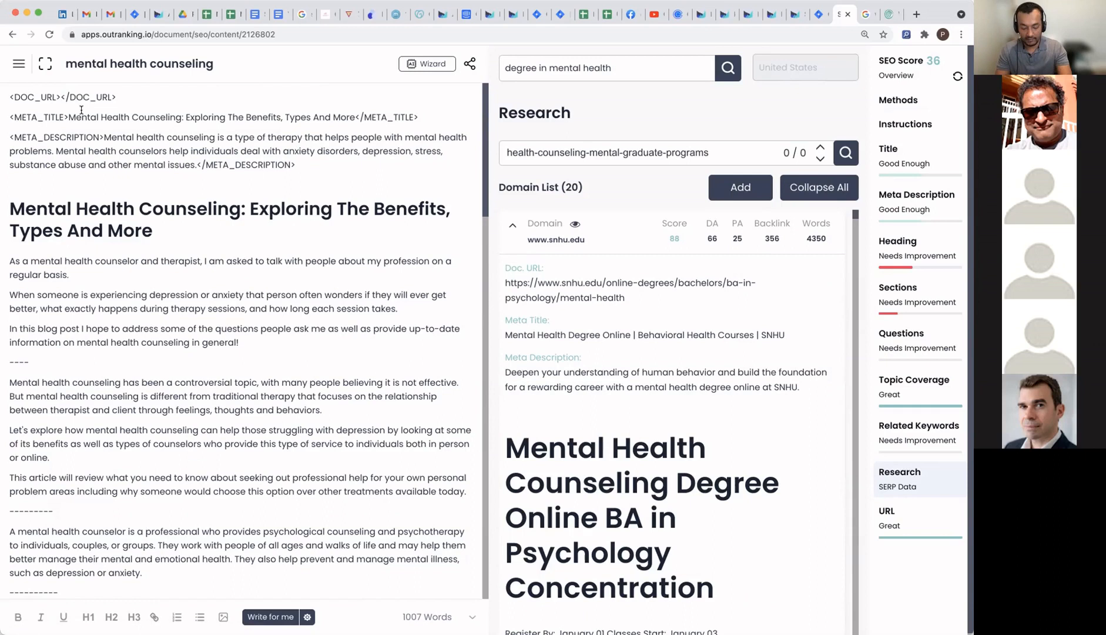
key("super+z")
Step: Highlight the article from its main title to the end, and then the research keyword "degree in mental health"
left_click_drag(29, 186, 462, 628)
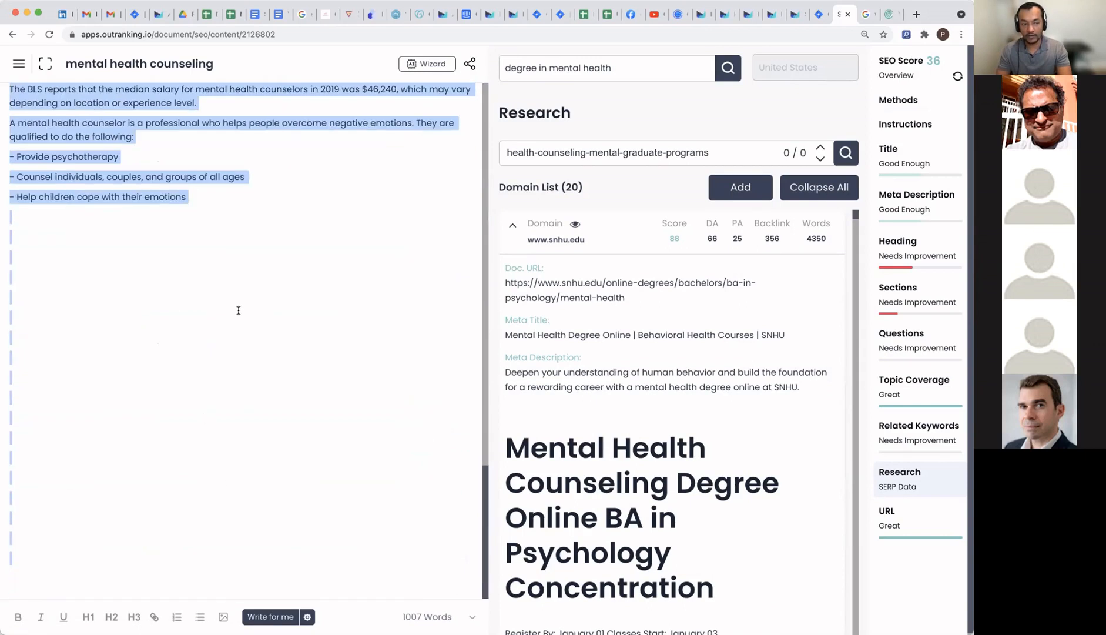
scroll(236, 309, "up", 15)
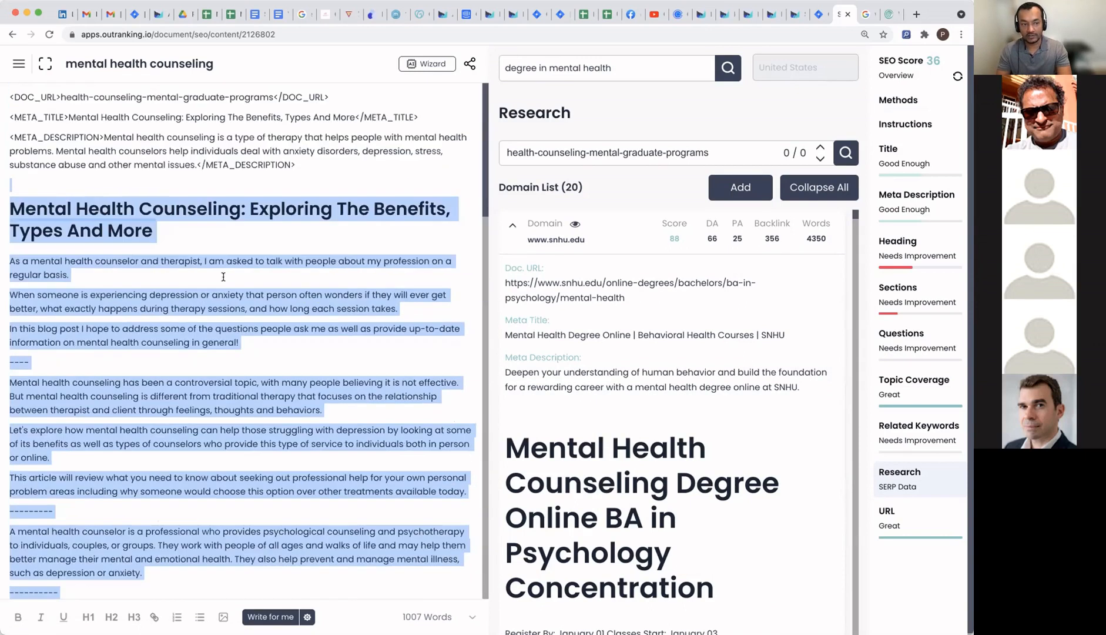
left_click(321, 164)
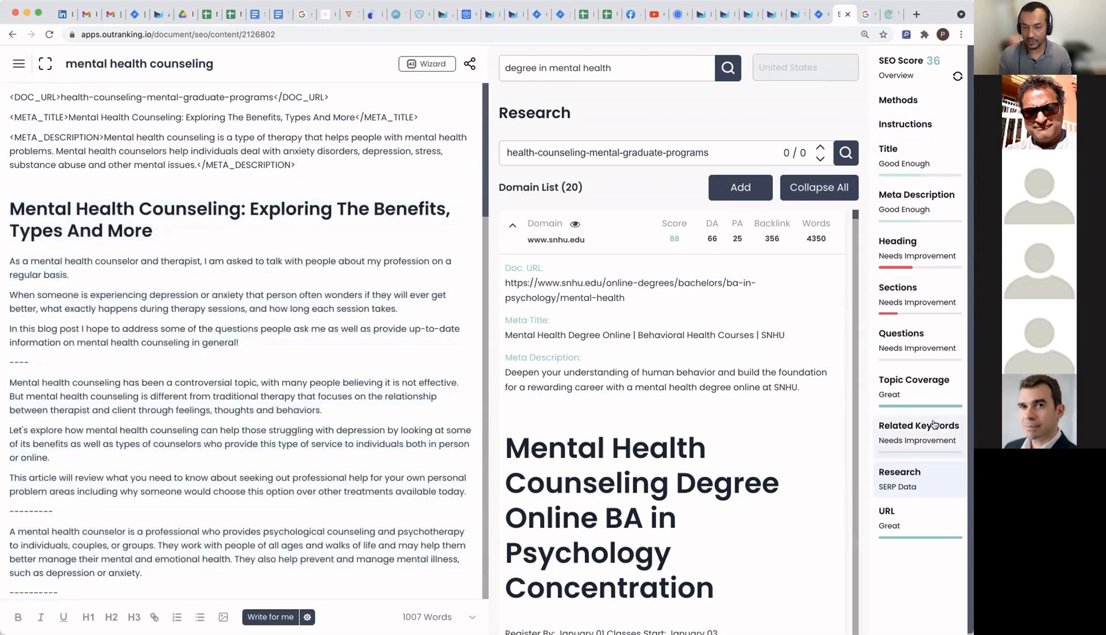
triple_click(617, 67)
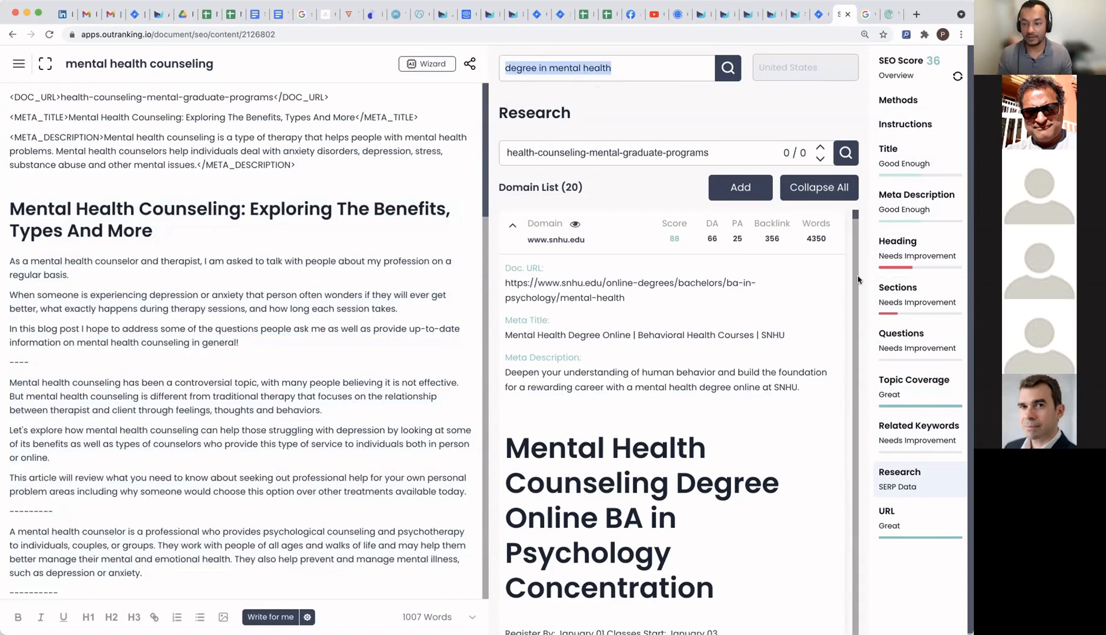